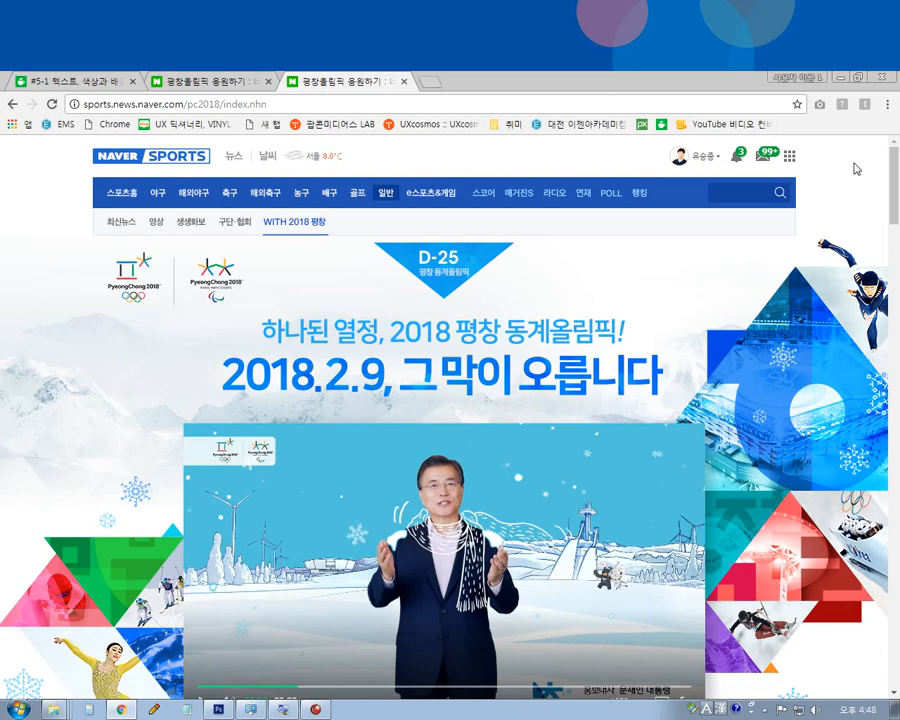
Step: Examine the overall layout of the PyeongChang 2018 page in the browser at a strongly reduced zoom
key(ctrl+minus)
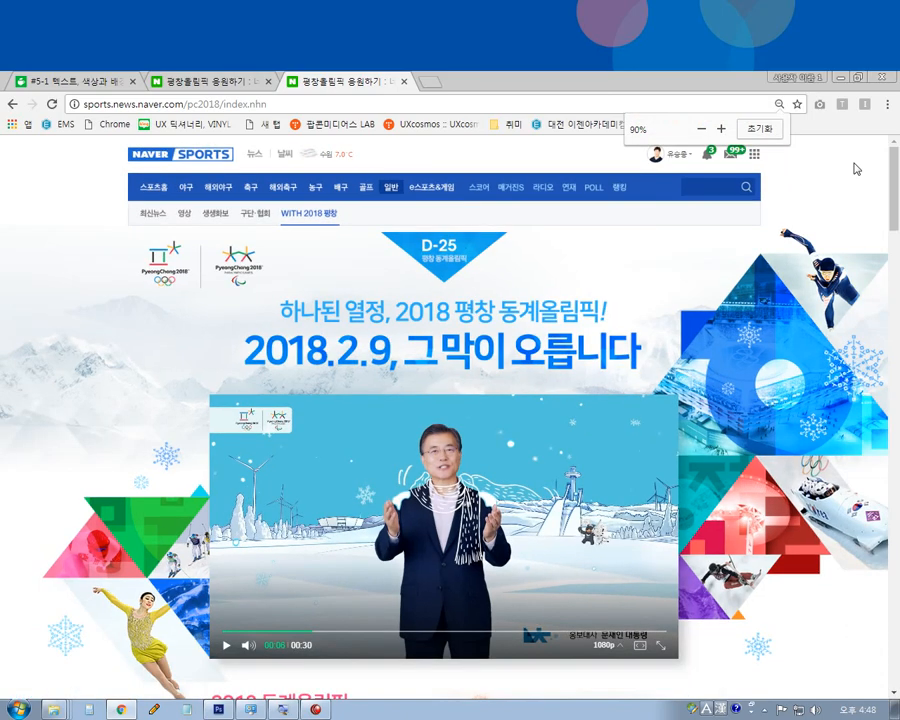
key(ctrl+minus)
key(ctrl+minus)
key(ctrl+minus)
key(ctrl+minus)
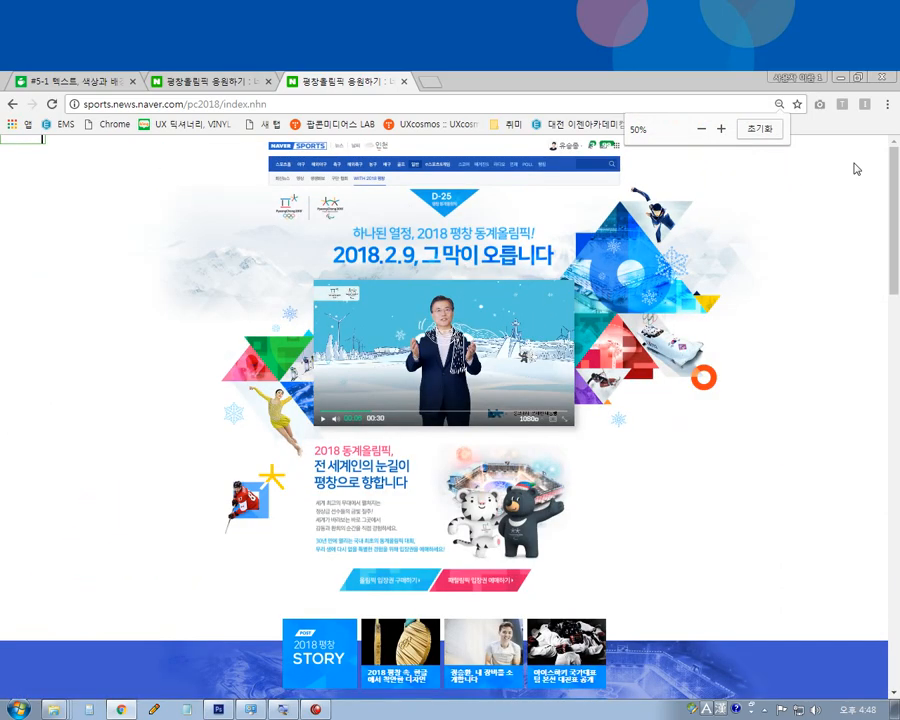
key(ctrl+minus)
key(ctrl+minus)
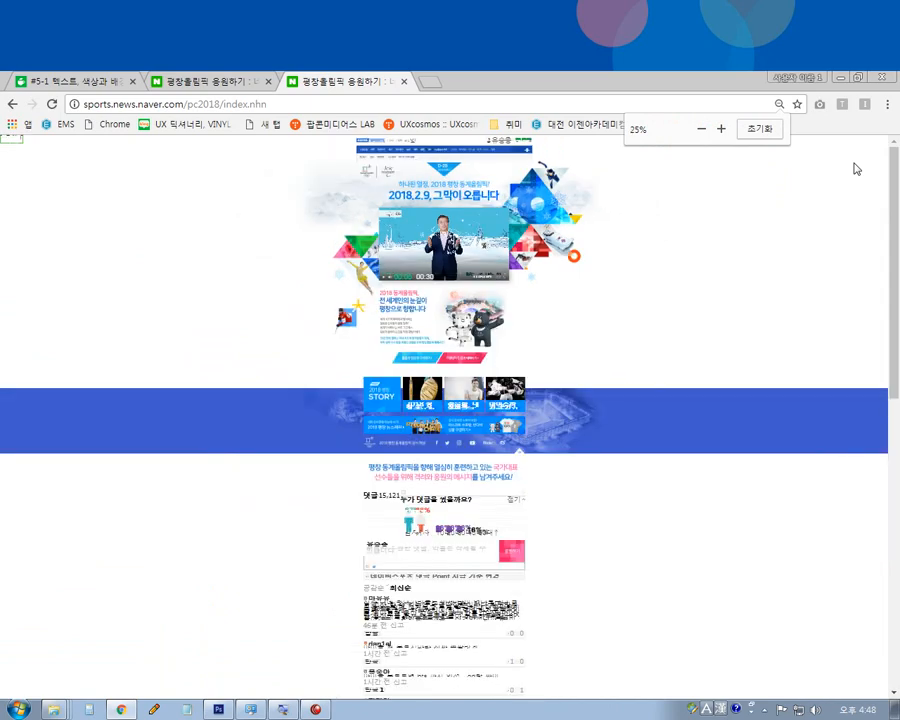
key(ctrl+plus)
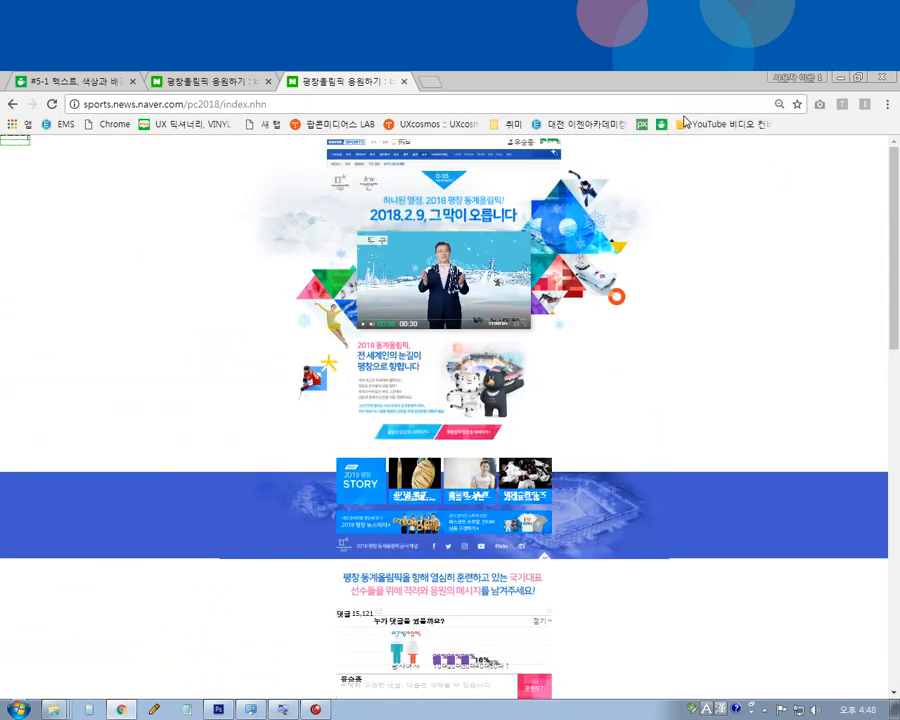
Step: Switch to Photoshop and measure the content width between the two vertical guides with the Rectangular Marquee tool
click(232, 711)
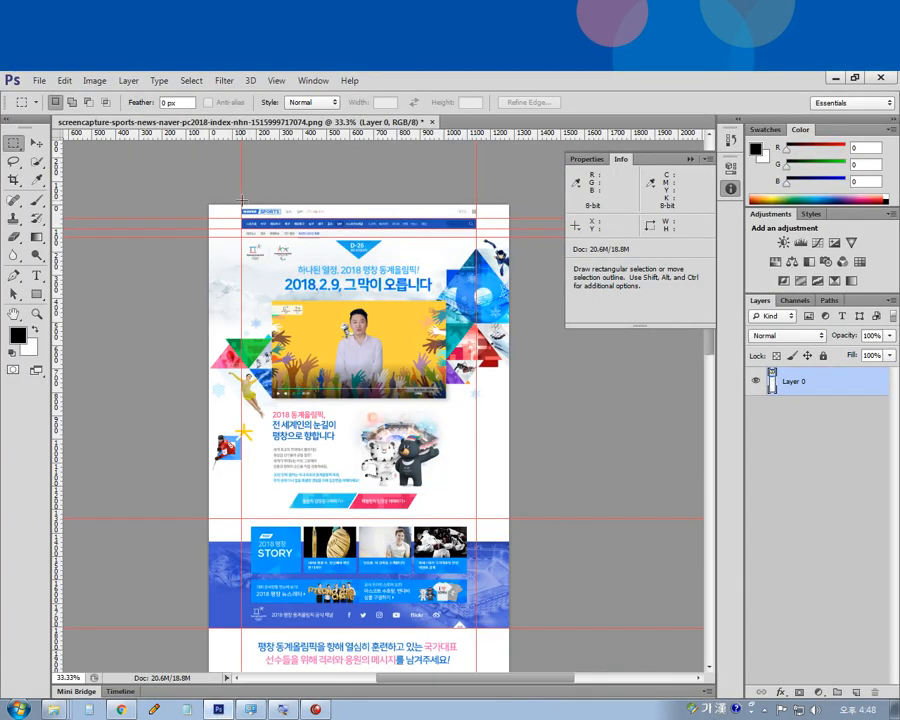
drag(241, 204, 476, 330)
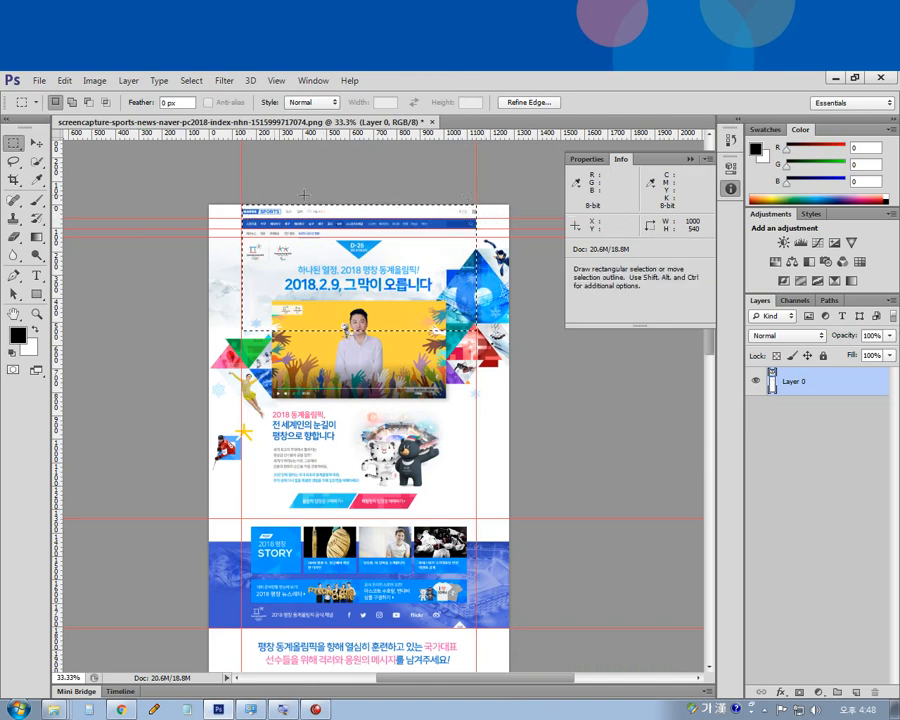
click(20, 147)
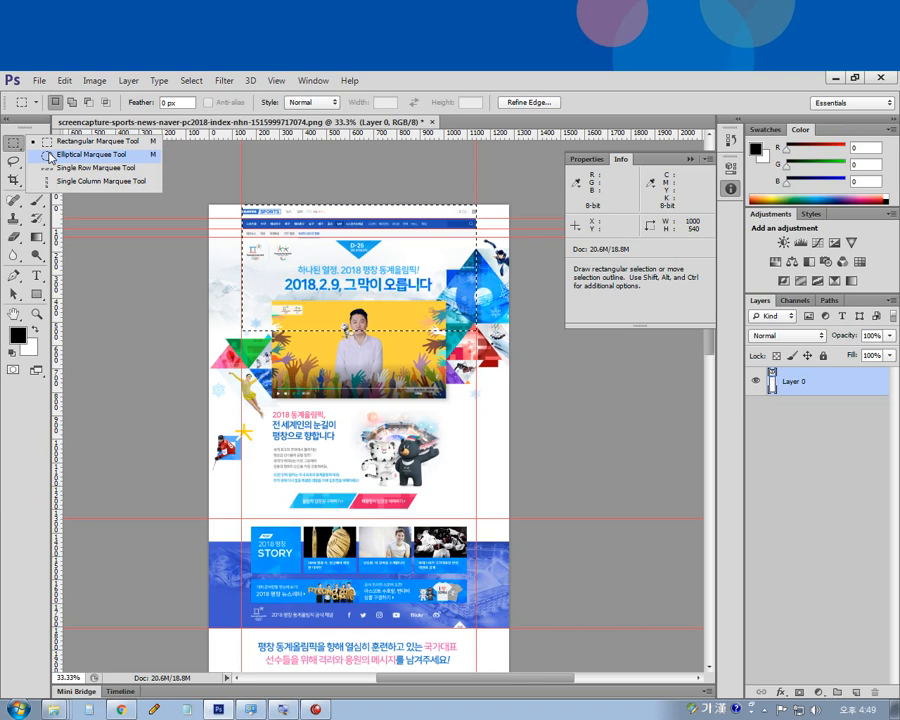
click(56, 144)
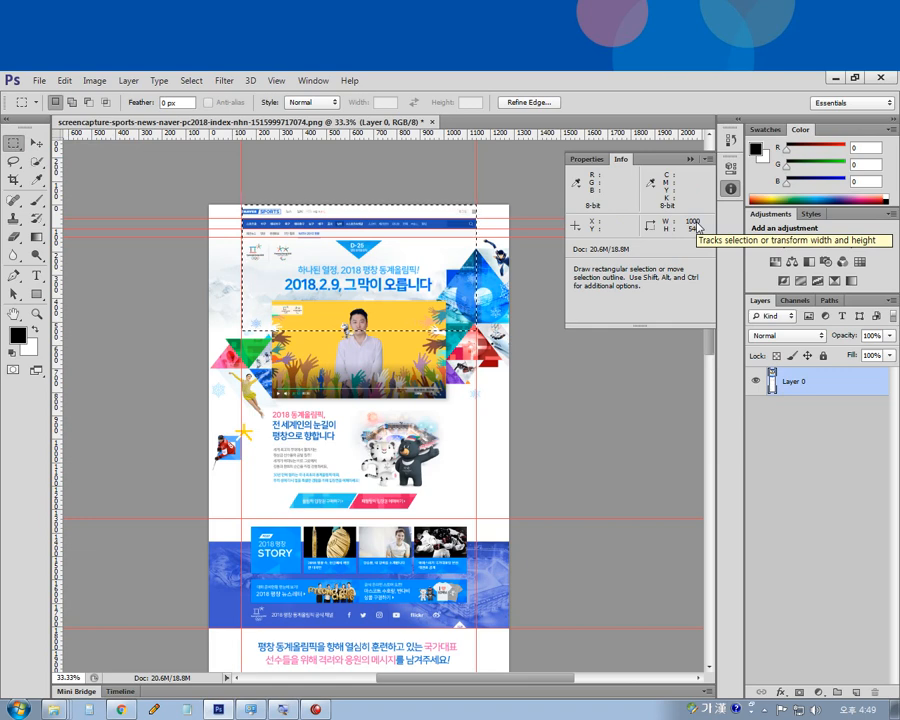
Step: Check the Units & Rulers preferences, keep the rulers in Pixels, and return to the Rectangular Marquee tool
key(ctrl+k)
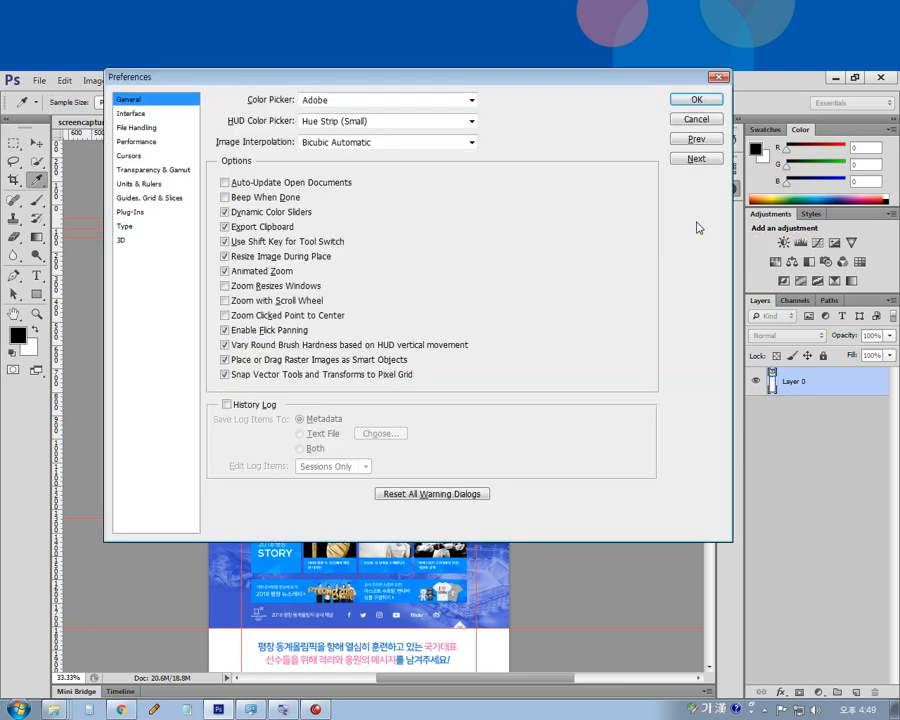
click(138, 184)
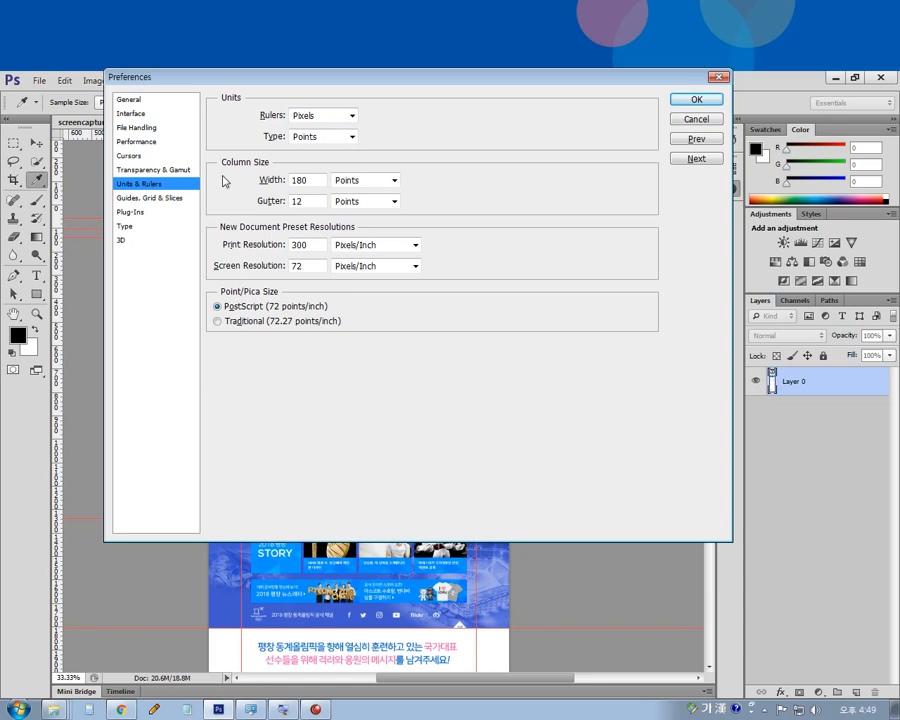
click(694, 100)
key(m)
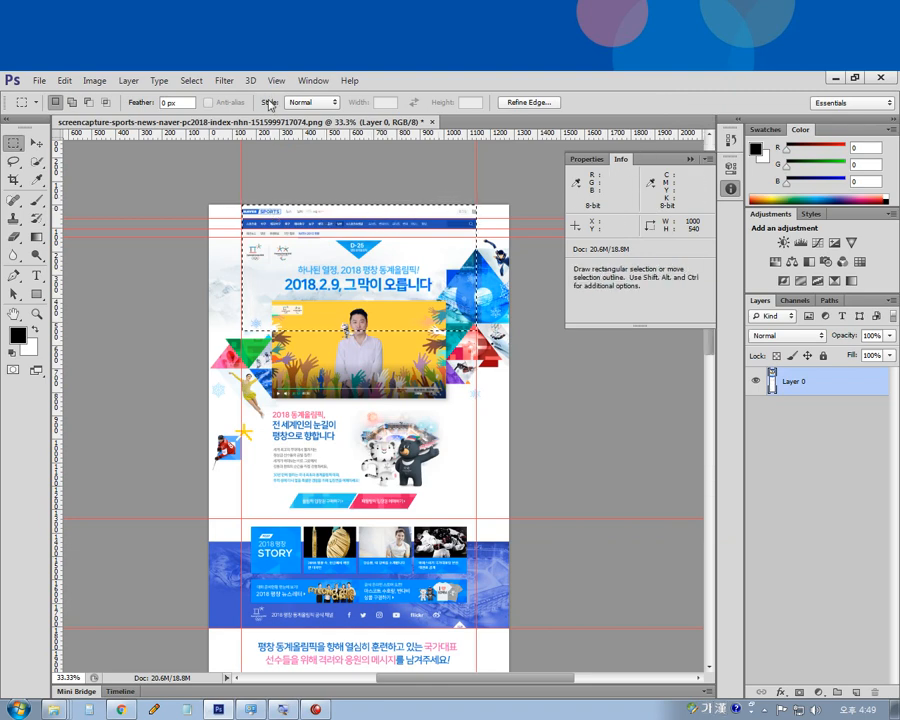
Step: Hide the Info panel and show it again
click(311, 80)
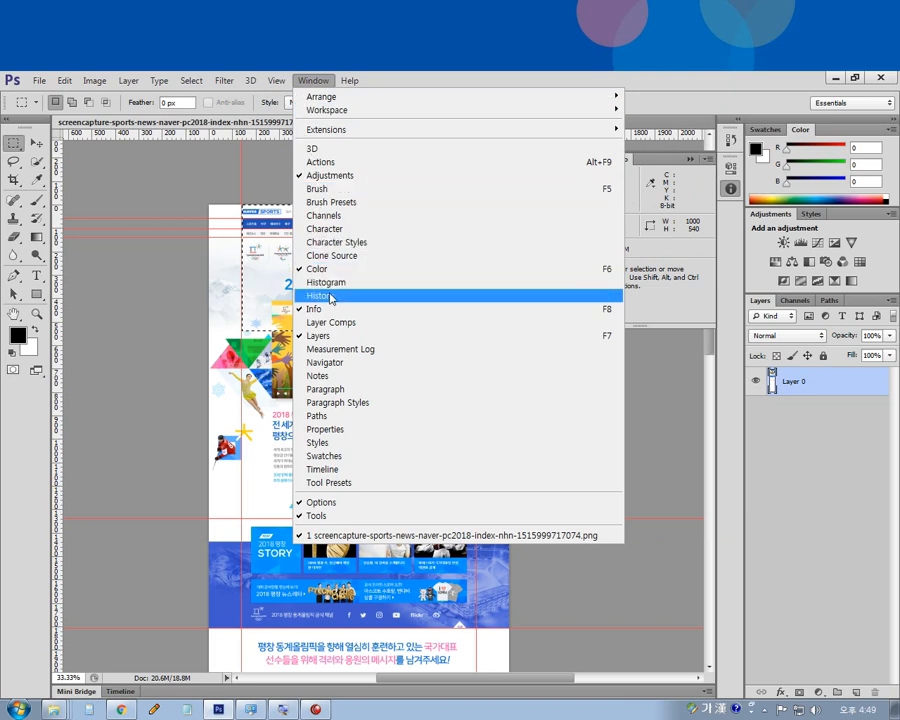
click(570, 311)
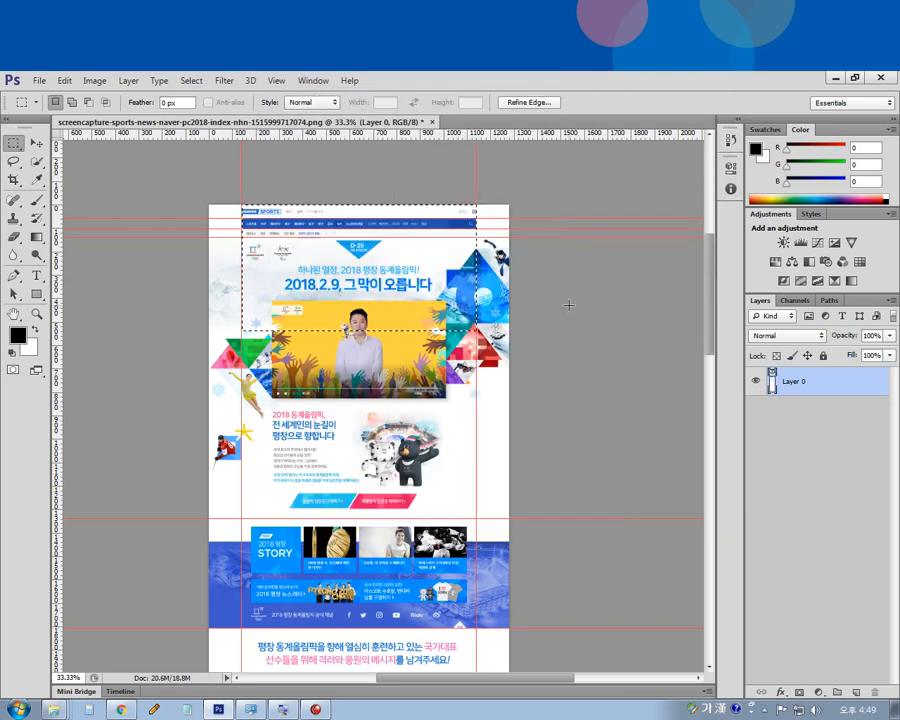
key(F8)
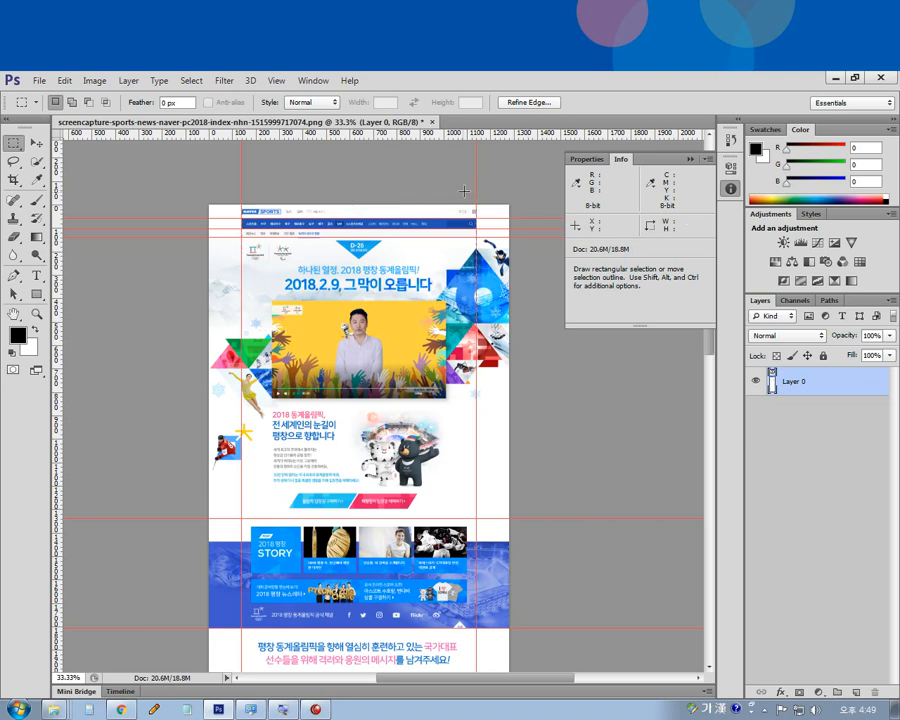
Step: Measure the height of the blue navigation bar between its horizontal guides with a narrow rectangular selection
click(386, 203)
drag(386, 203, 449, 229)
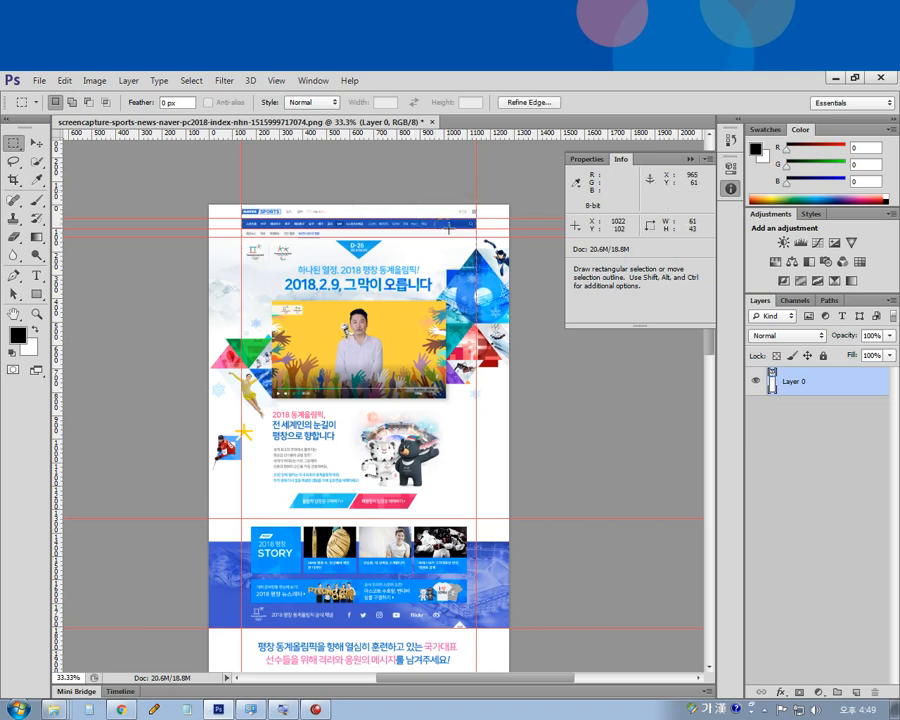
key(ctrl+plus)
key(ctrl+plus)
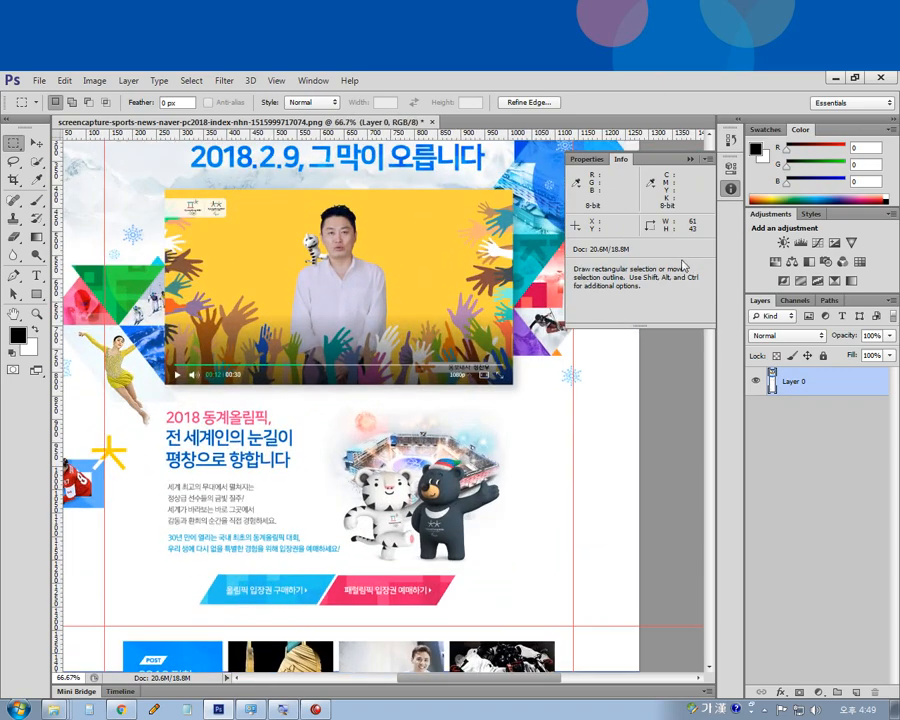
drag(366, 294, 370, 549)
drag(427, 256, 502, 318)
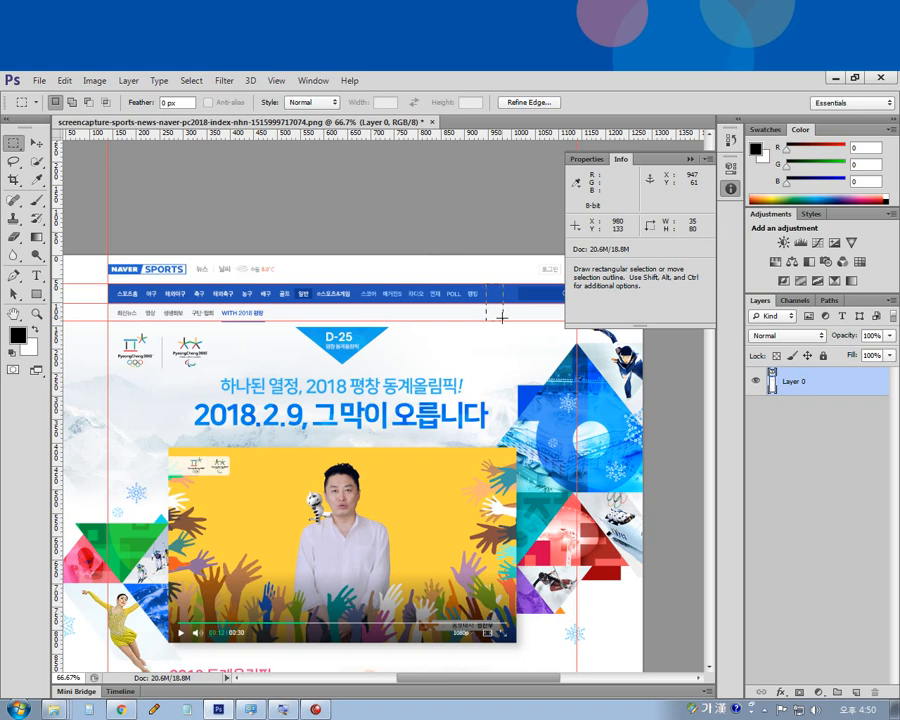
mouse_move(502, 318)
mouse_down()
mouse_move(502, 302)
mouse_move(502, 319)
mouse_up()
drag(502, 321, 502, 305)
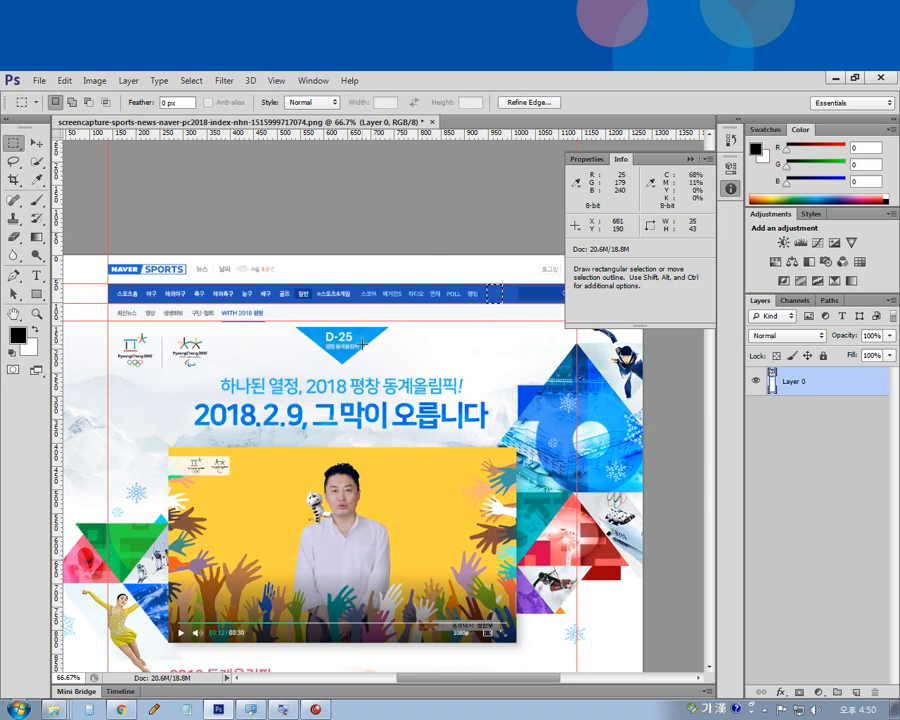
Step: Measure the height of the main visual section from the guide below the submenu to the guide above the story banner, then deselect
key(ctrl+minus)
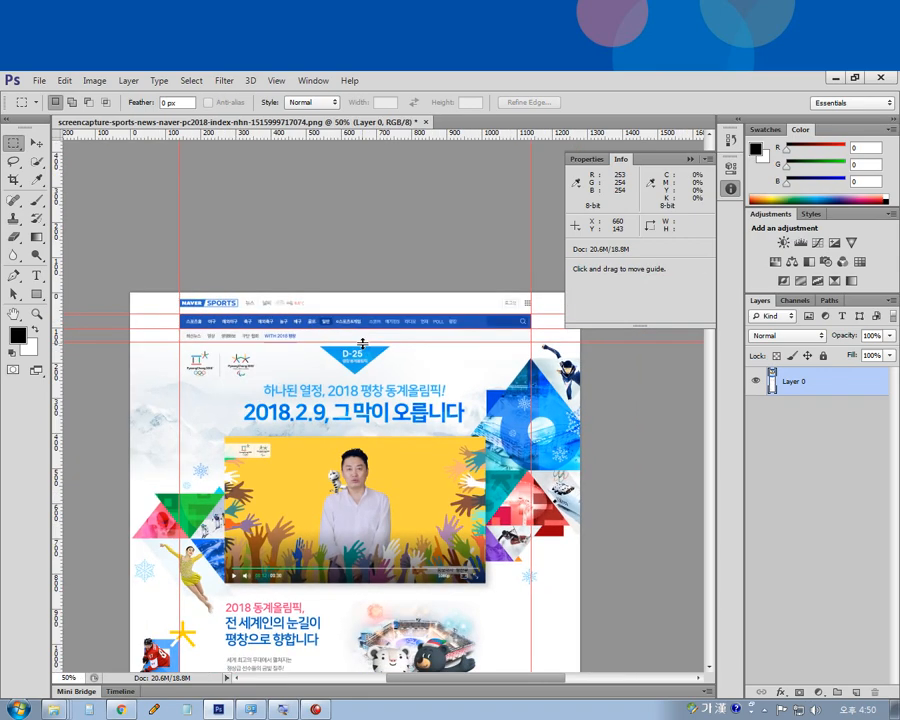
key(ctrl+minus)
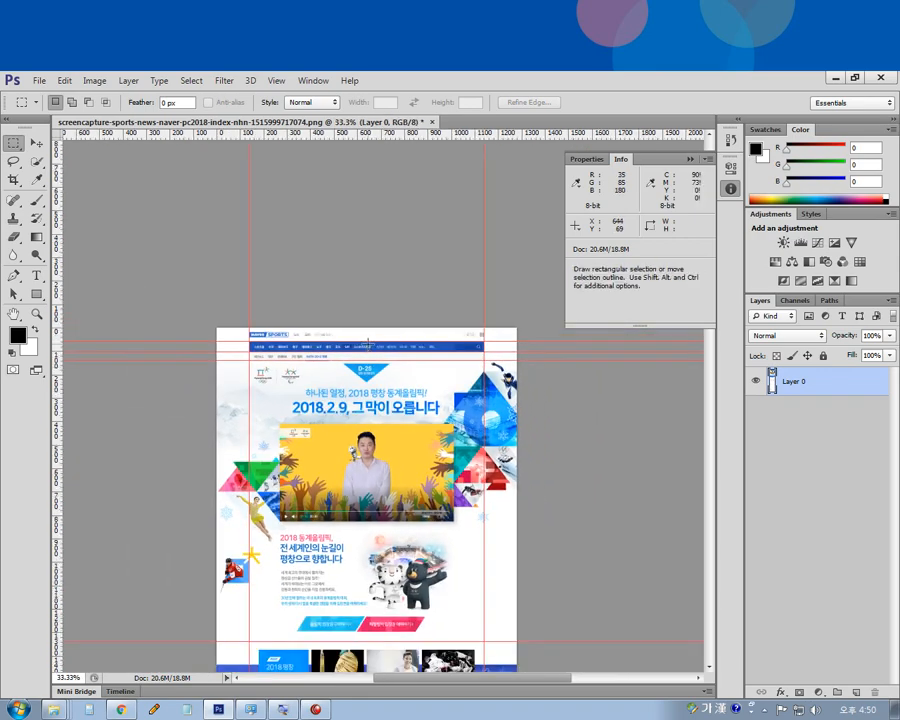
drag(419, 441, 376, 348)
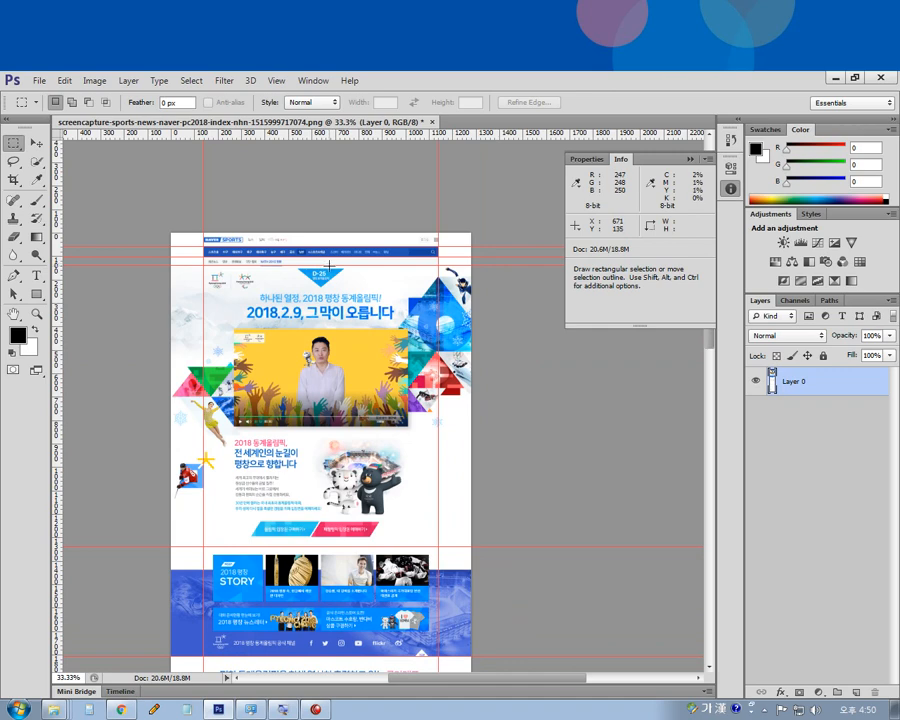
drag(328, 265, 437, 547)
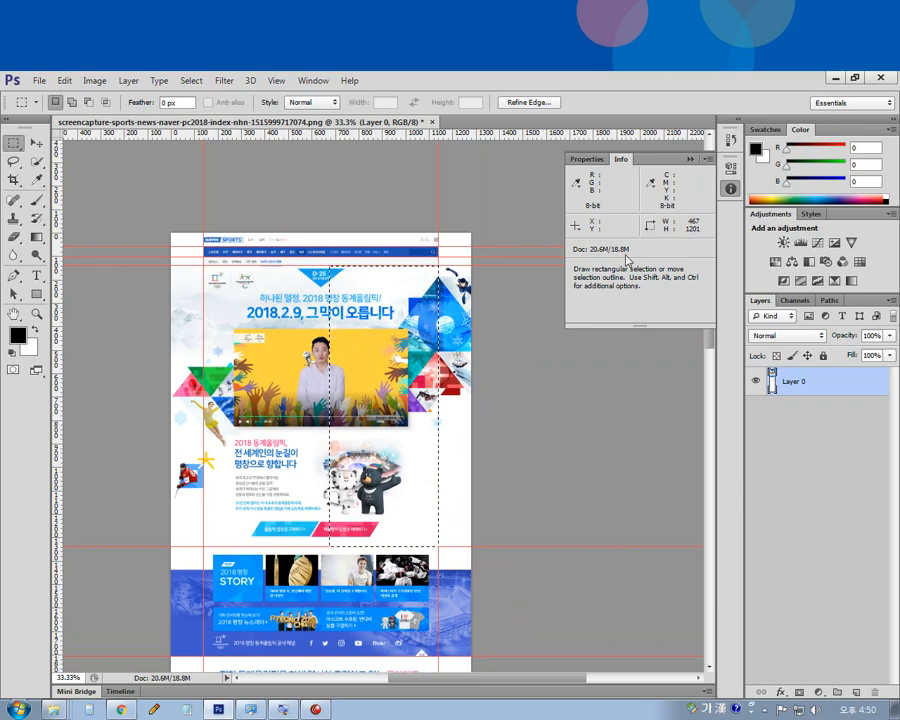
click(462, 360)
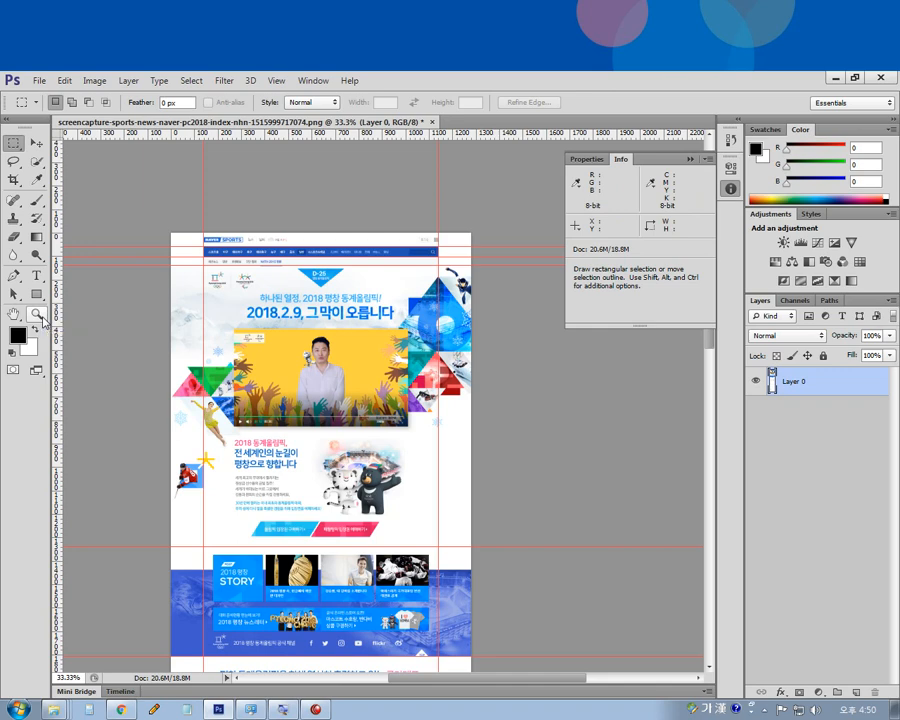
Step: Save the page capture and create a new document 1000 pixels wide and 1500 pixels high
key(ctrl+s)
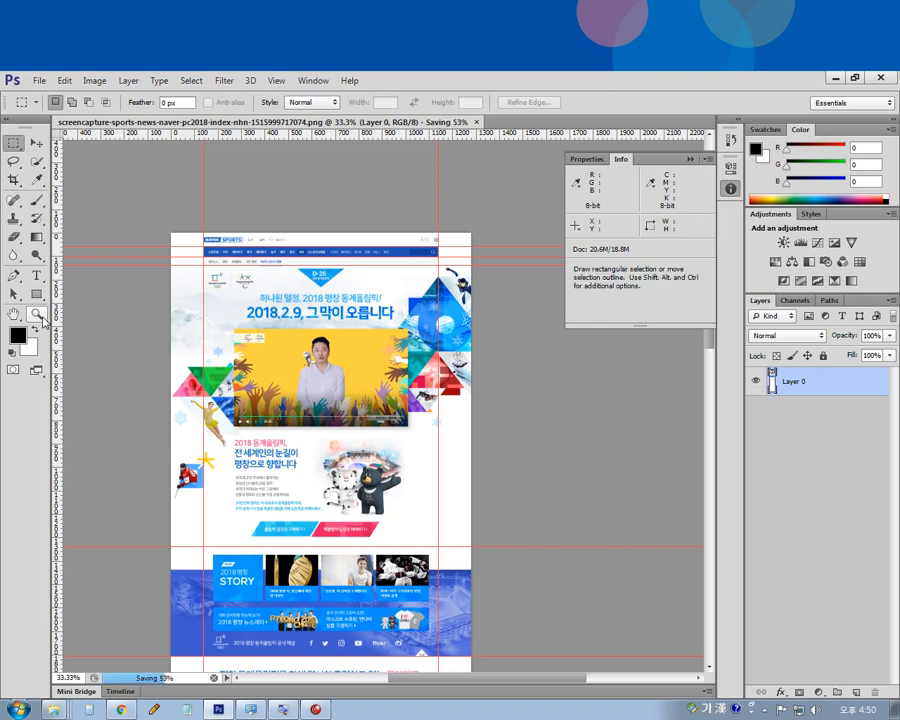
key(ctrl+n)
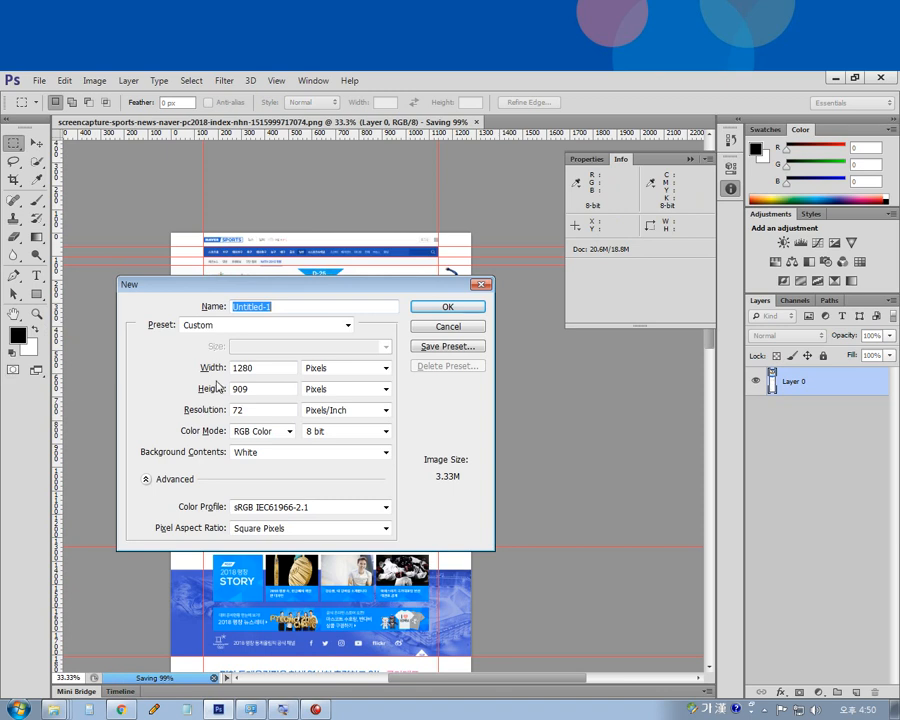
click(249, 367)
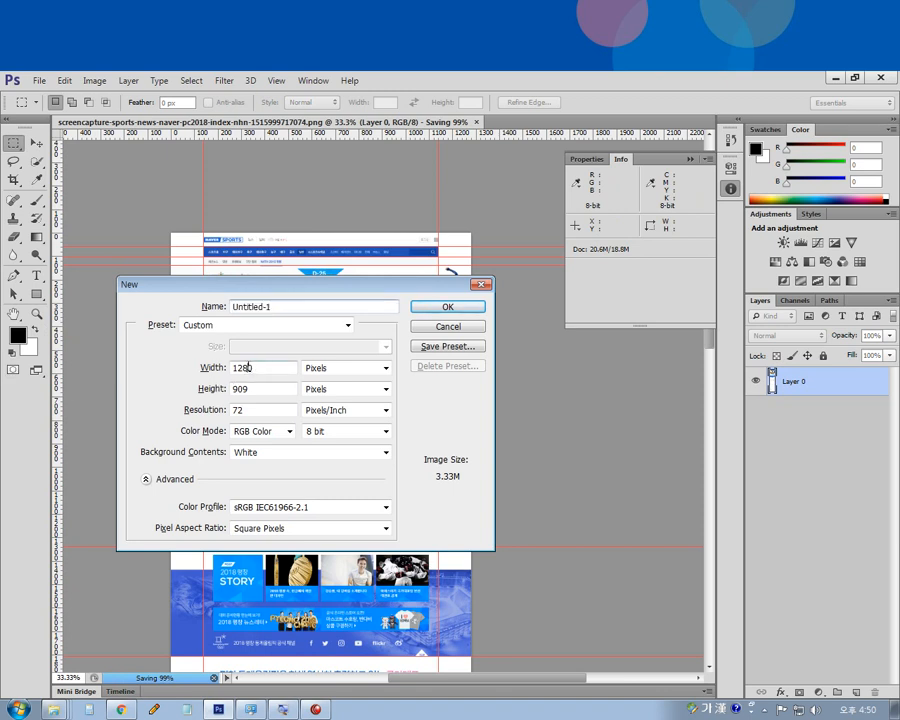
double_click(249, 367)
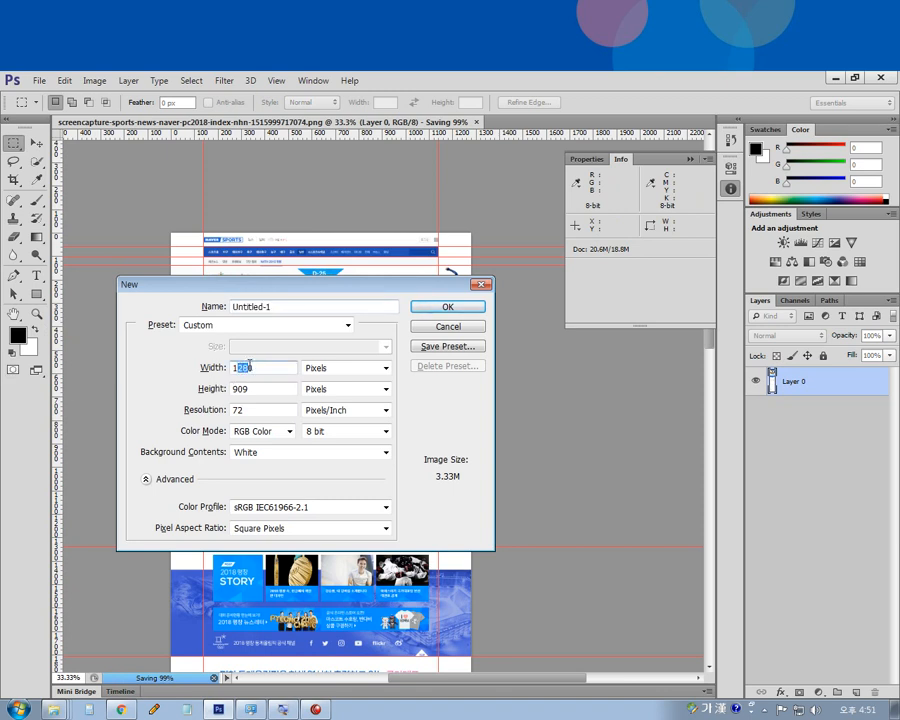
text(1000)
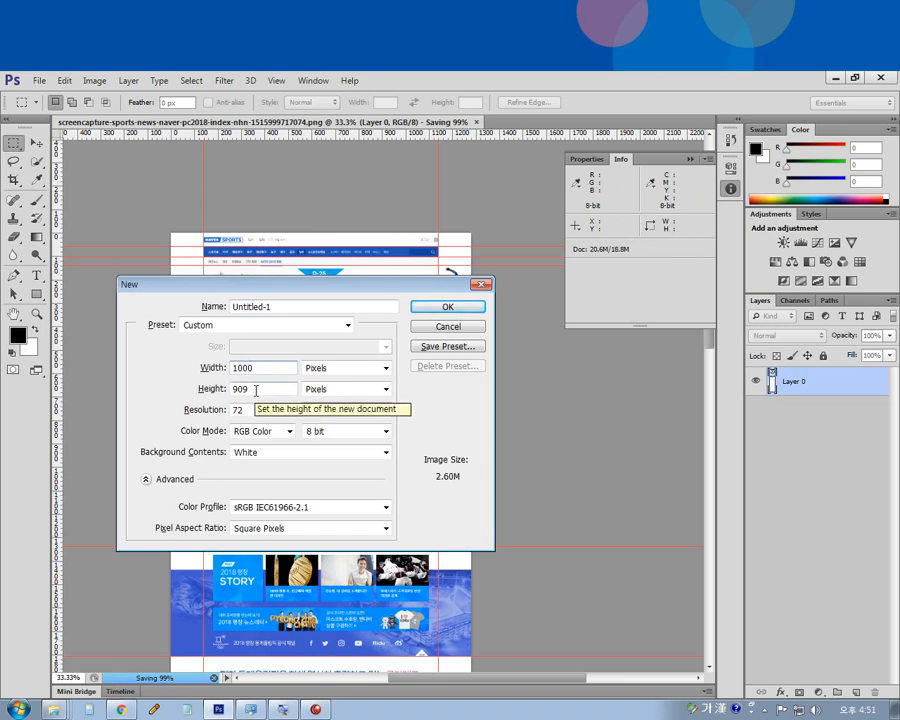
double_click(256, 390)
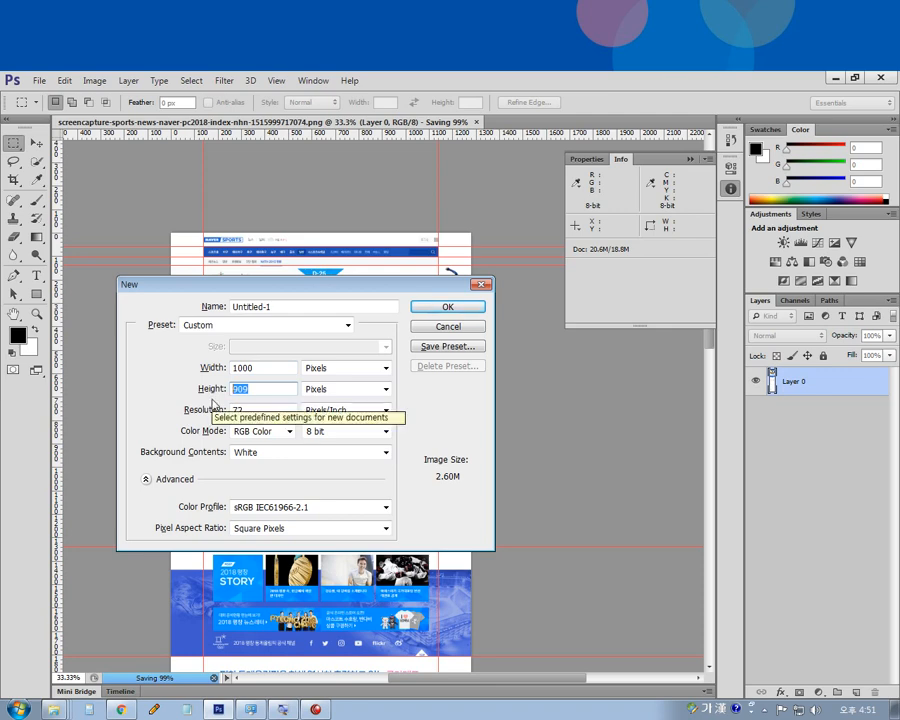
text(1500)
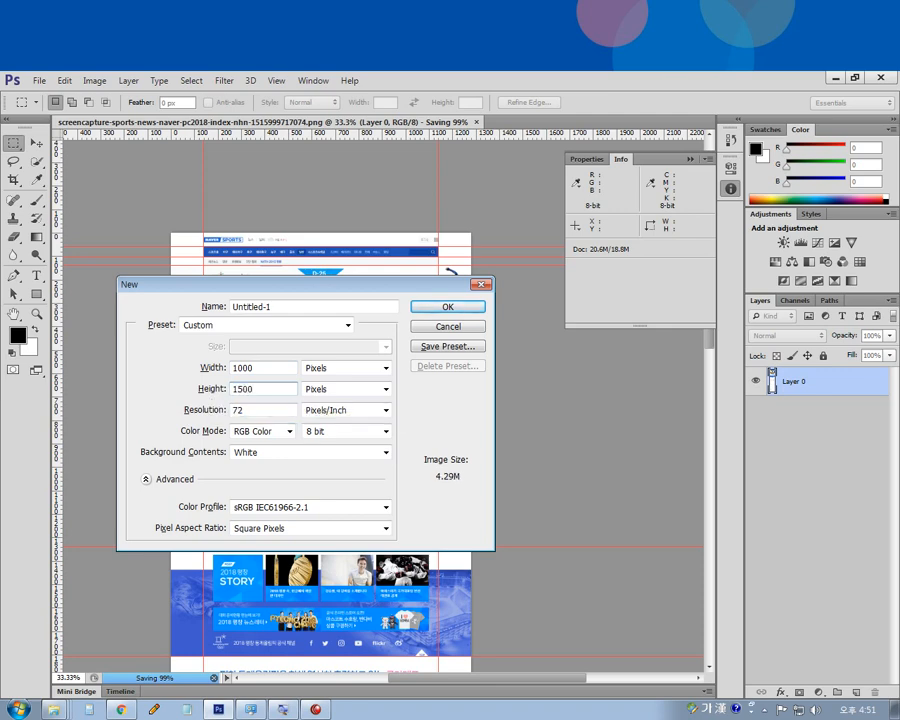
key(Return)
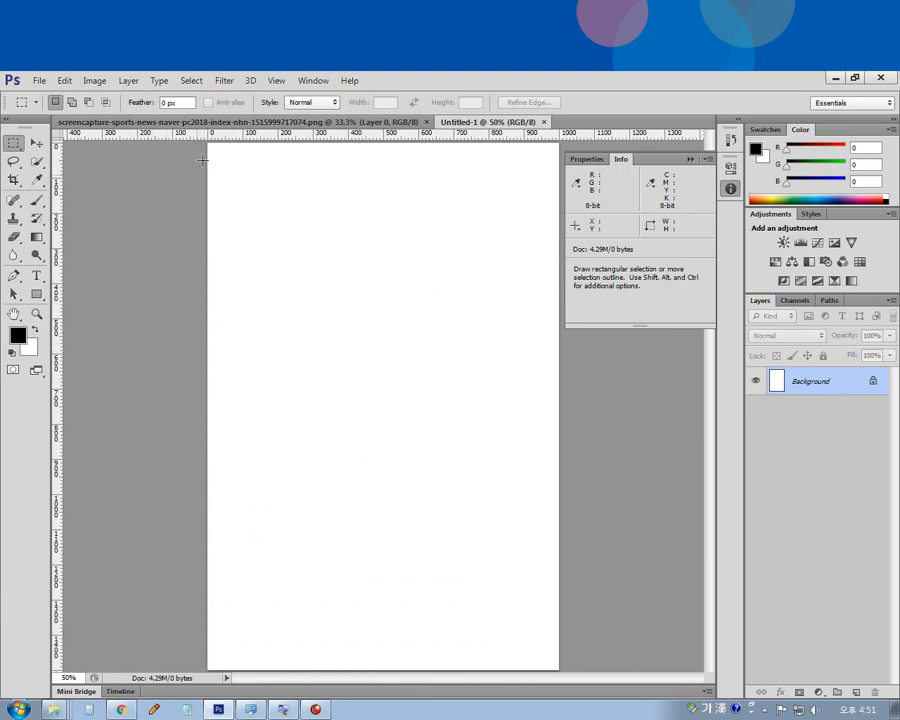
Step: Place a vertical guide at the left edge and a horizontal guide at the top edge of the blank canvas
double_click(37, 313)
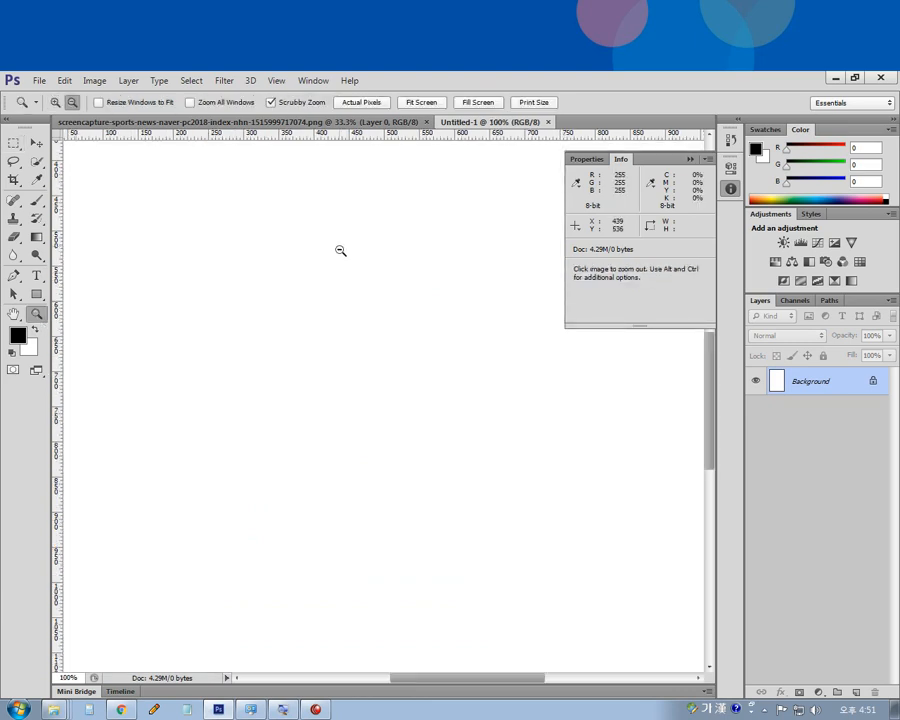
drag(341, 249, 418, 487)
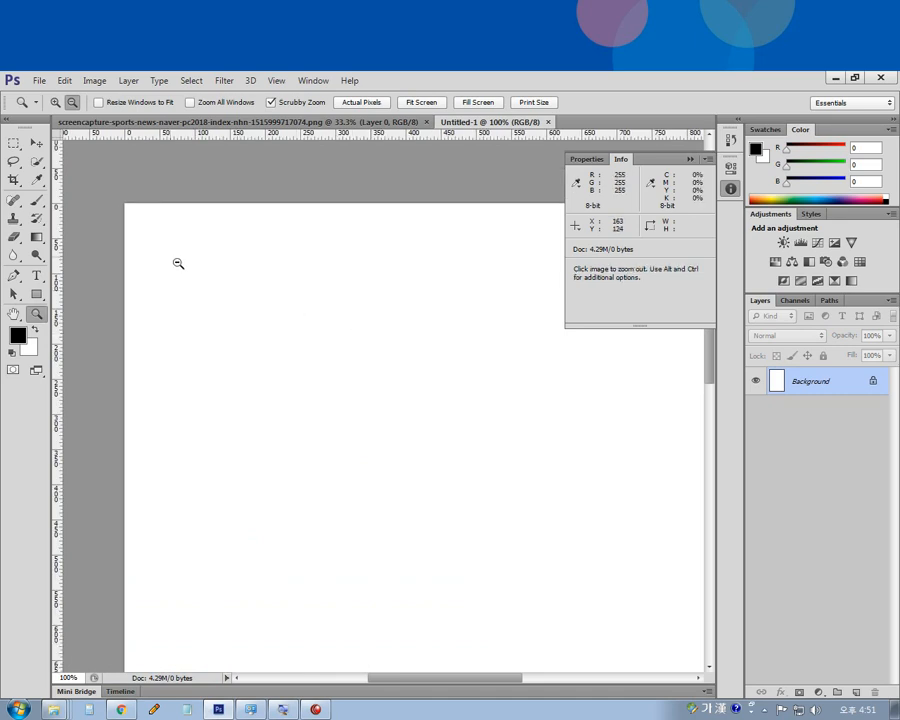
click(36, 144)
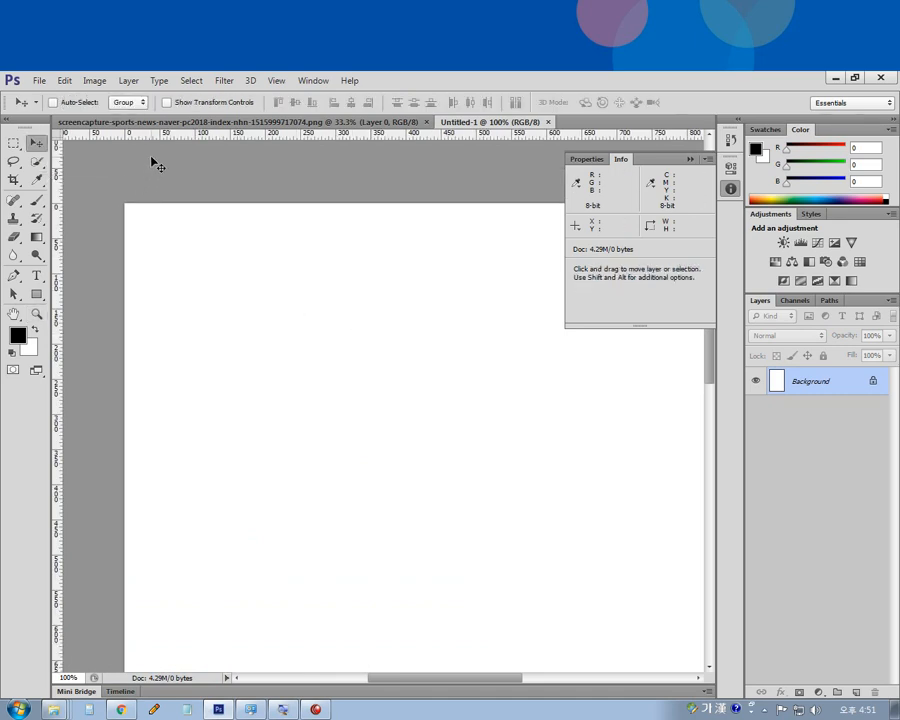
key(ctrl+minus)
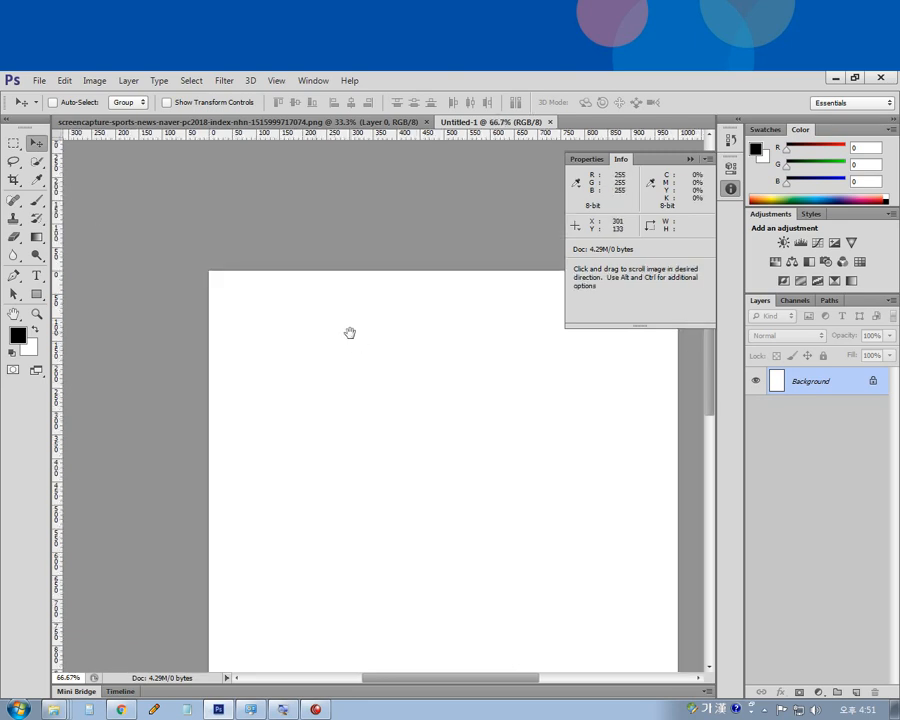
drag(349, 332, 261, 345)
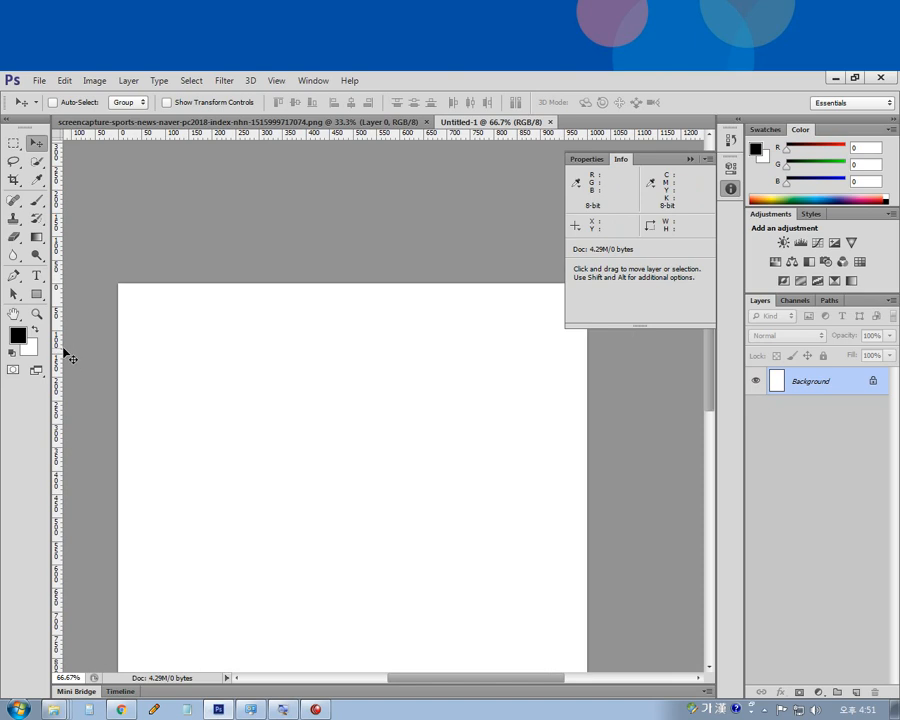
drag(58, 353, 117, 354)
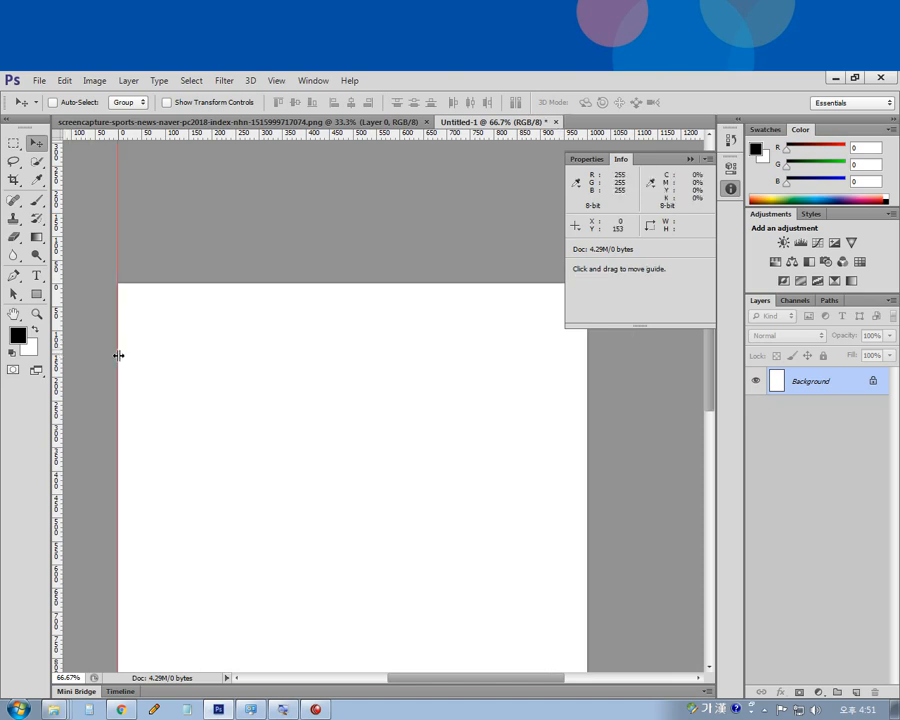
drag(205, 132, 204, 284)
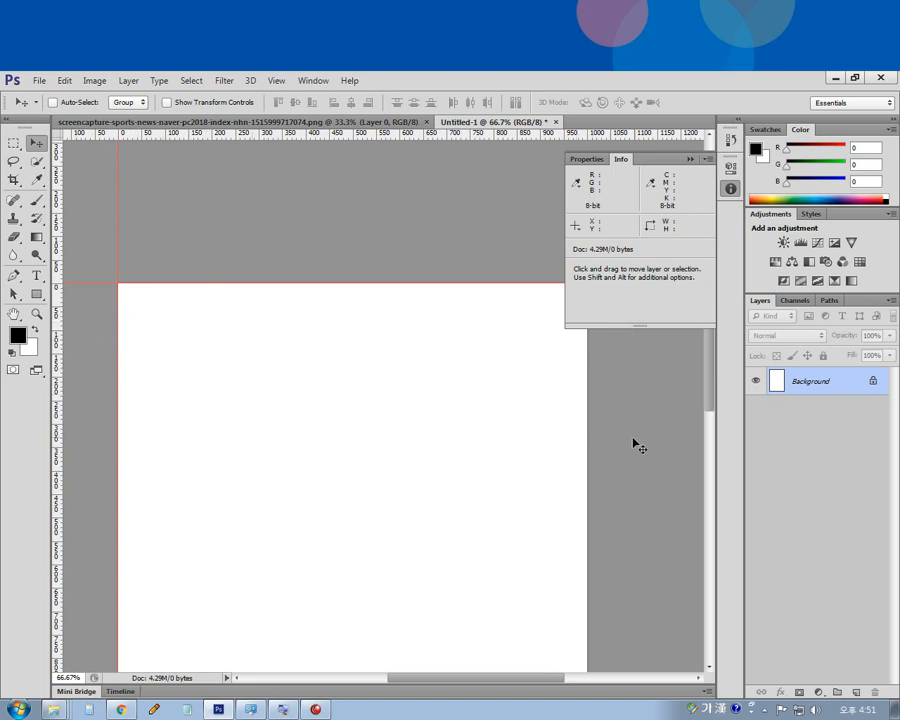
Step: Add a vertical guide at 1000 px along the canvas's right edge and collapse the Info panel
click(277, 82)
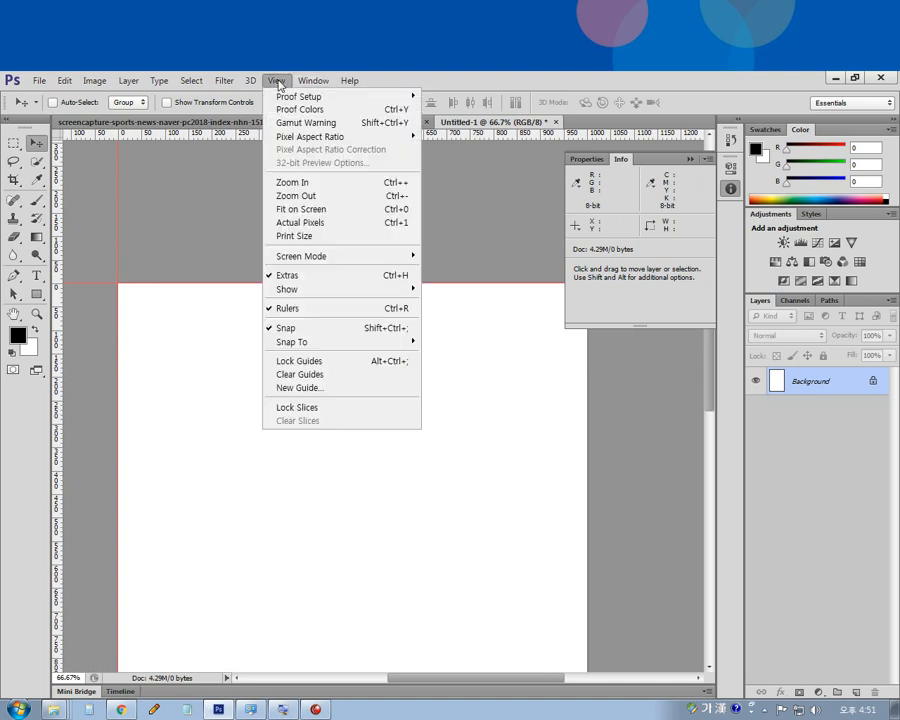
click(331, 390)
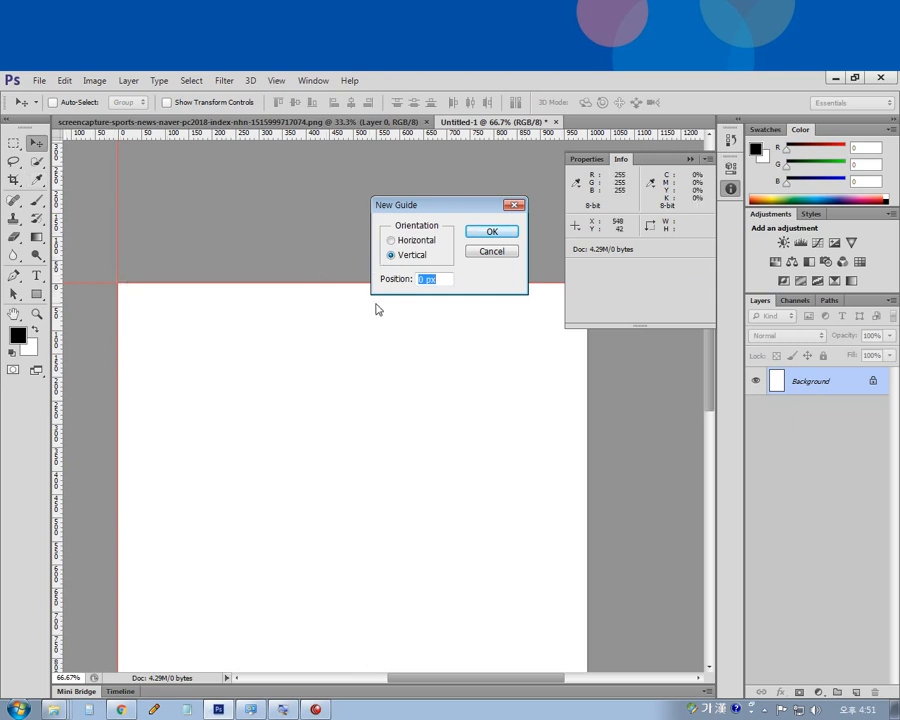
text(1000)
key(Return)
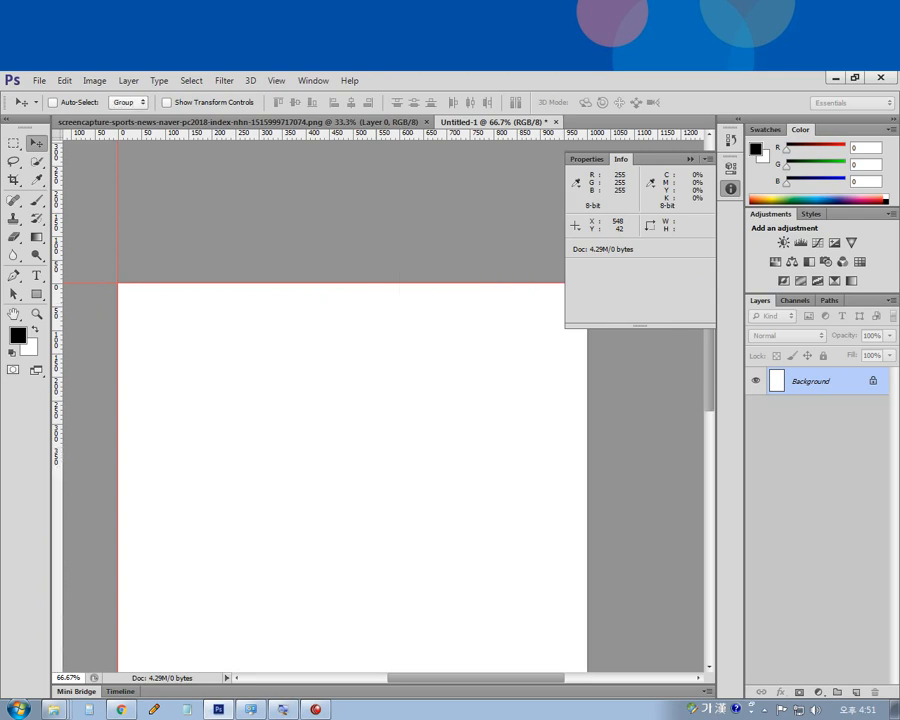
click(701, 156)
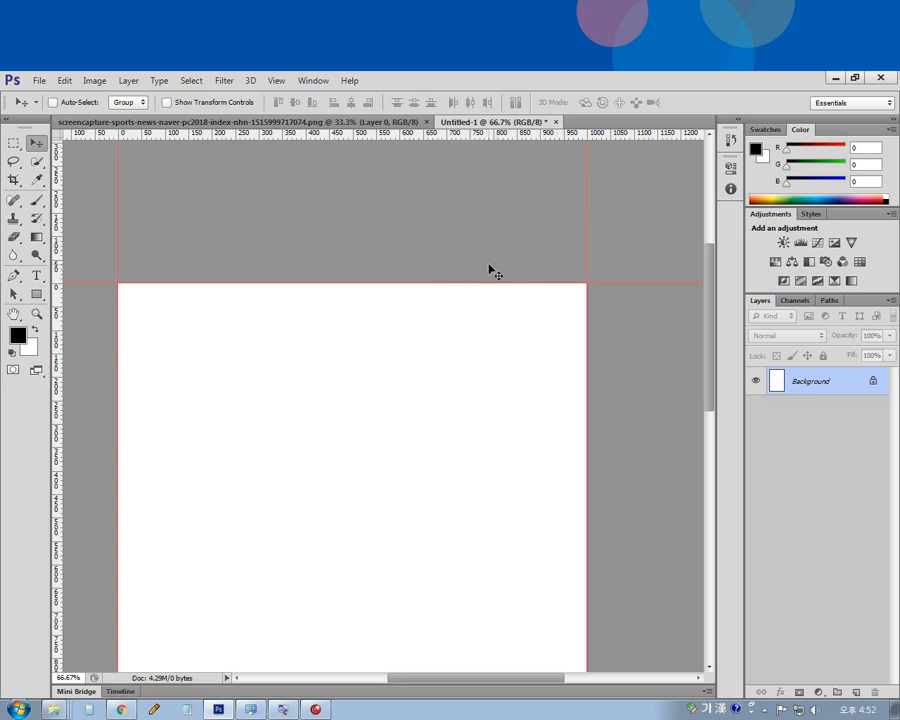
Step: Add a horizontal guide at 60 px with the New Guide command
drag(330, 140, 314, 80)
click(283, 86)
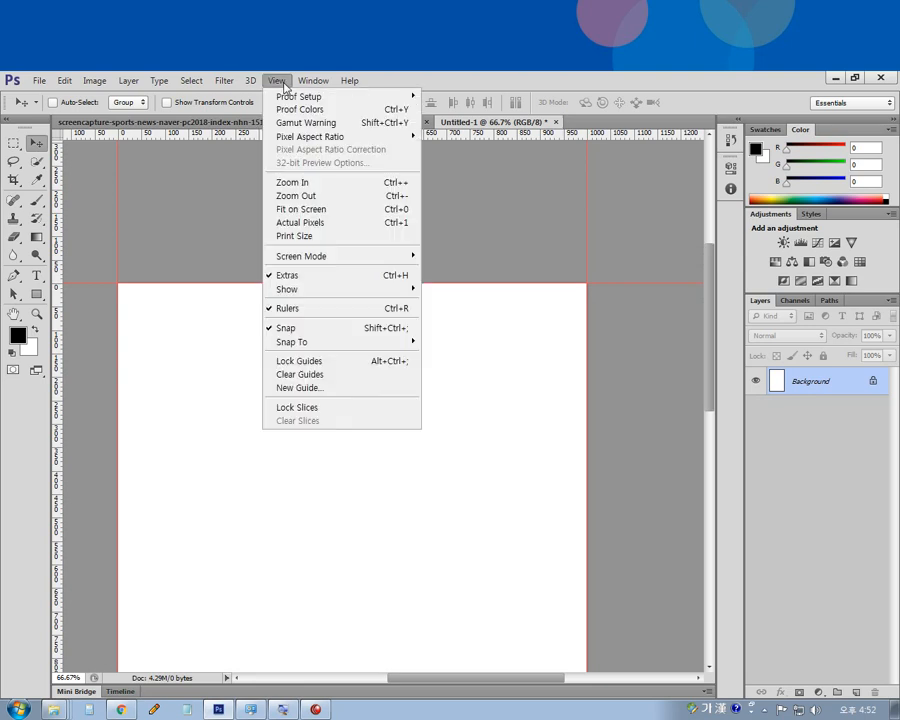
click(313, 388)
click(391, 240)
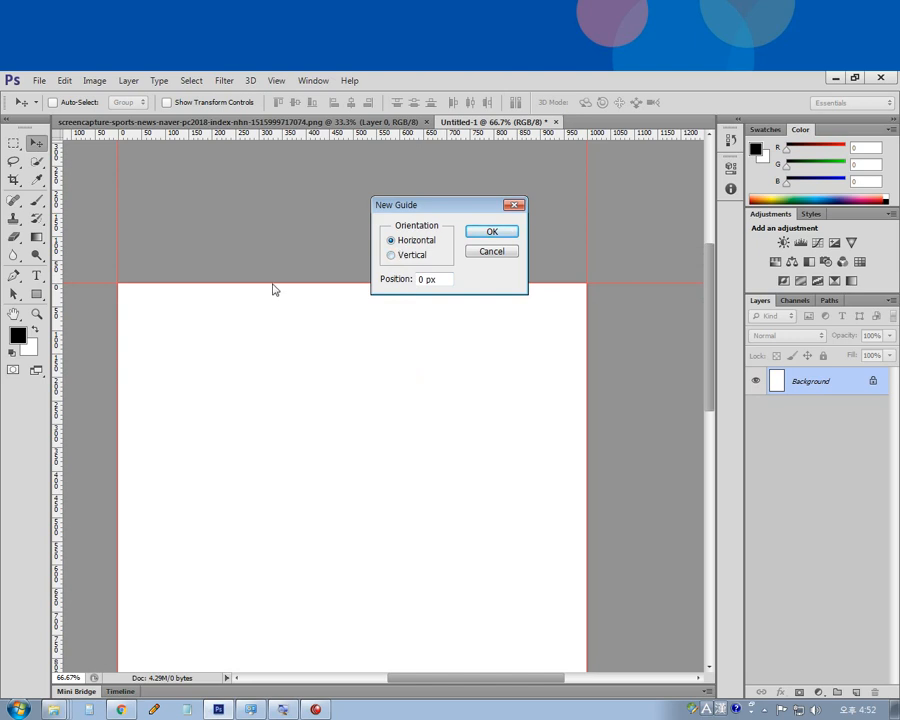
click(444, 281)
text(40)
key(Return)
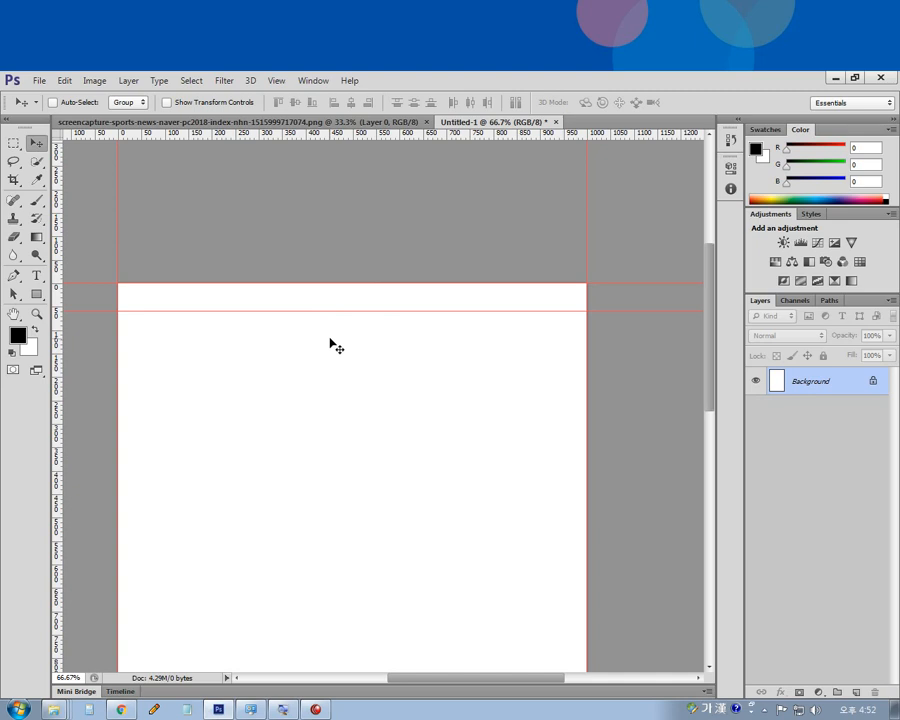
Step: Add a horizontal guide at 103 px below the first header guide
click(276, 80)
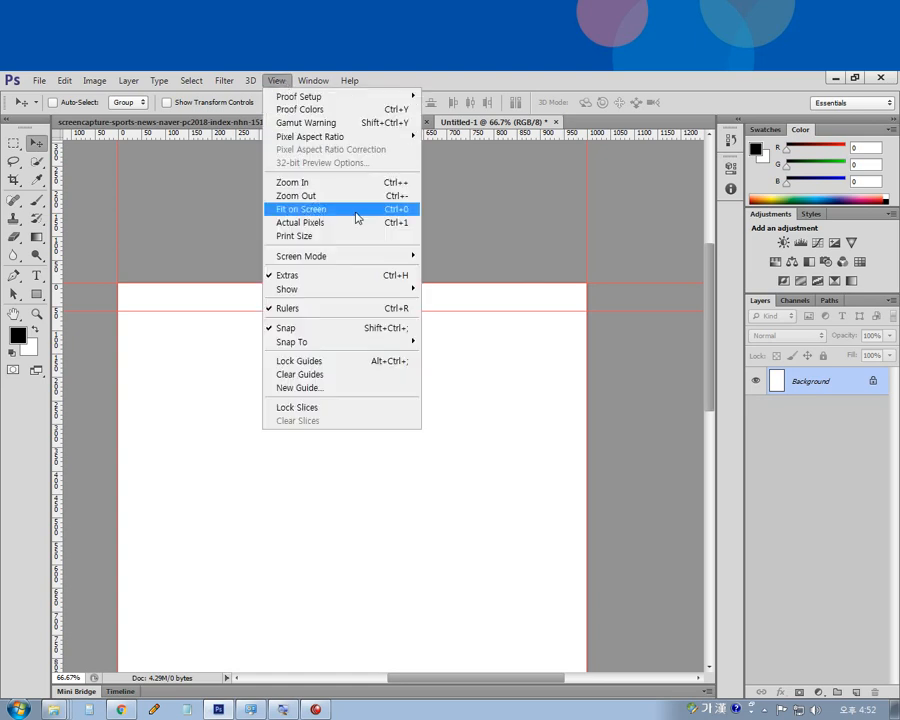
click(321, 389)
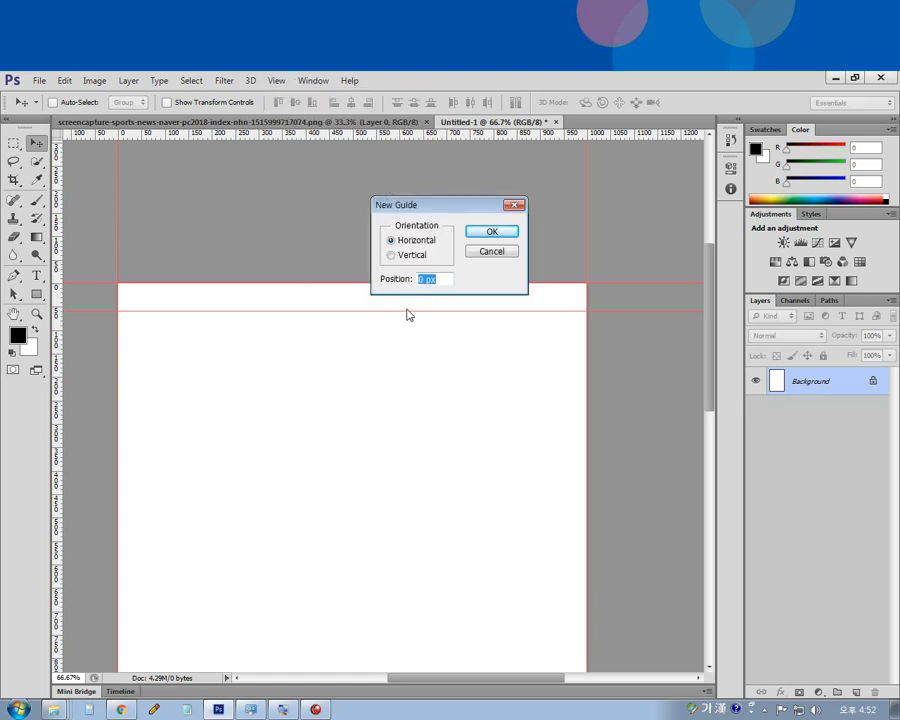
text(103)
key(Return)
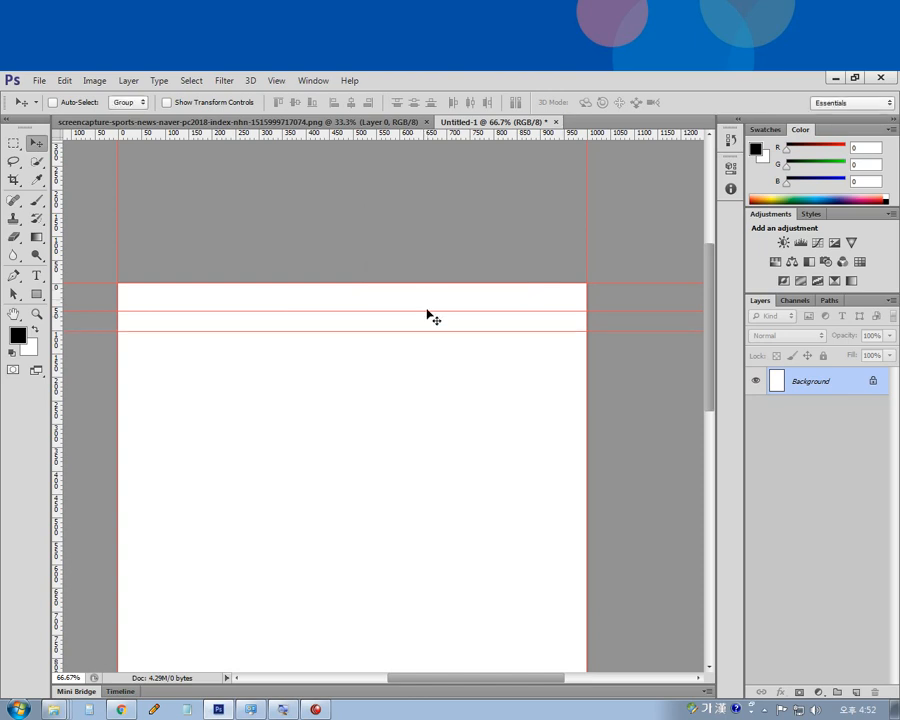
Step: Show the Info panel and measure both header bands and their combined height with rectangular selections, then deselect
key(ctrl+plus)
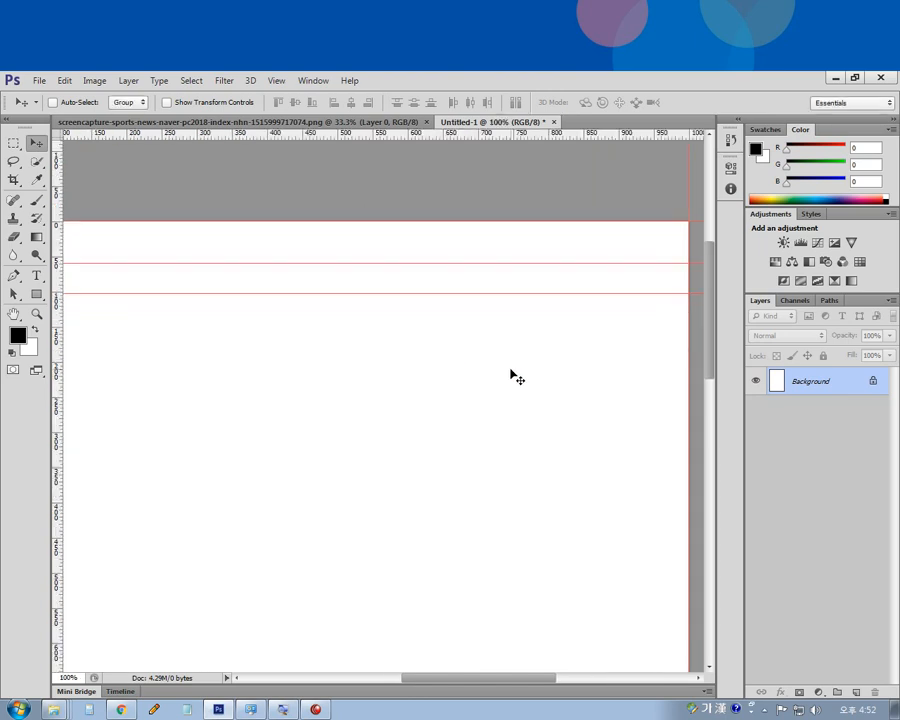
click(15, 142)
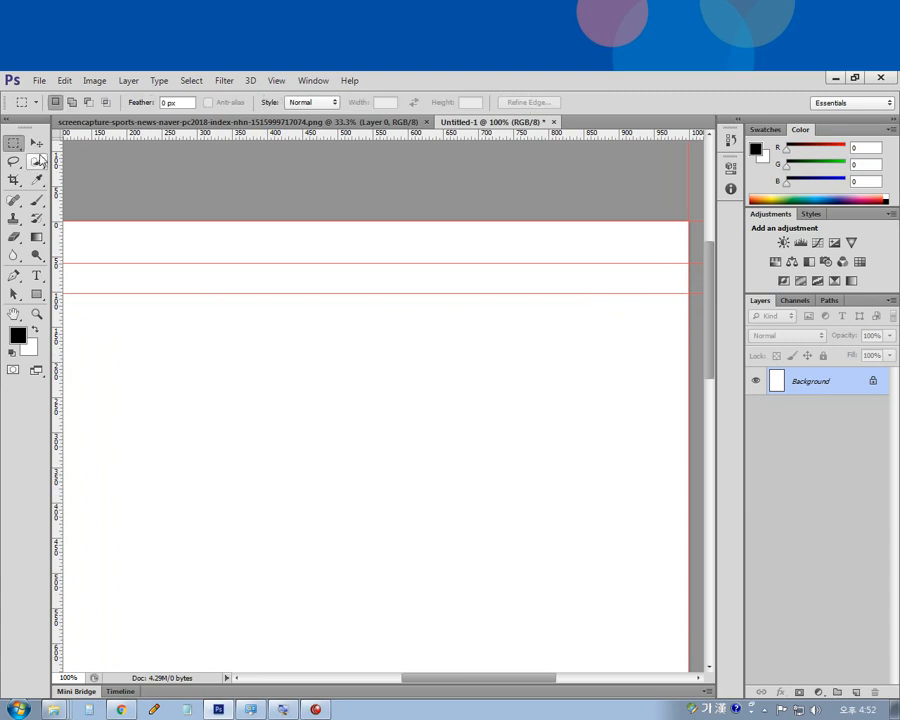
key(F8)
drag(213, 220, 241, 264)
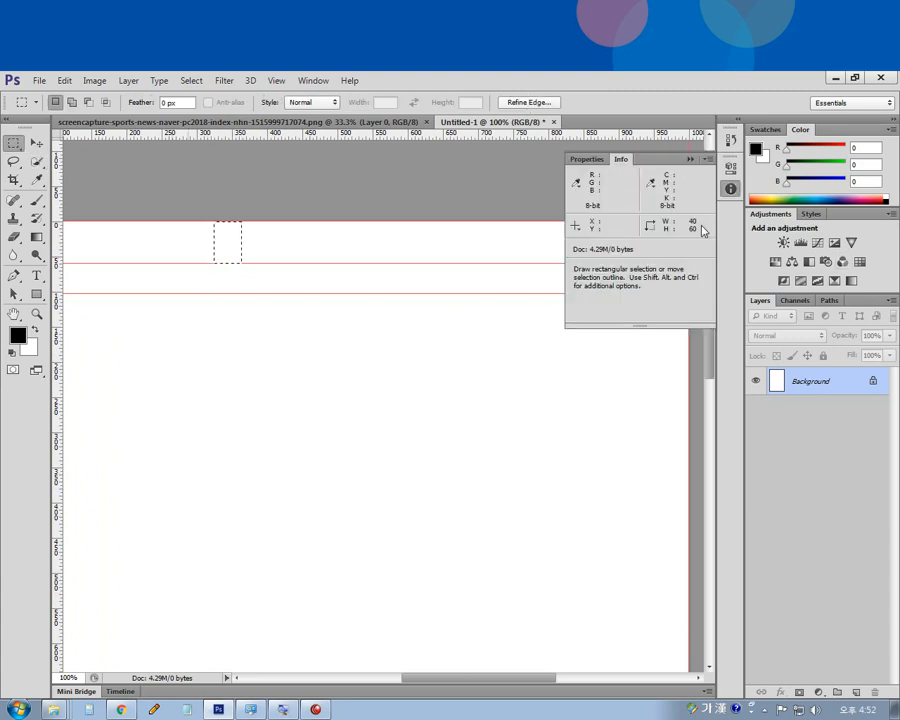
drag(313, 264, 349, 293)
drag(292, 205, 341, 296)
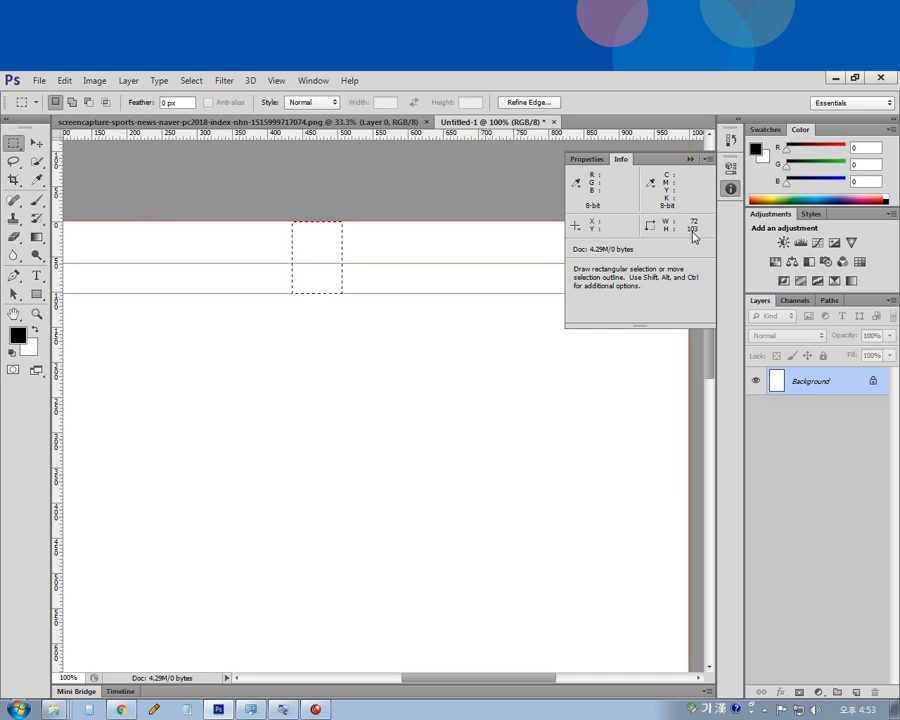
click(470, 332)
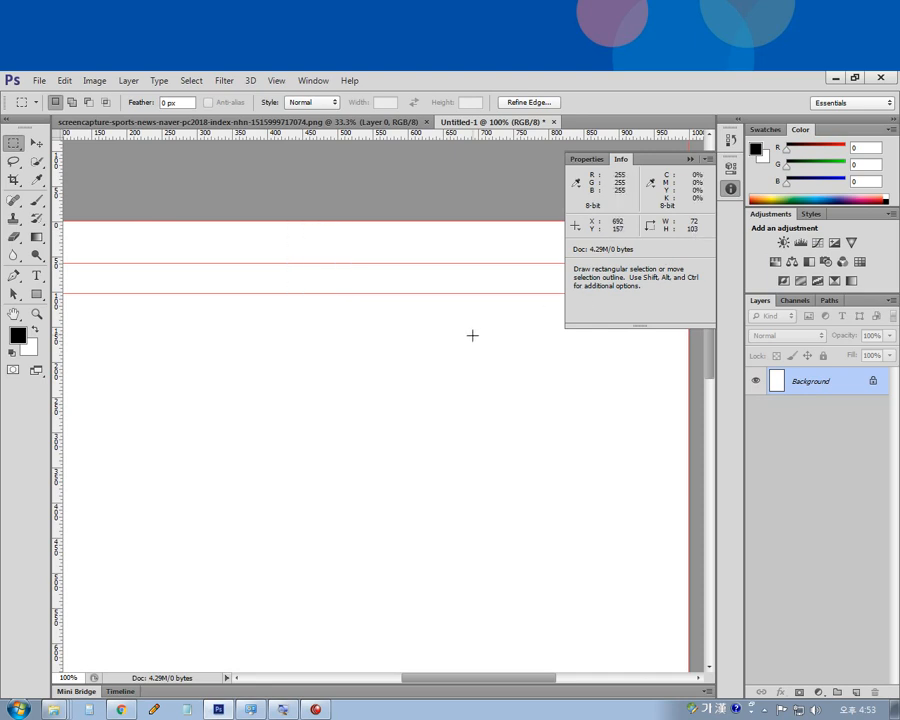
Step: Try placing a horizontal guide freehand at about 400 px and undo it
drag(443, 132, 460, 506)
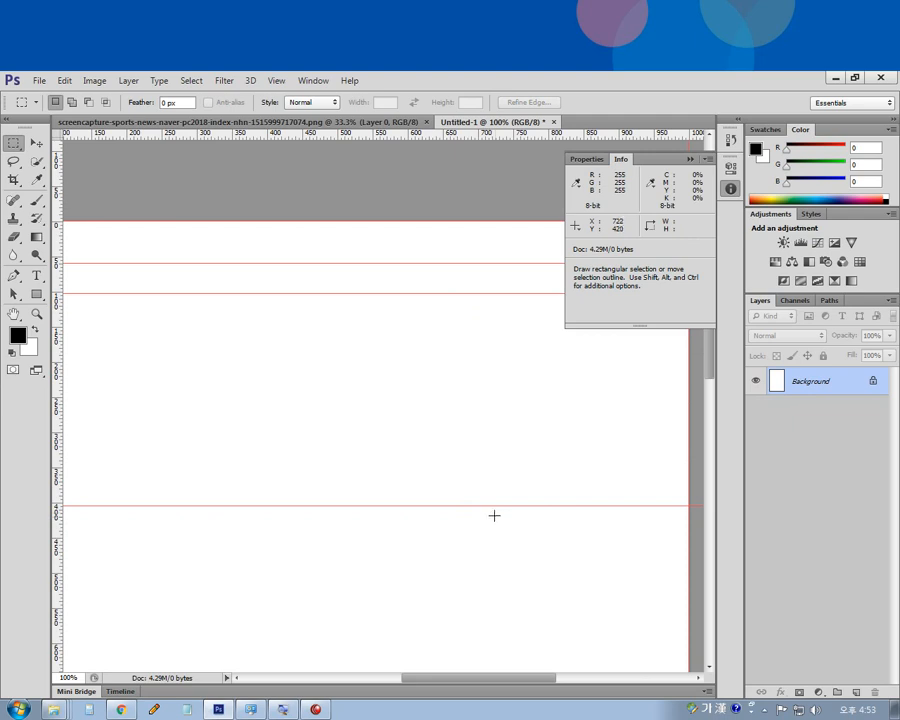
key(ctrl+z)
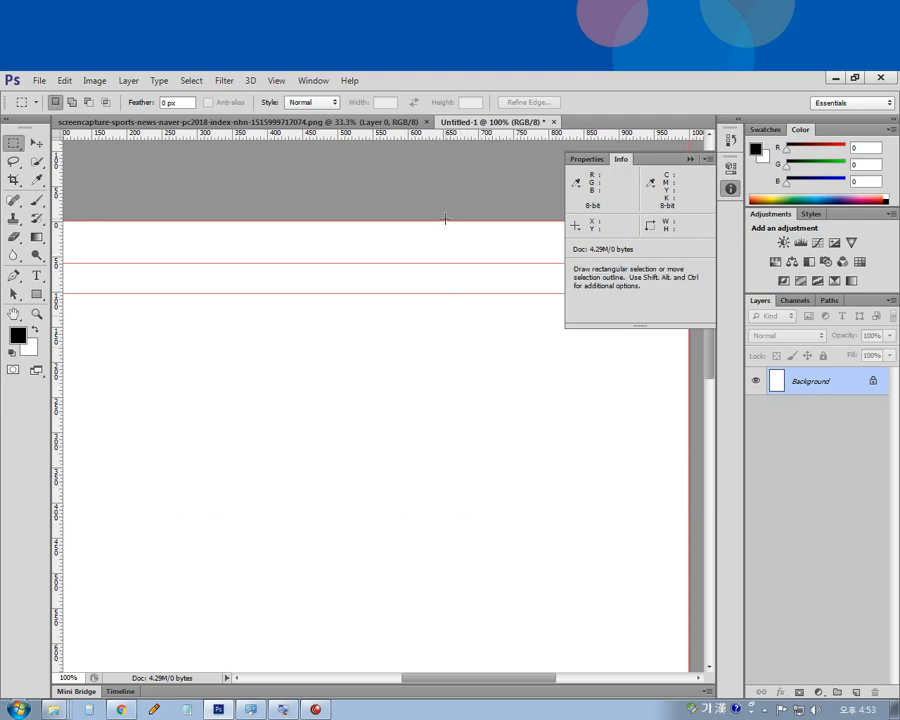
Step: Measure from the canvas top to the 103 px guide, draw a selection about 48 by 79 px below that guide, and deselect
drag(446, 218, 502, 294)
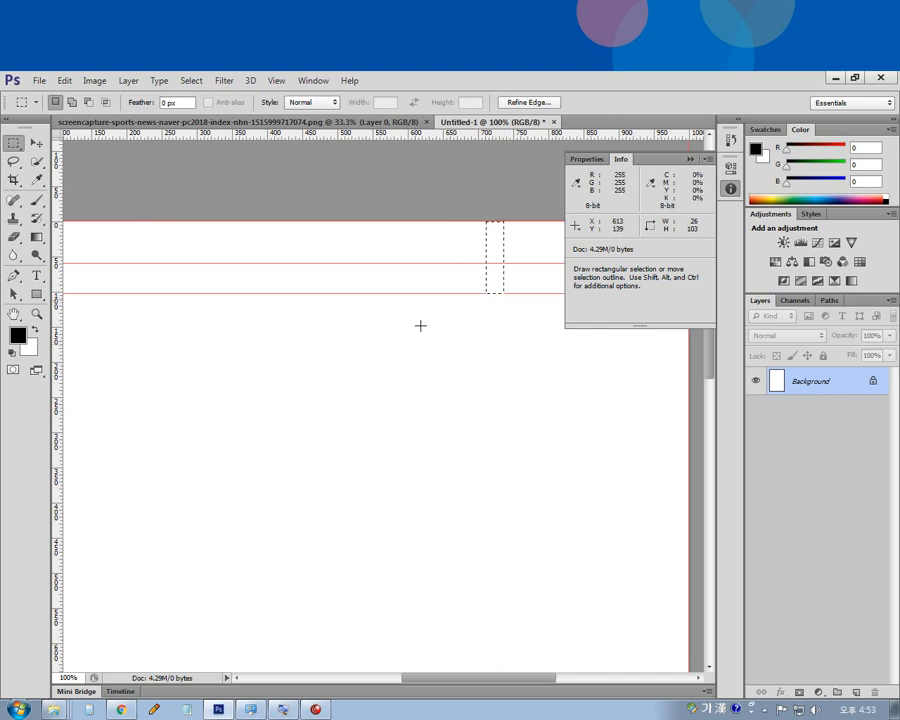
click(384, 355)
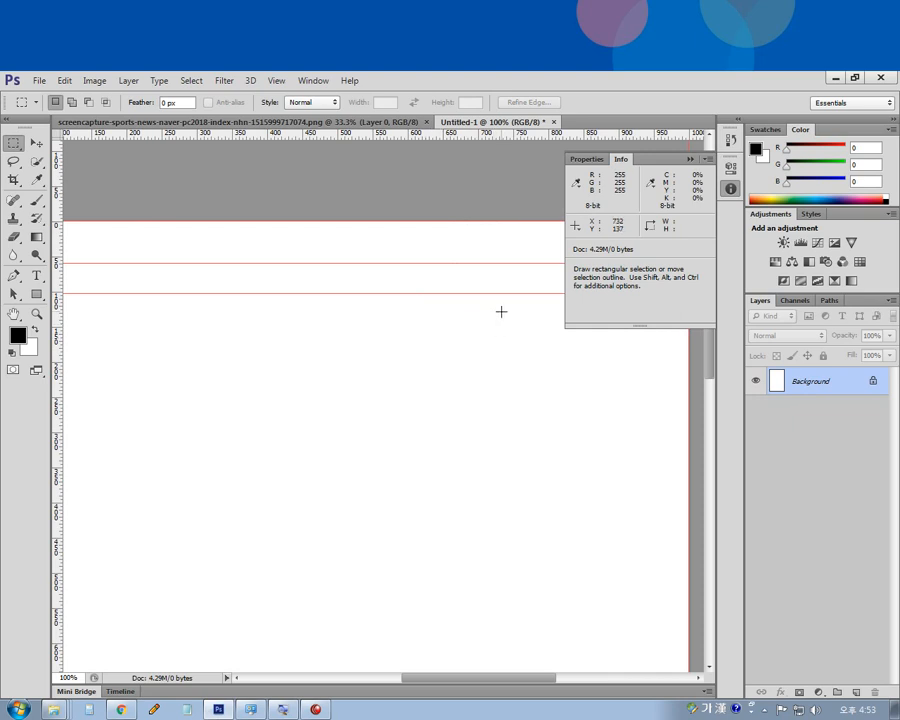
drag(491, 294, 524, 349)
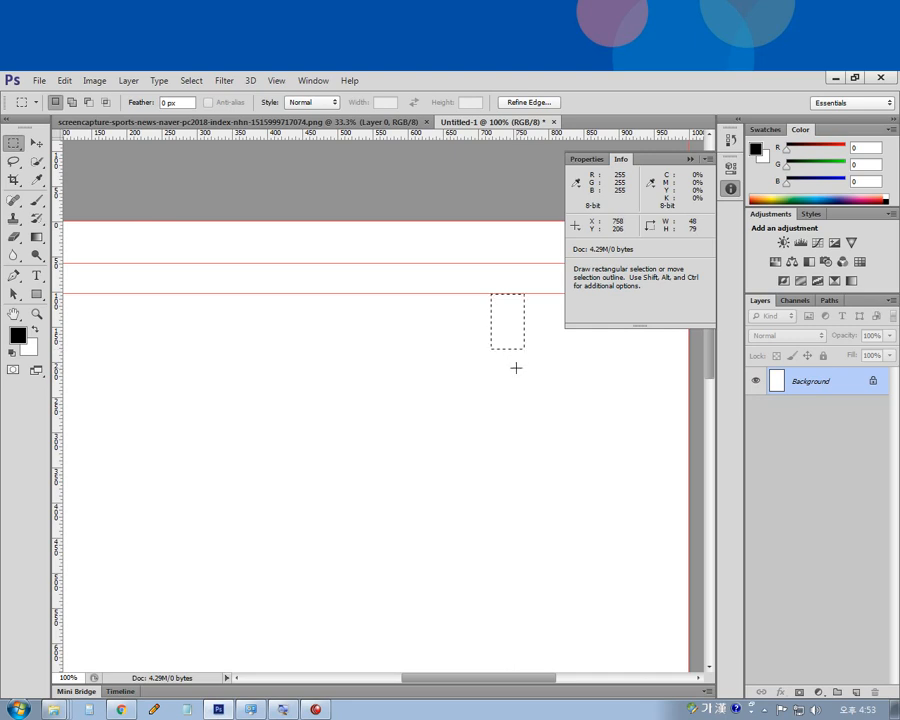
click(516, 368)
Step: Try adding a horizontal guide at 140 px with the New Guide command and undo it
click(276, 81)
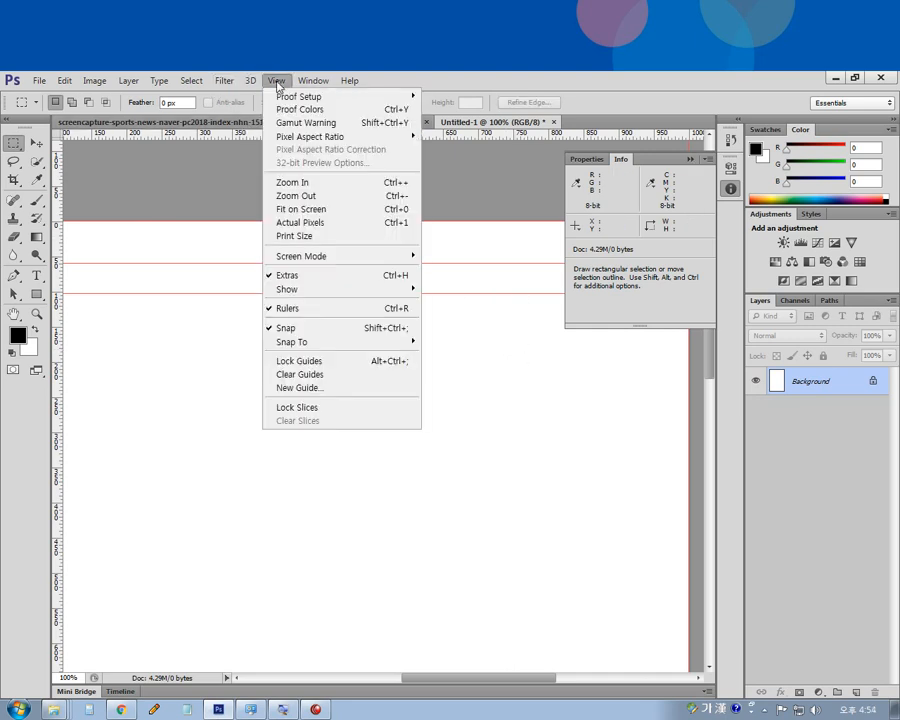
click(315, 387)
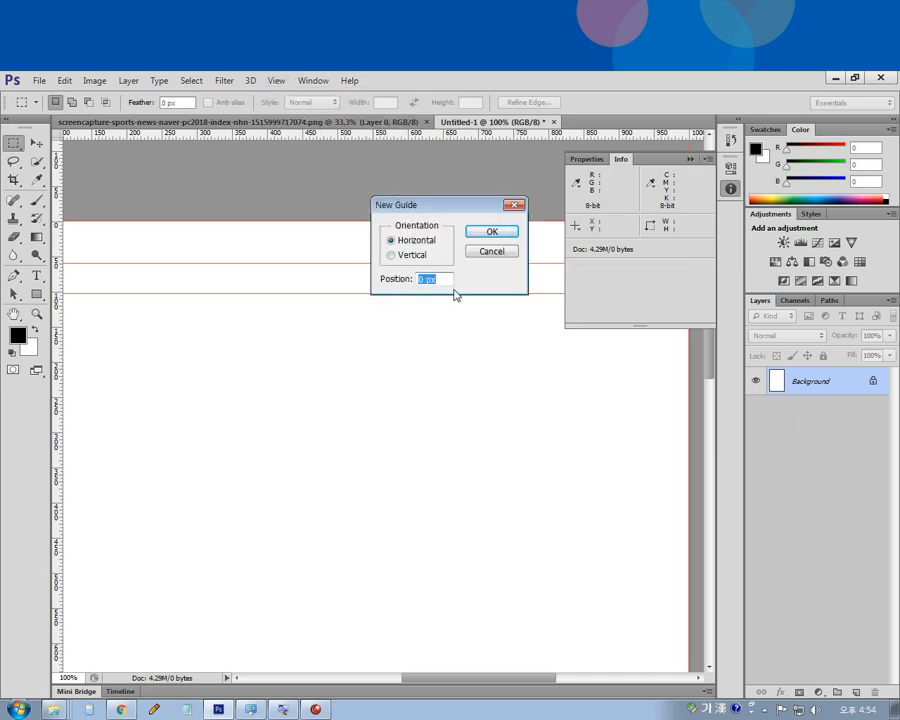
text(140)
key(Return)
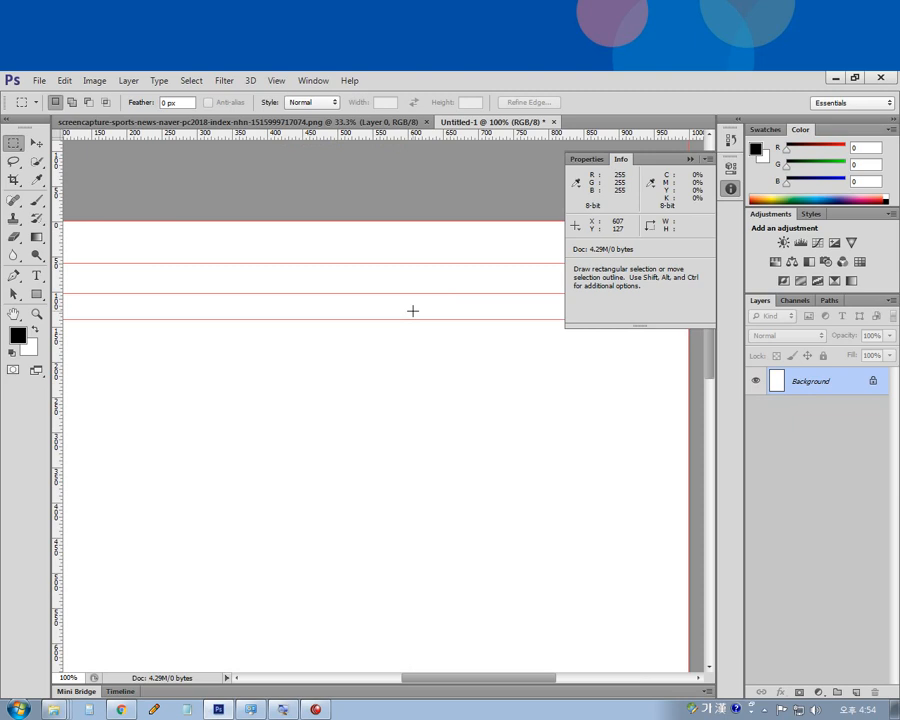
key(ctrl+z)
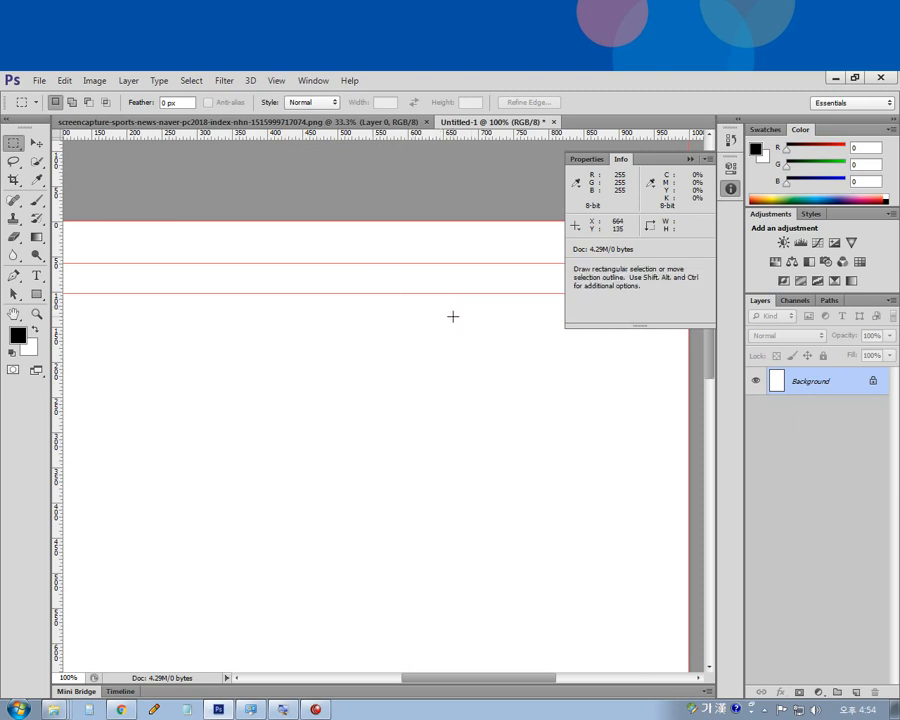
Step: Use rectangular selections to measure the header down to the 103 px guide and a band about 38 px high beneath it
key(alt)
drag(422, 295, 460, 380)
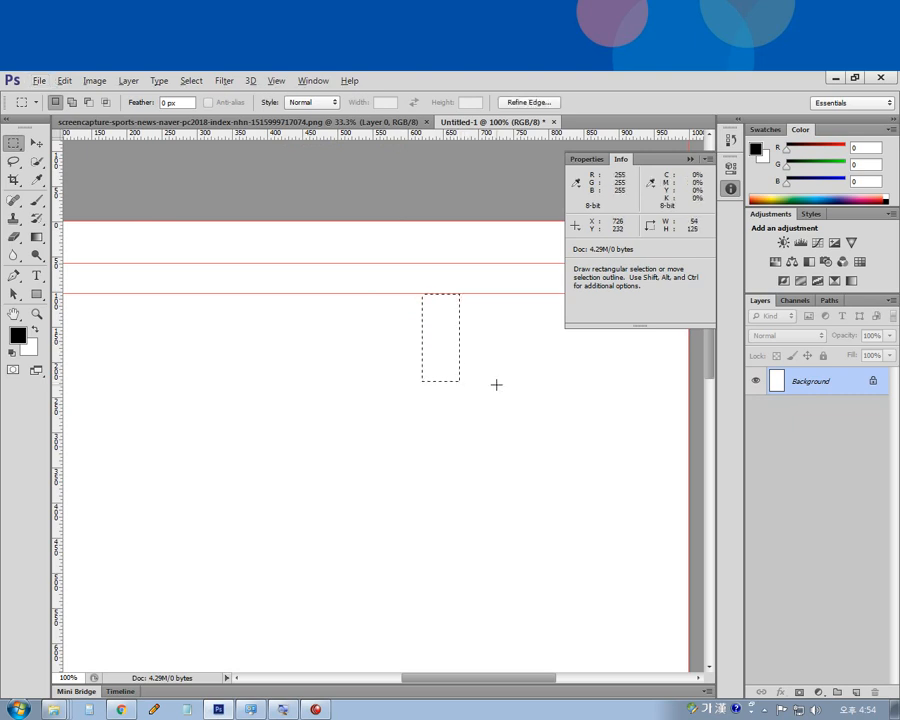
key(alt)
click(442, 490)
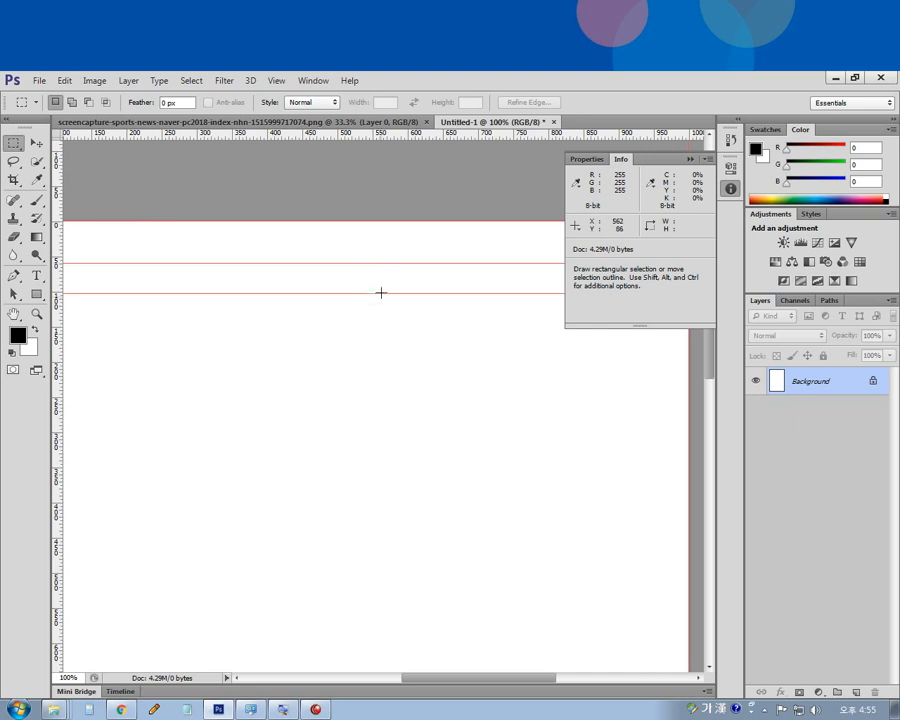
drag(391, 224, 419, 293)
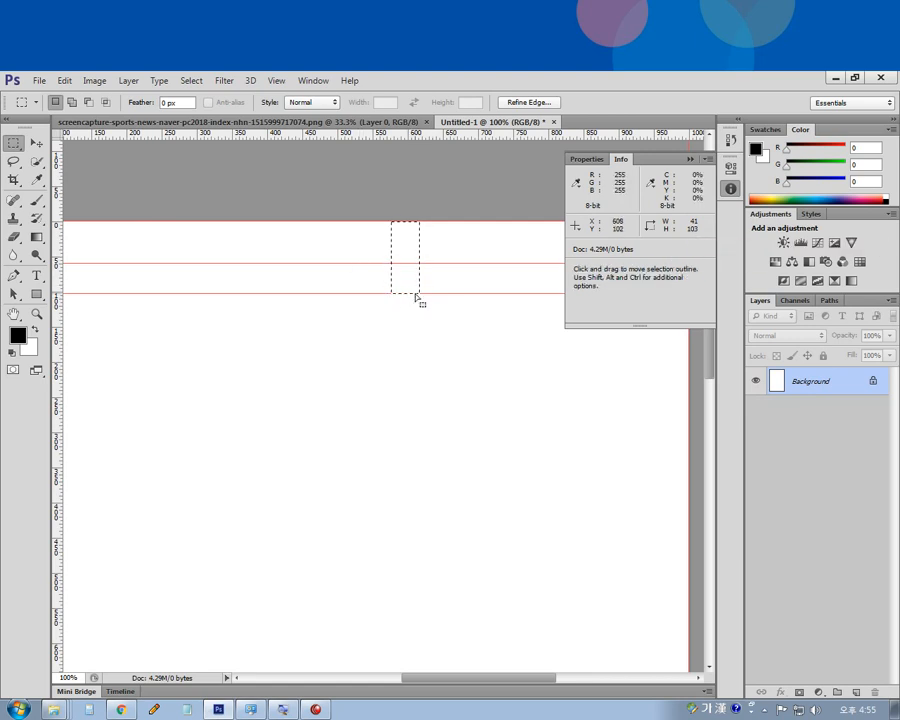
drag(424, 296, 439, 320)
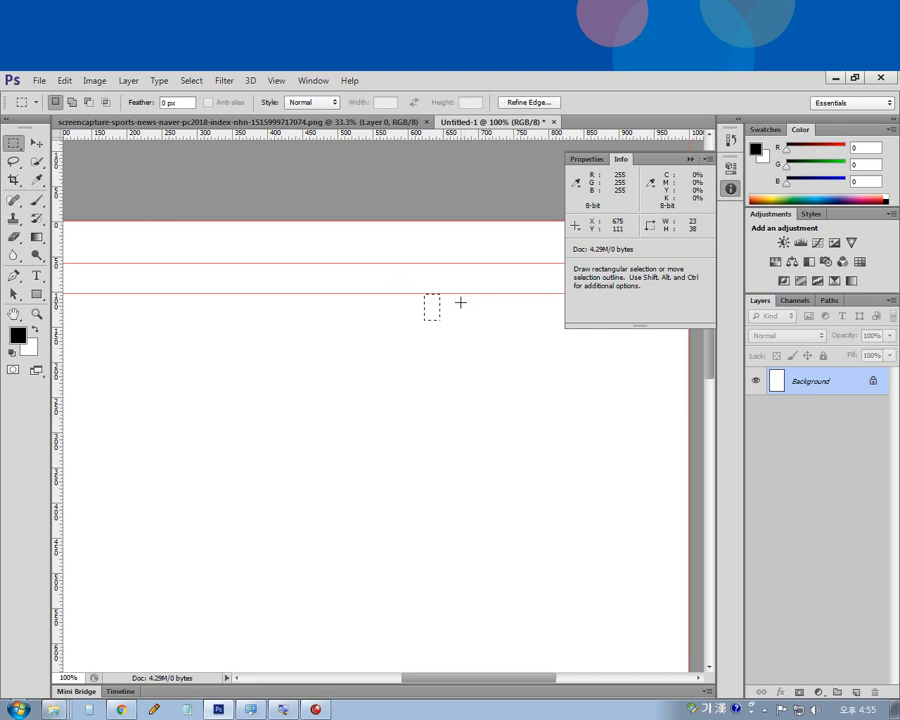
Step: Clear the selection and add a horizontal guide at 140 px below the 103 px guide
click(496, 355)
click(277, 82)
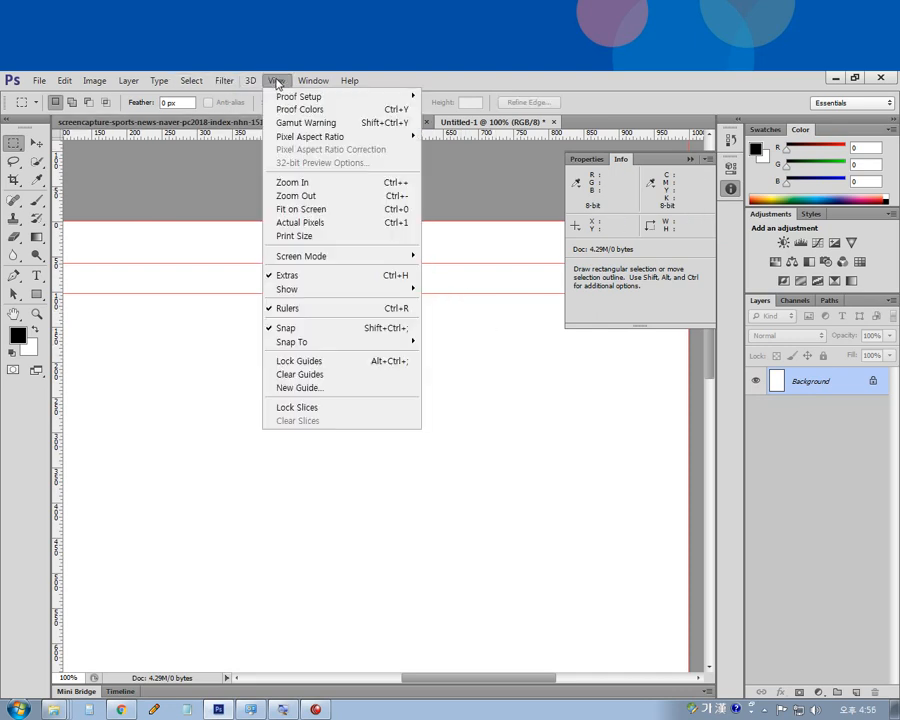
click(316, 388)
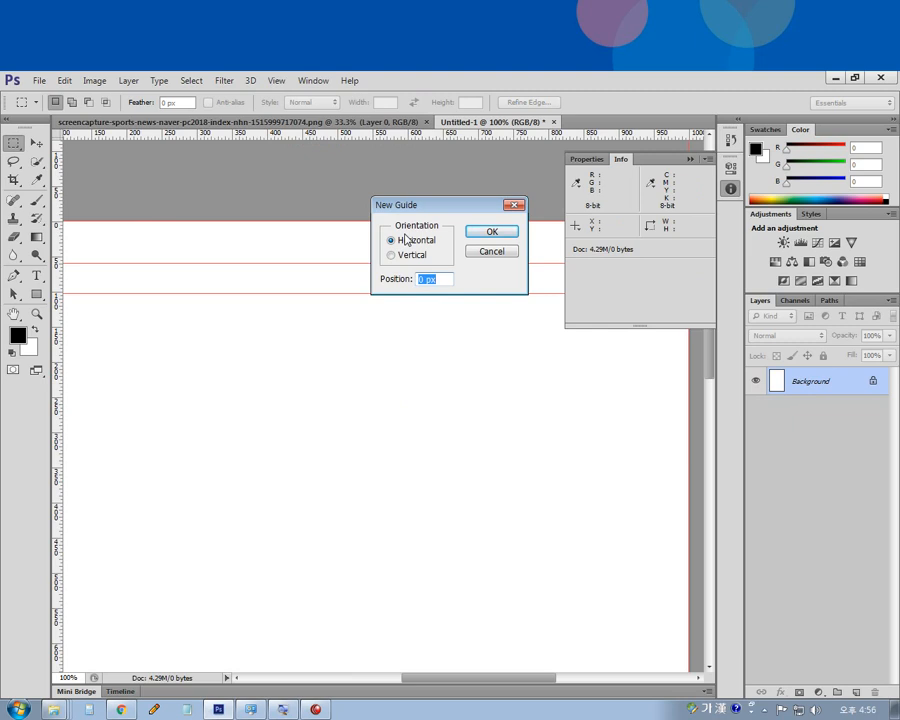
text(140)
key(Return)
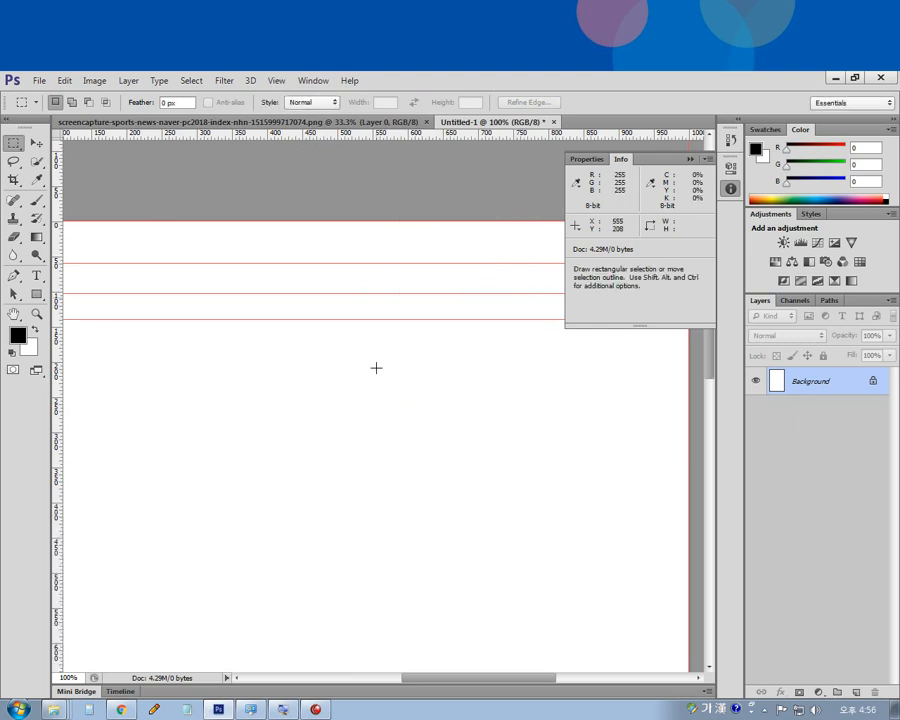
Step: Measure the band between the 103 px and 140 px guides, draw a selection about 127 by 465 px below them, and deselect
drag(361, 216, 430, 319)
click(414, 320)
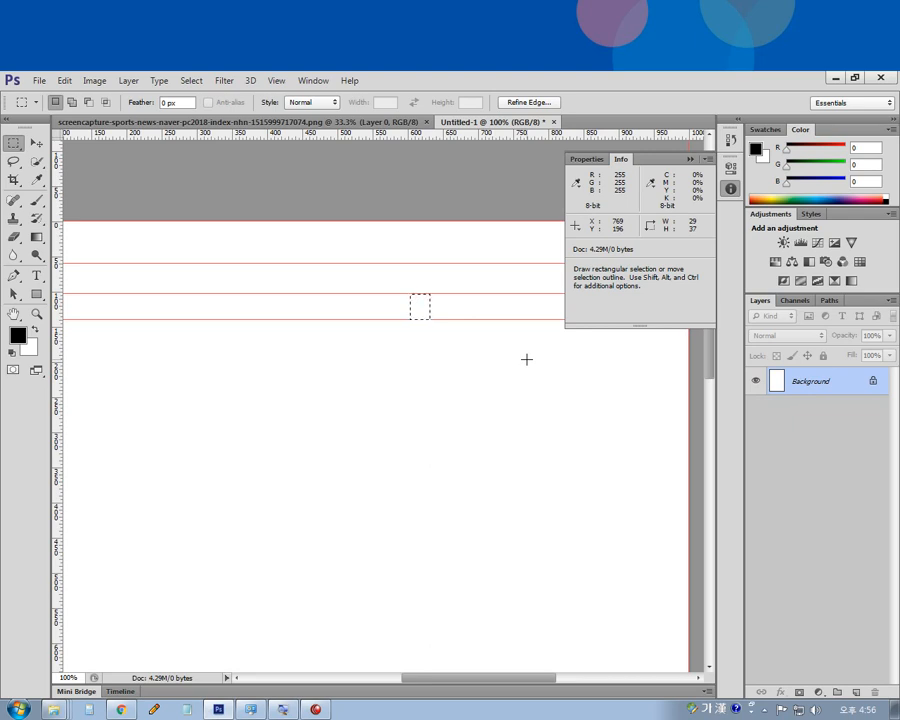
click(522, 355)
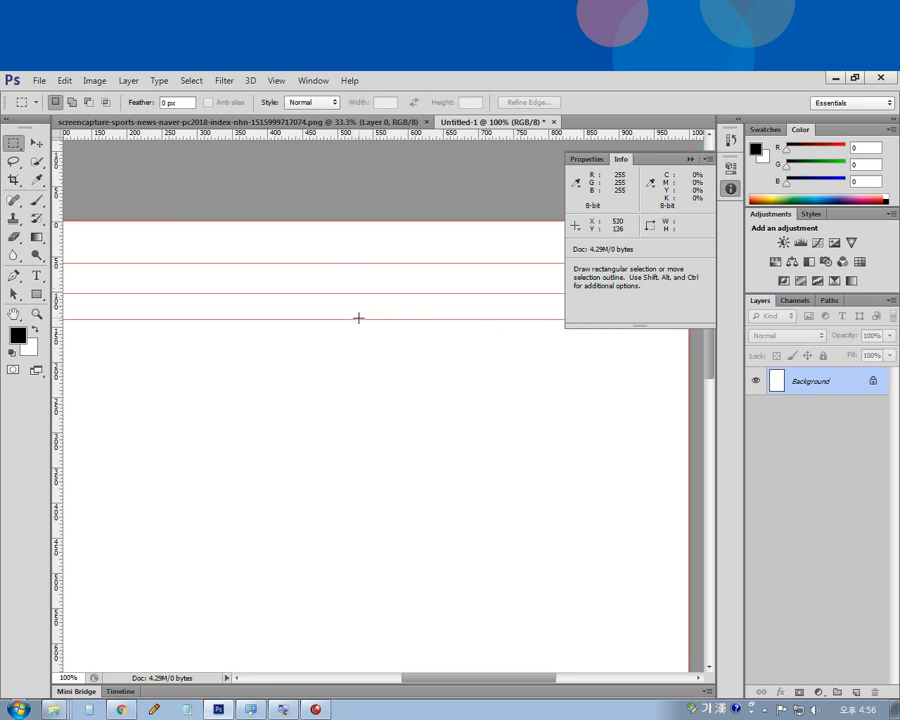
drag(359, 320, 446, 643)
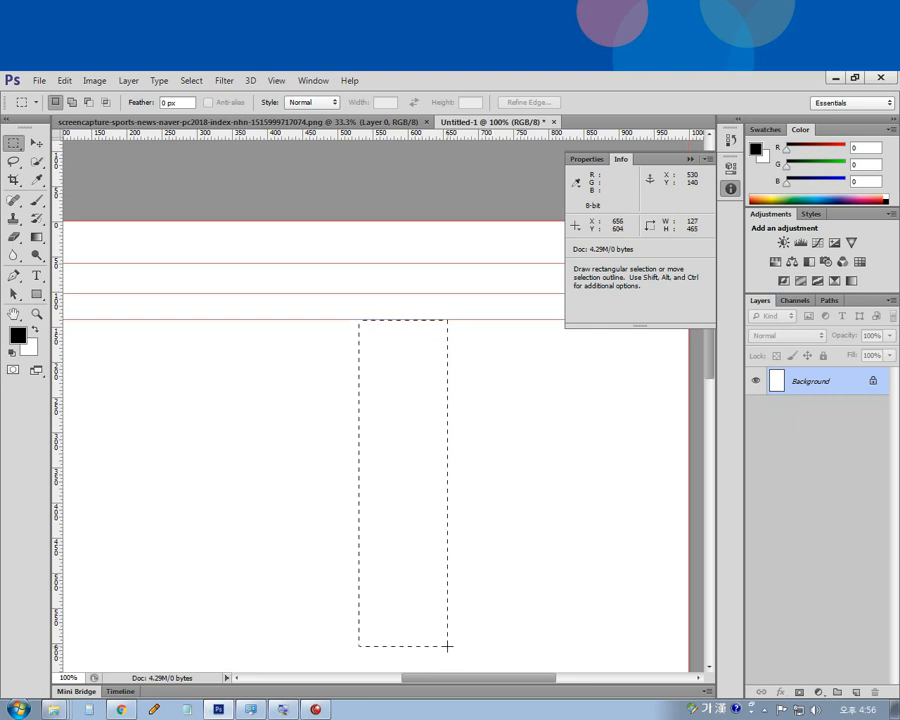
click(458, 472)
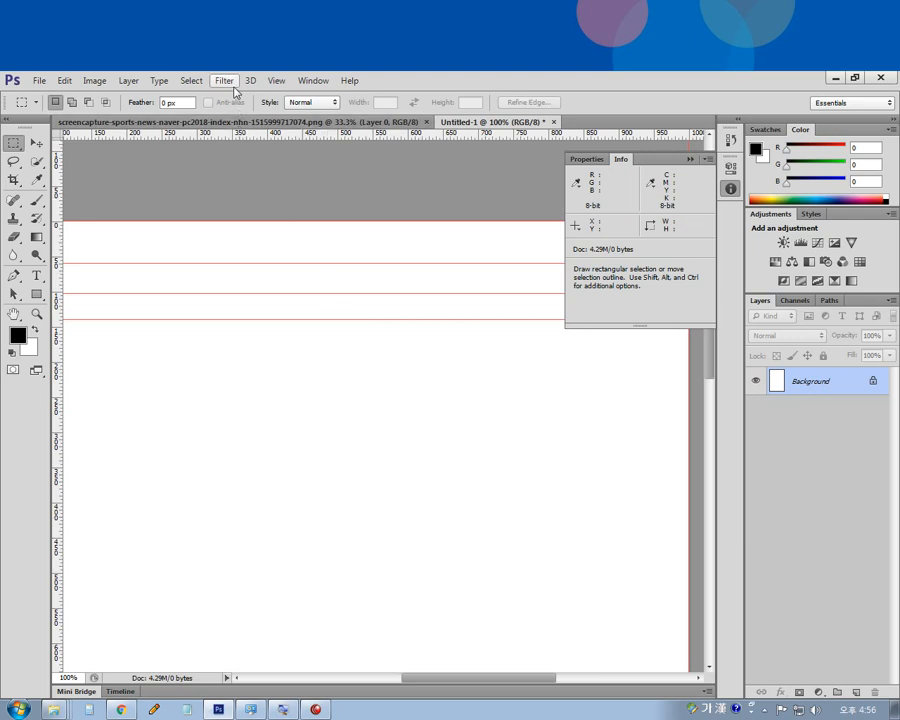
Step: Try adding a horizontal guide near the canvas bottom at about 1338 px
click(226, 84)
mouse_move(201, 86)
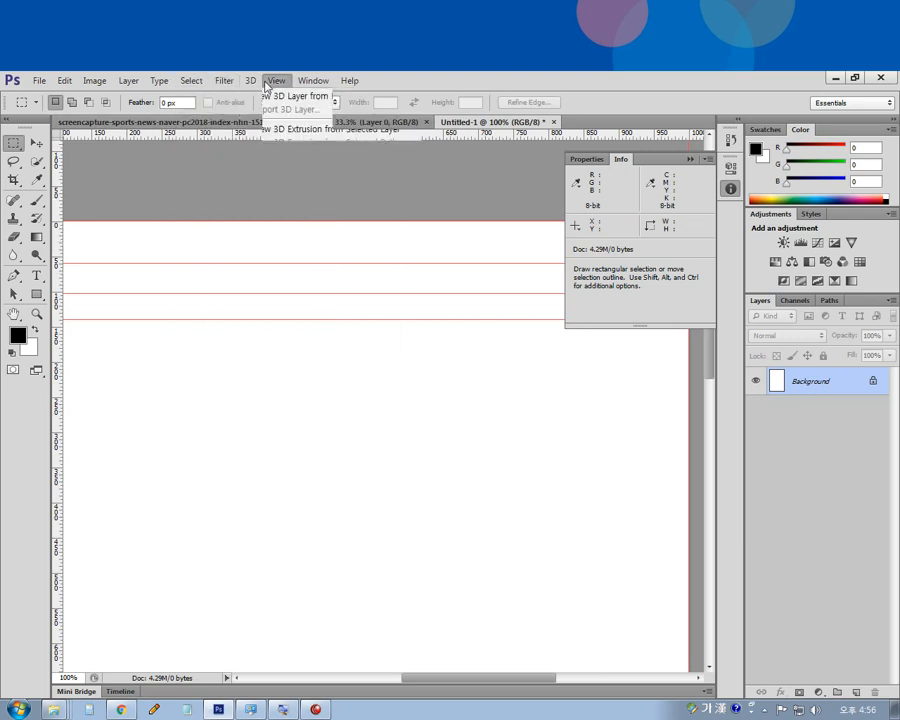
mouse_move(276, 80)
click(310, 396)
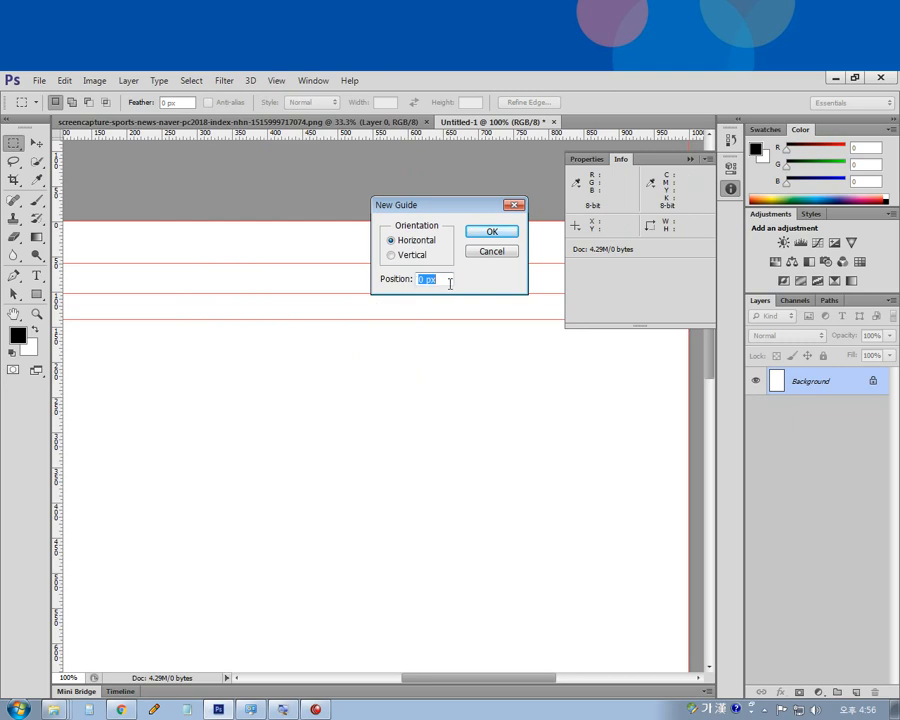
text(123)
key(Return)
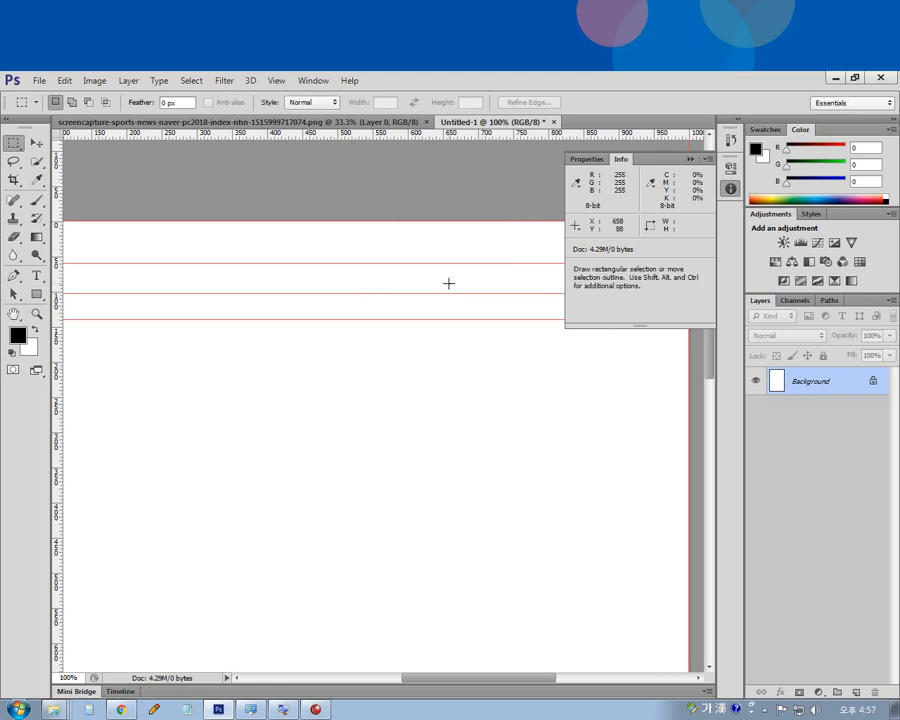
Step: Try the lower horizontal guide at 750 px, measuring down to it from the canvas top, and remove it
key(ctrl+minus)
key(ctrl+minus)
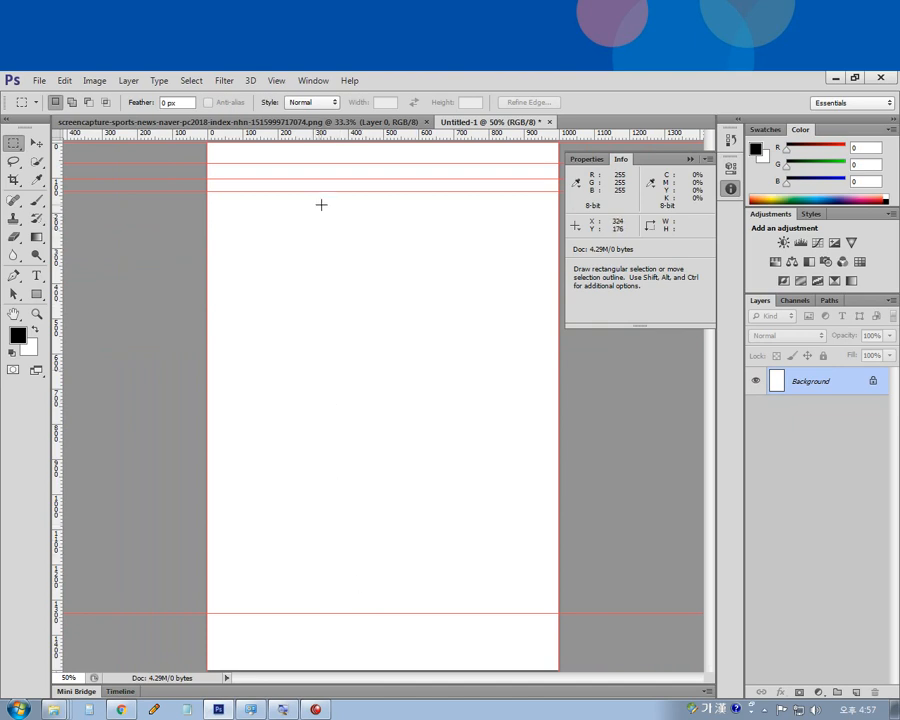
key(v)
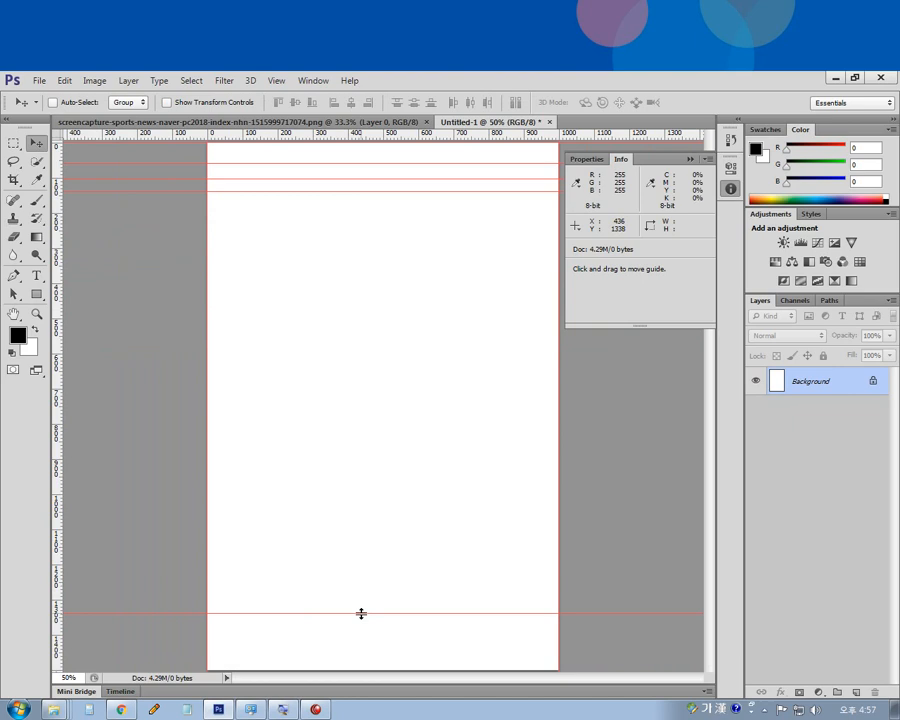
drag(361, 613, 337, 409)
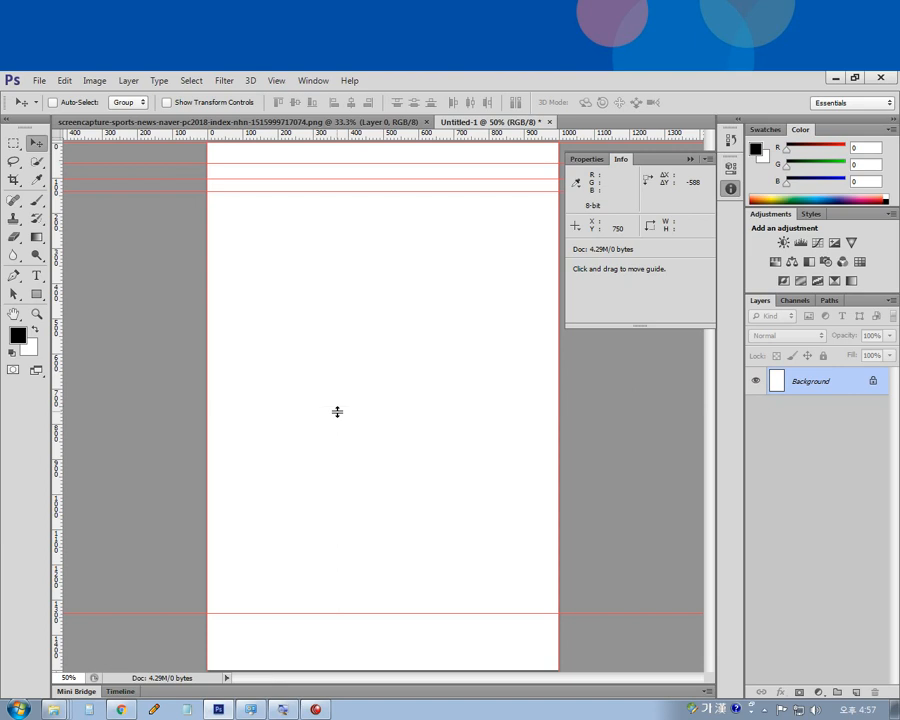
click(14, 143)
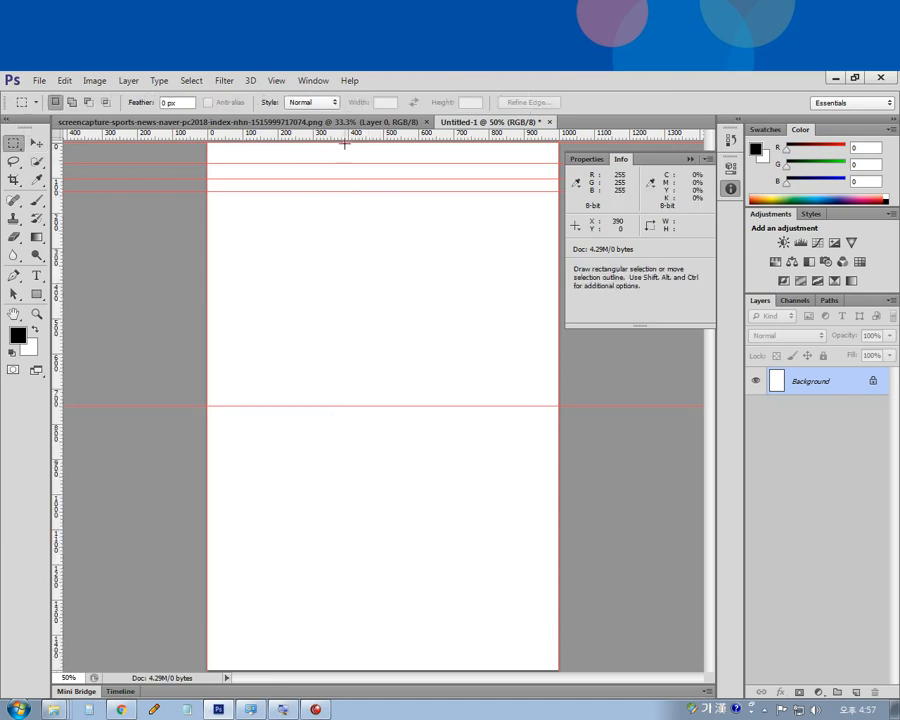
drag(347, 141, 392, 406)
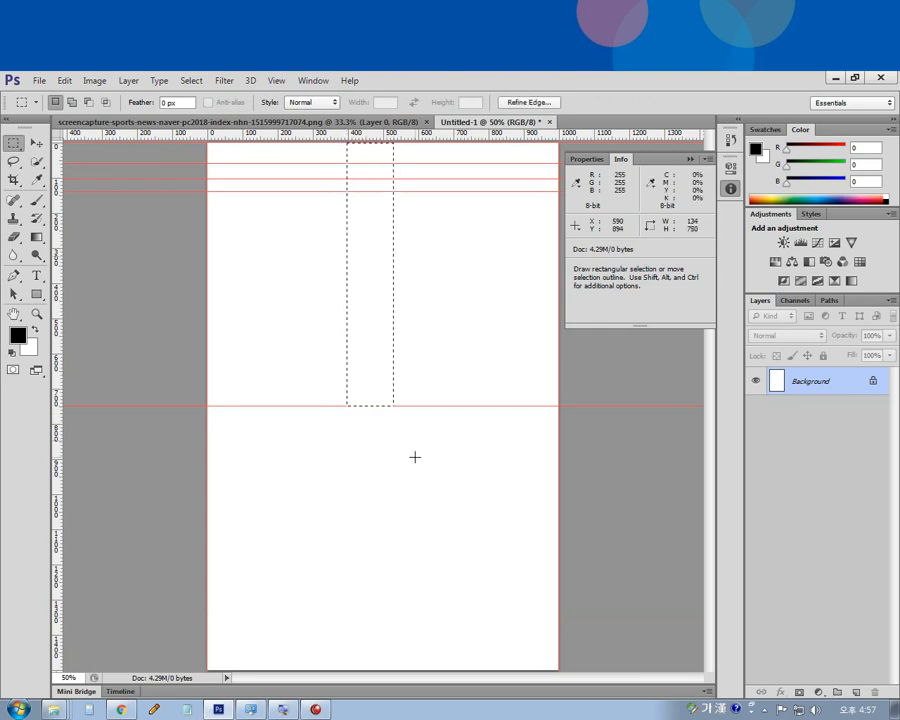
click(418, 460)
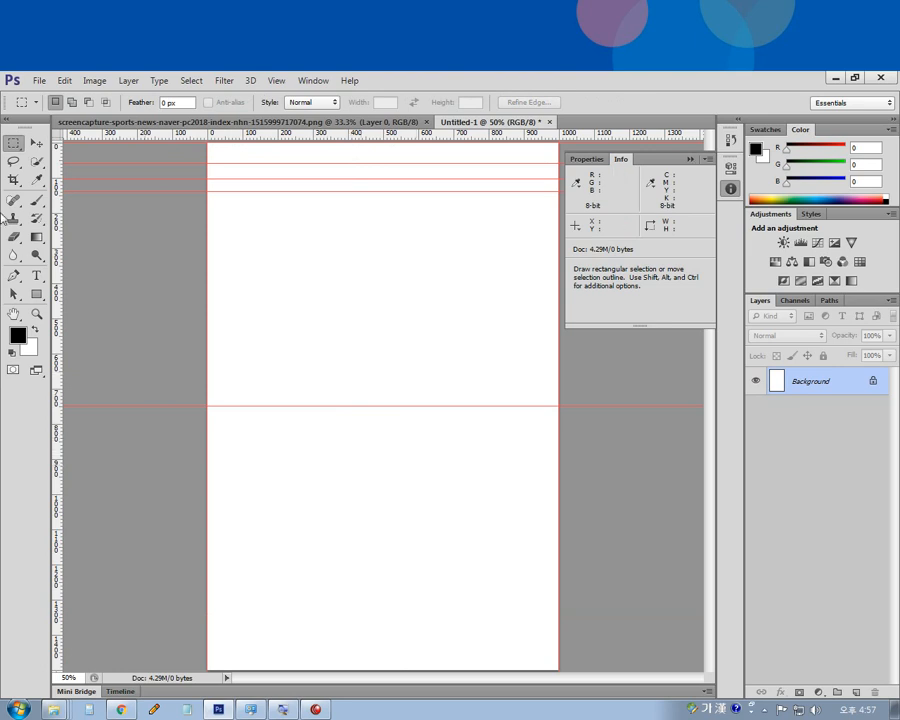
click(36, 143)
drag(177, 406, 197, 44)
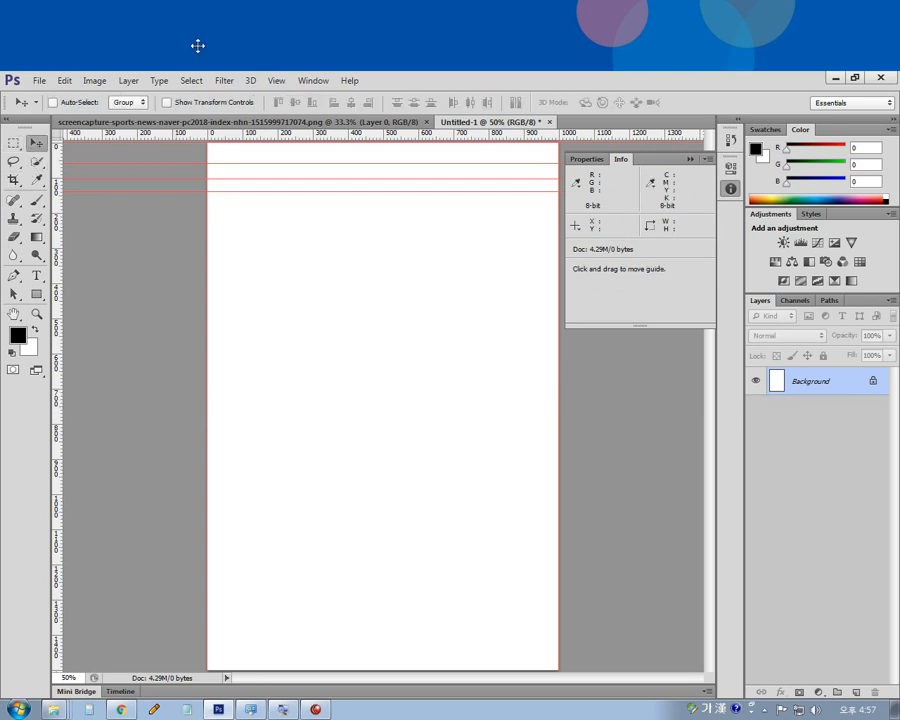
Step: Add a horizontal guide at 1280 px with the New Guide command
click(275, 82)
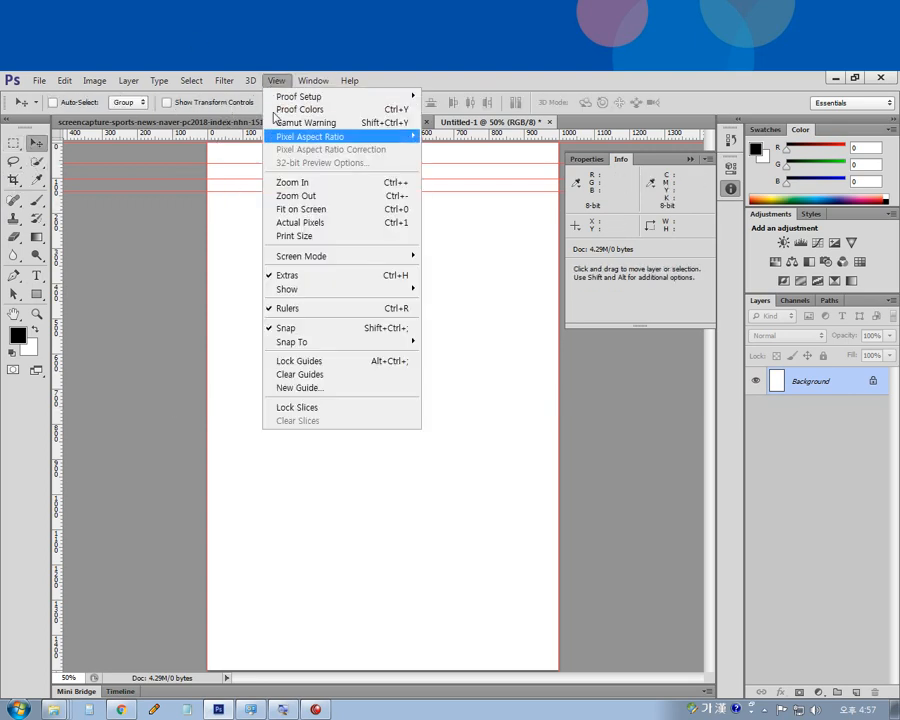
click(285, 388)
text(1)
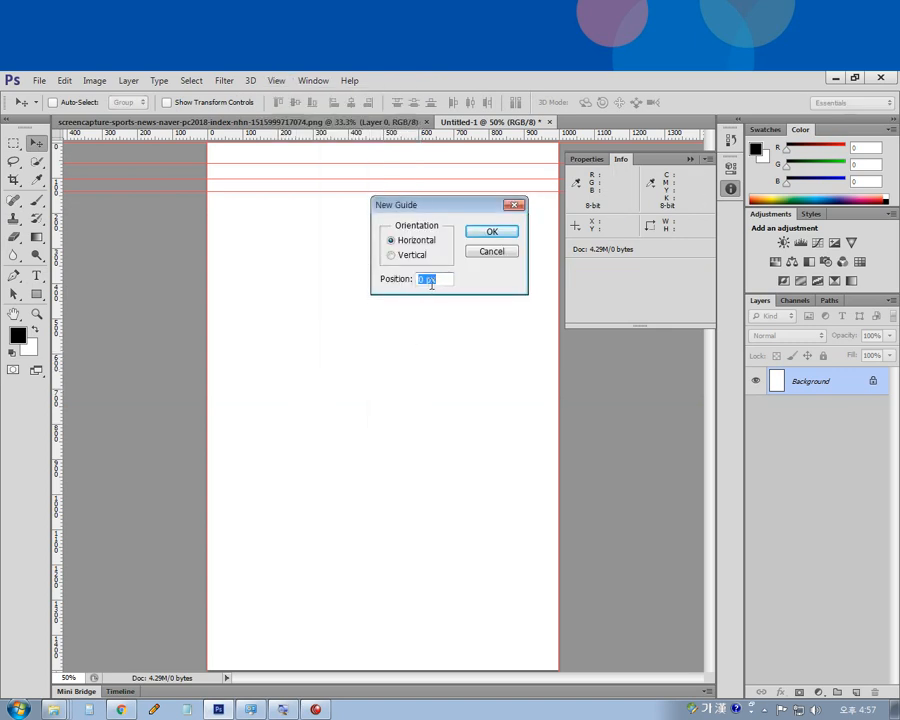
text(280)
key(Return)
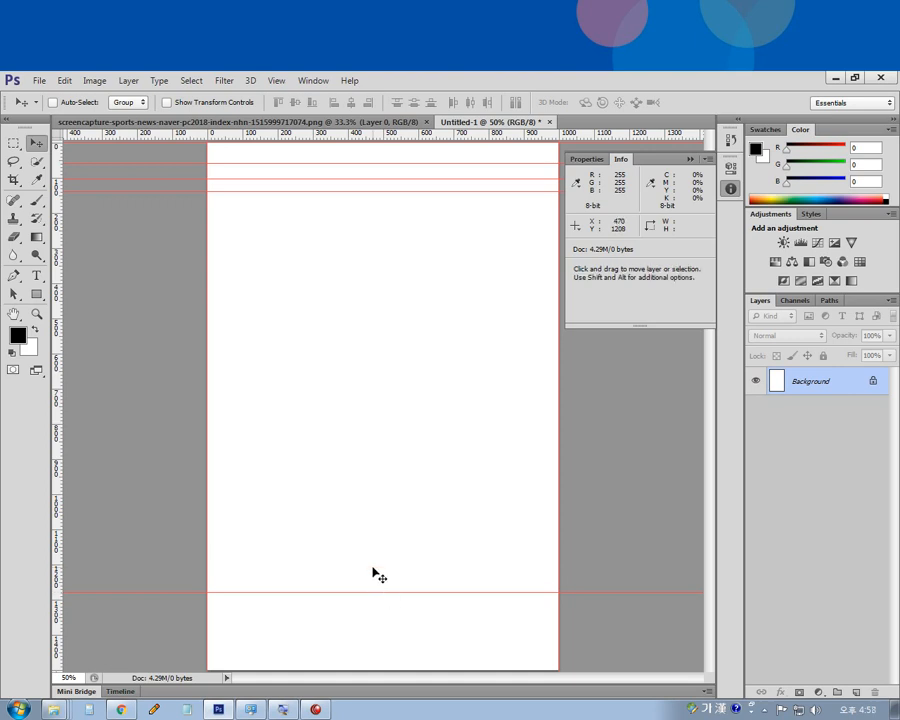
key(ctrl+minus)
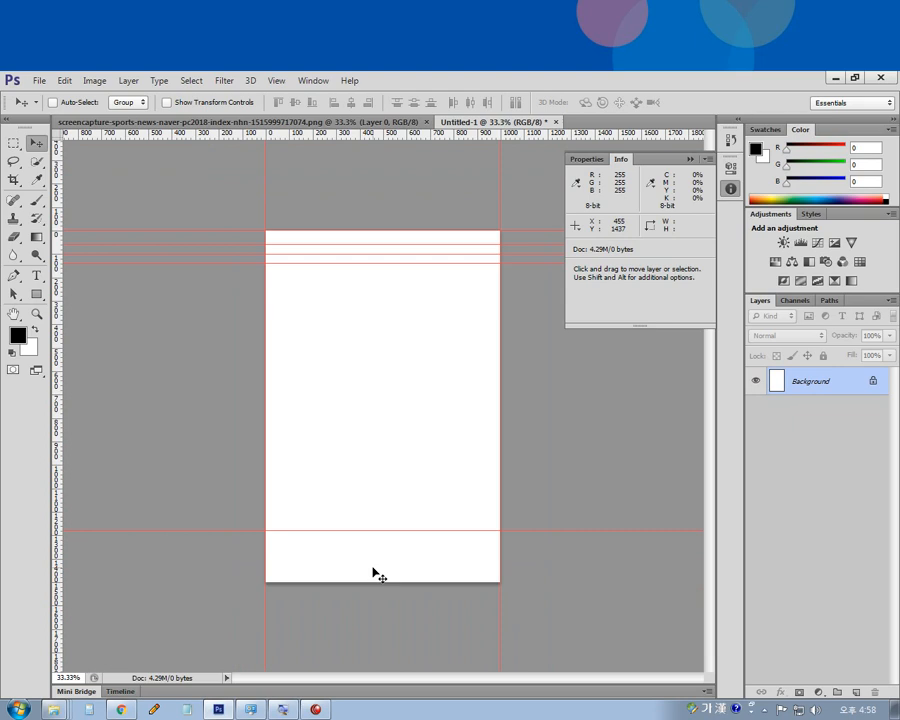
Step: Switch to Chrome and examine the PyeongChang 2018 page's header and main video area at default zoom
click(120, 710)
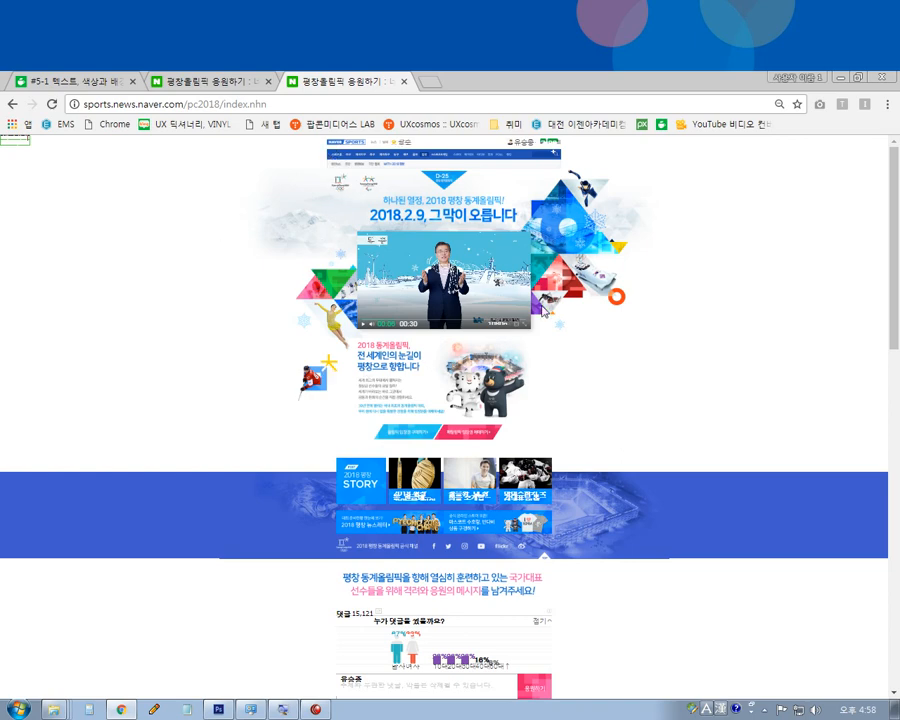
key(ctrl+0)
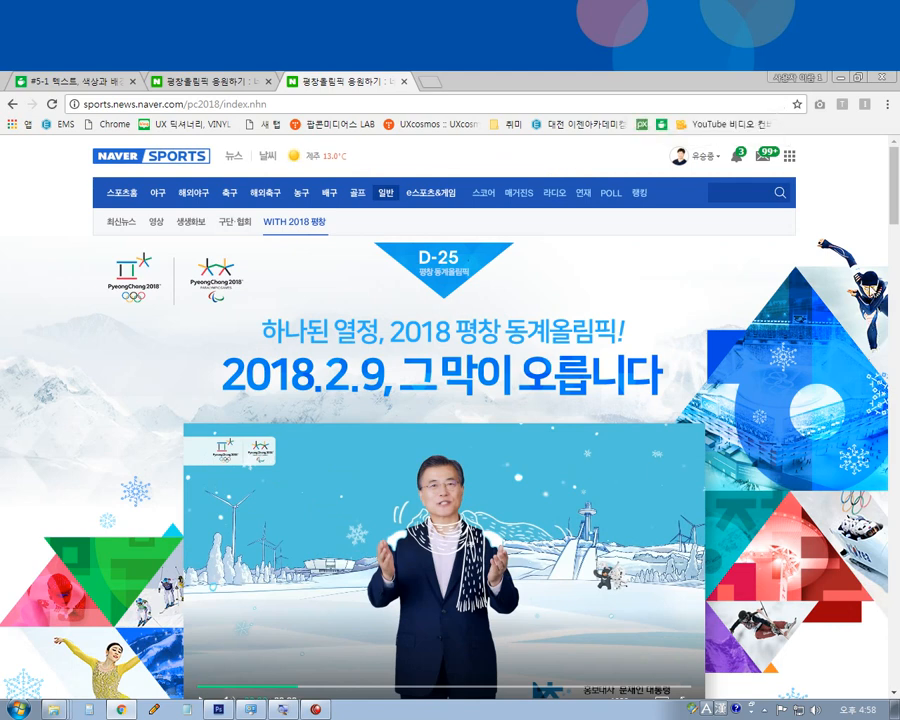
scroll(600, 320, down, 1)
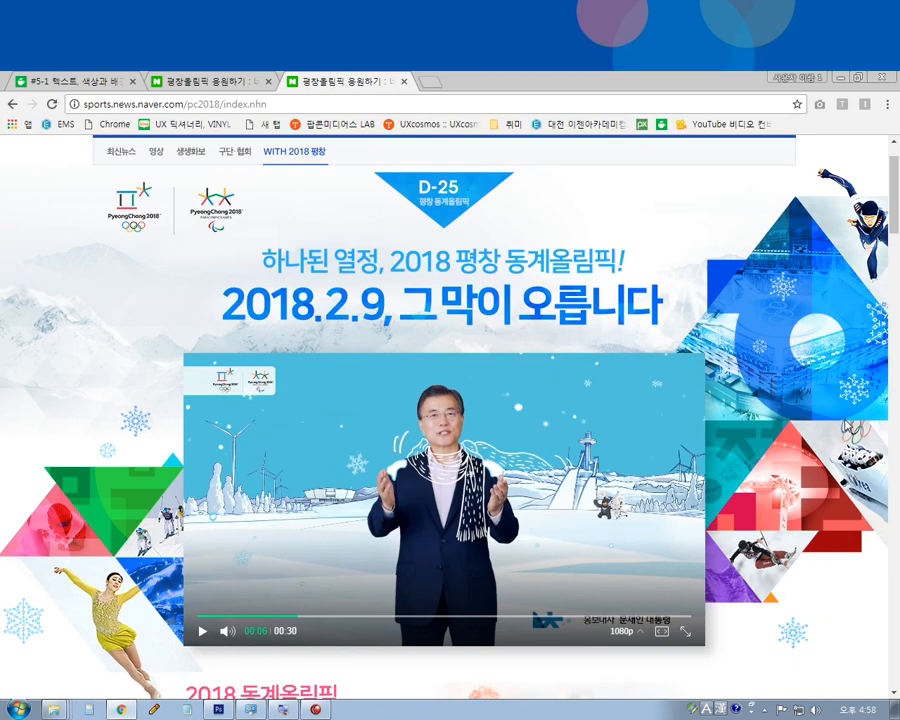
scroll(92, 293, up, 1)
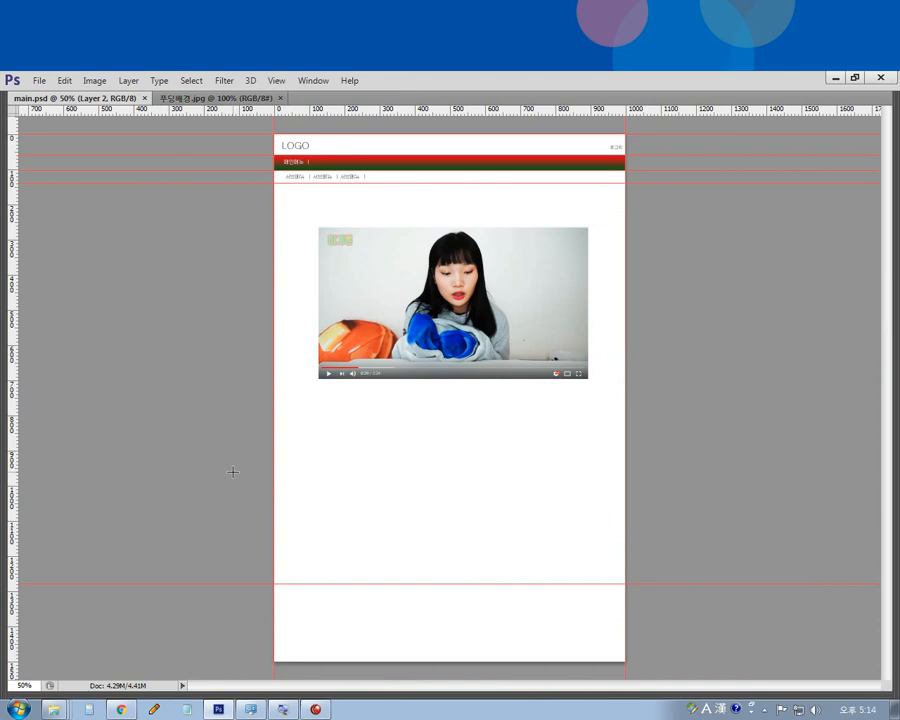
Step: Show the hidden panels in main.psd, check the Background layer's visibility, and collapse the visual layer group
key(ctrl+plus)
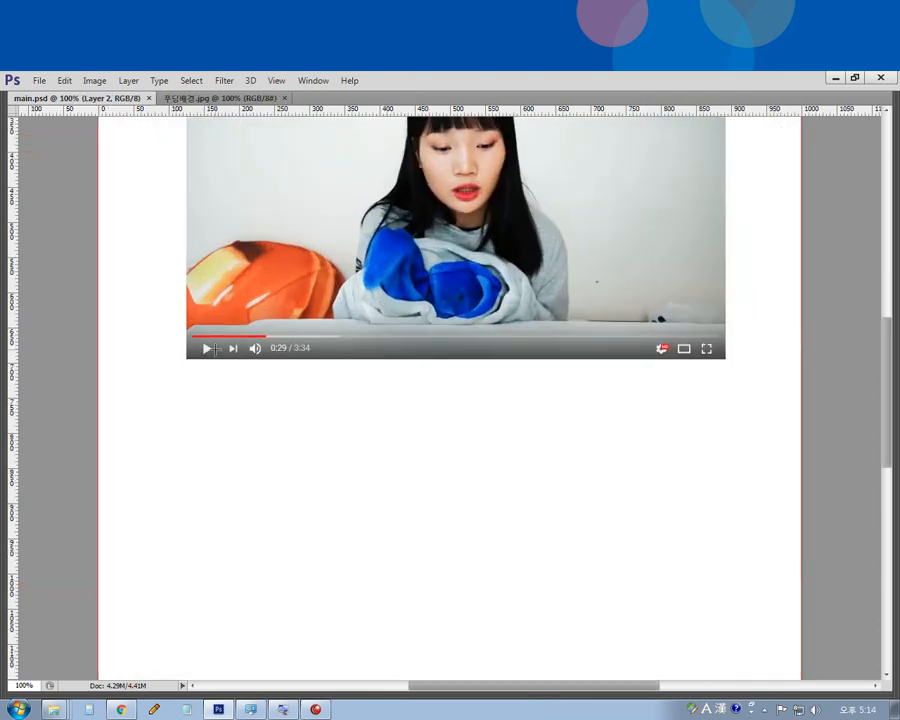
key(ctrl+minus)
key(ctrl+minus)
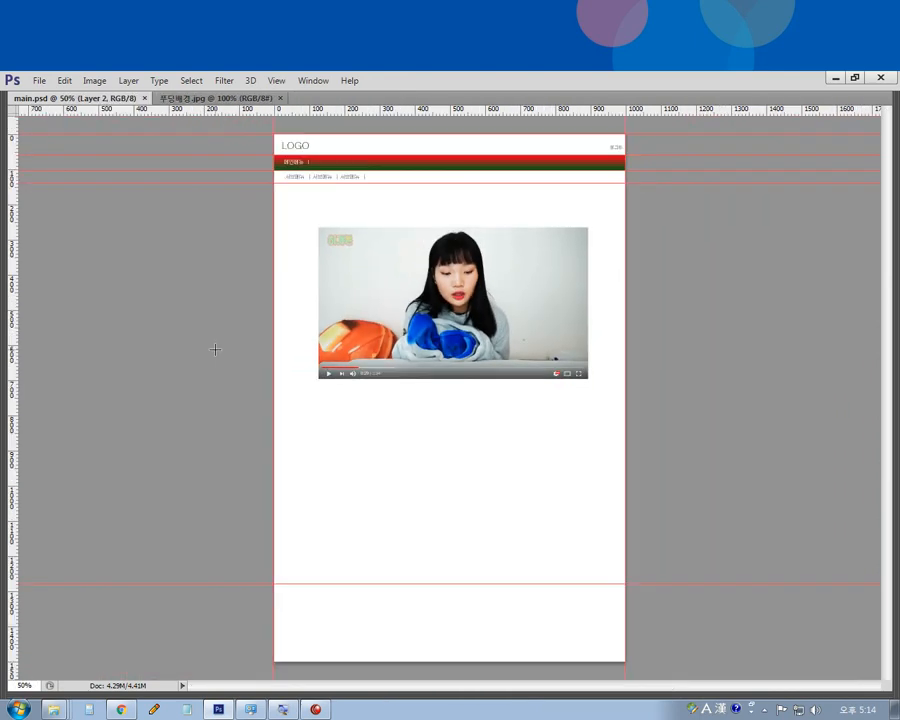
key(Tab)
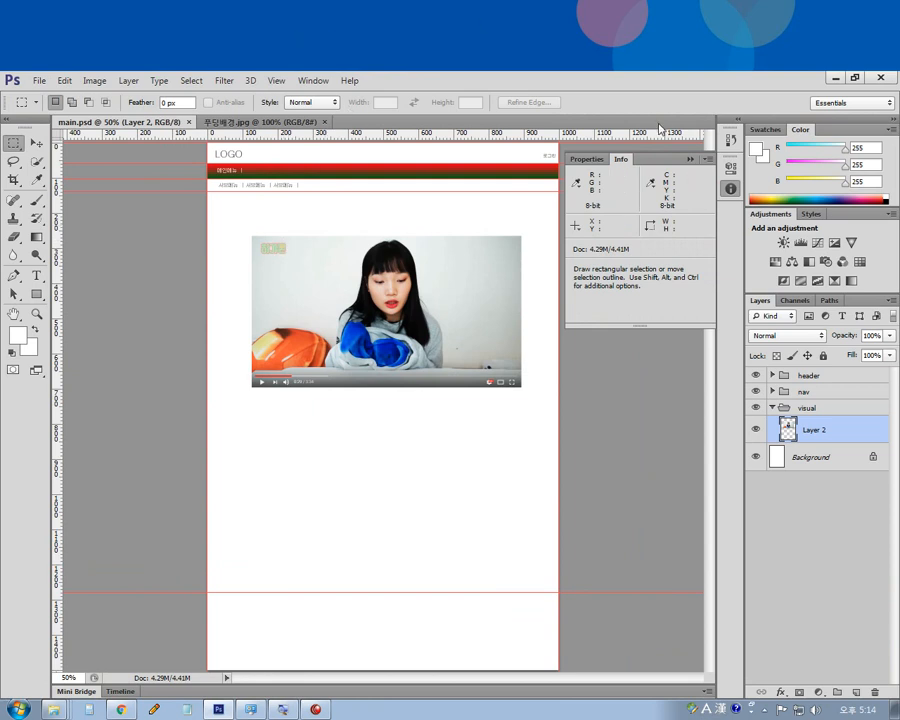
click(757, 457)
click(757, 457)
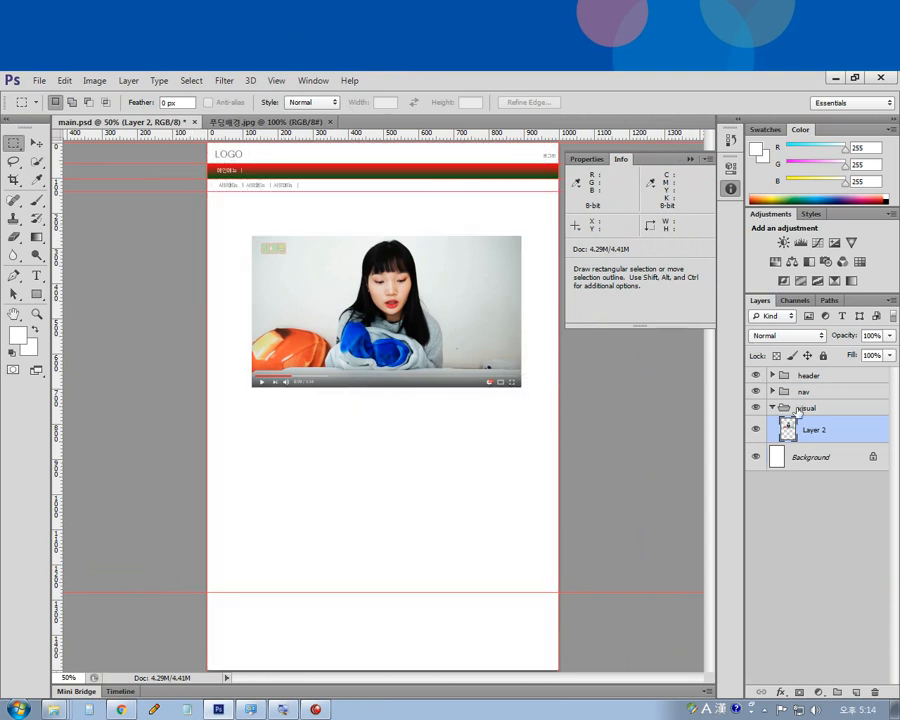
click(772, 407)
Step: Inspect the header group's 로그인 and LOGO text layers, toggling the group's visibility to identify its area on the canvas at 100%
click(764, 375)
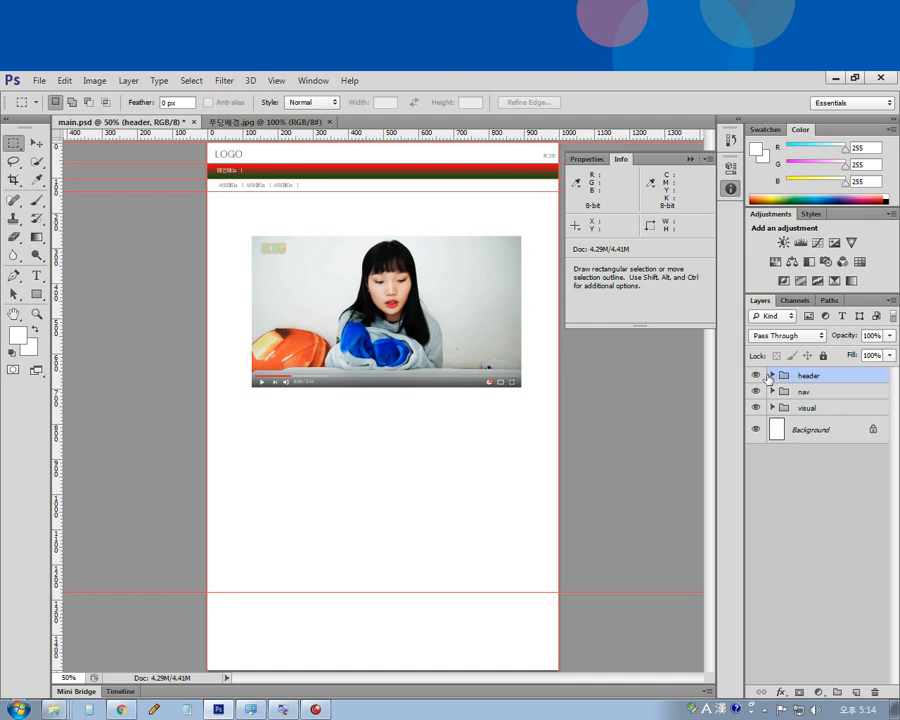
click(772, 375)
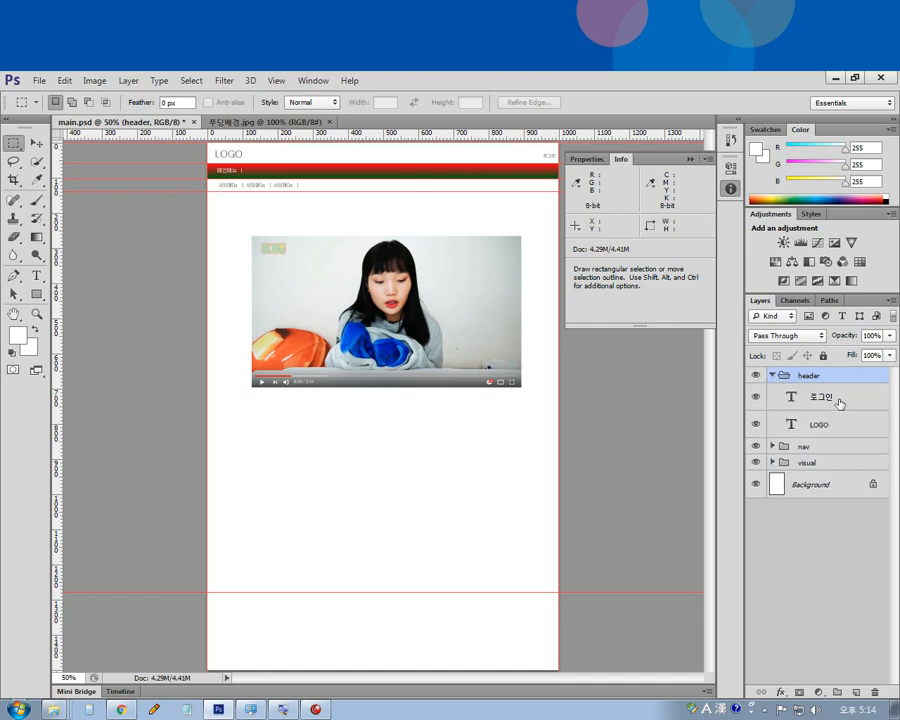
click(840, 401)
click(836, 423)
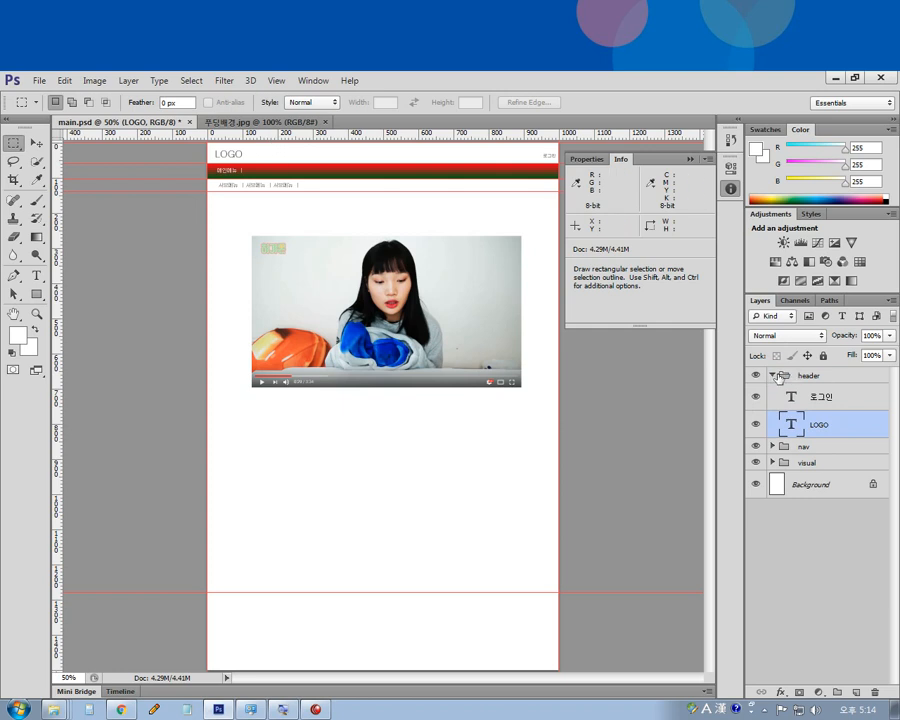
click(778, 377)
click(756, 375)
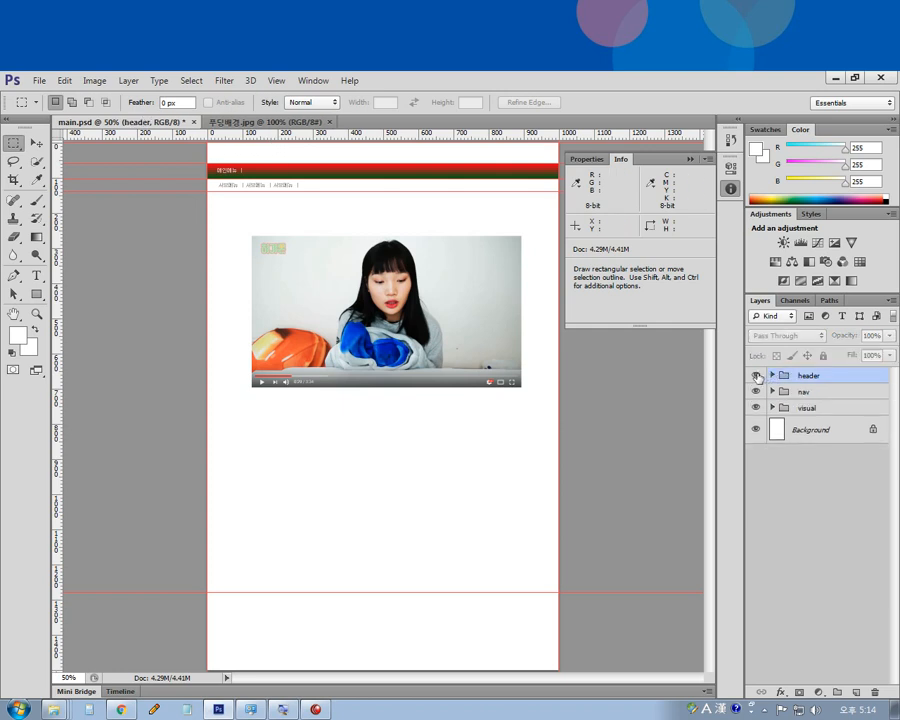
click(756, 375)
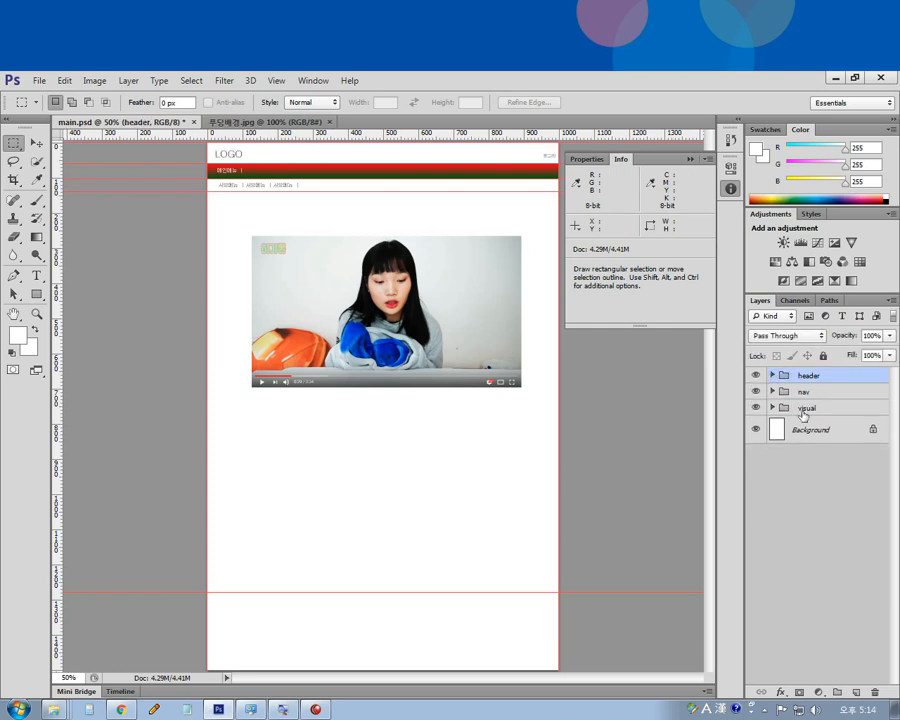
double_click(39, 316)
drag(230, 258, 338, 597)
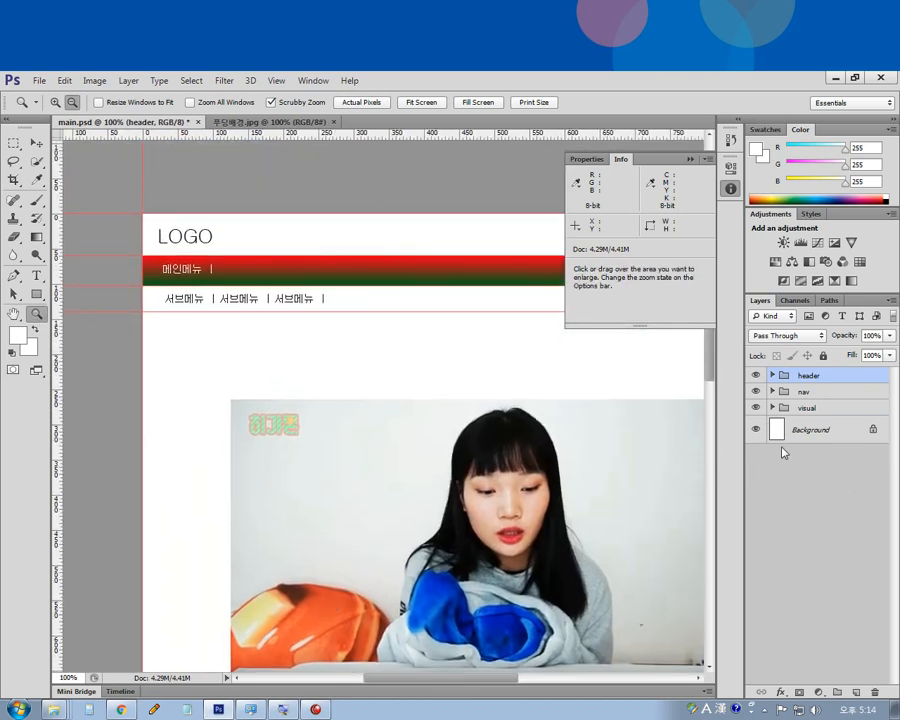
Step: Toggle the nav group's visibility repeatedly to identify its area on the canvas, leaving the group visible
click(756, 392)
click(756, 392)
click(756, 396)
click(756, 396)
click(756, 396)
click(756, 396)
click(756, 396)
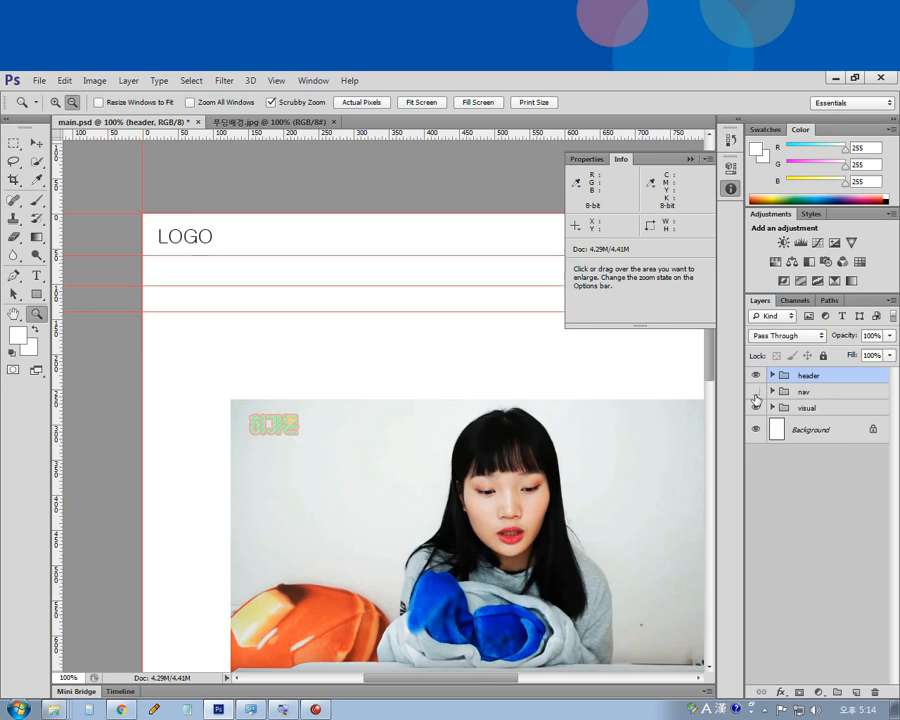
click(756, 396)
Step: Inspect the 그라, 메인메뉴 and 서브메뉴 layers inside the nav group, and collapse the group
click(772, 392)
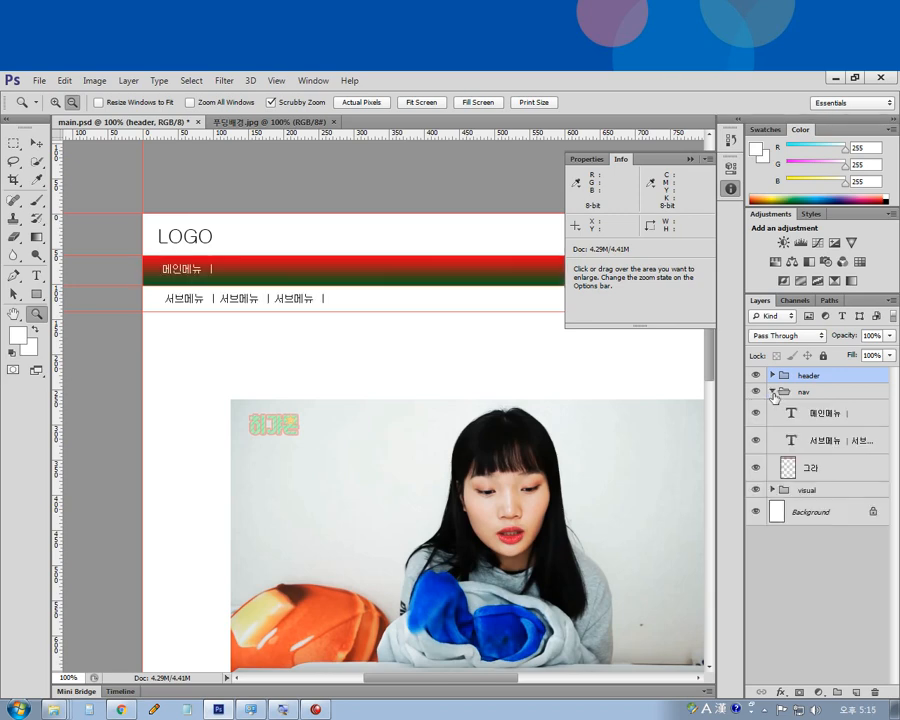
click(821, 471)
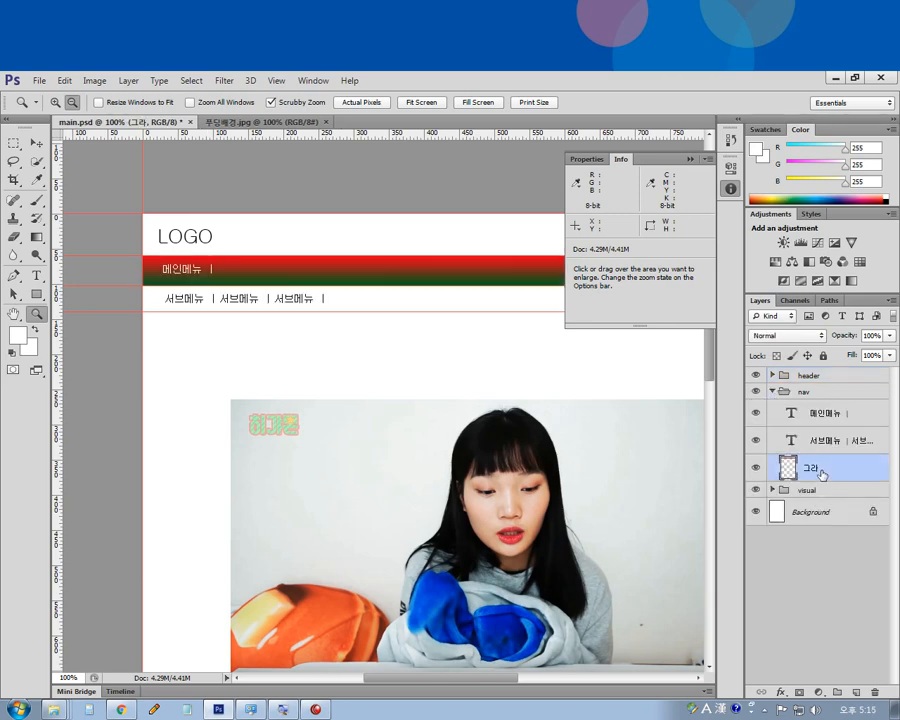
click(836, 419)
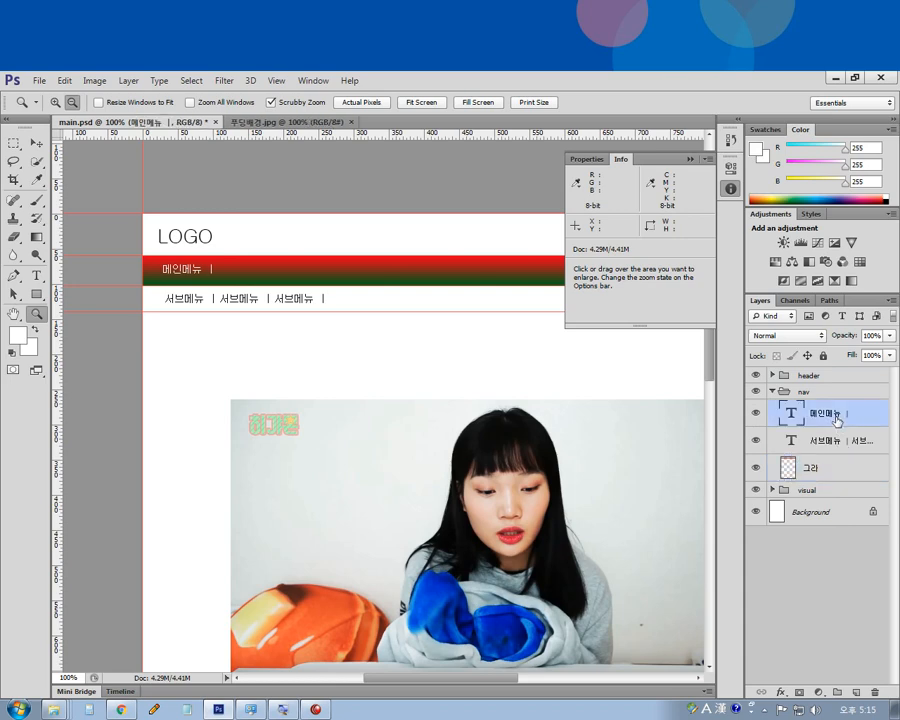
click(829, 443)
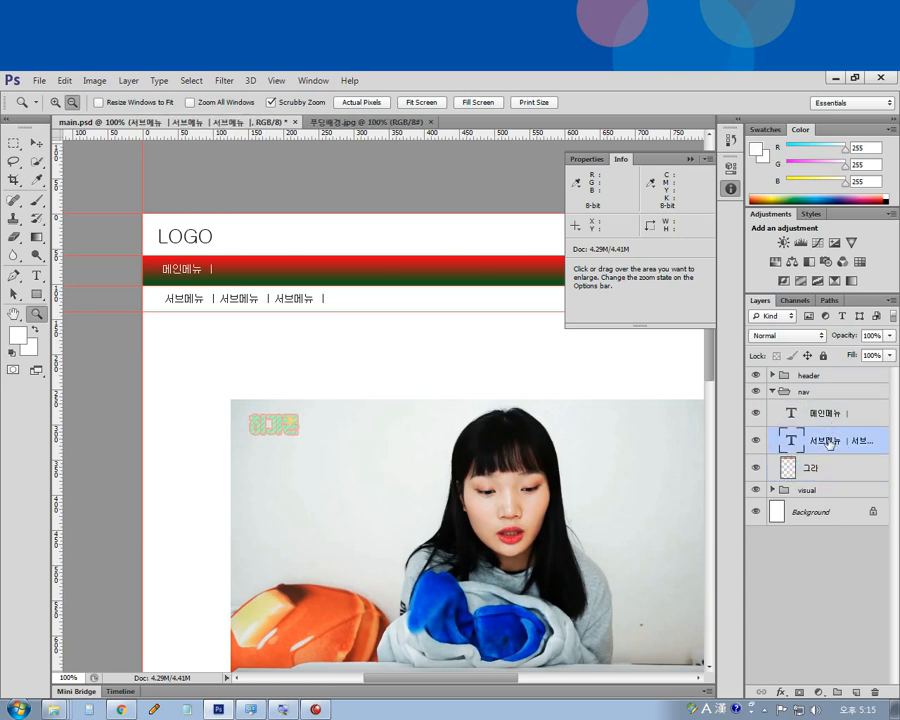
click(773, 391)
Step: Toggle the visual group's visibility to identify its area on the canvas, leaving the group visible
click(756, 408)
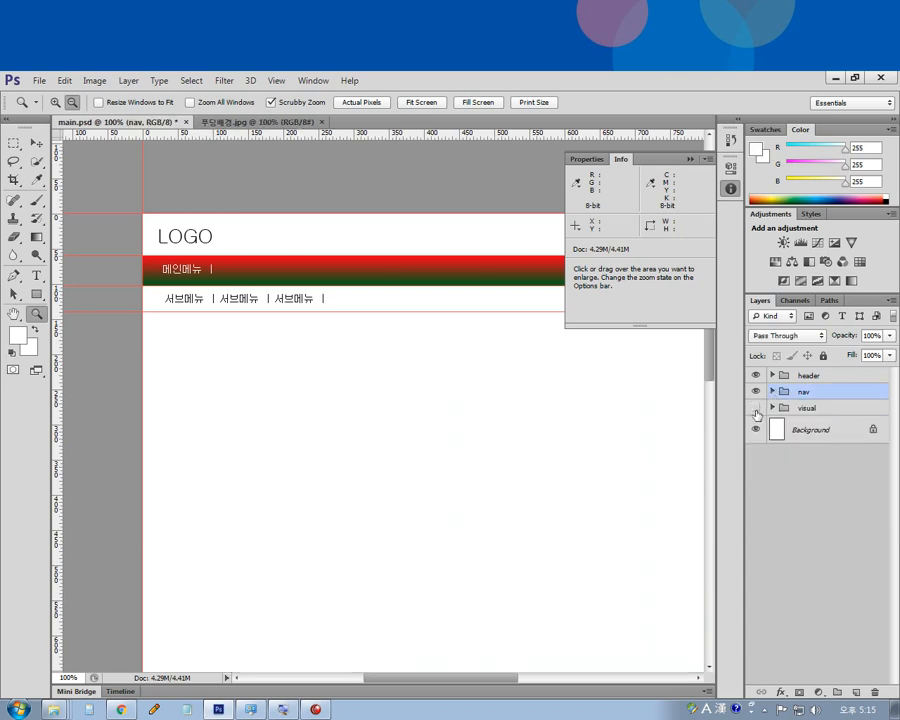
click(756, 408)
click(756, 408)
click(756, 408)
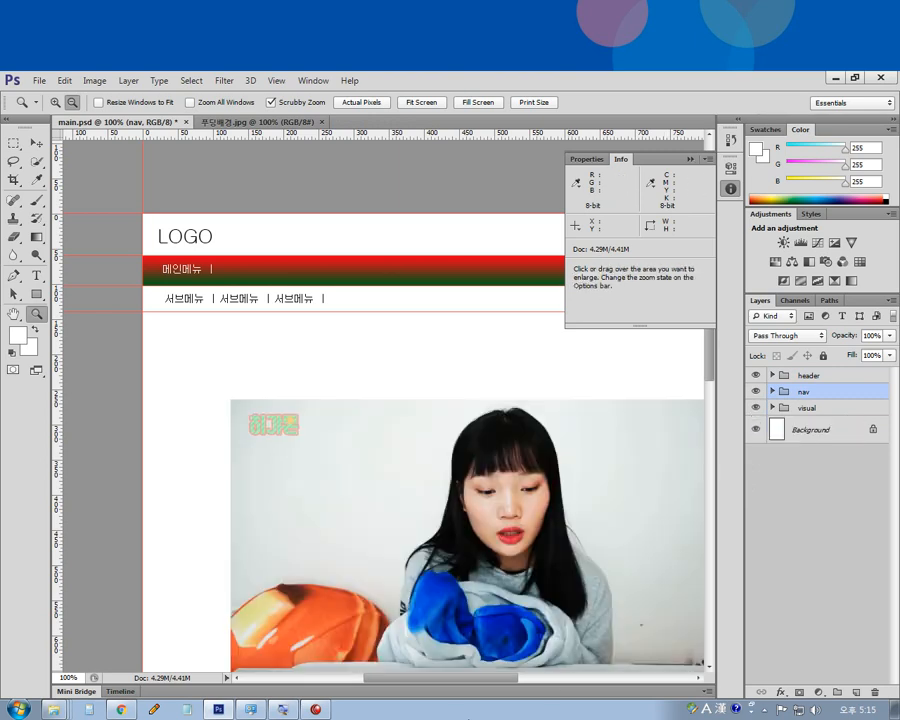
Step: Switch to Chrome and examine the top of the PyeongChang 2018 page at a reduced zoom, including the background around the video
click(121, 709)
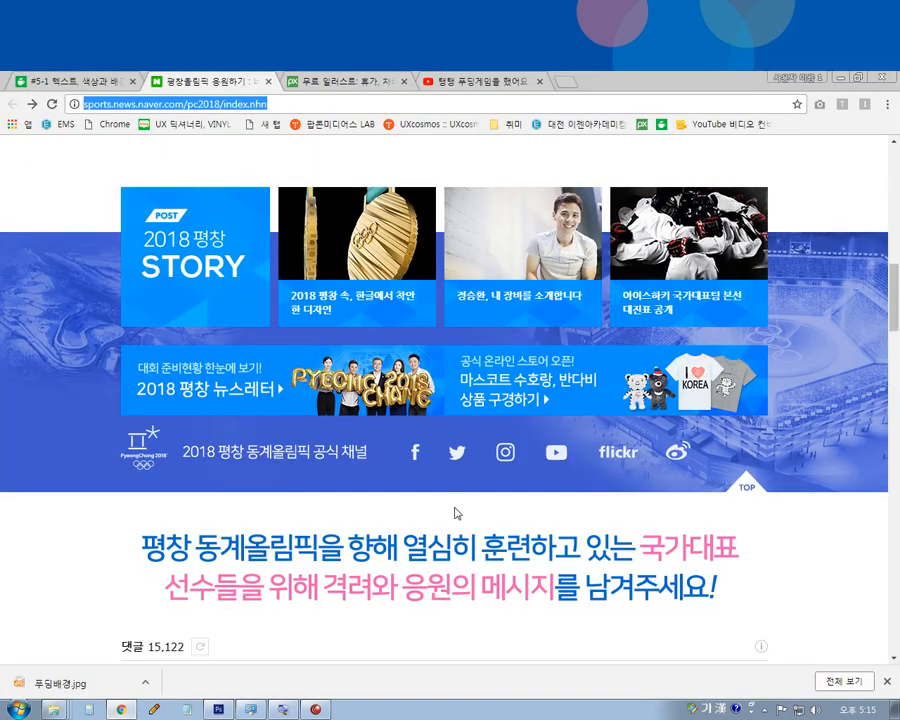
scroll(773, 231, up, 15)
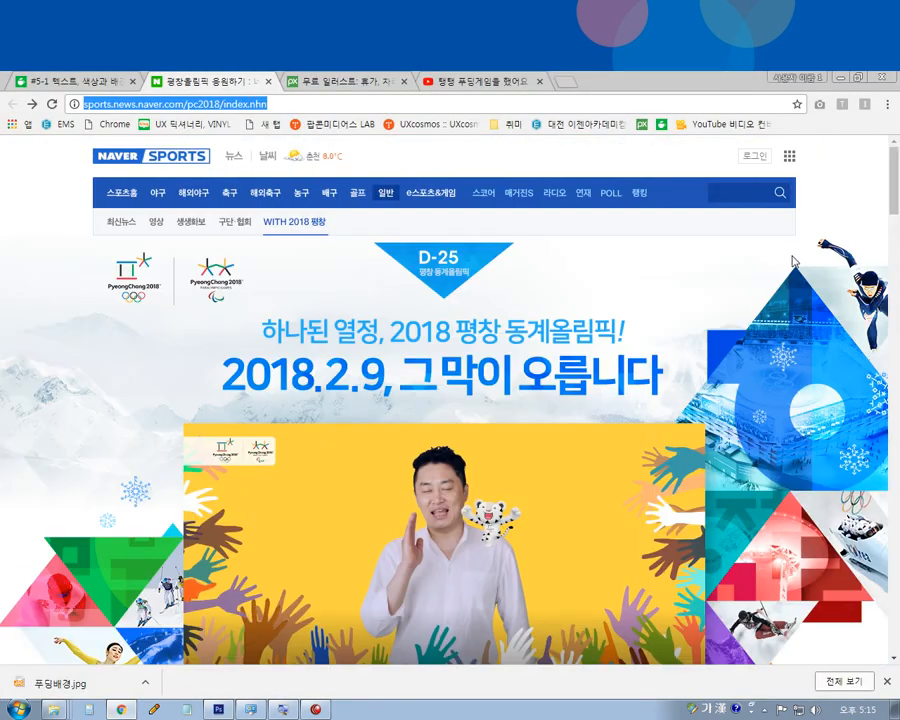
key(ctrl+minus)
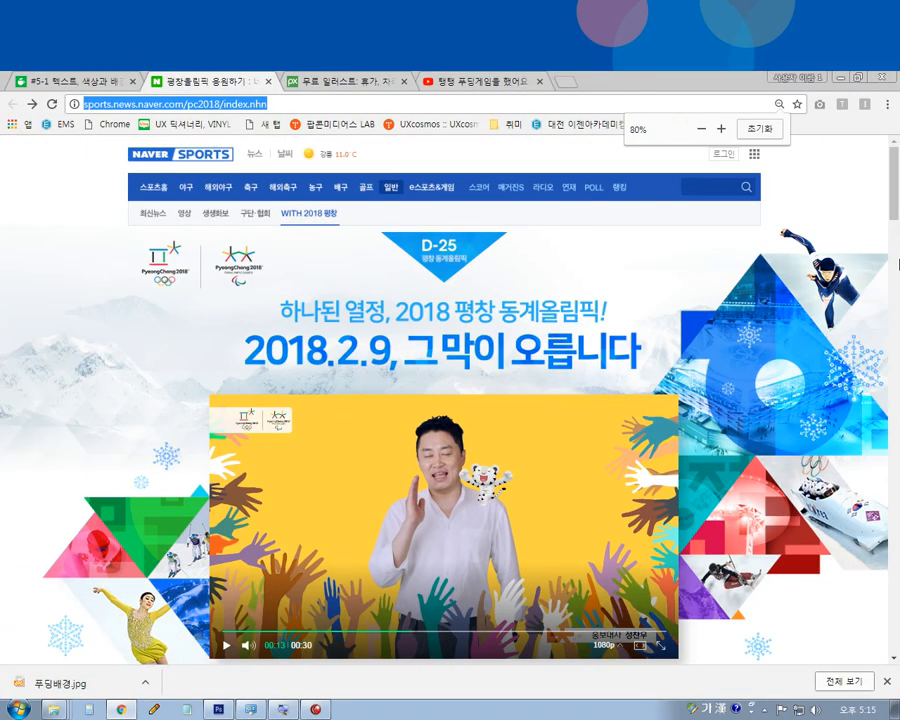
key(ctrl+minus)
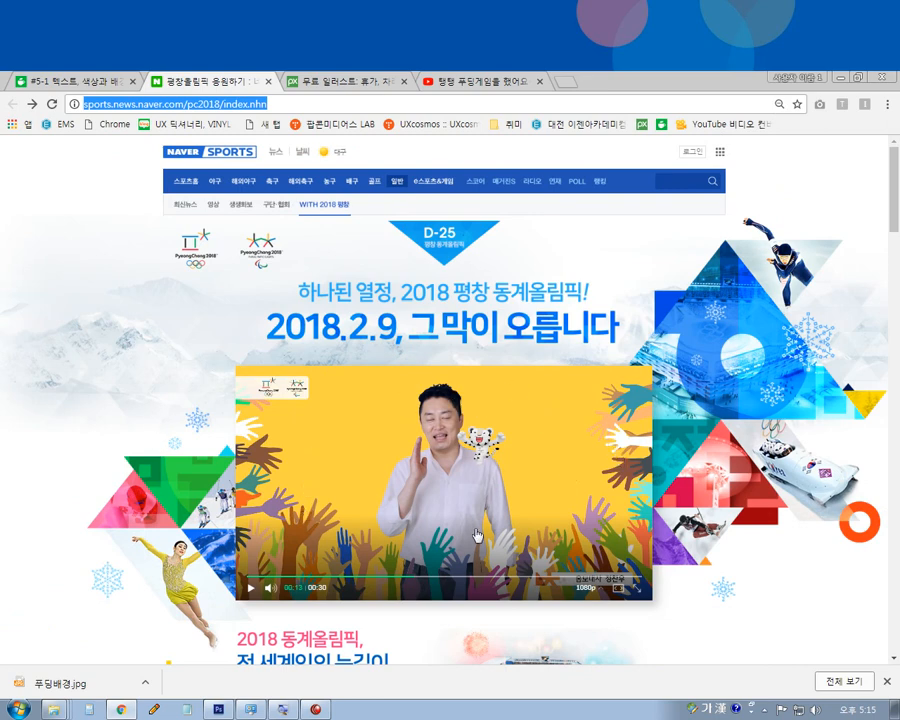
Step: Switch to Photoshop and add a horizontal guide to main.psd at about 1015 px, between the video image and the 1280 px guide
click(218, 710)
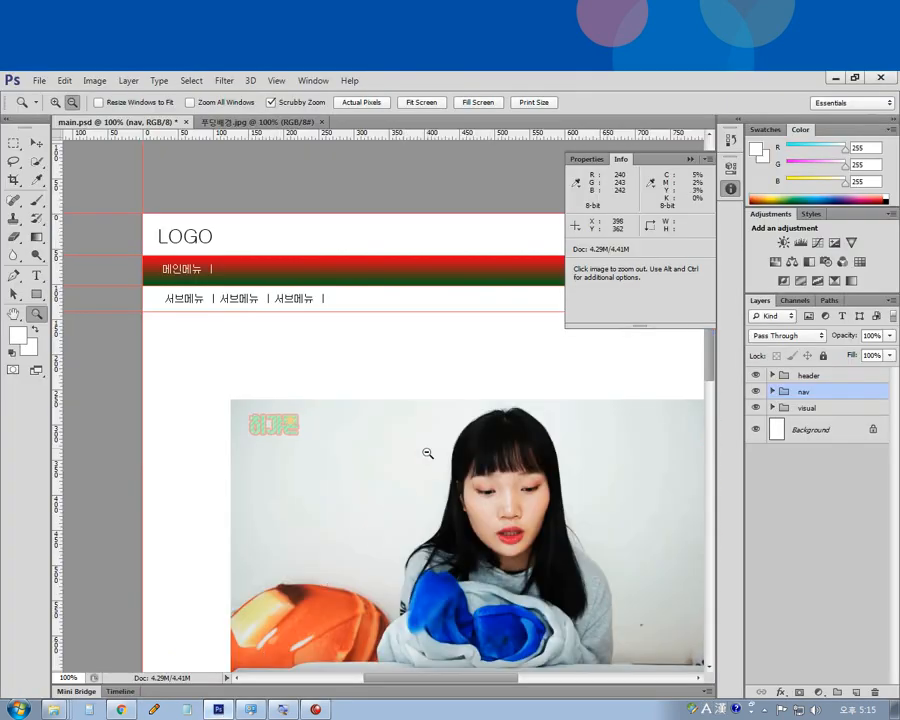
click(341, 343)
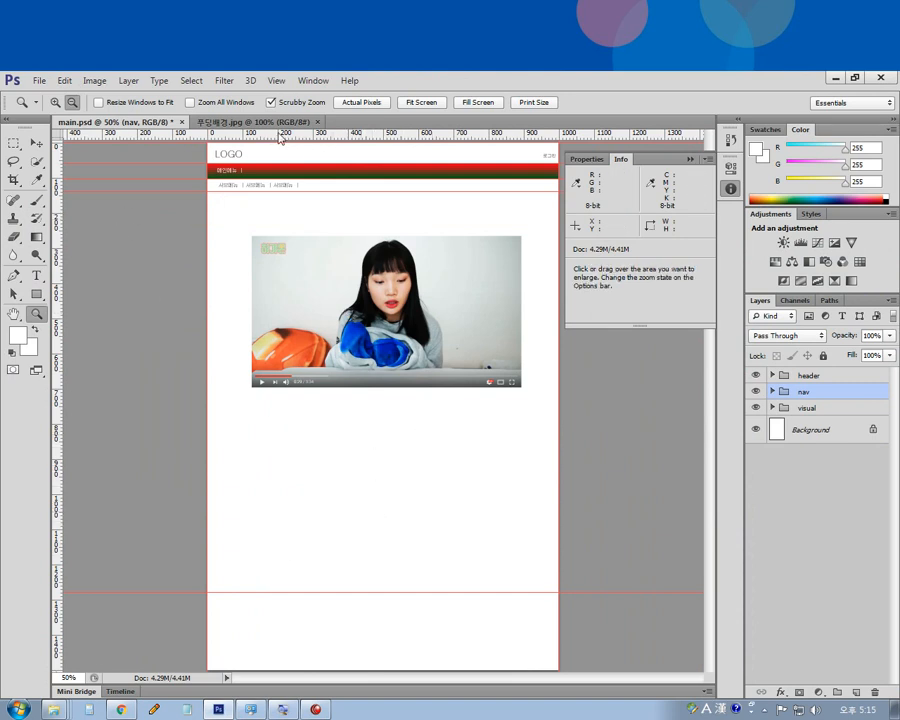
drag(280, 142, 267, 499)
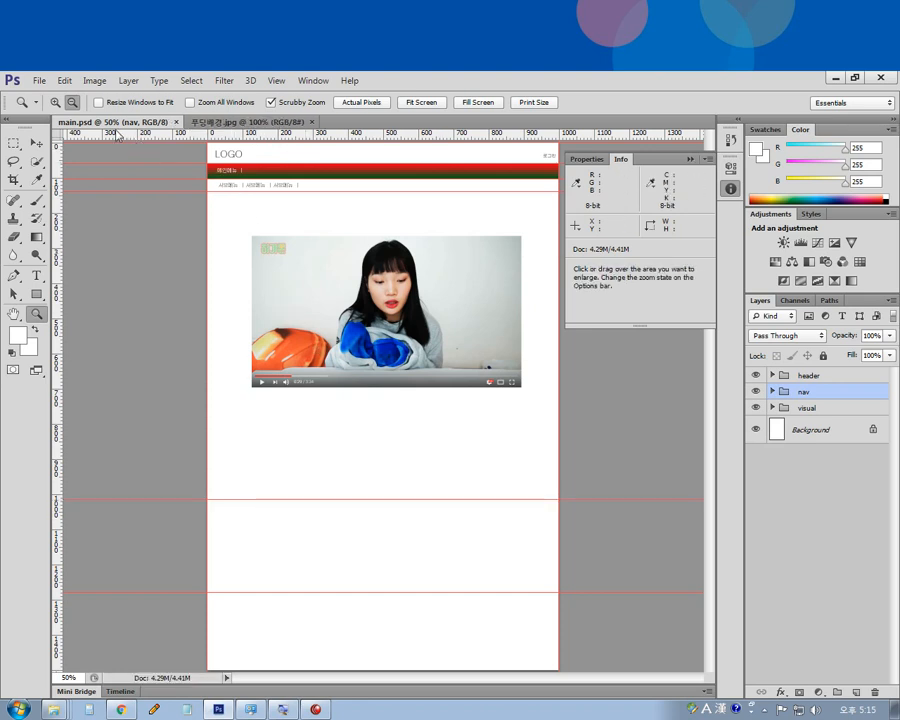
Step: View the whole 푸딩배경.jpg image, and compare it with the PyeongChang 2018 page in Chrome before returning to Photoshop
click(93, 81)
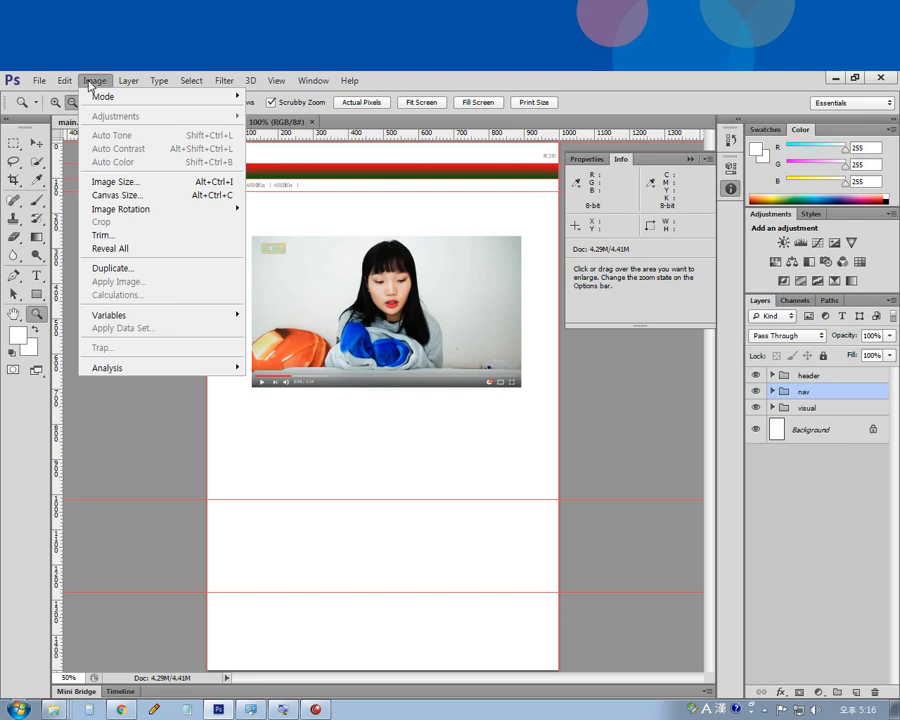
click(405, 123)
click(248, 124)
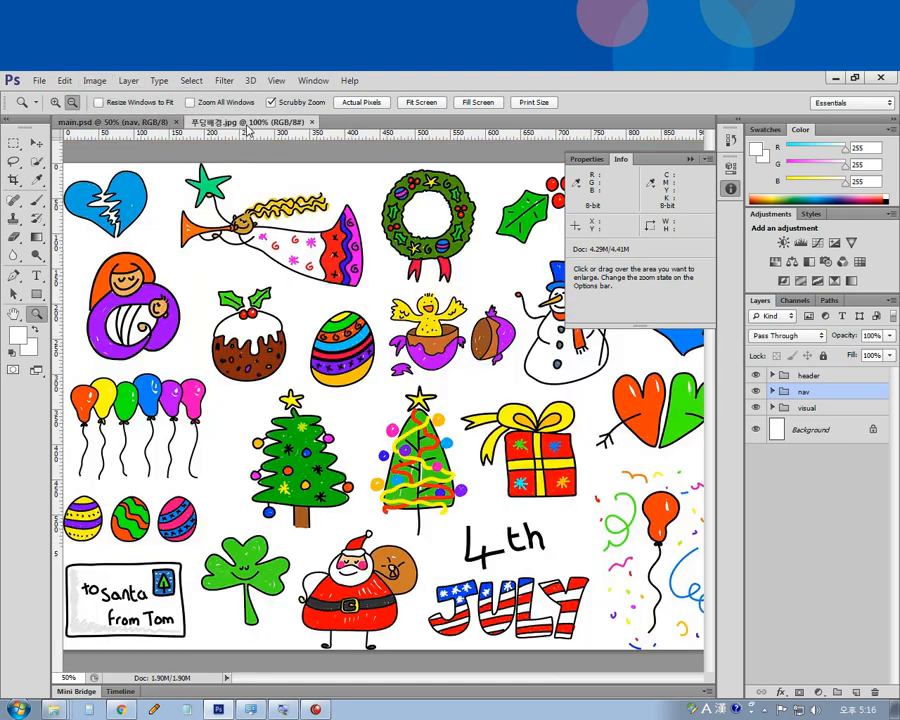
click(543, 380)
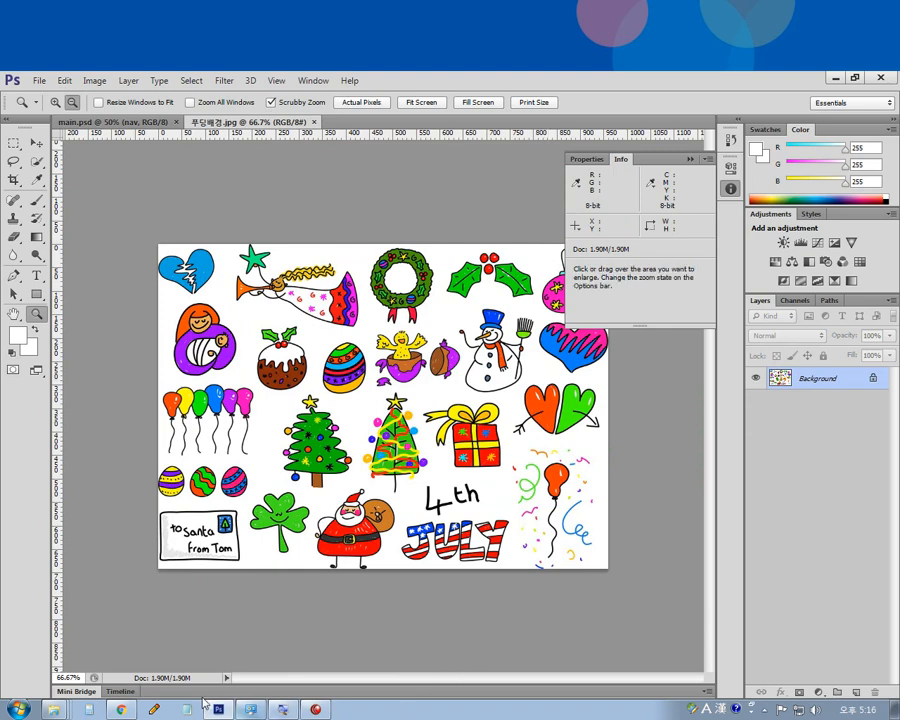
click(121, 709)
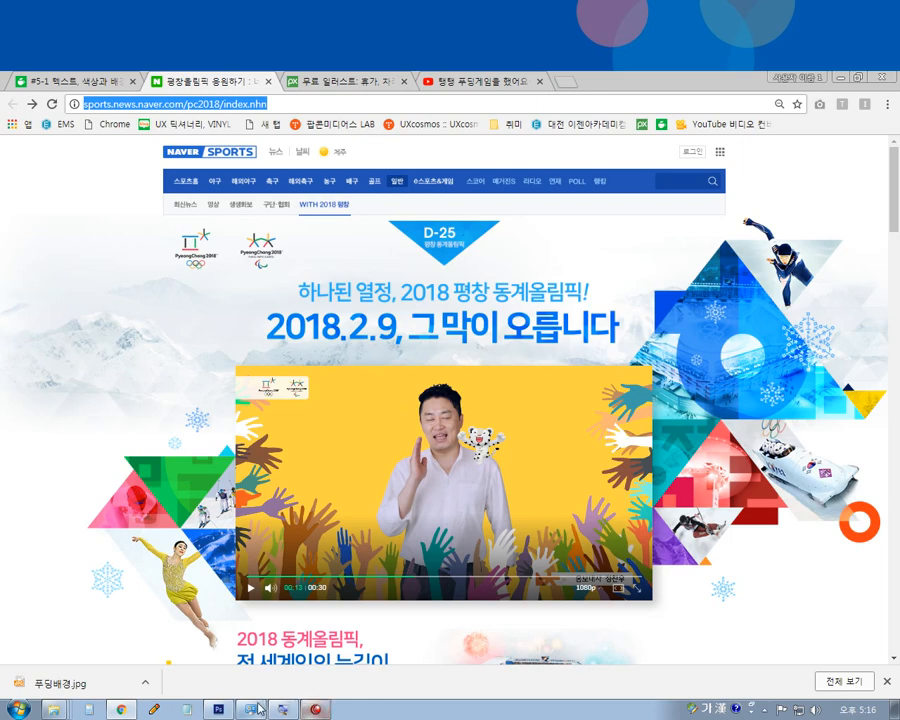
click(217, 709)
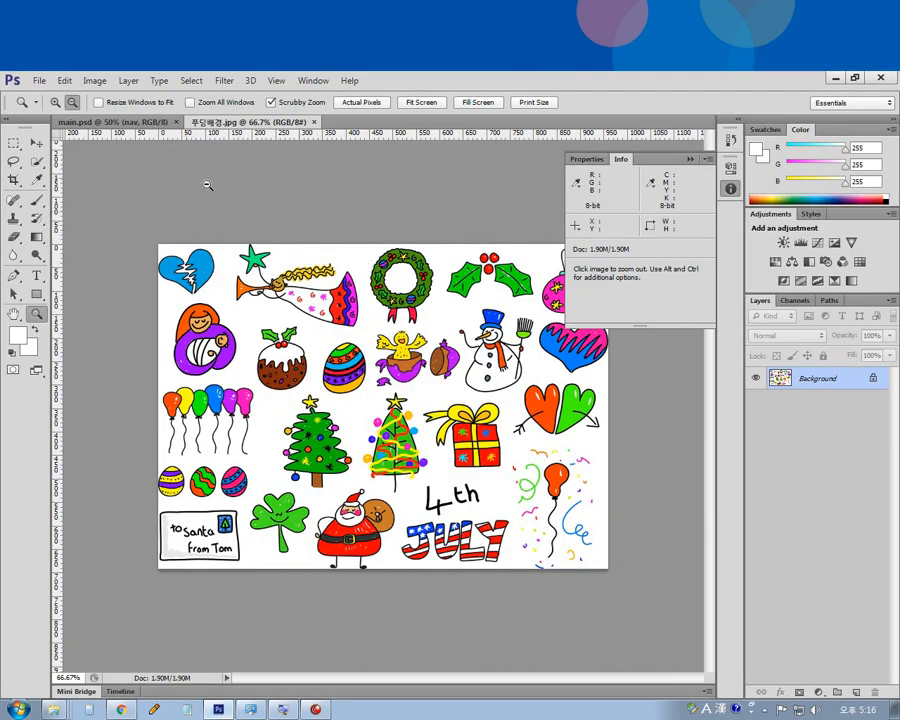
Step: Open the Canvas Size settings for main.psd and try the Relative option, leaving it turned off
click(116, 122)
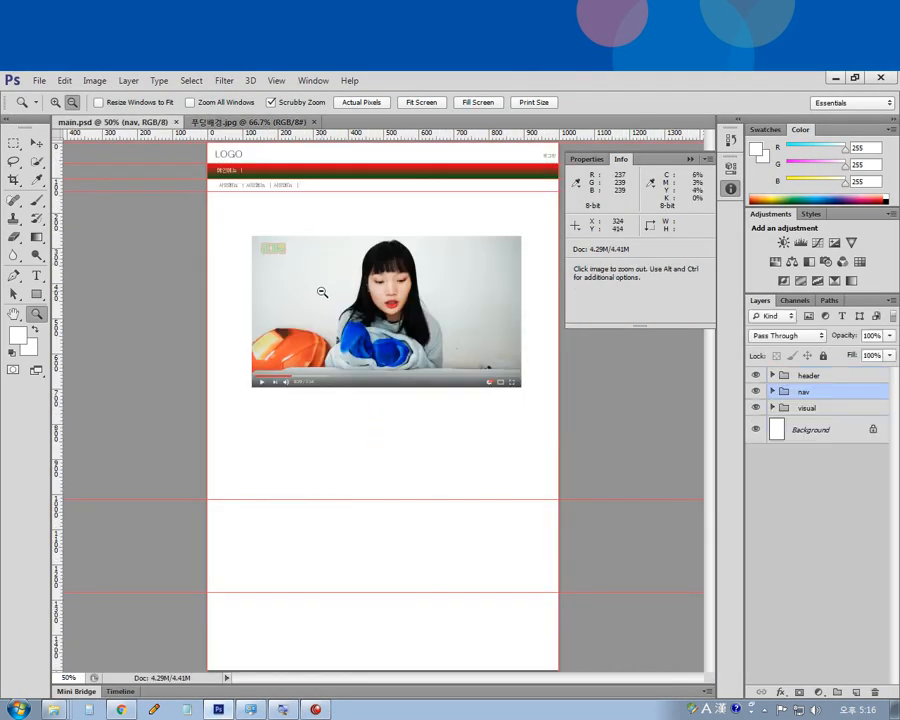
click(96, 84)
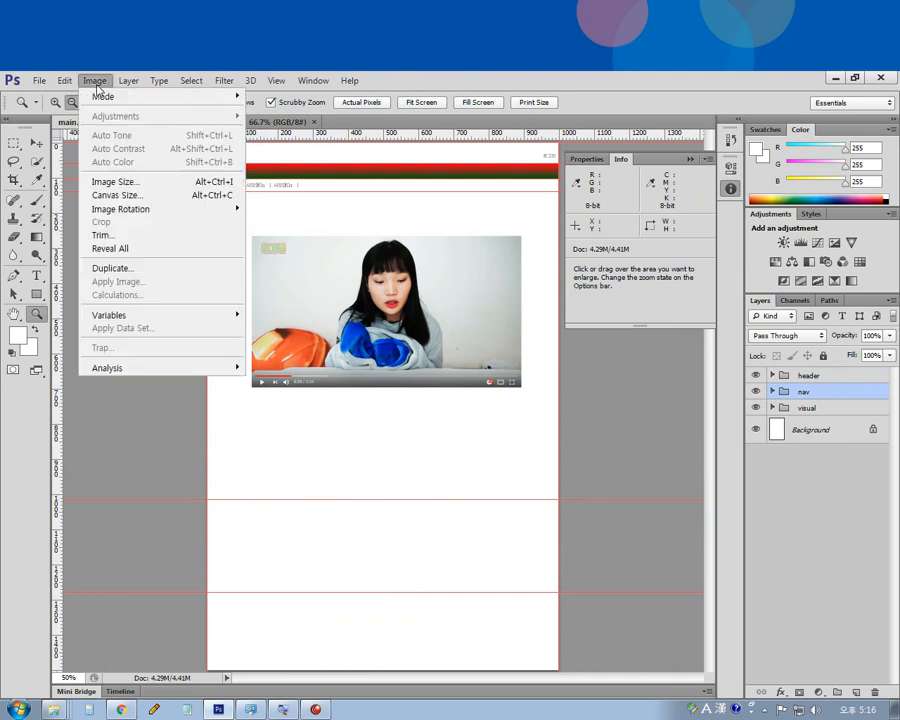
click(118, 195)
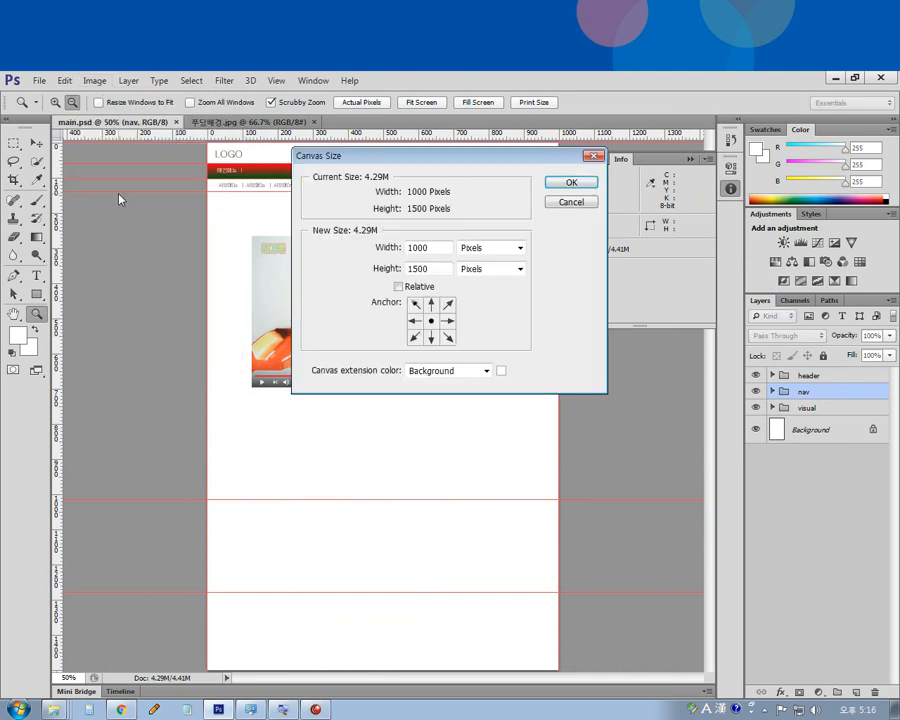
click(398, 287)
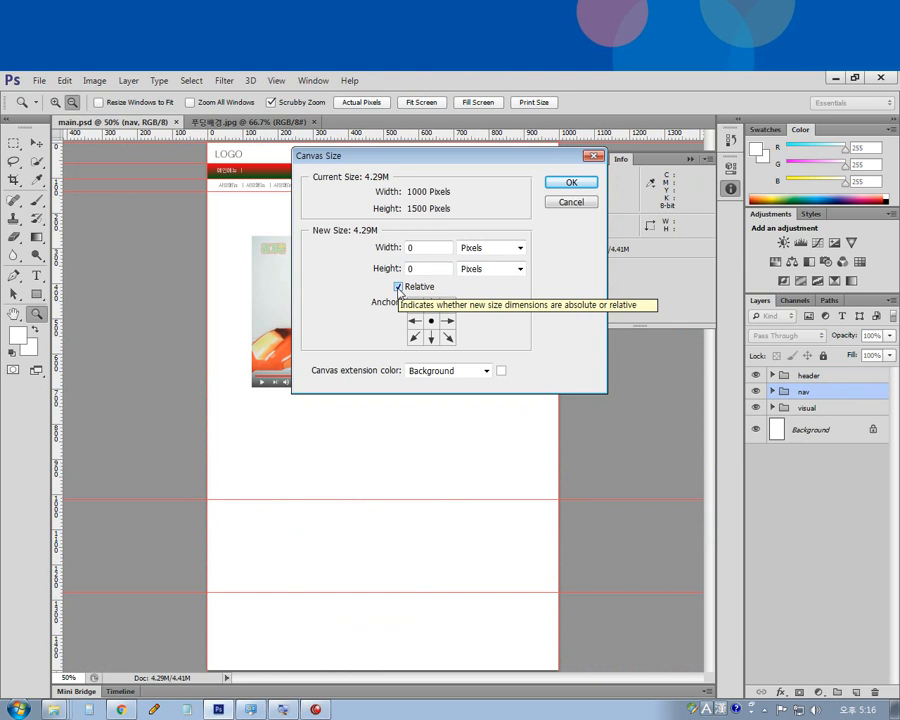
click(398, 287)
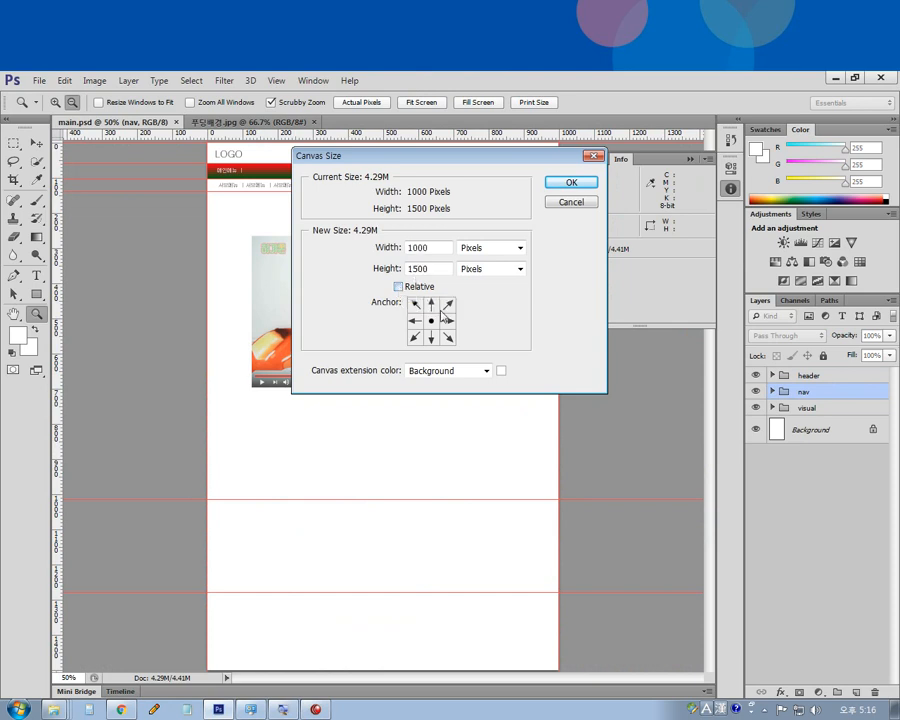
Step: Try the top, middle and bottom canvas anchor positions, and set the anchor to top center
click(434, 308)
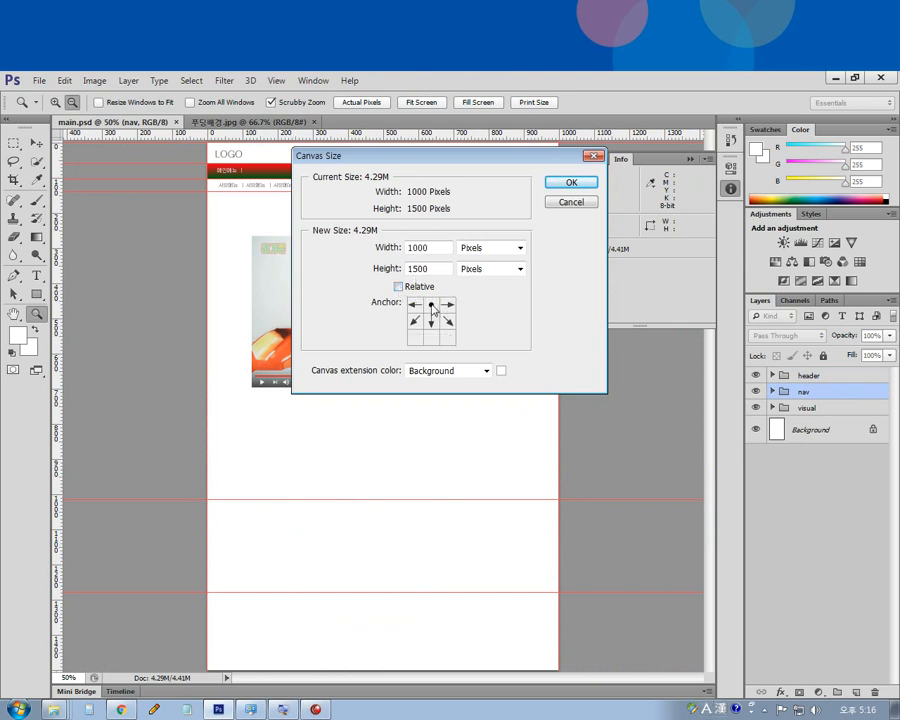
click(432, 323)
click(433, 341)
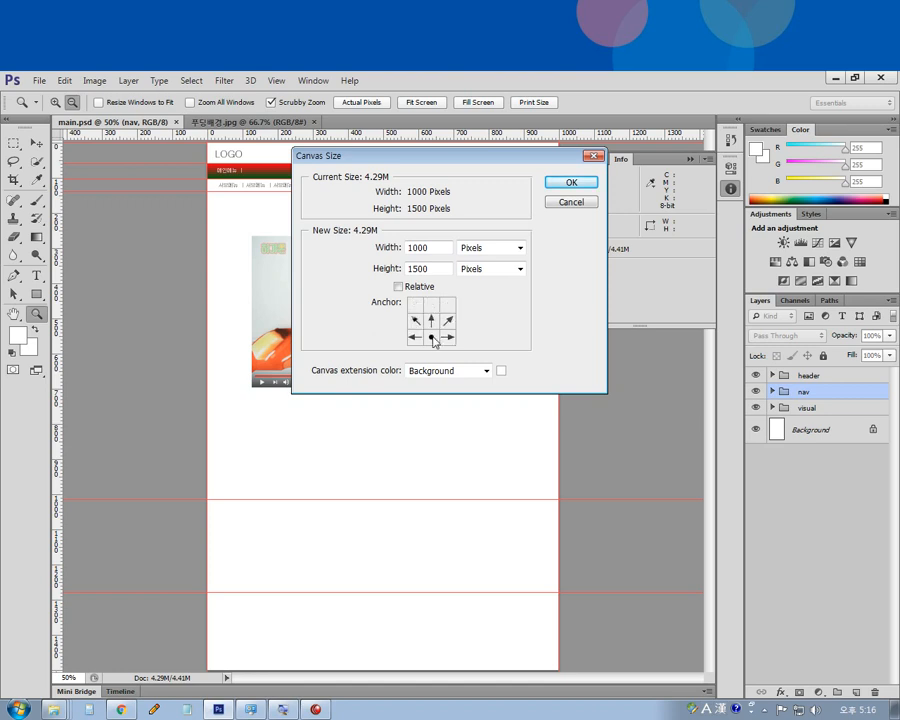
click(434, 324)
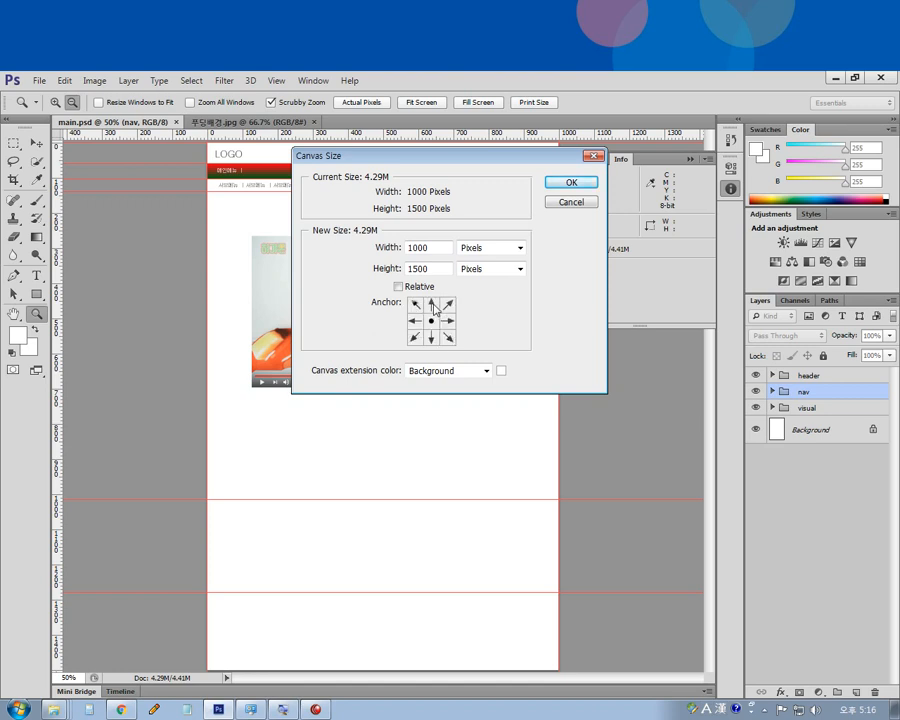
click(433, 306)
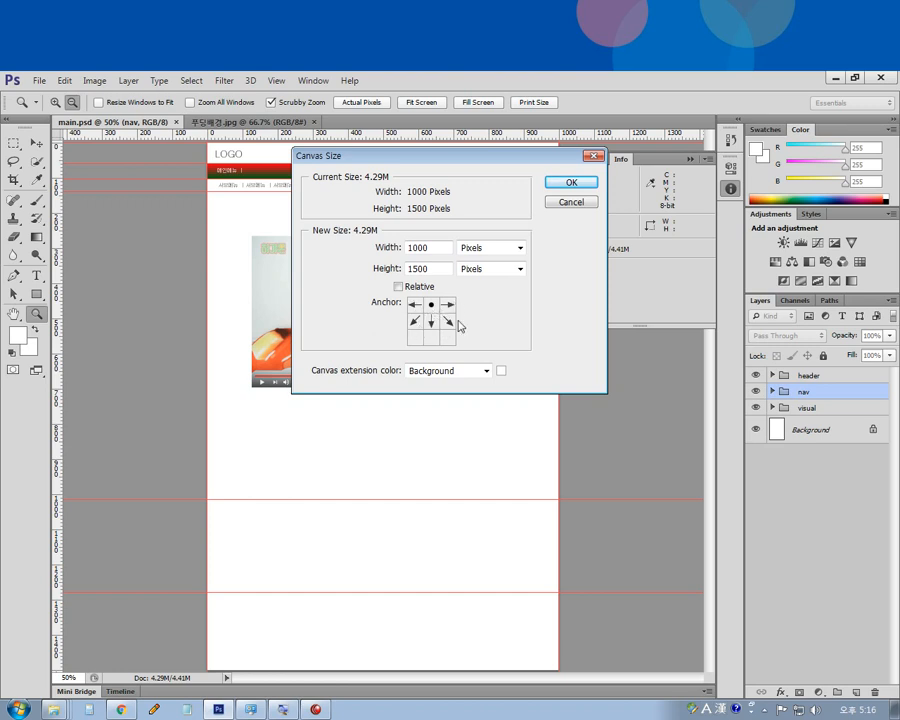
click(434, 324)
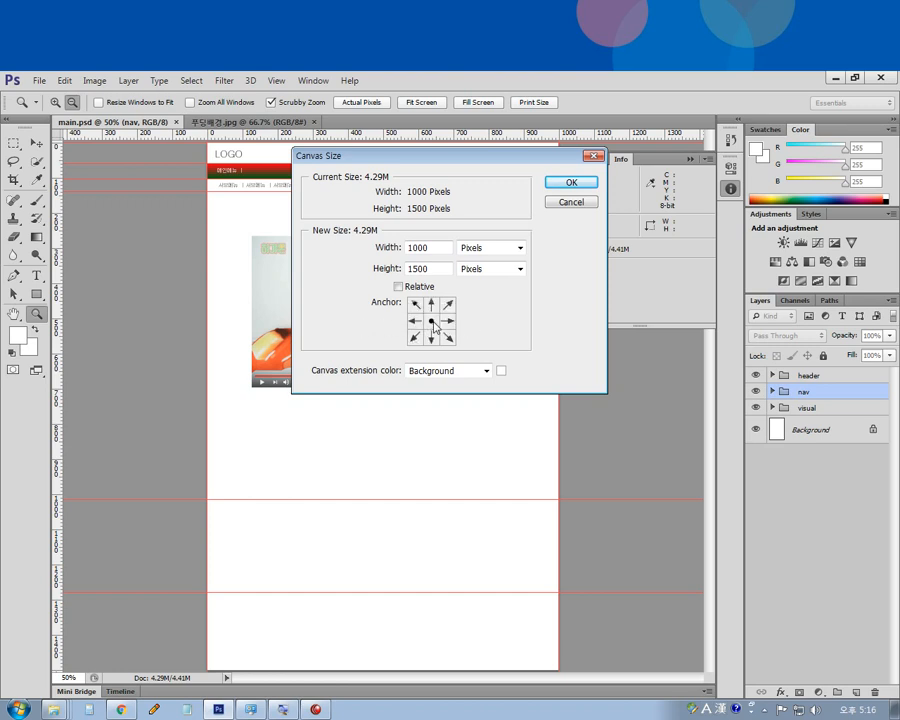
click(433, 306)
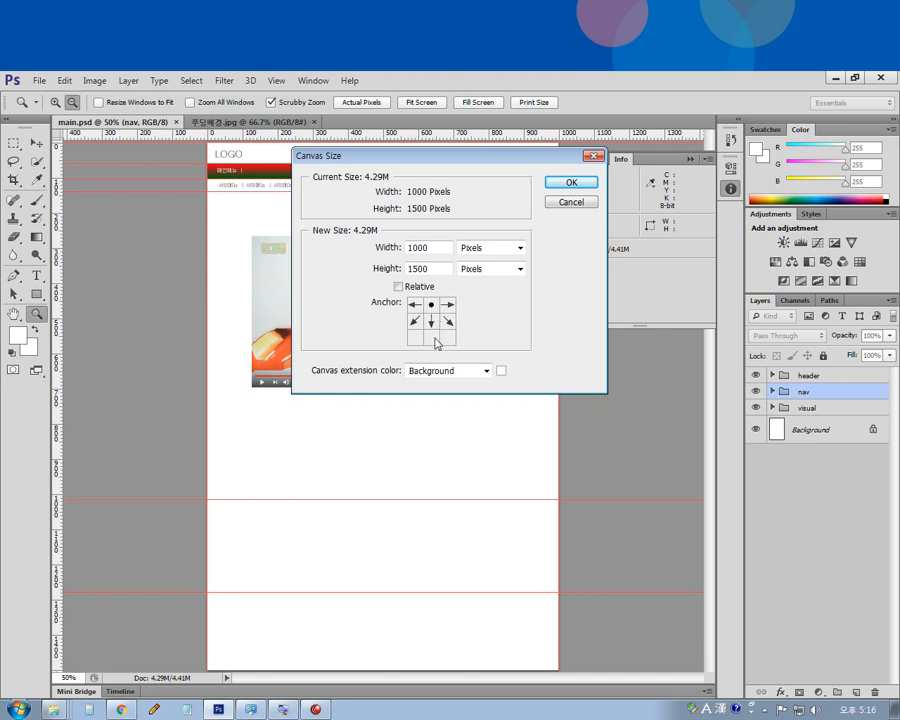
Step: Set the canvas width to 1920 pixels and apply the canvas size change
double_click(418, 248)
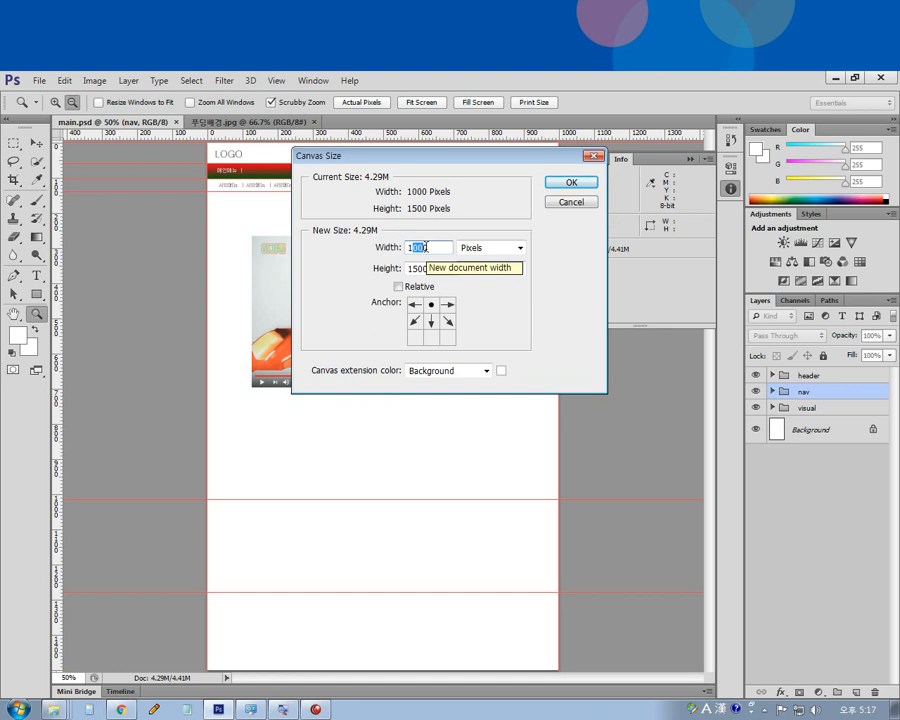
text(1920)
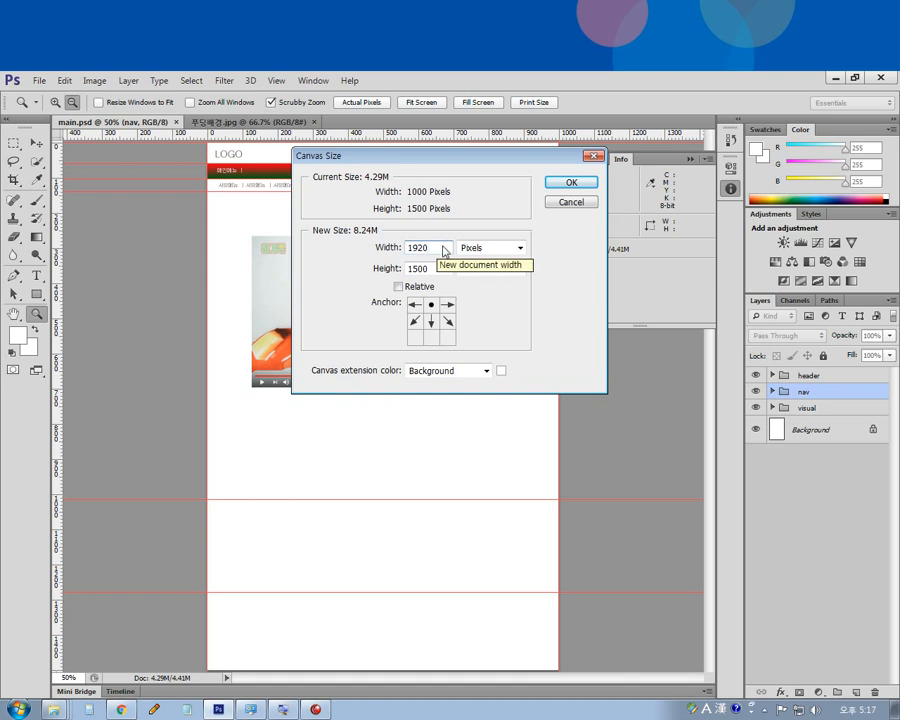
click(565, 184)
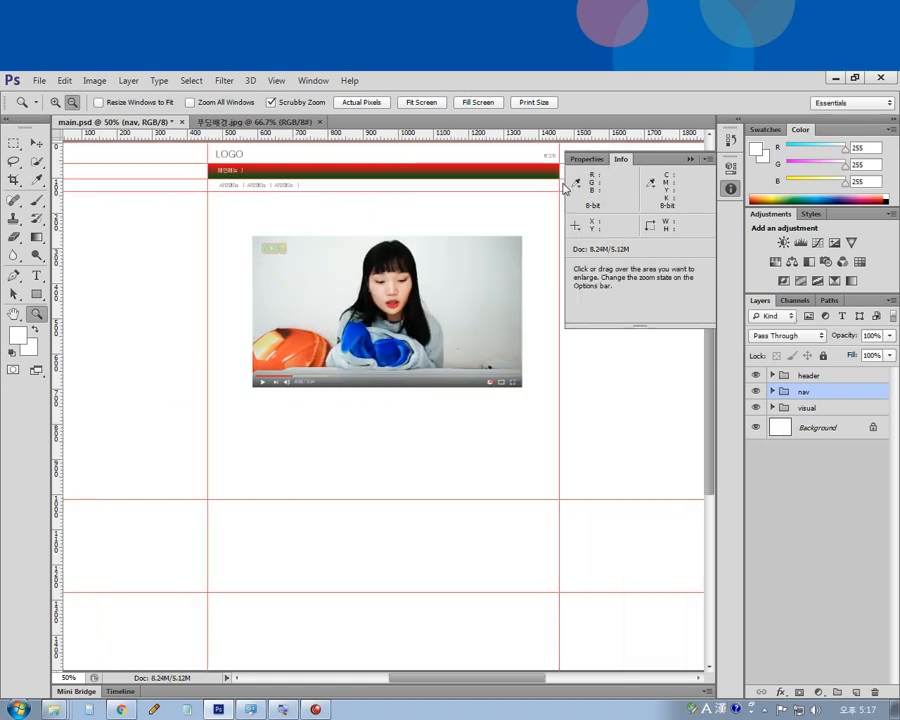
Step: Switch to the PyeongChang 2018 page in Chrome and examine its full-width background and section layout at reduced zoom levels
key(ctrl+minus)
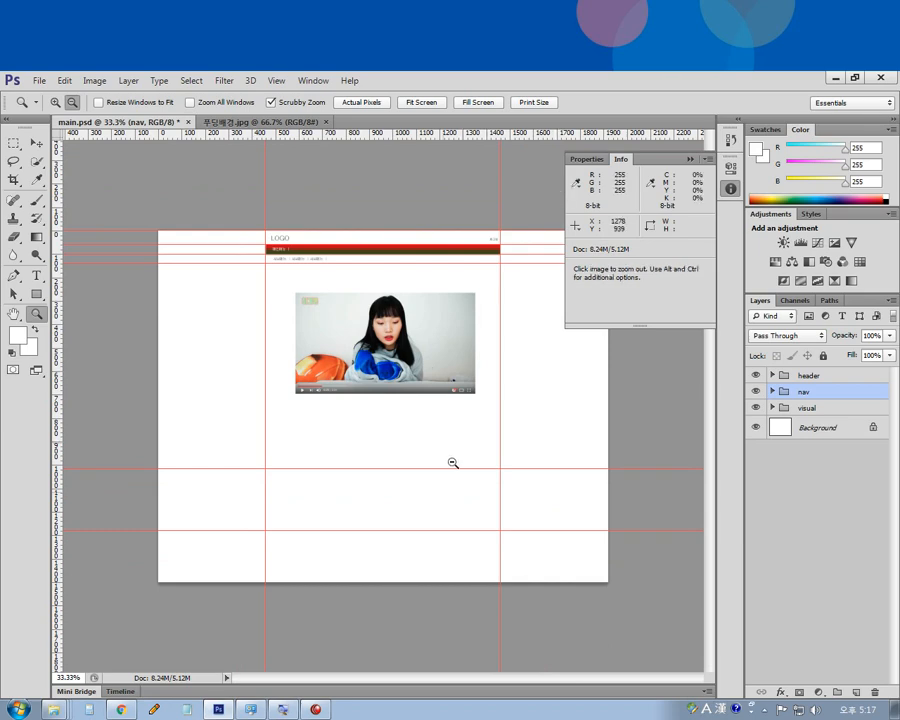
click(121, 709)
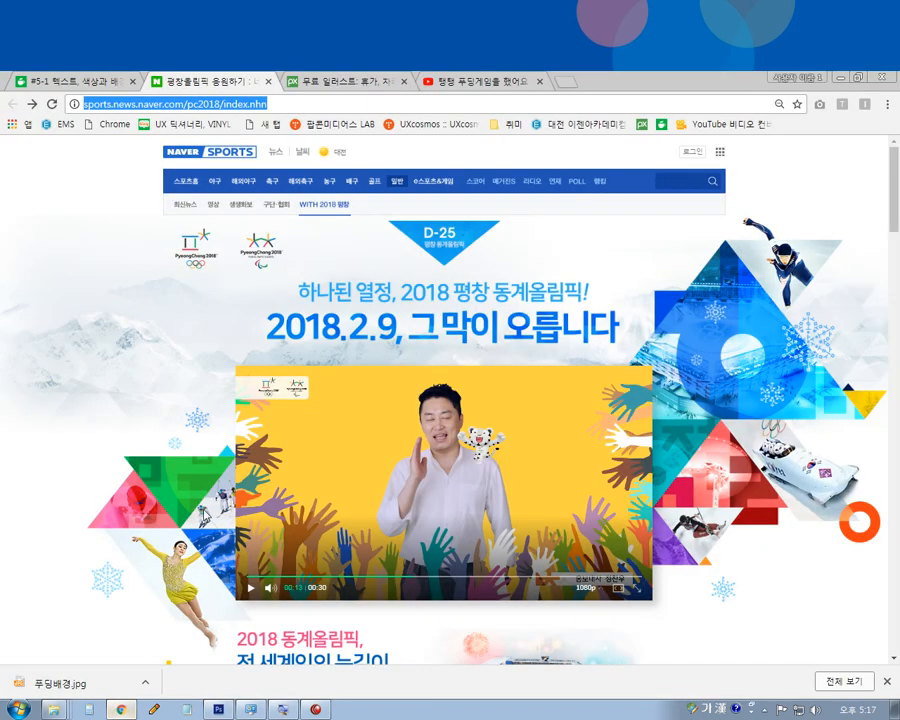
click(75, 242)
key(ctrl+minus)
key(ctrl+minus)
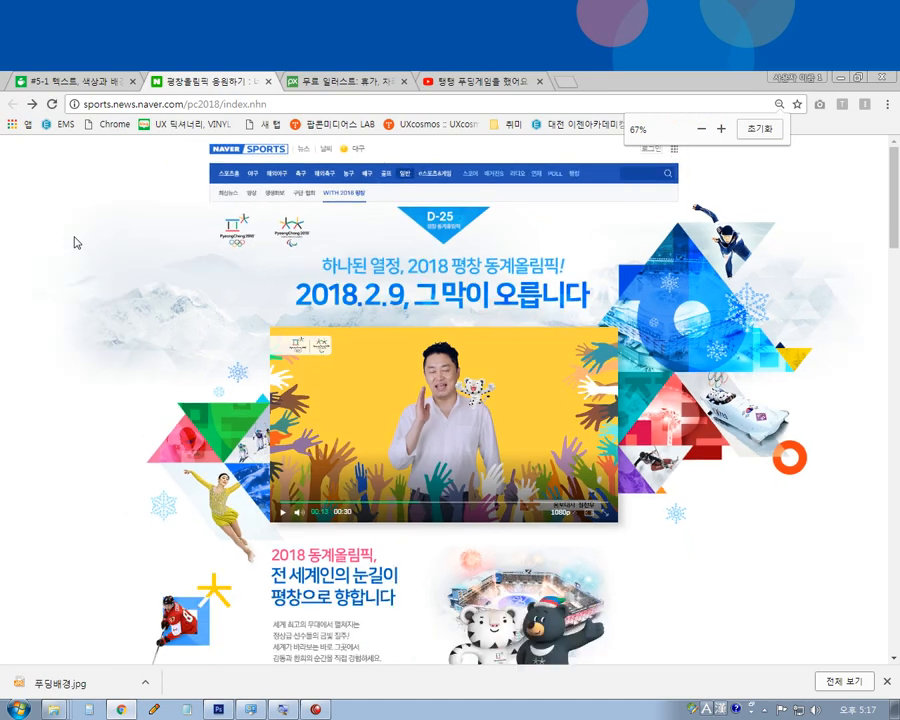
key(ctrl+minus)
key(ctrl+minus)
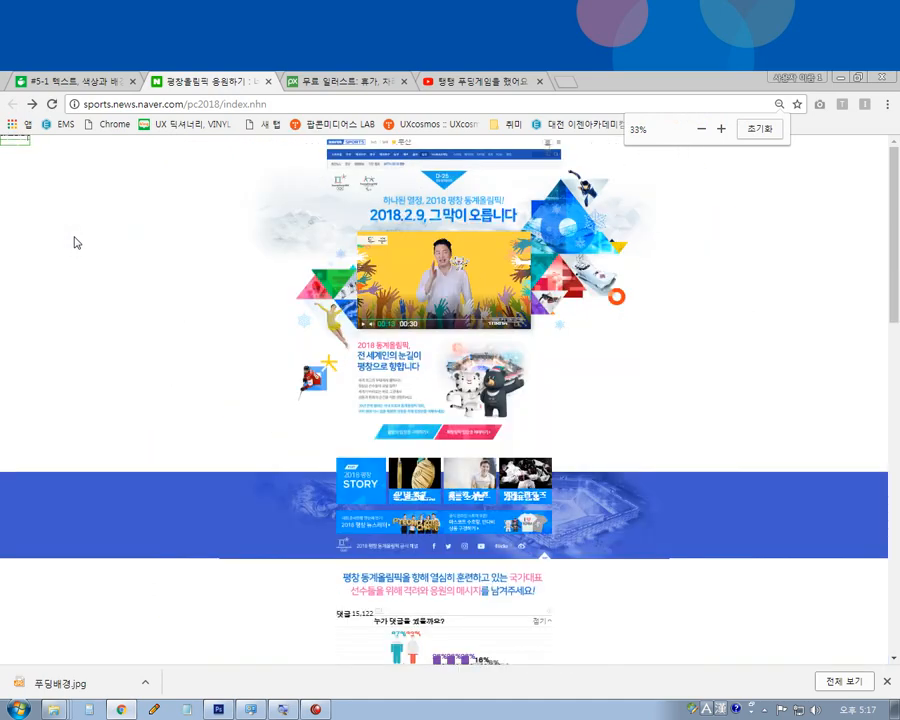
key(ctrl+minus)
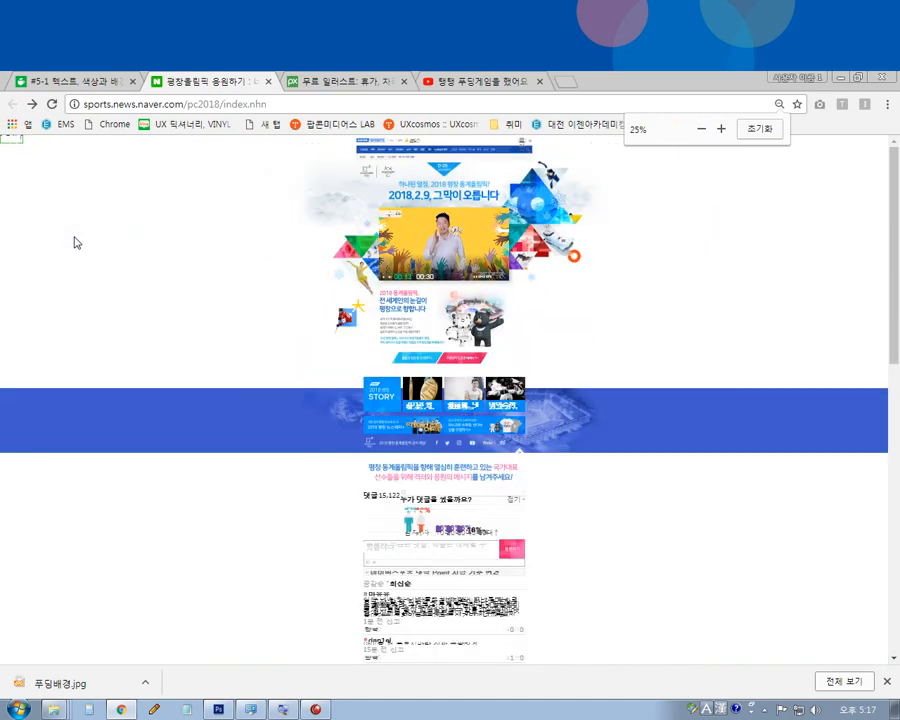
key(ctrl+plus)
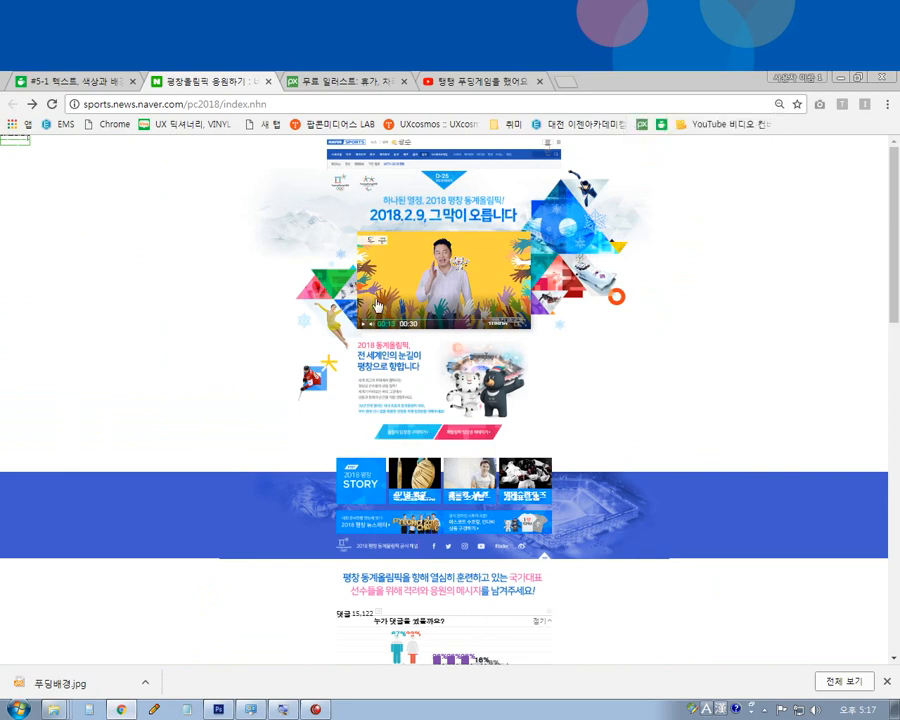
key(ctrl+plus)
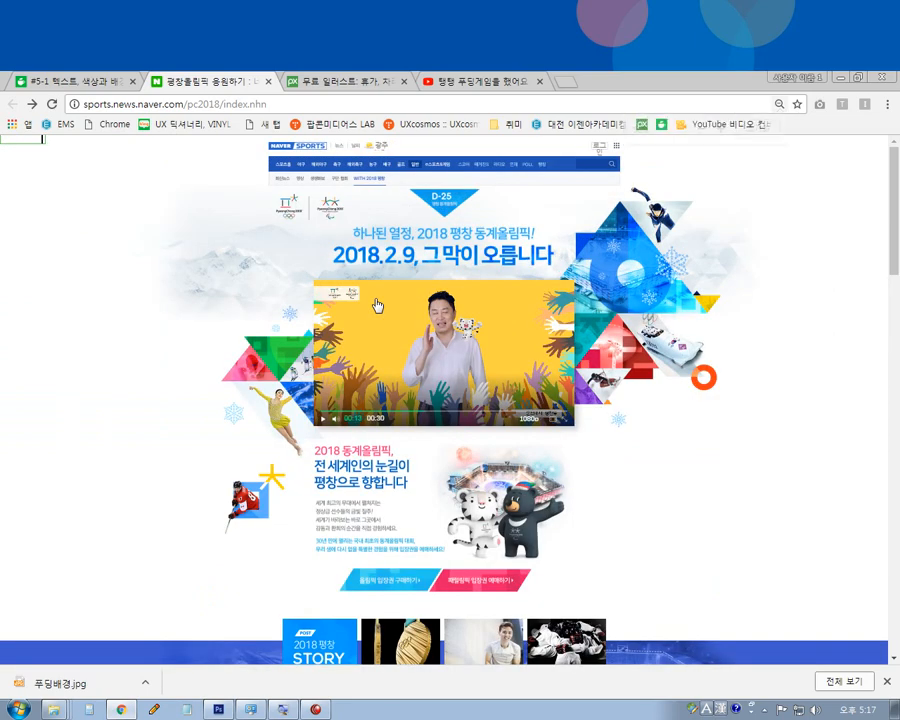
key(ctrl+plus)
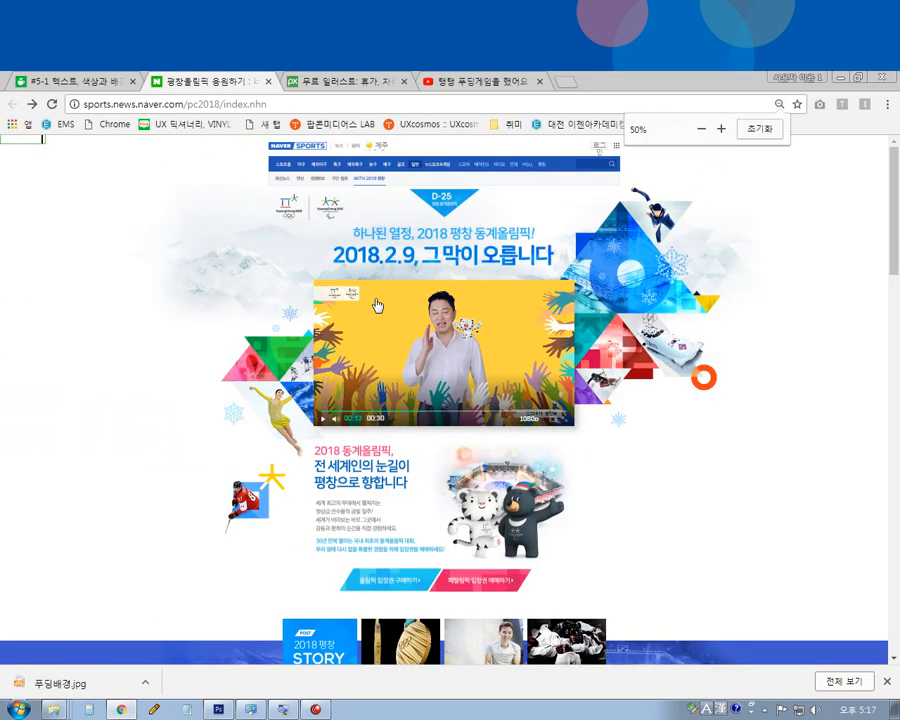
scroll(758, 452, down, 3)
scroll(758, 452, up, 2)
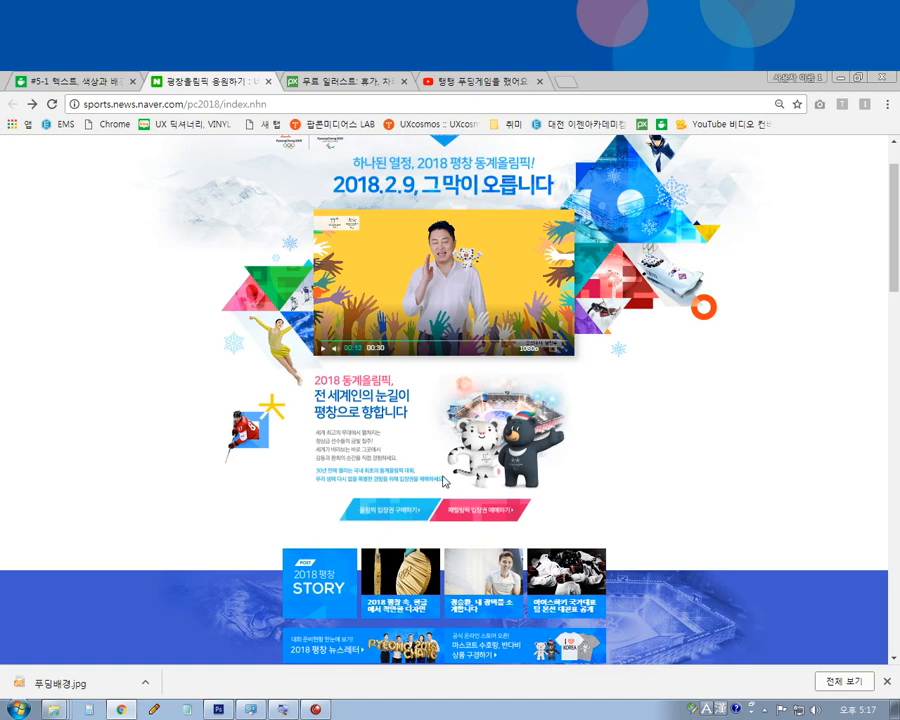
Step: Back in Photoshop, copy the entire 푸딩배경.jpg image and close that file
click(224, 712)
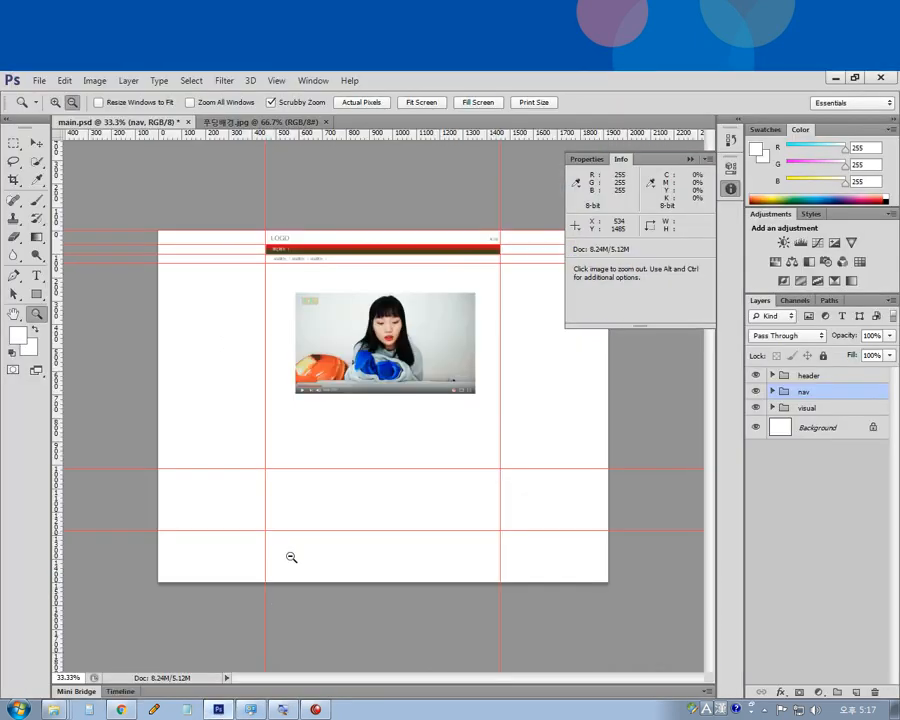
click(260, 121)
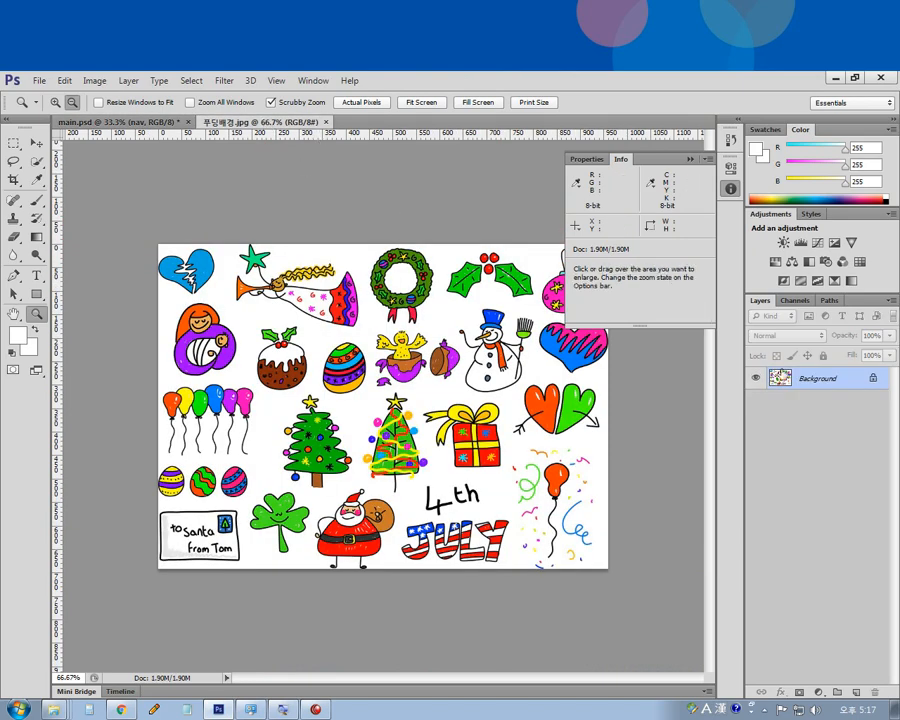
key(ctrl+a)
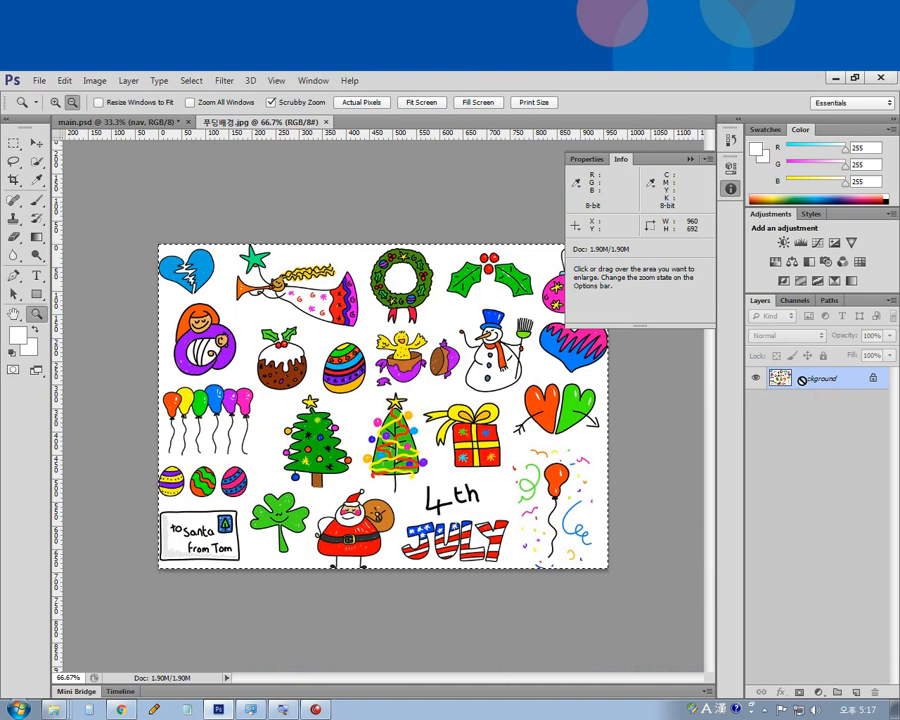
key(ctrl+w)
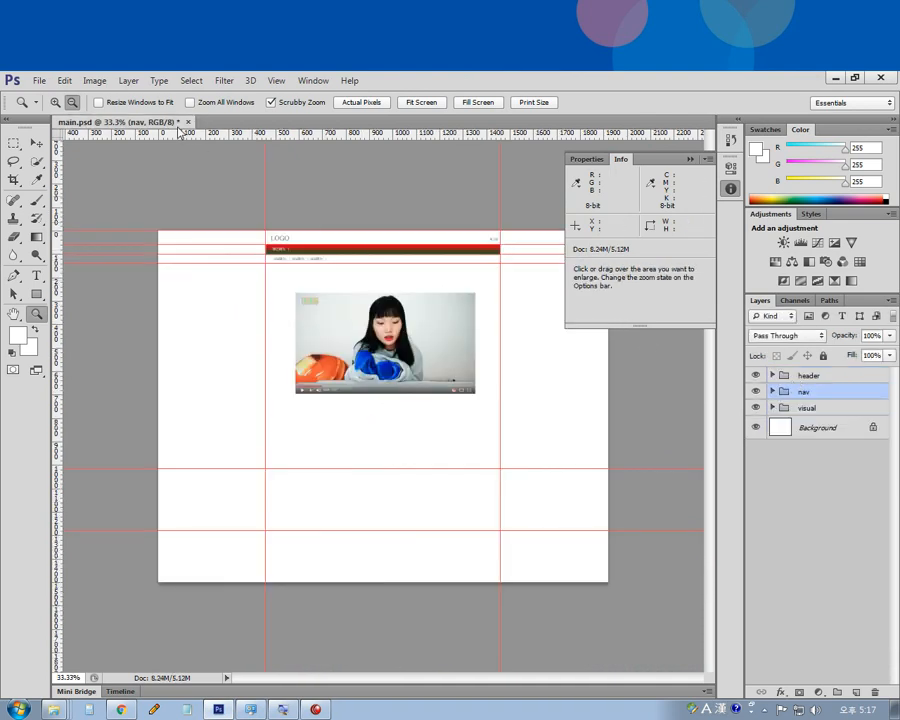
Step: Paste the copied illustration above Layer 2 inside the visual group of main.psd
click(784, 409)
click(772, 408)
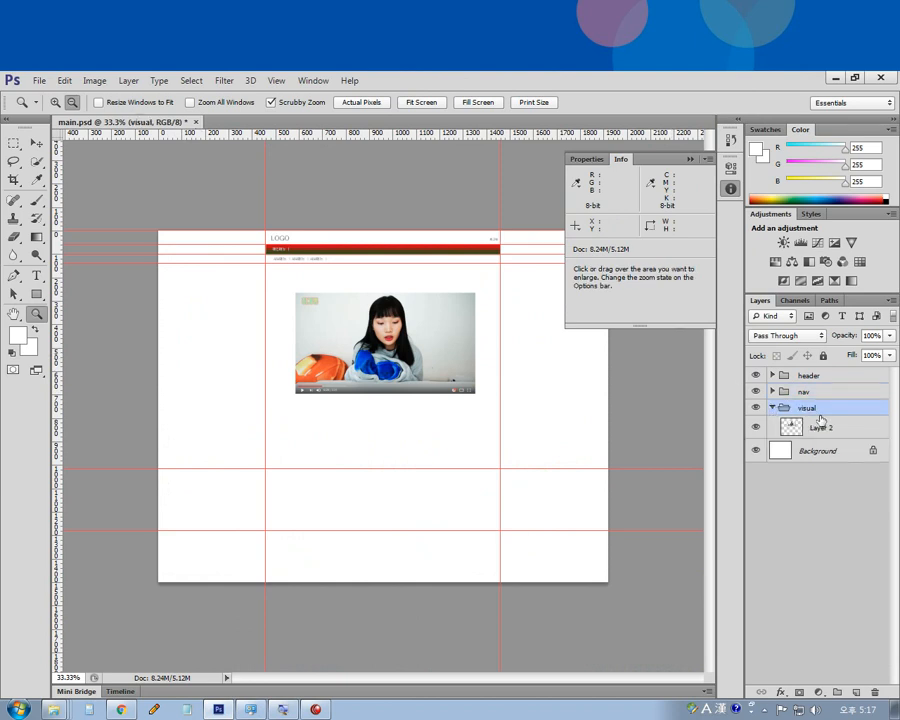
click(823, 429)
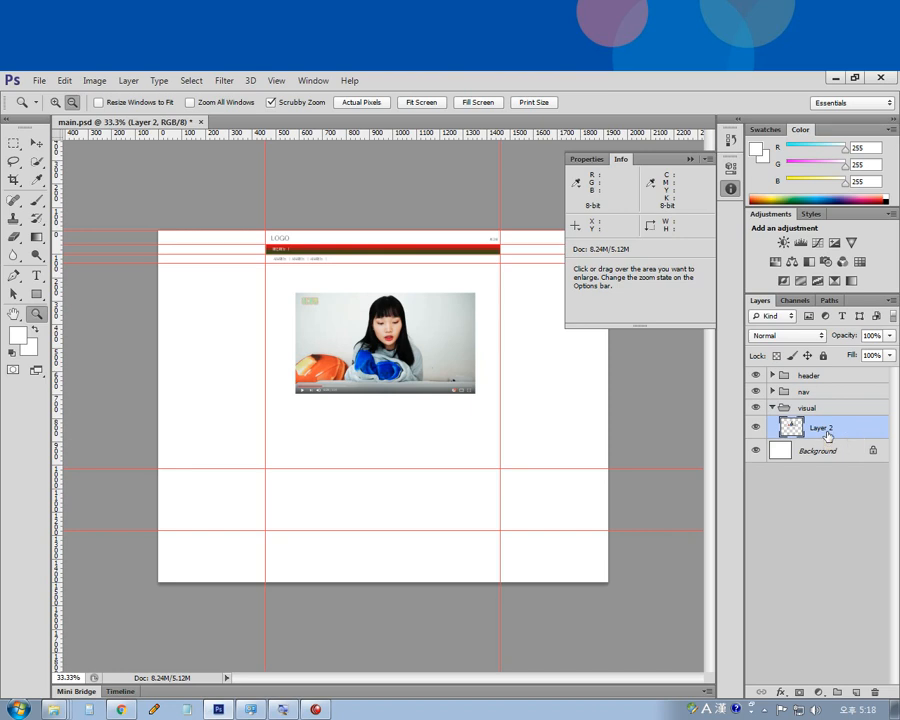
key(ctrl+v)
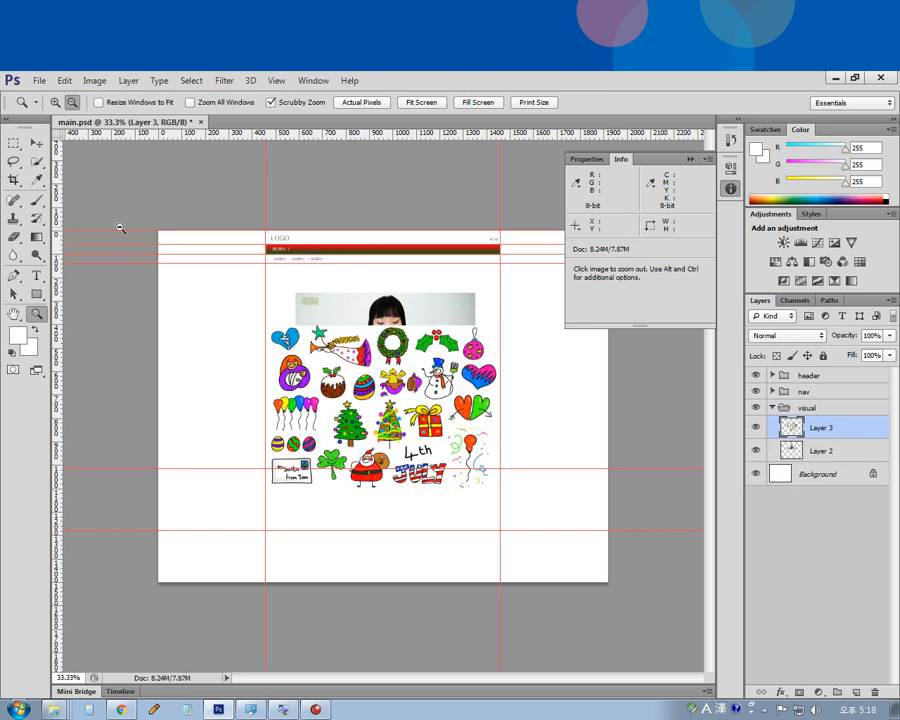
Step: Enlarge the pasted illustration to about 169% (about 1624 × 1171 px) and position it roughly centered just below the sub-navigation guide
click(37, 145)
mouse_move(375, 393)
mouse_down()
mouse_move(297, 353)
mouse_move(287, 360)
mouse_up()
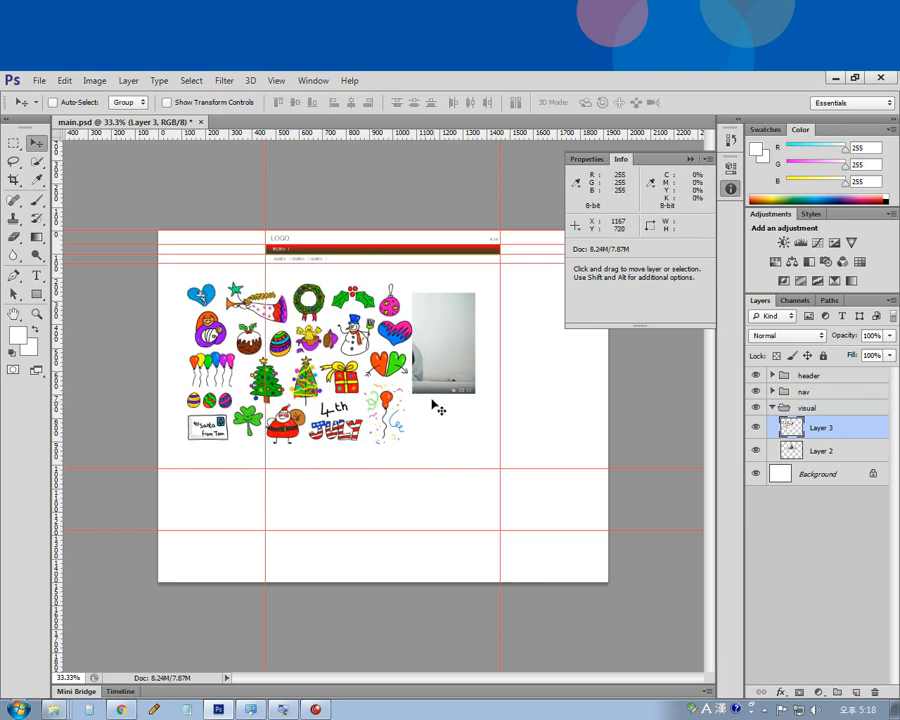
key(ctrl+t)
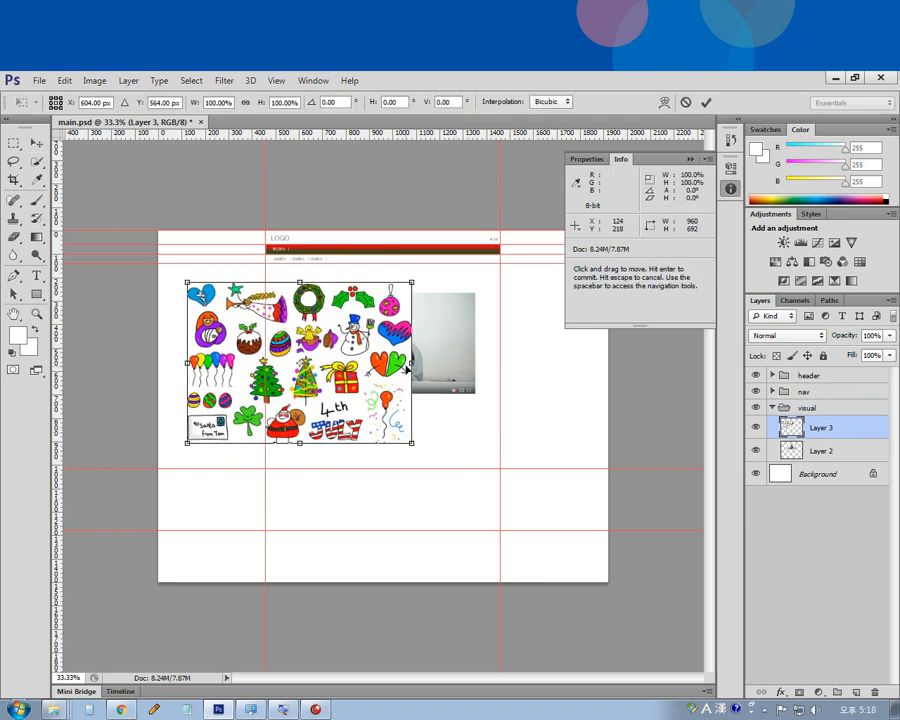
drag(412, 443, 492, 476)
drag(387, 413, 462, 443)
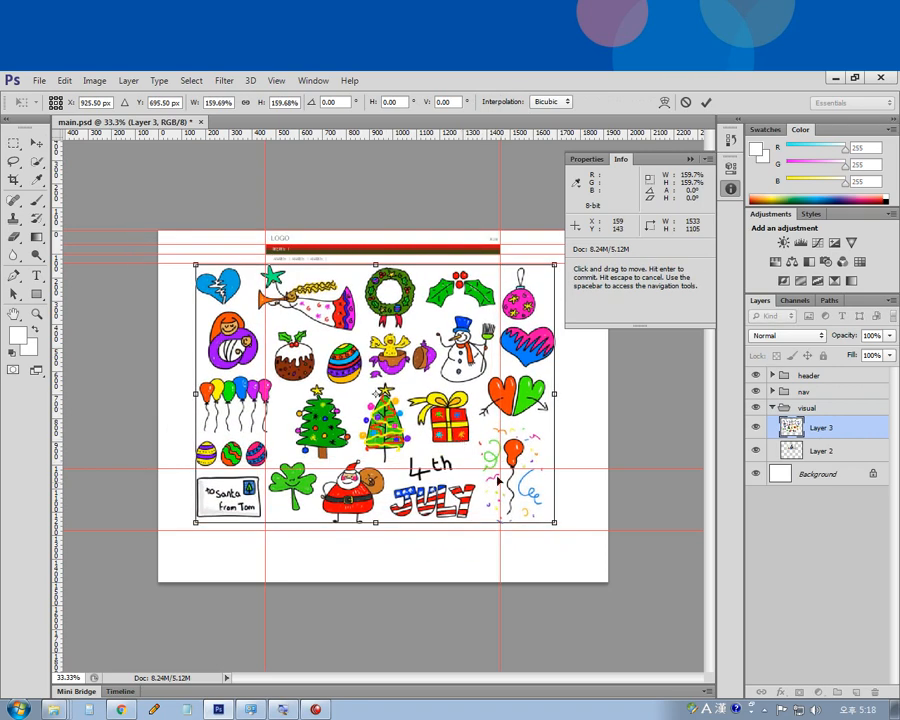
drag(558, 526, 568, 535)
drag(523, 446, 523, 453)
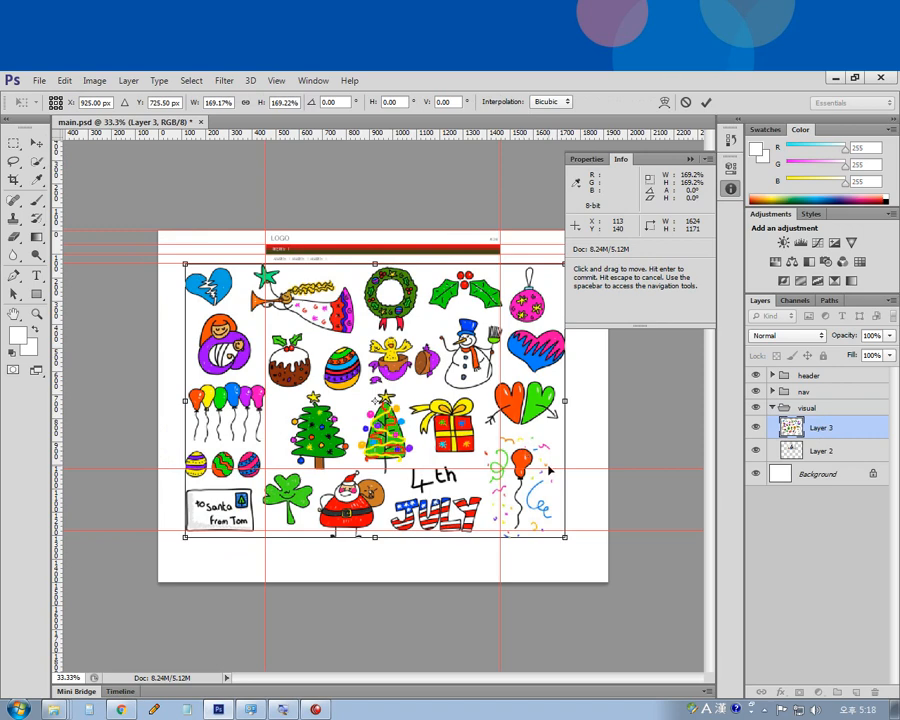
key(Return)
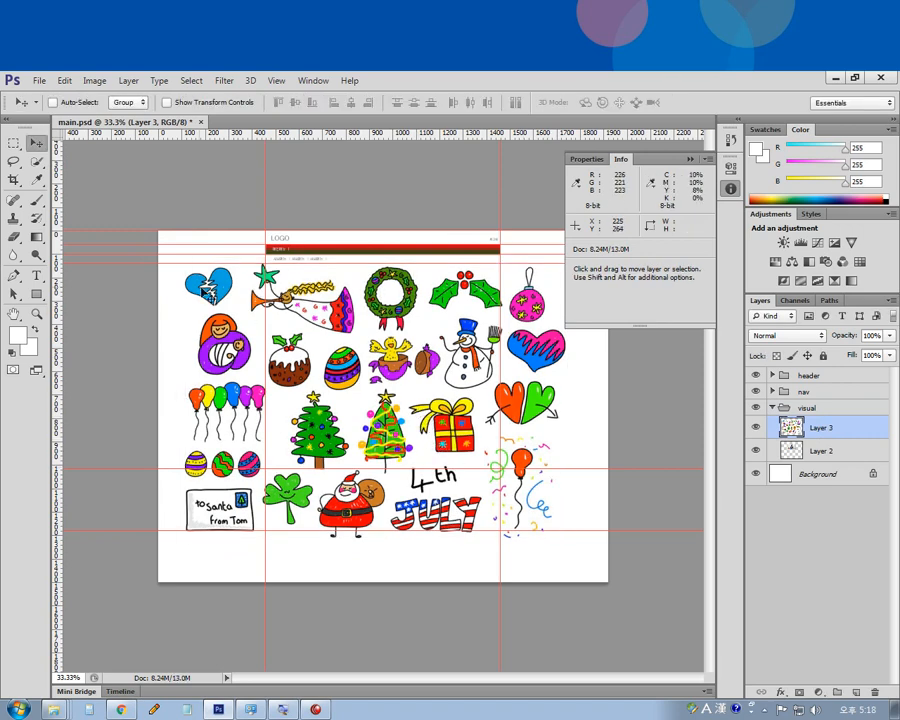
click(15, 160)
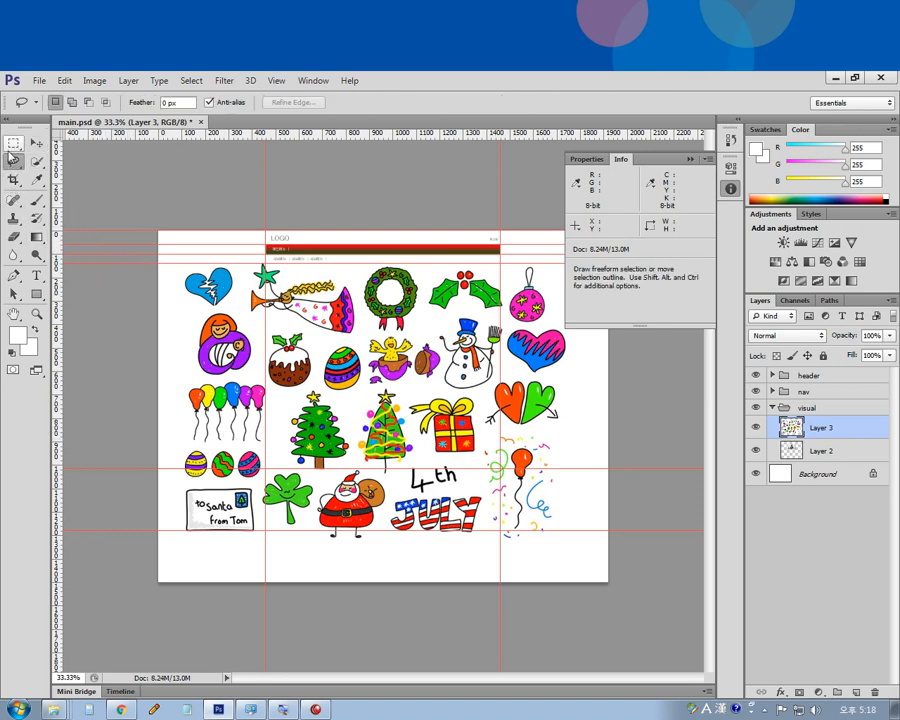
click(14, 143)
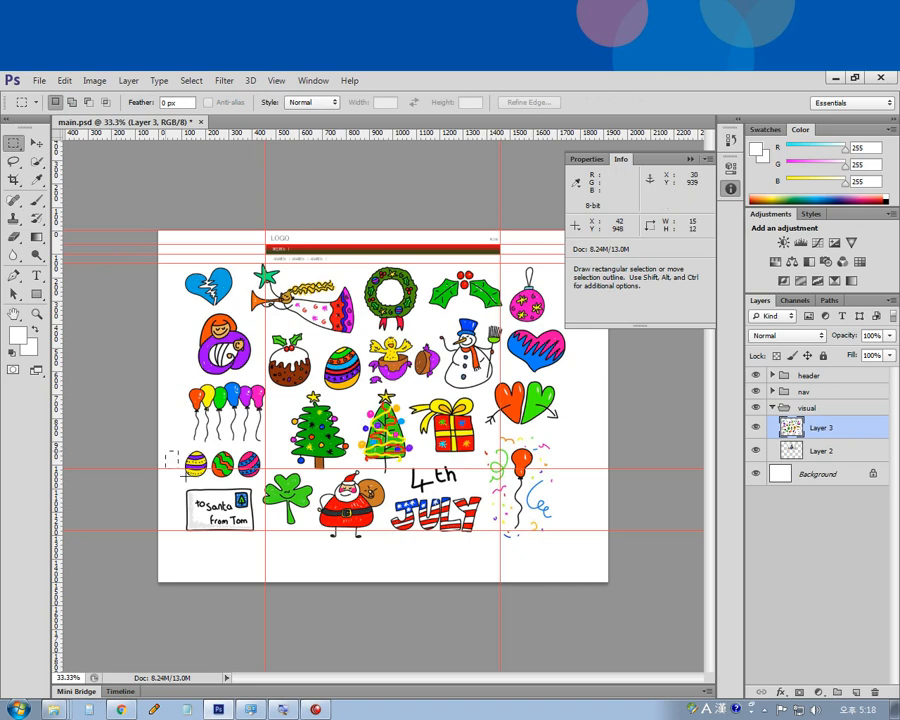
drag(165, 452, 272, 581)
click(363, 577)
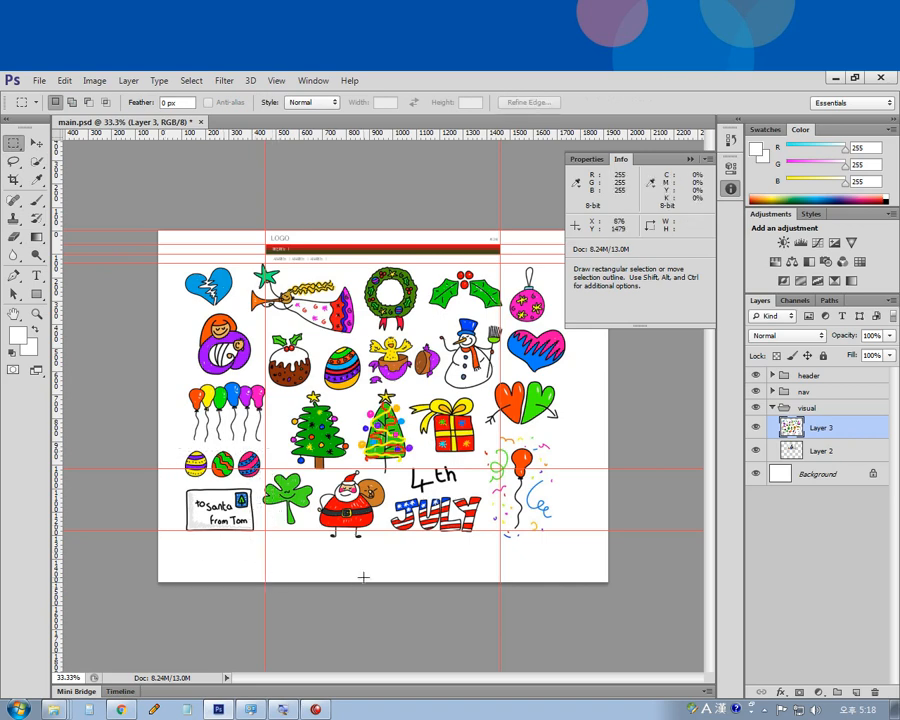
Step: Rename the pasted illustration layer to bg and move it below Layer 2 in the visual group
double_click(825, 427)
text(bg)
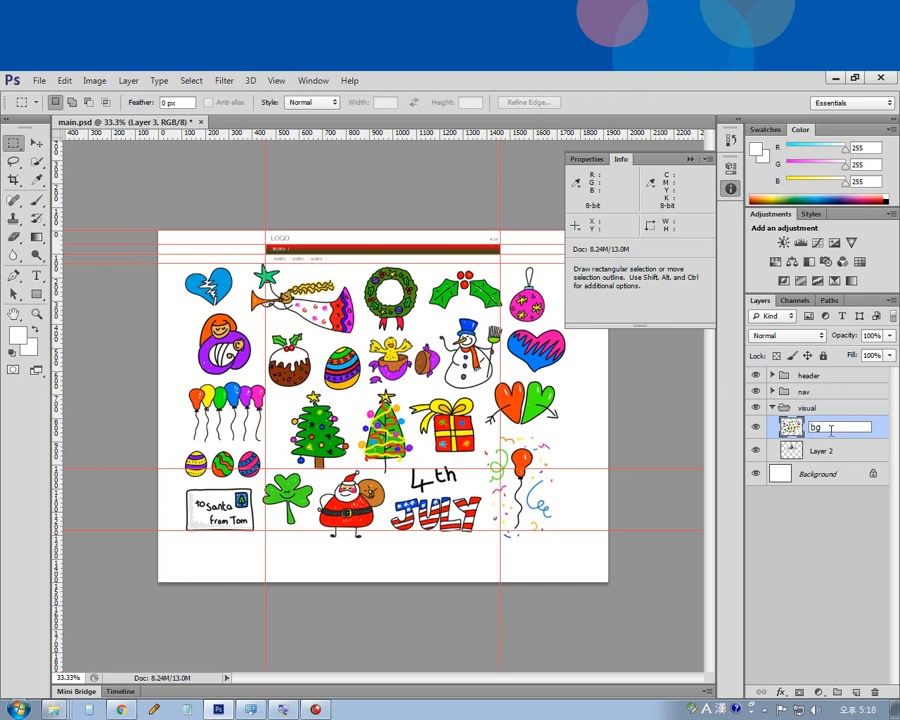
key(Return)
drag(830, 434, 832, 450)
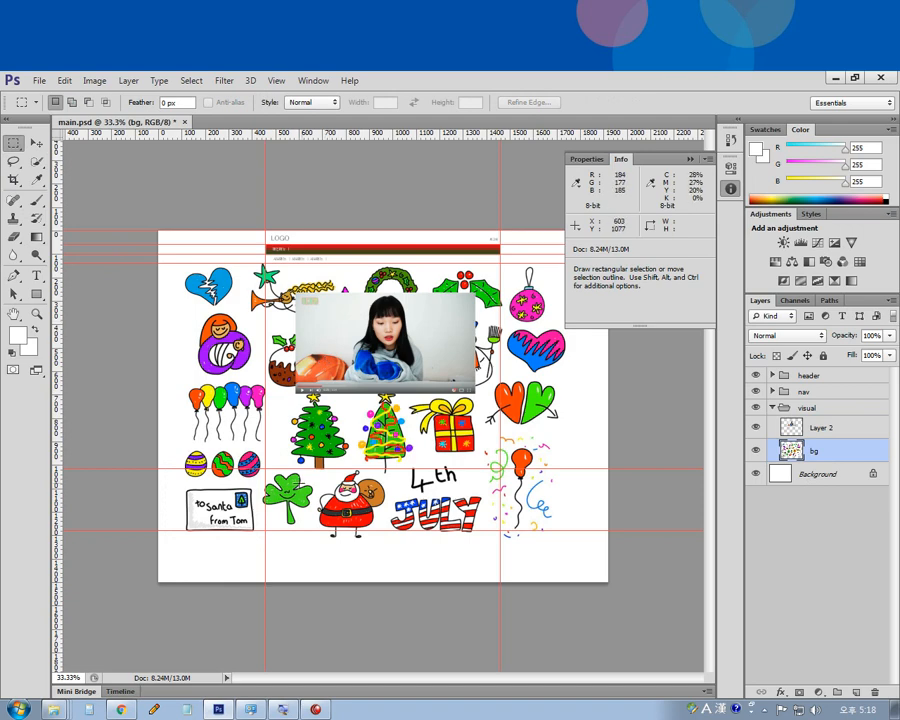
Step: Delete the part of the bg illustration below the guide under the Christmas trees, leaving the row of three eggs whole, and clear the selection
drag(646, 626, 4, 468)
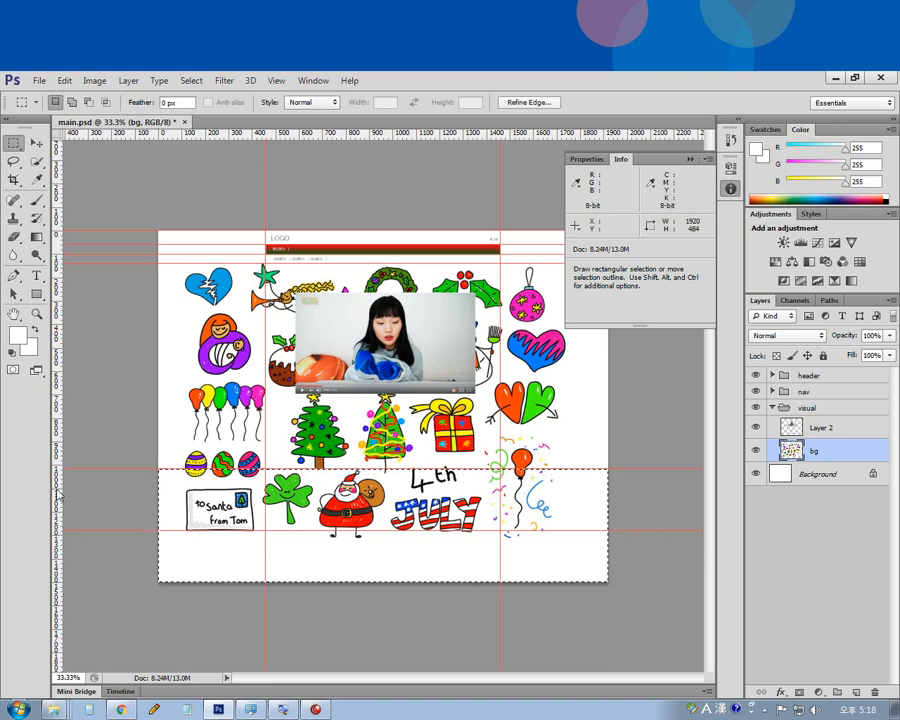
key(alt)
drag(166, 436, 265, 481)
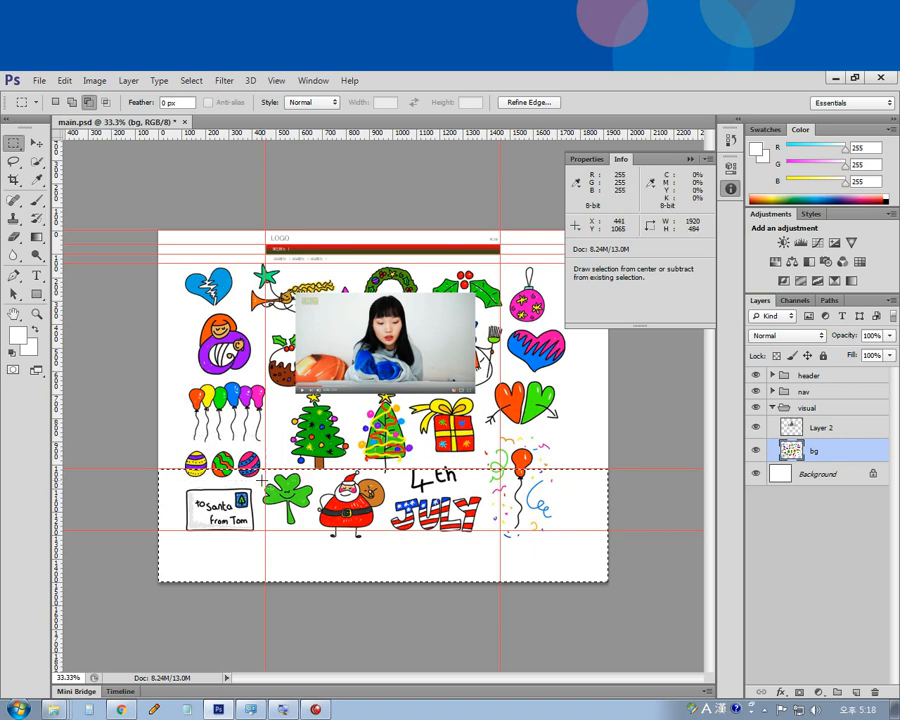
key(Delete)
key(ctrl+d)
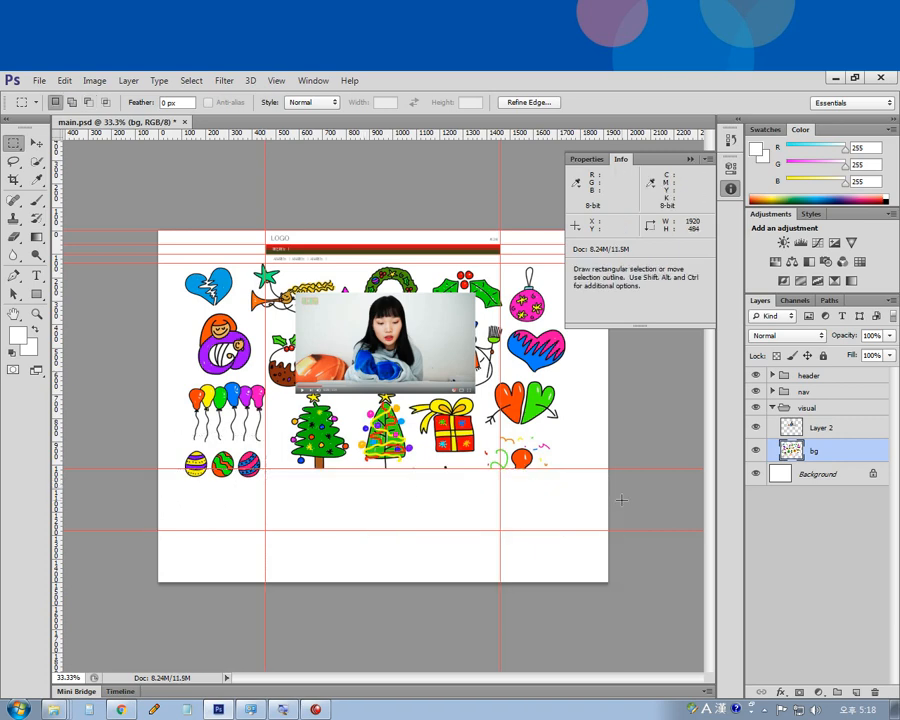
drag(613, 507, 572, 482)
mouse_move(492, 497)
mouse_down()
mouse_move(443, 469)
mouse_move(458, 479)
mouse_up()
click(441, 318)
click(510, 516)
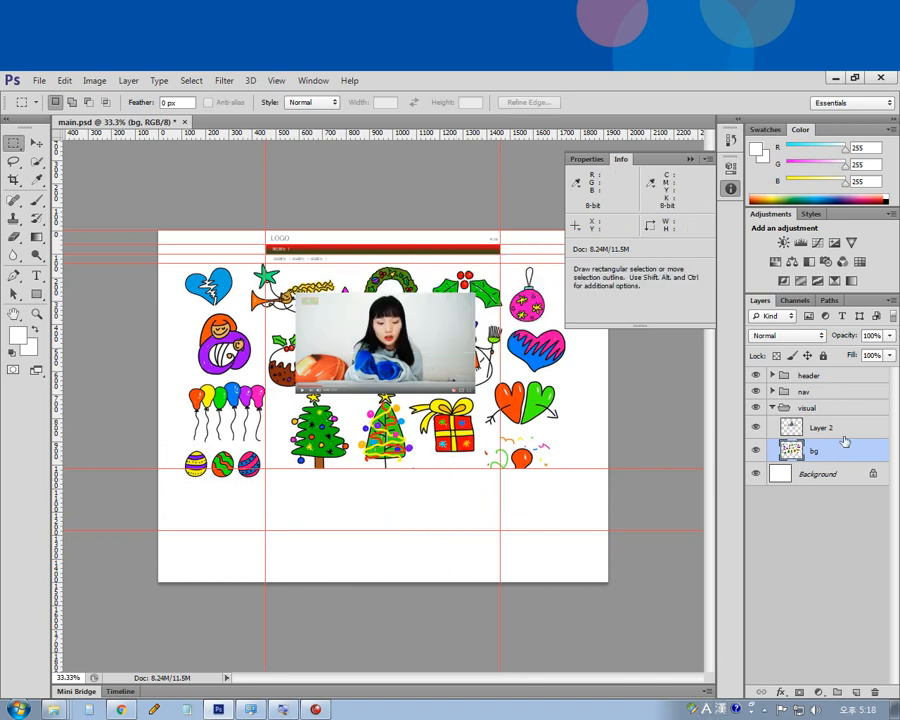
Step: Lower the bg layer's fill to 56%
click(890, 356)
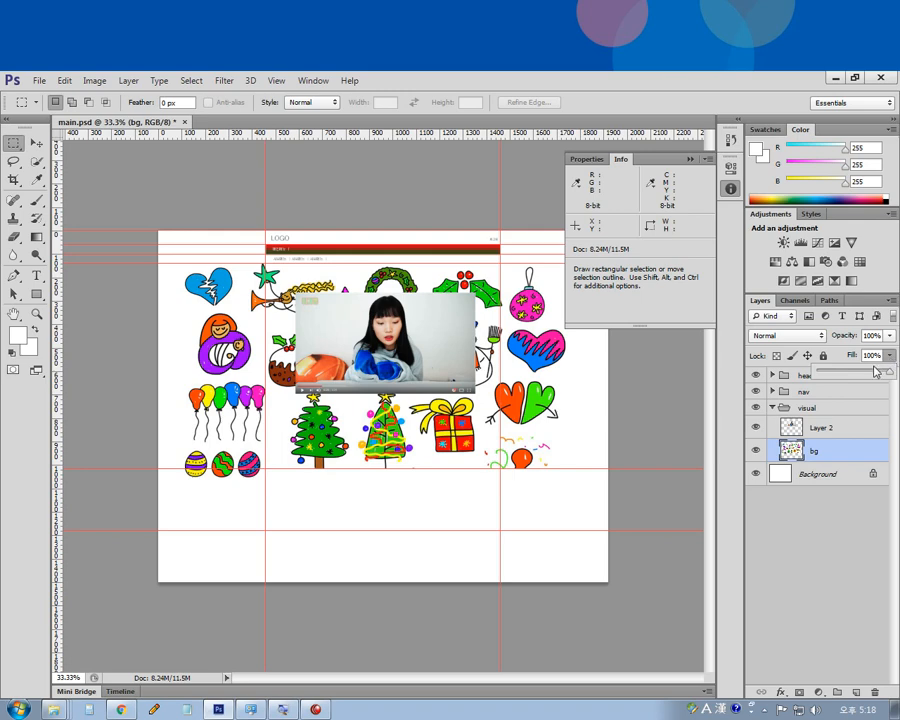
drag(868, 373, 860, 374)
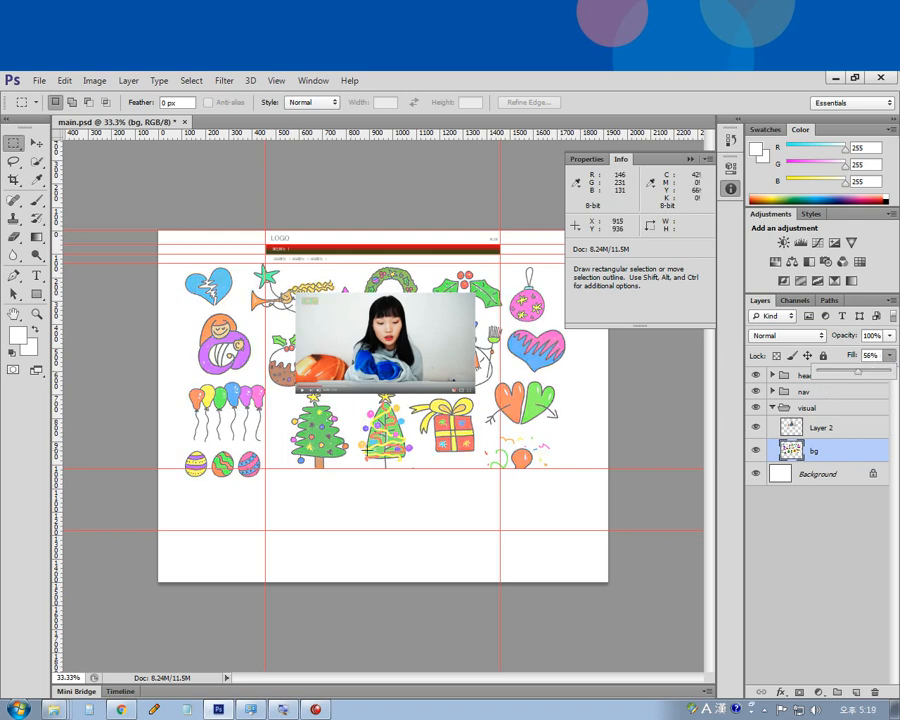
Step: Delete the three eggs and the cut-off balloon with confetti from the bg illustration, clearing each selection
drag(172, 444, 265, 507)
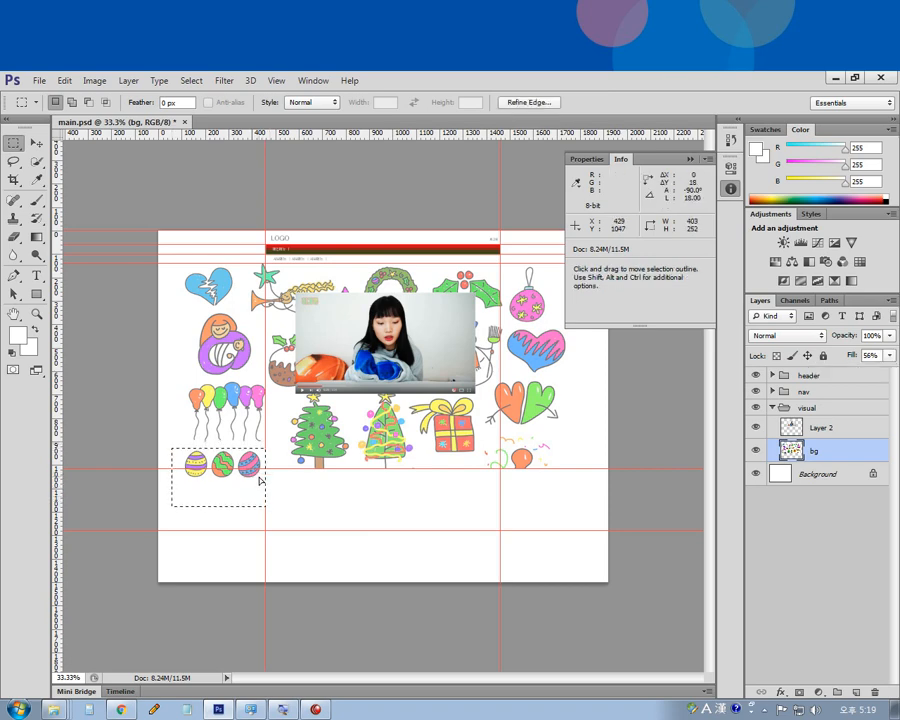
key(Delete)
key(ctrl+d)
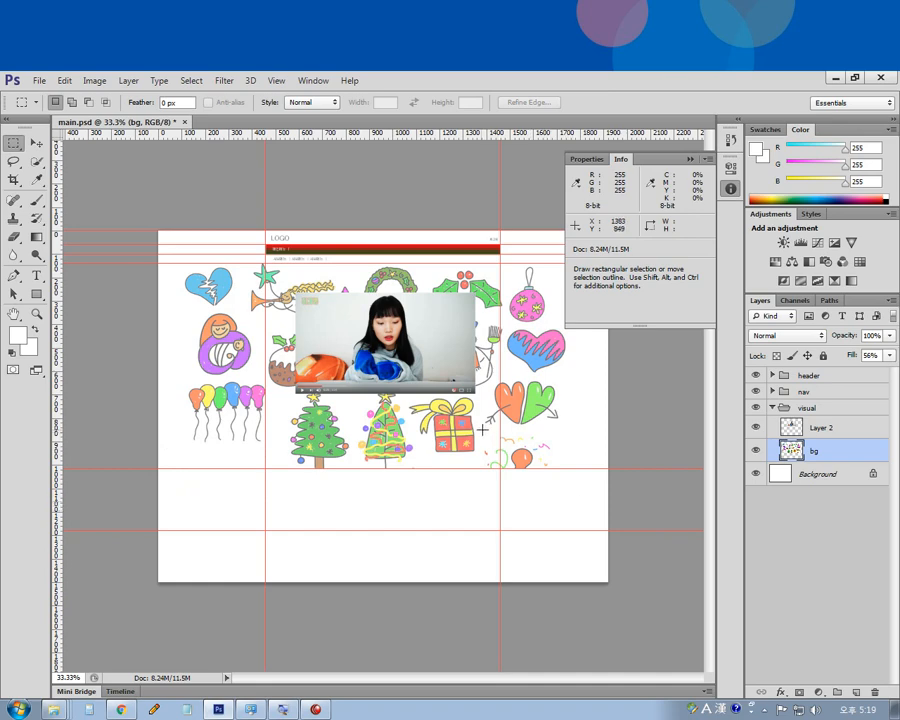
drag(480, 430, 589, 496)
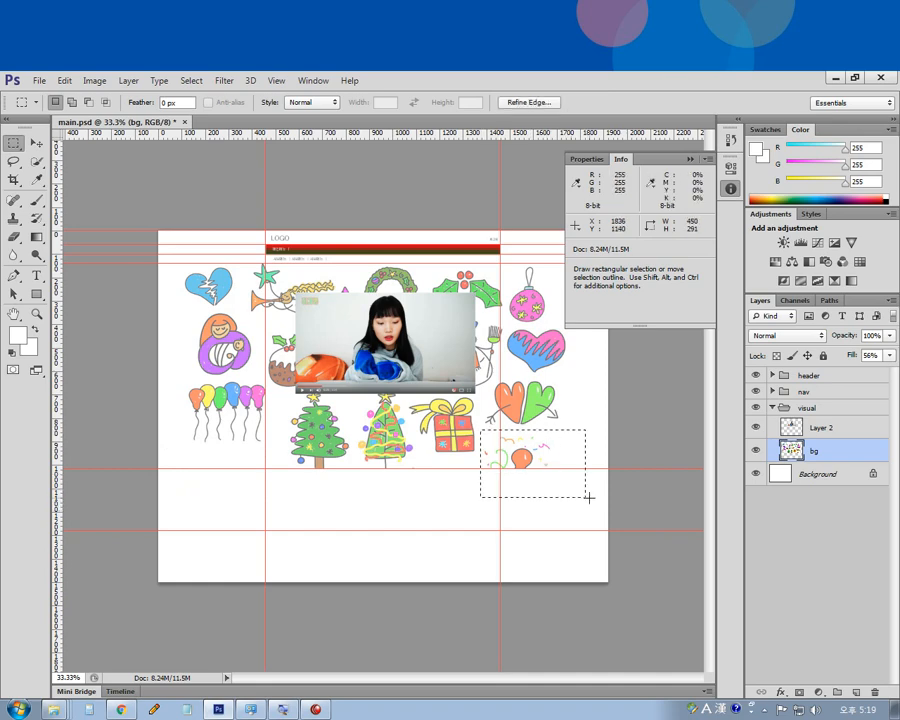
key(Delete)
key(ctrl+d)
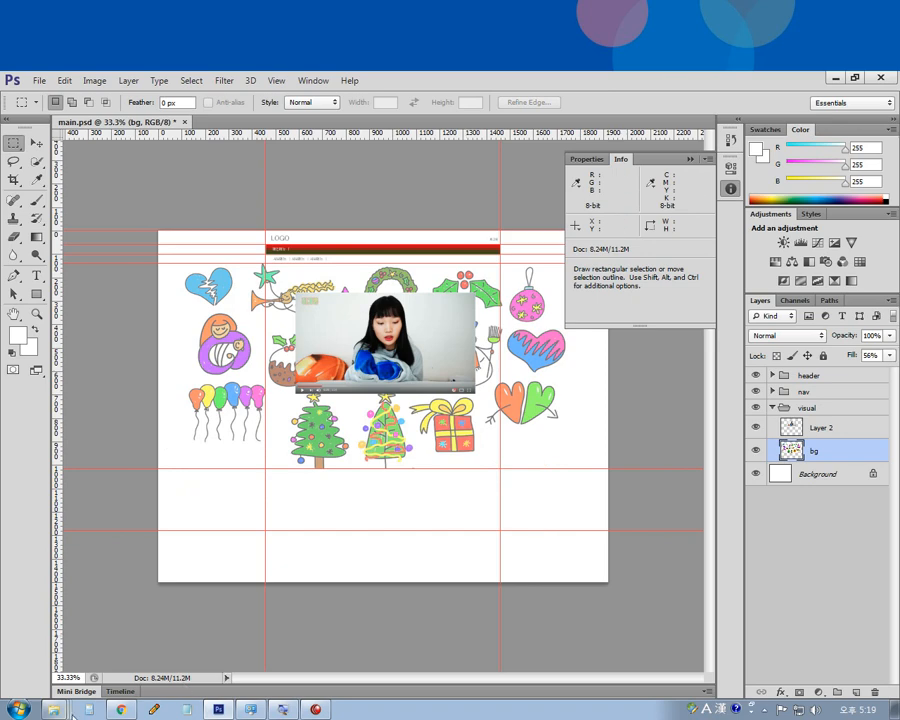
Step: Switch to the browser, examine how the PyeongChang 2018 reference page arranges its background around the video, and return to Photoshop
click(122, 711)
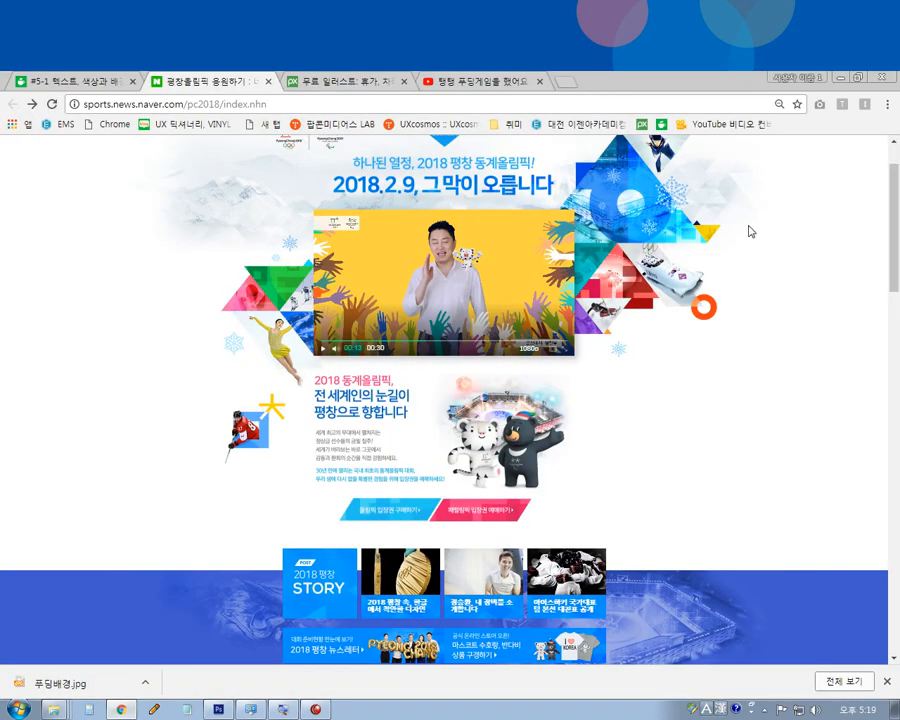
scroll(757, 236, up, 1)
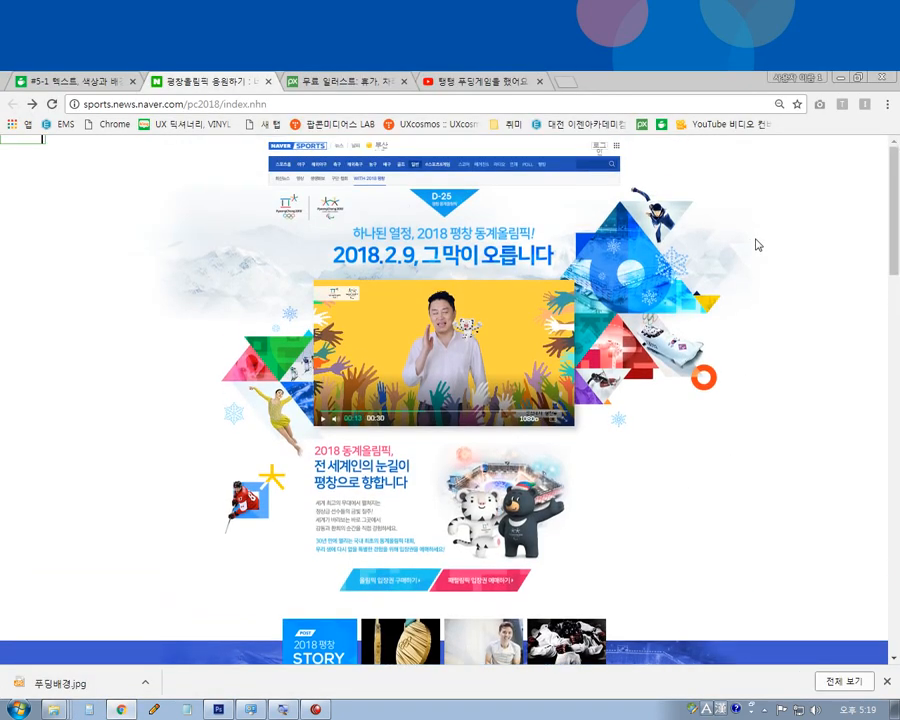
scroll(453, 316, up, 1)
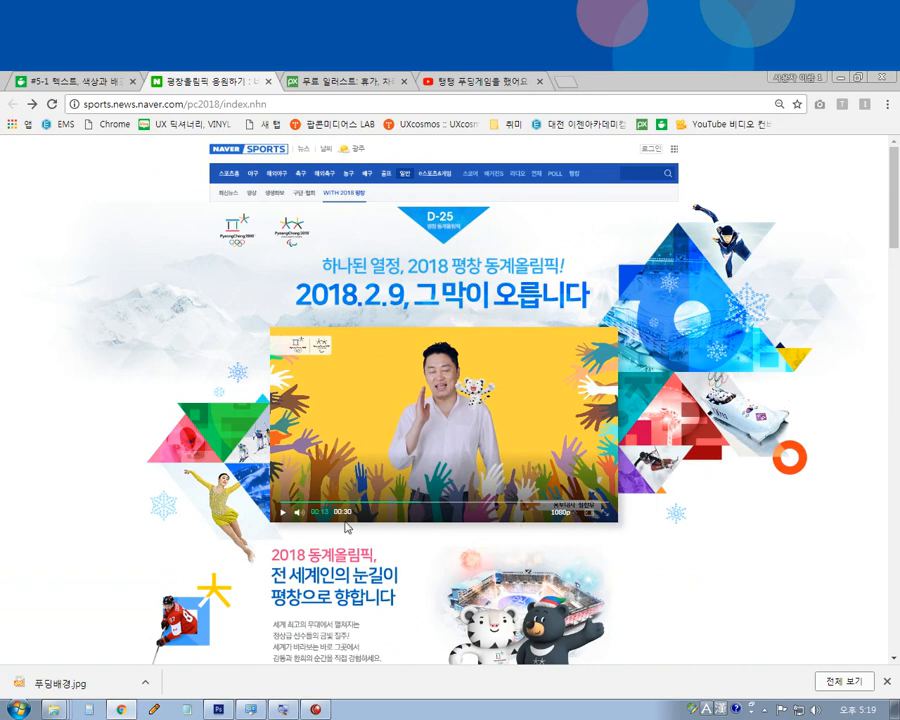
scroll(225, 606, down, 2)
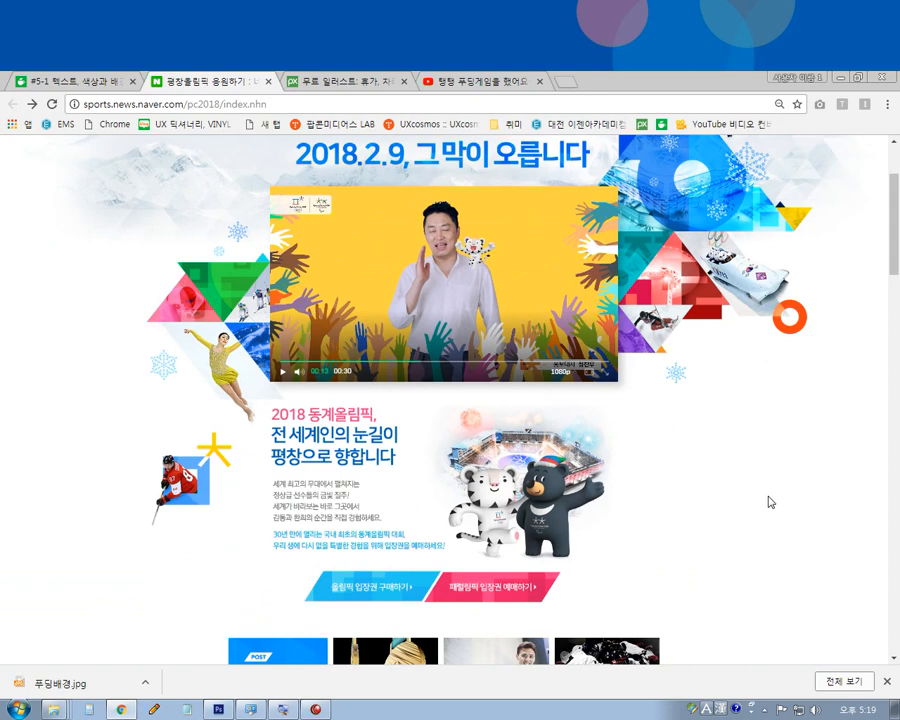
key(ctrl+a)
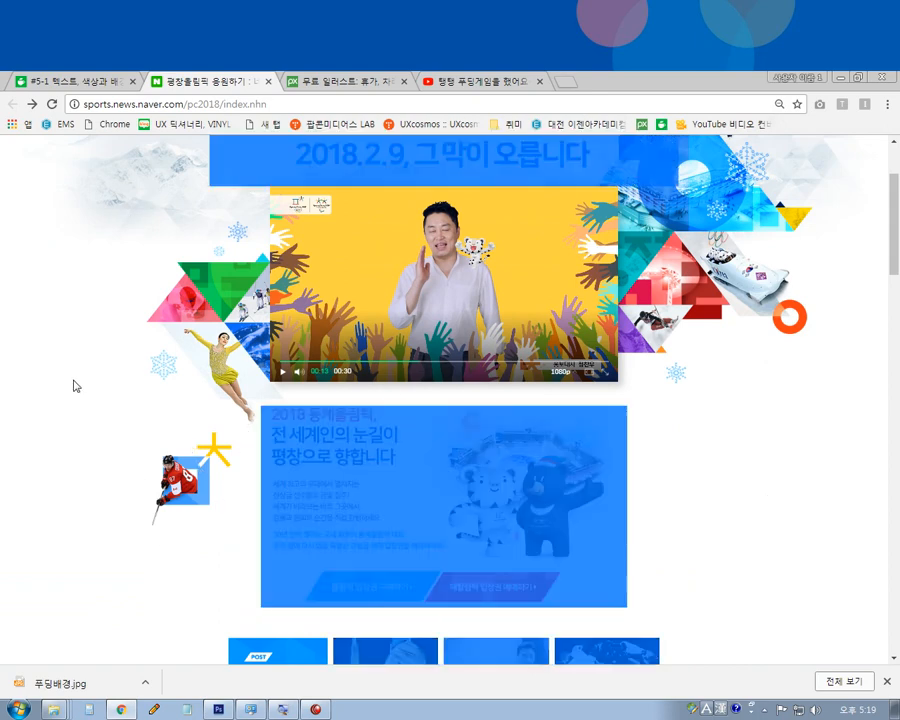
scroll(73, 386, up, 2)
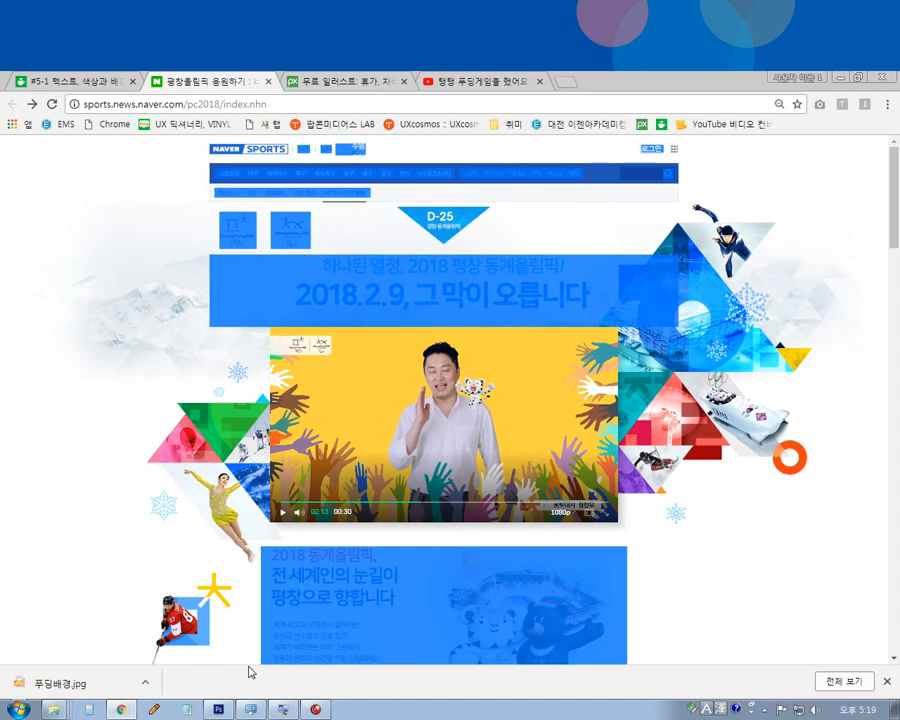
key(alt+Tab)
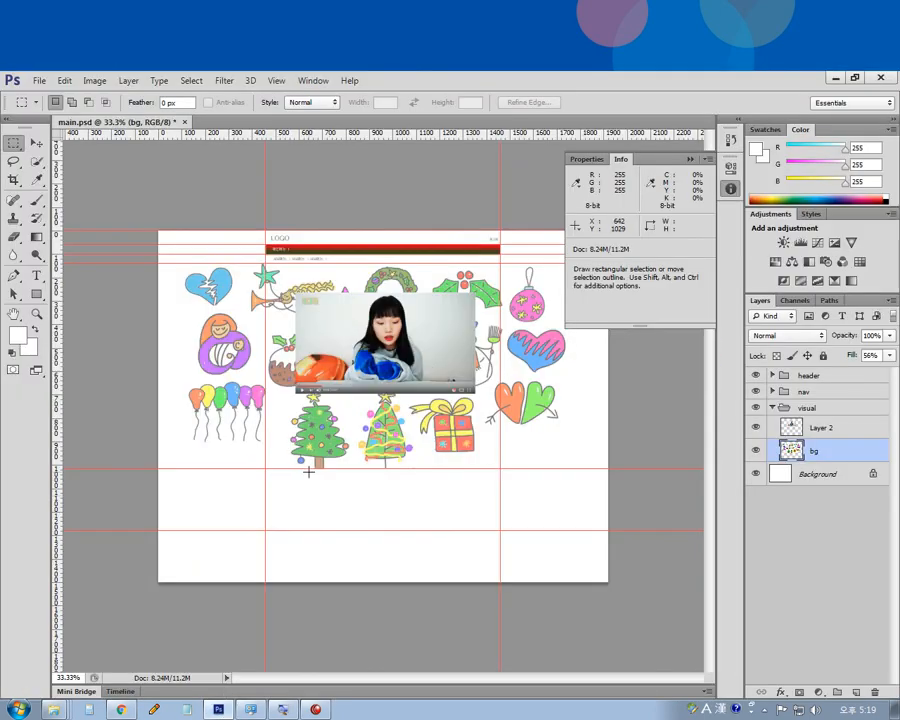
Step: Add a layer mask to the bg layer and set up a 200 px brush with black as the painting colour
key(ctrl+plus)
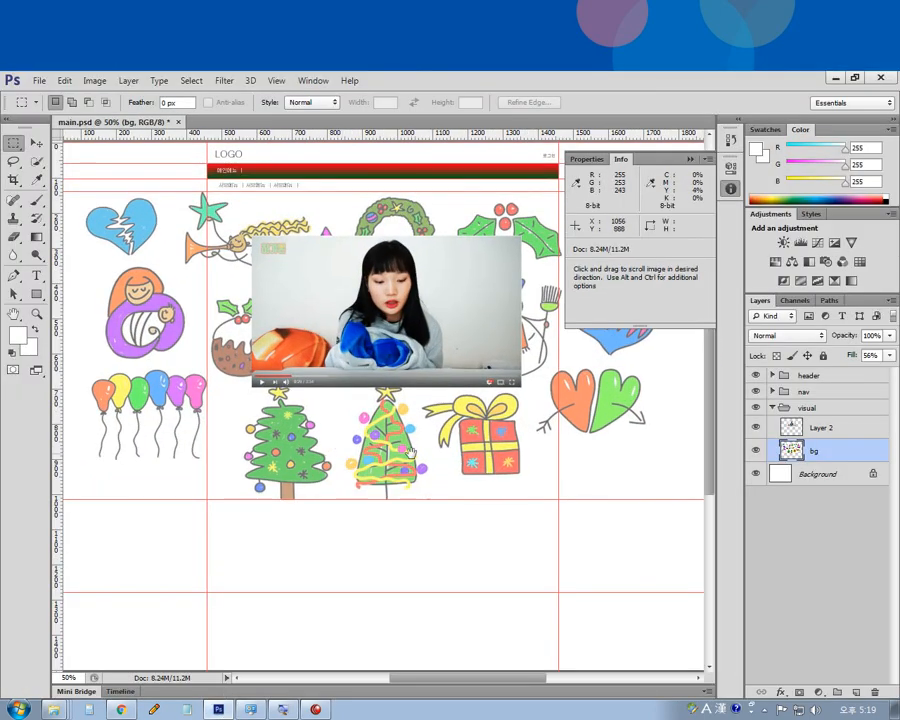
drag(410, 453, 455, 541)
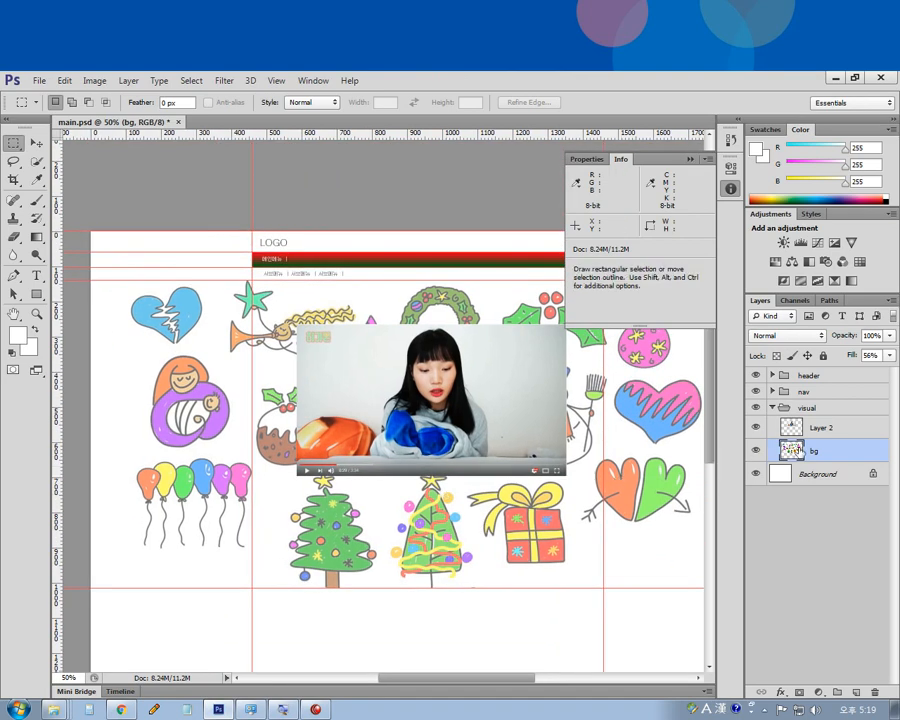
click(799, 692)
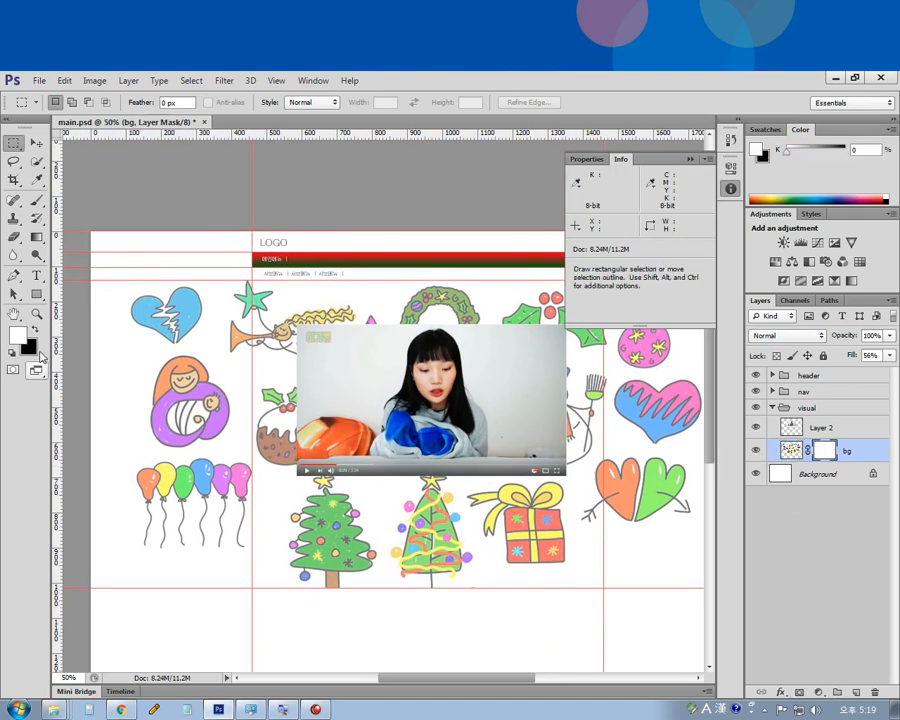
click(37, 200)
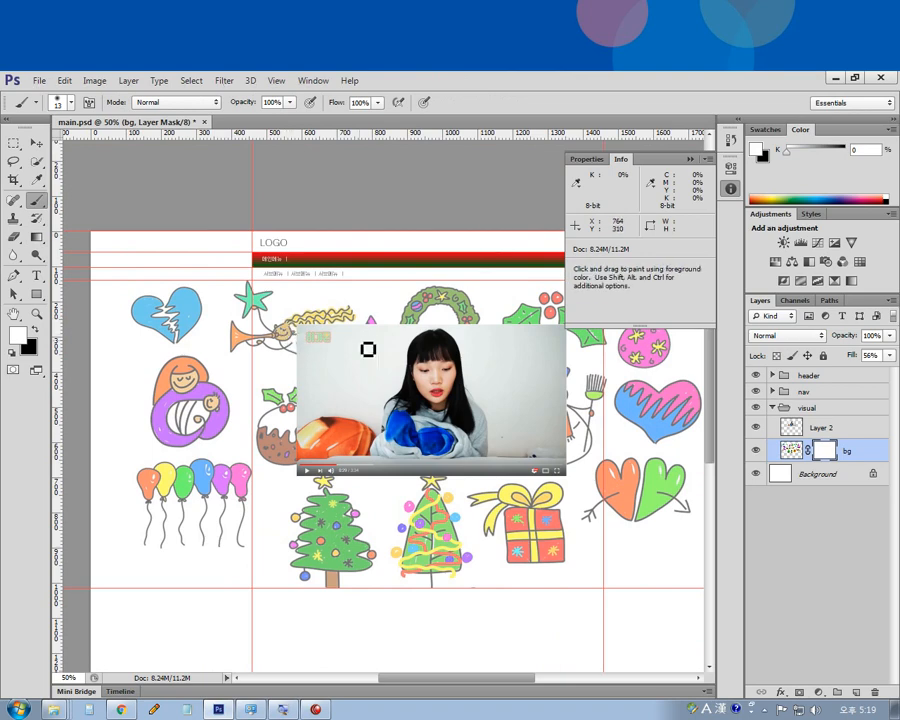
key(bracketright)
key(bracketright)
key(bracketright)
key(bracketright)
key(bracketright)
key(bracketright)
key(bracketright)
key(bracketright)
key(bracketright)
key(bracketright)
key(bracketright)
key(bracketright)
key(bracketright)
key(x)
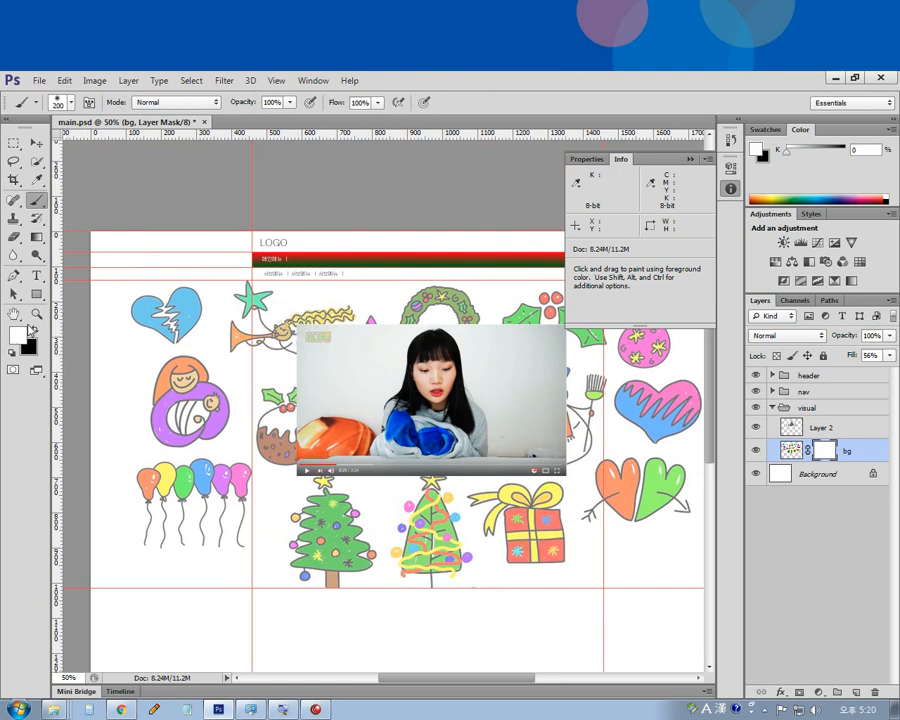
Step: Partly fade the drawings beside and below the video by painting black and white on the bg mask at 50% brush opacity
mouse_move(357, 295)
mouse_down()
mouse_move(285, 340)
mouse_move(271, 450)
mouse_up()
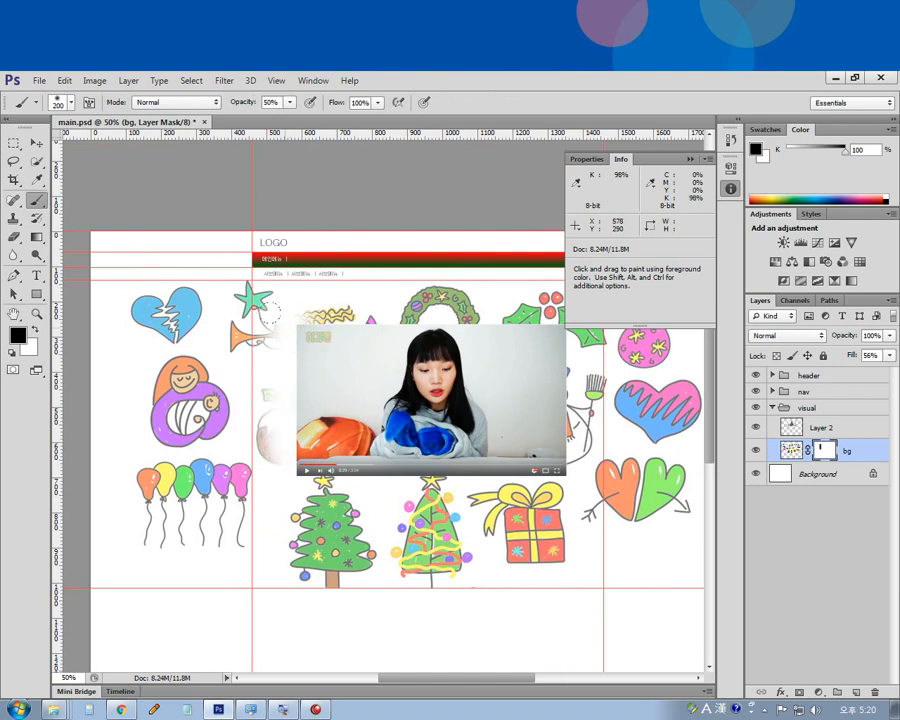
key(x)
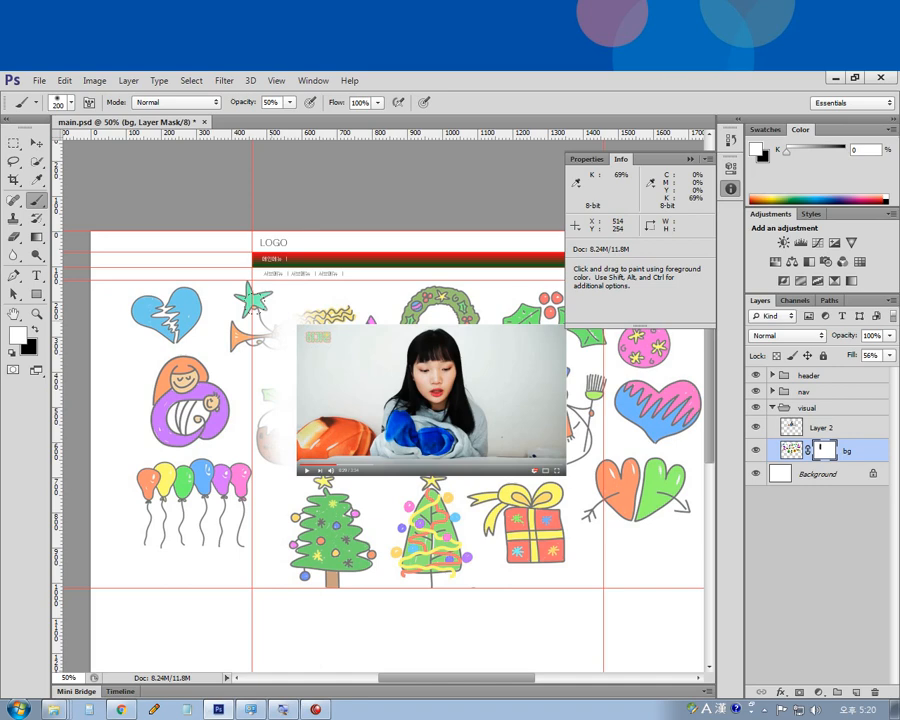
key(x)
key(x)
mouse_move(278, 330)
mouse_down()
mouse_move(266, 481)
mouse_move(300, 471)
mouse_move(293, 468)
mouse_move(504, 448)
mouse_move(545, 420)
mouse_up()
key(x)
click(312, 485)
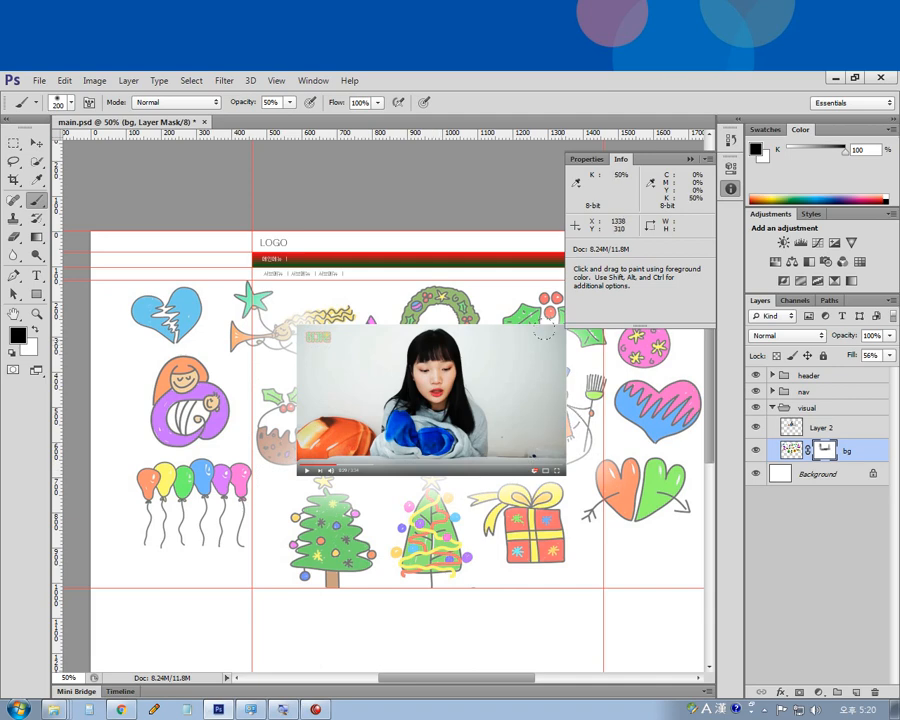
Step: Fade the remaining drawings around the video's edges on the bg mask, lowering the brush opacity to 20% for soft transitions
mouse_move(544, 330)
mouse_down()
mouse_move(285, 325)
mouse_move(275, 316)
mouse_move(601, 325)
mouse_move(383, 309)
mouse_move(551, 322)
mouse_move(550, 330)
mouse_move(359, 324)
mouse_move(339, 312)
mouse_move(620, 331)
mouse_up()
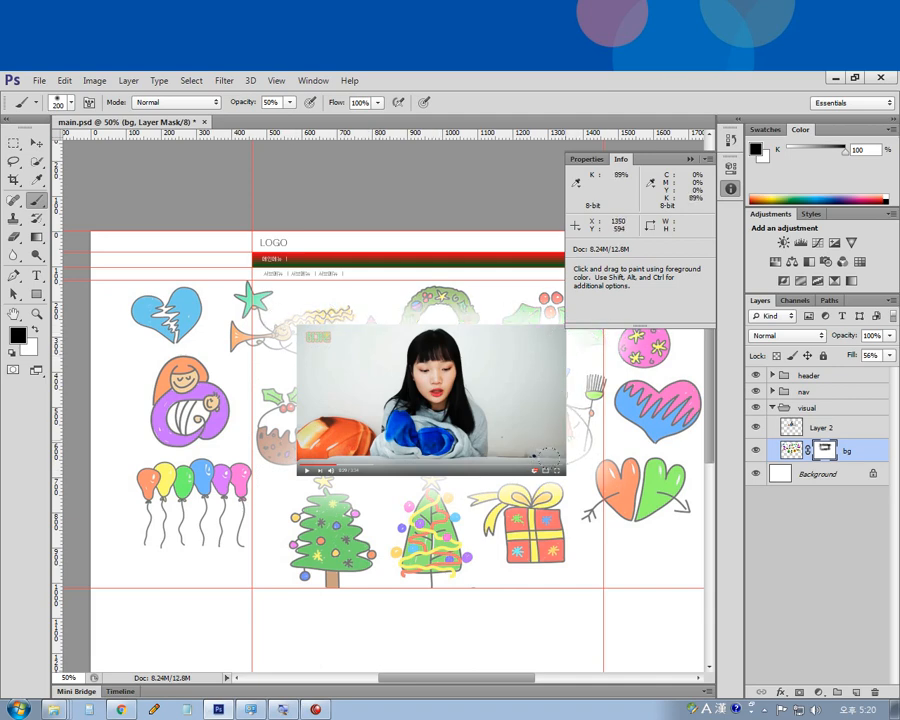
mouse_move(319, 472)
mouse_down()
mouse_move(442, 475)
mouse_move(401, 477)
mouse_up()
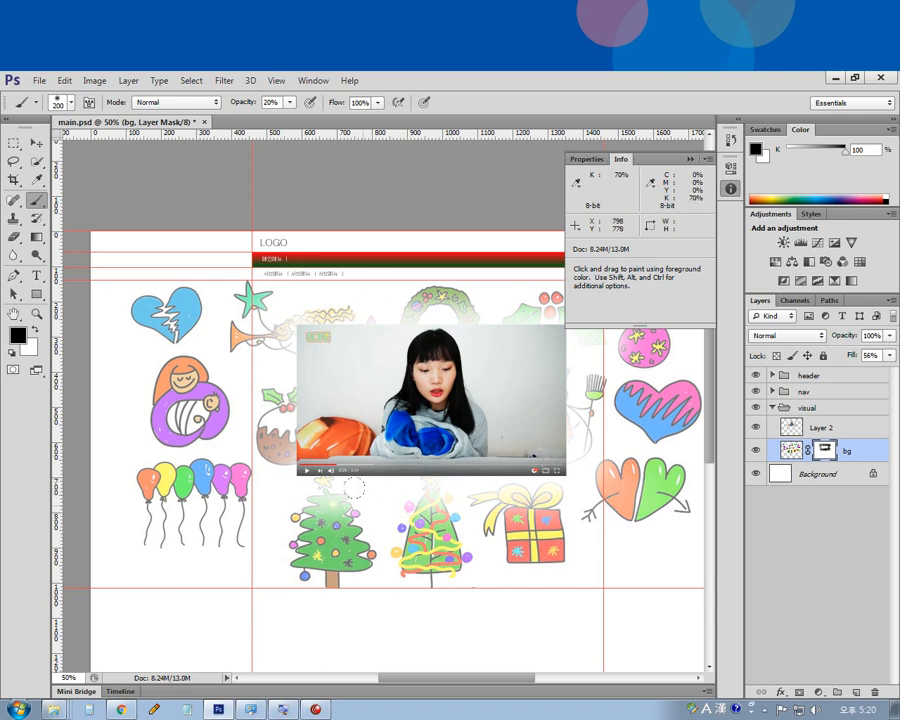
drag(272, 424, 249, 477)
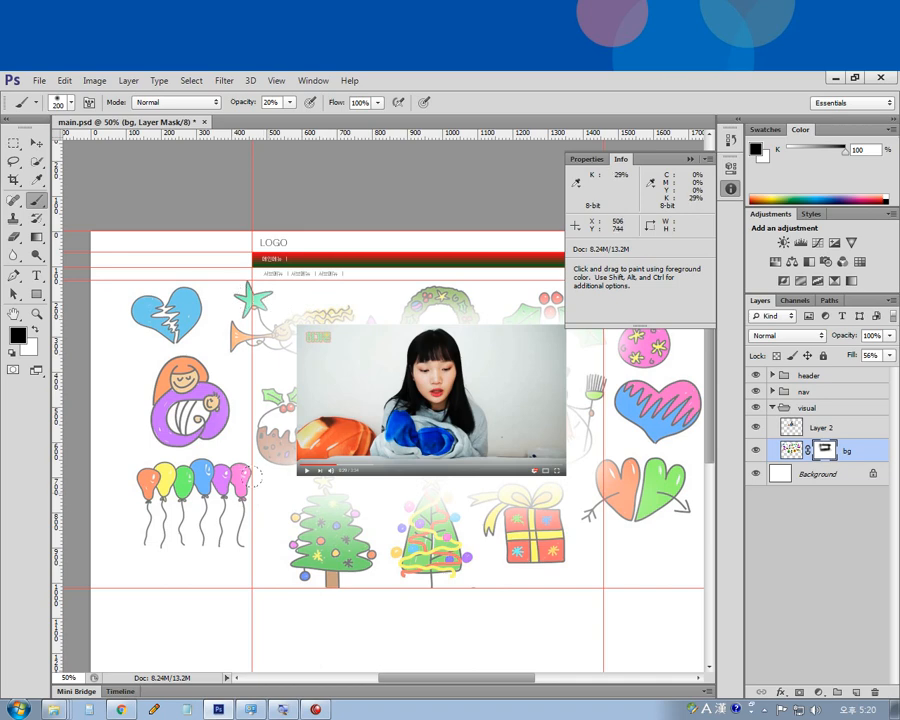
Step: Hide the panels and scale the bg illustration down slightly around its centre
key(Tab)
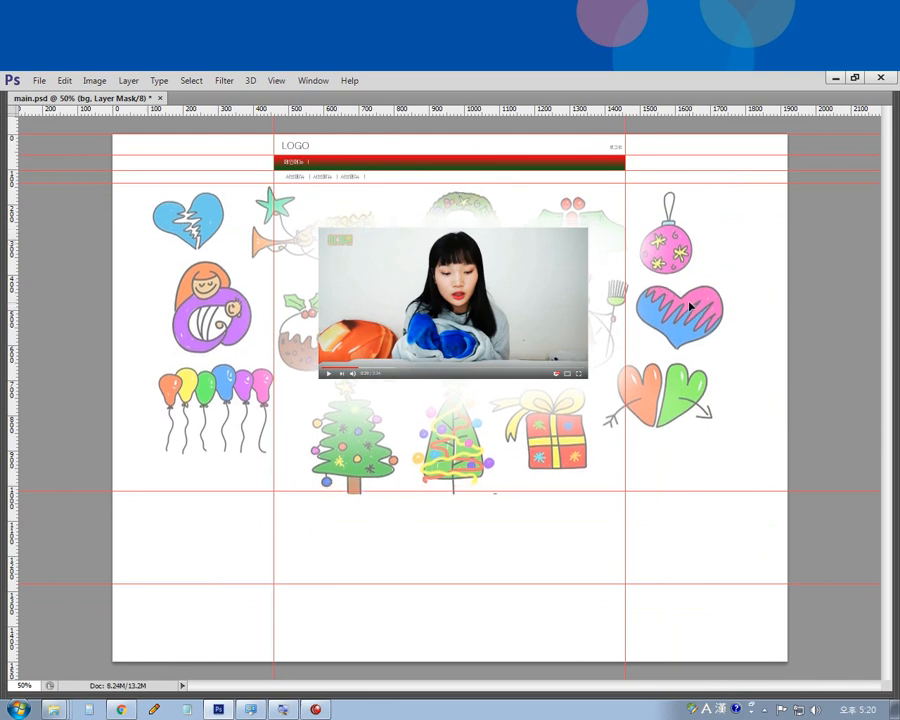
key(ctrl+t)
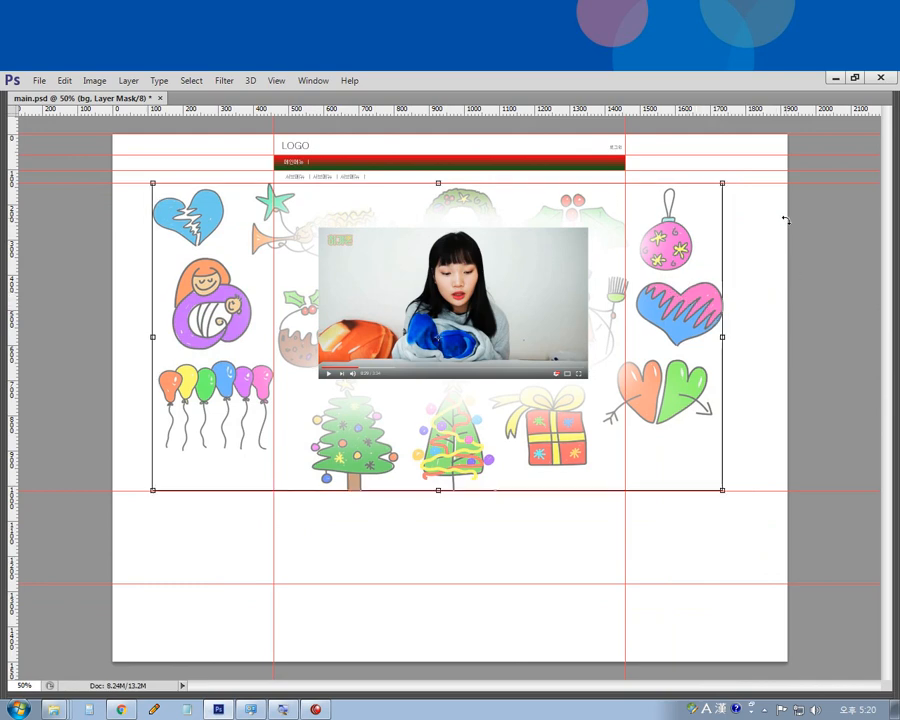
drag(724, 185, 721, 190)
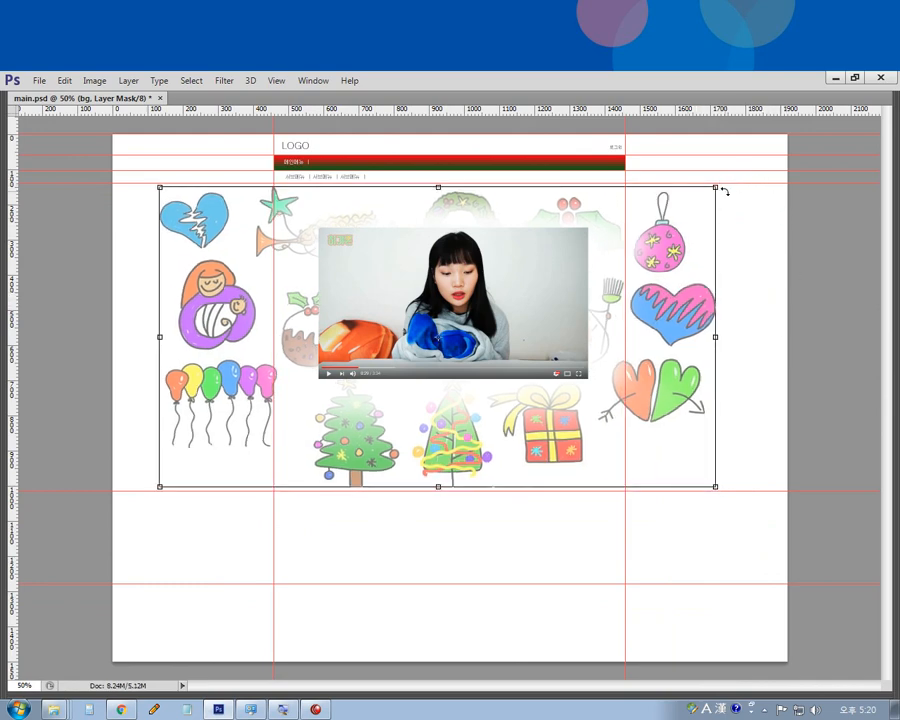
key(Return)
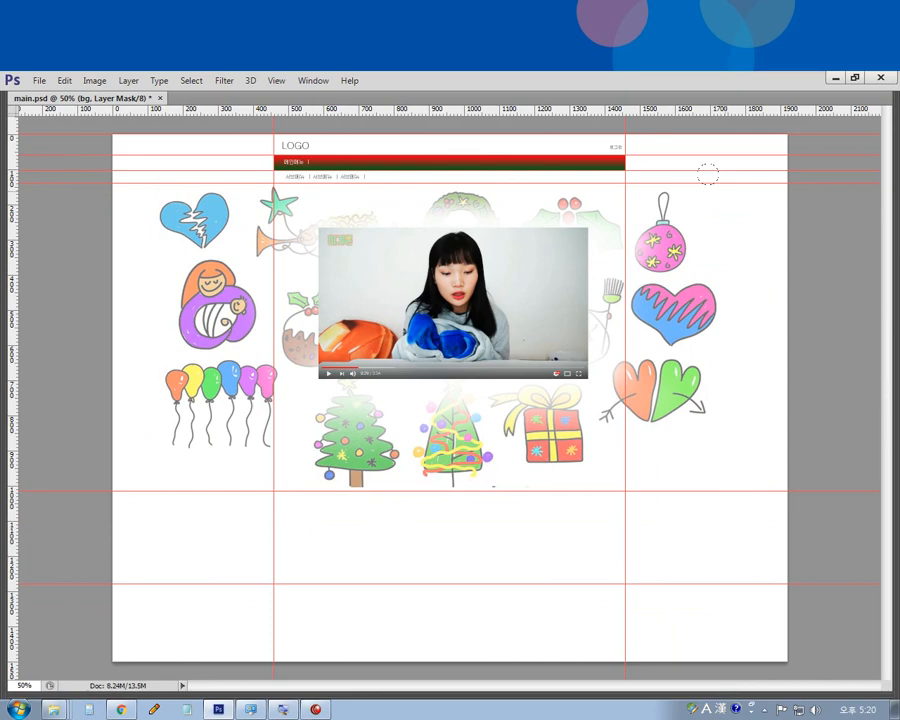
Step: Bring the whole video into view at 100% zoom and switch to the Rectangular Marquee tool with the panels hidden
key(ctrl+plus)
key(ctrl+plus)
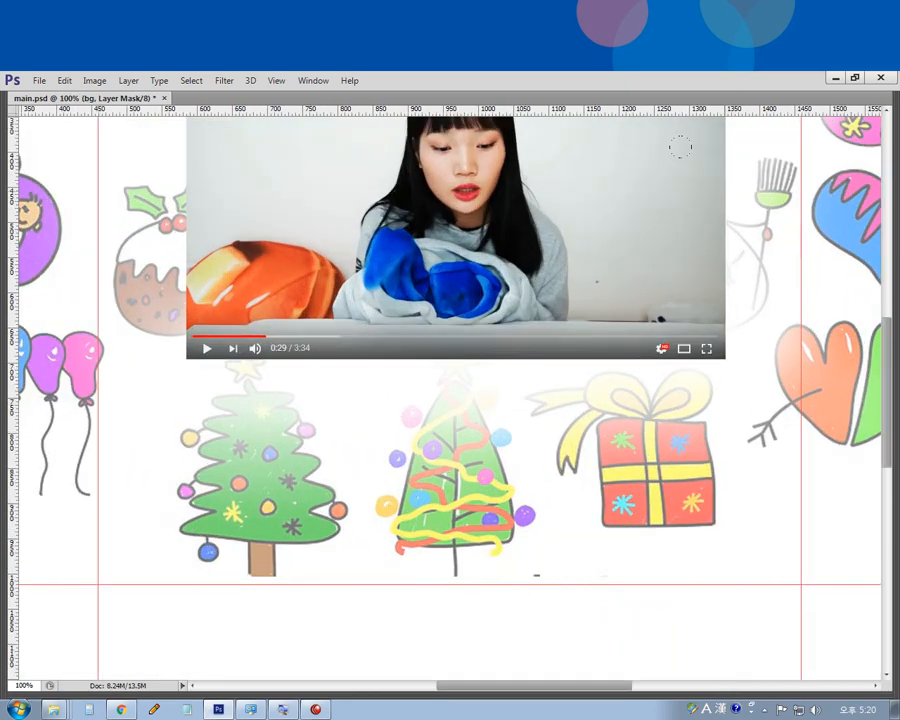
mouse_move(743, 263)
mouse_down()
mouse_move(679, 333)
mouse_move(667, 377)
mouse_up()
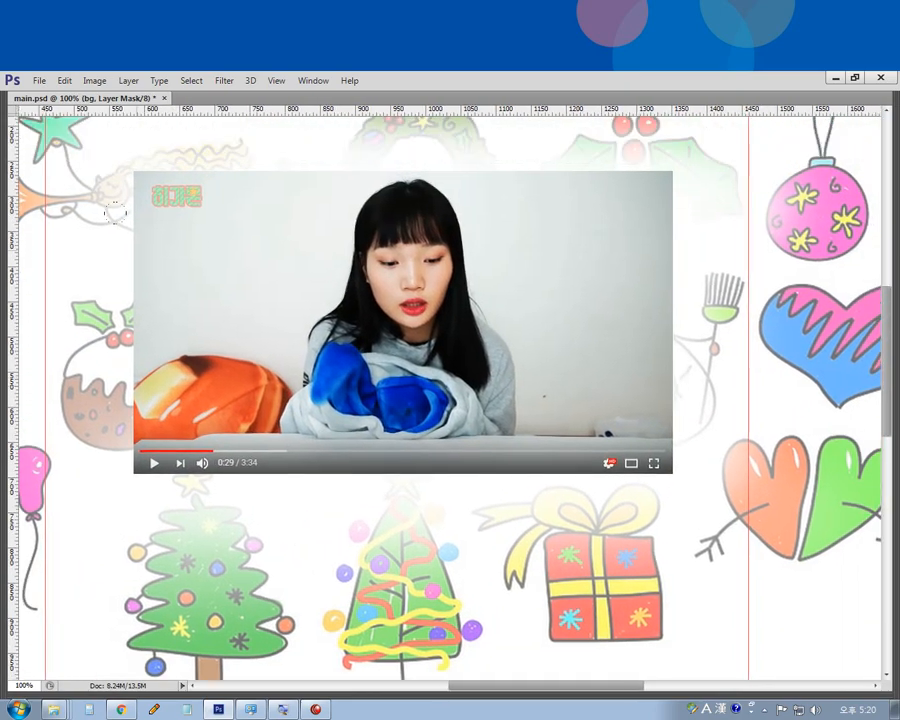
key(Tab)
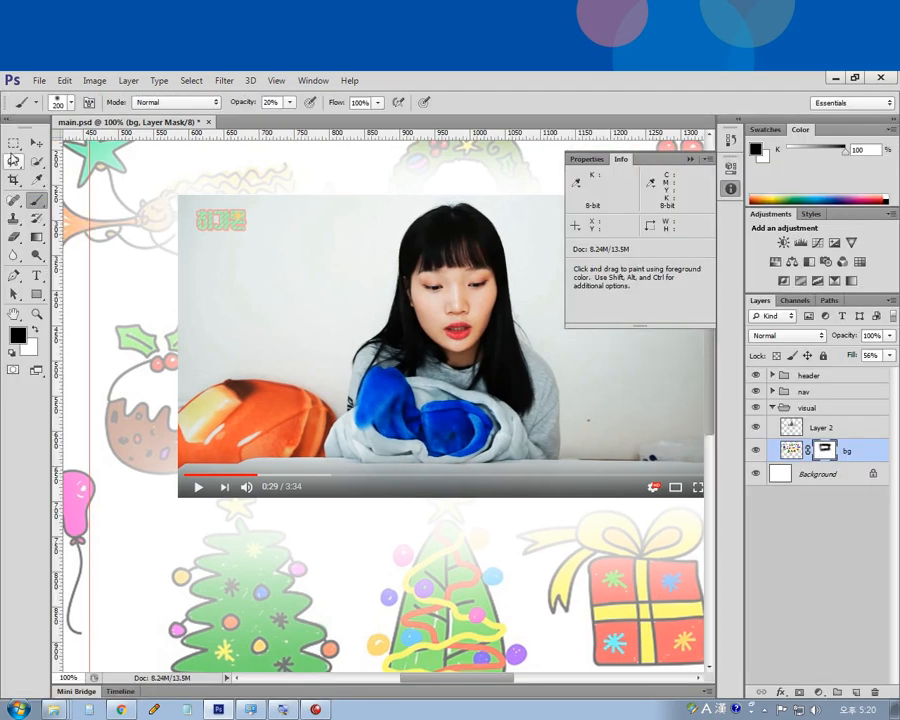
key(m)
key(Tab)
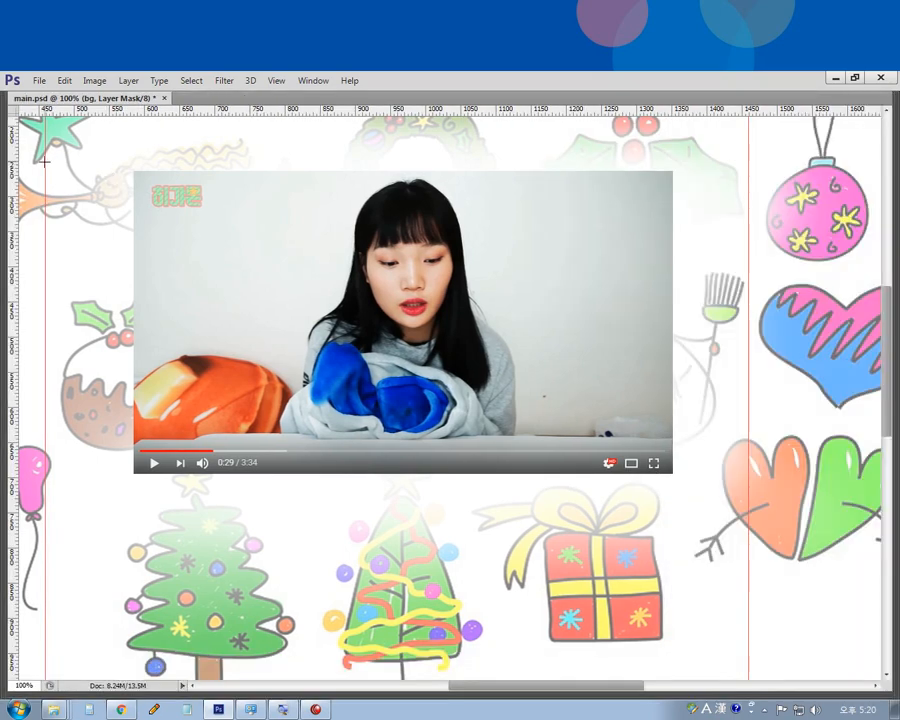
drag(45, 161, 749, 457)
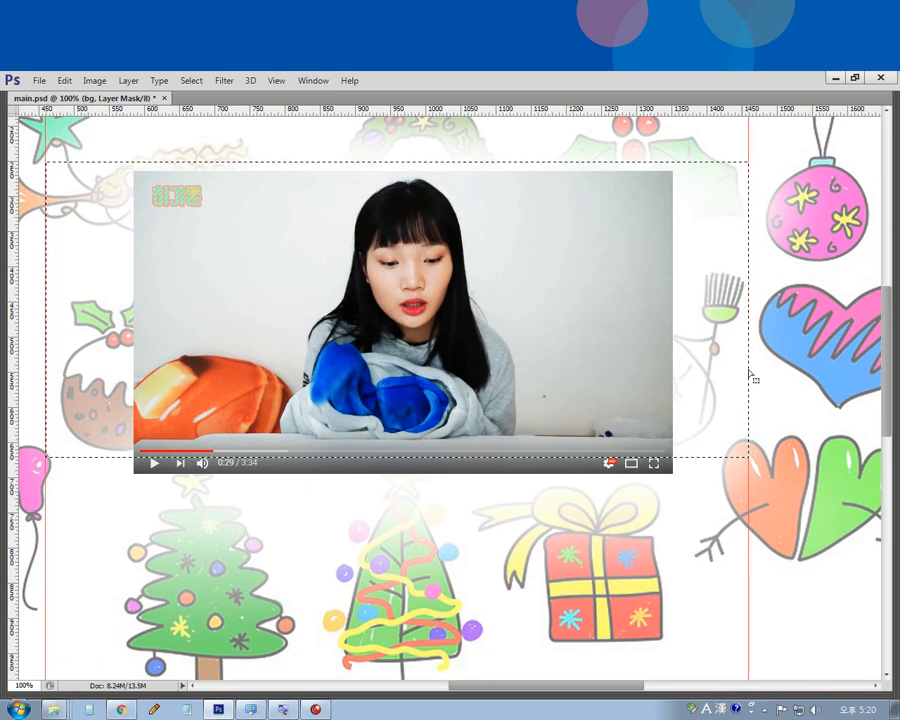
scroll(755, 378, up, 5)
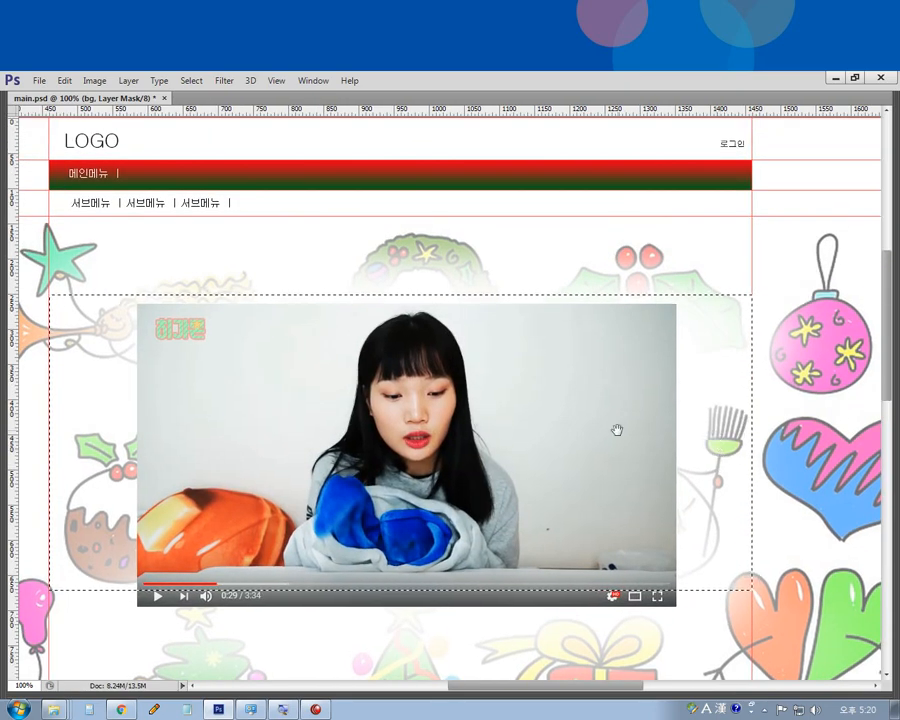
click(547, 281)
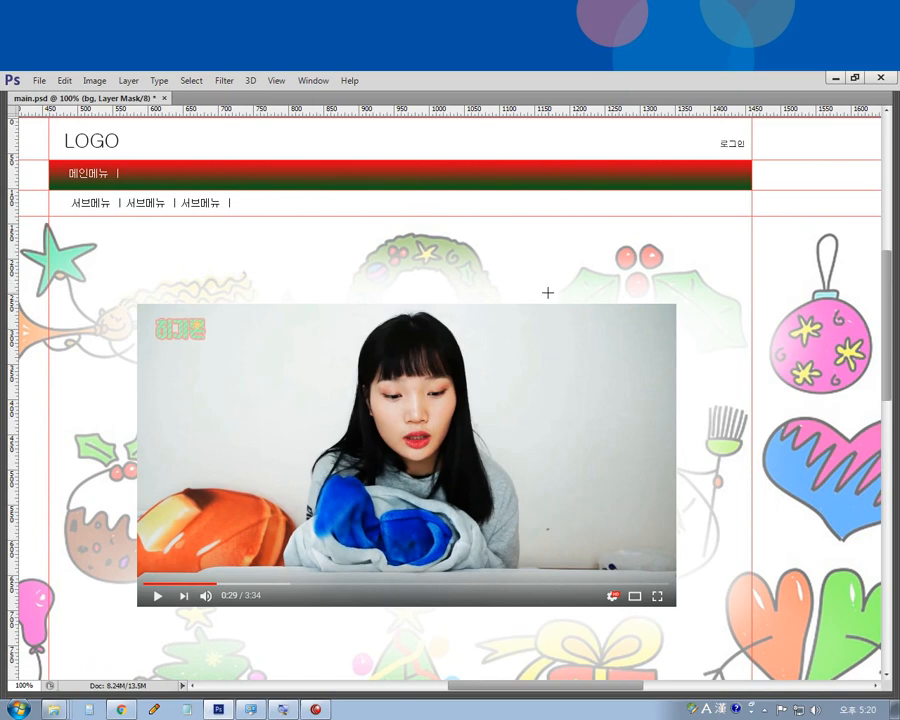
Step: Select a rectangle of about 784 × 451 px around the video with a narrow margin, and target the bg layer's image
drag(414, 303, 453, 298)
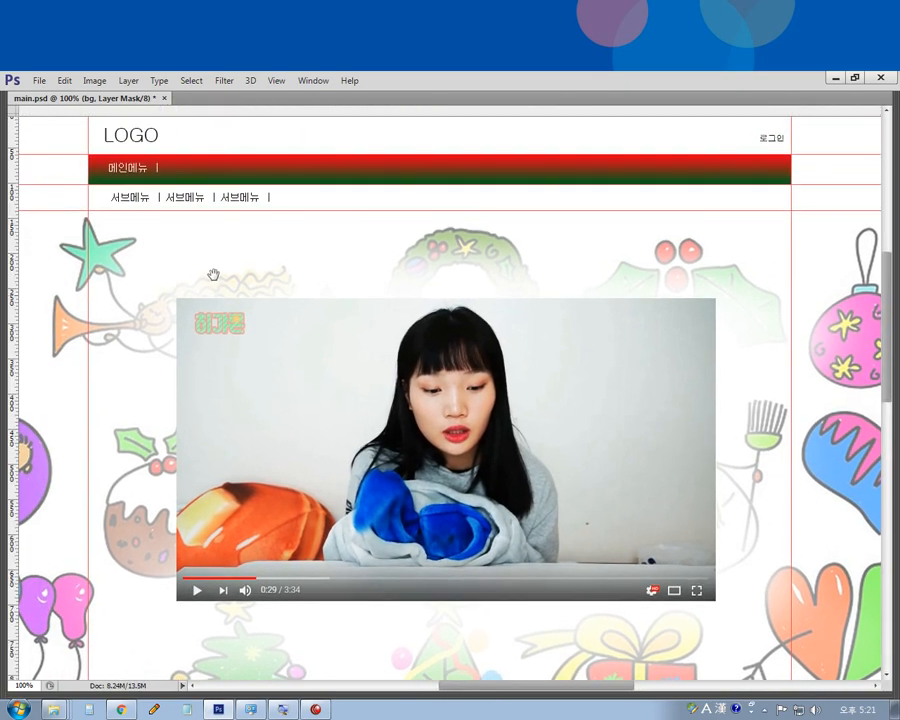
drag(213, 274, 707, 520)
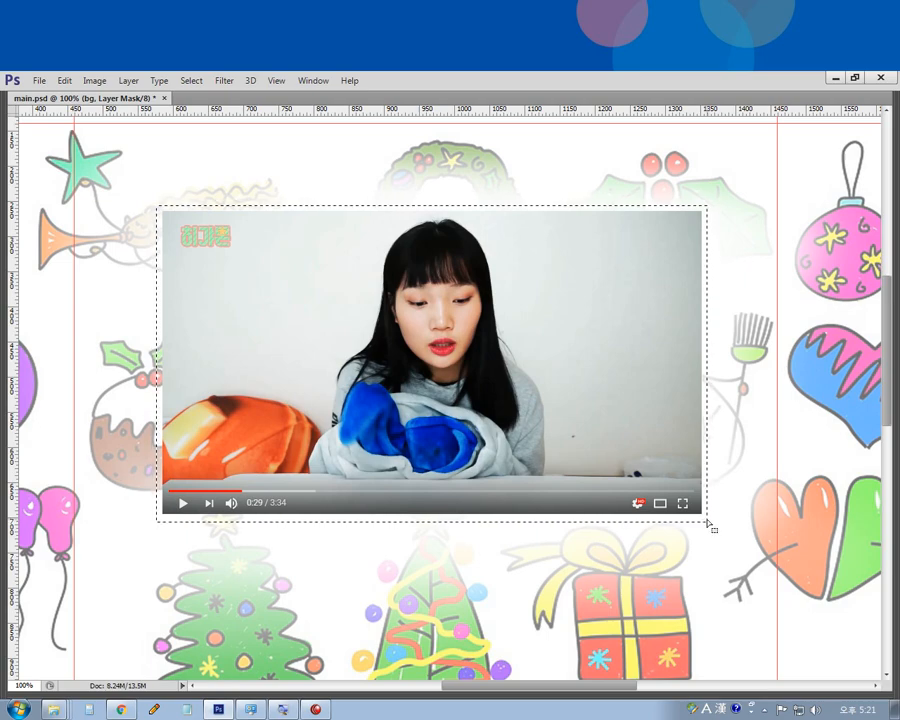
key(Tab)
click(793, 452)
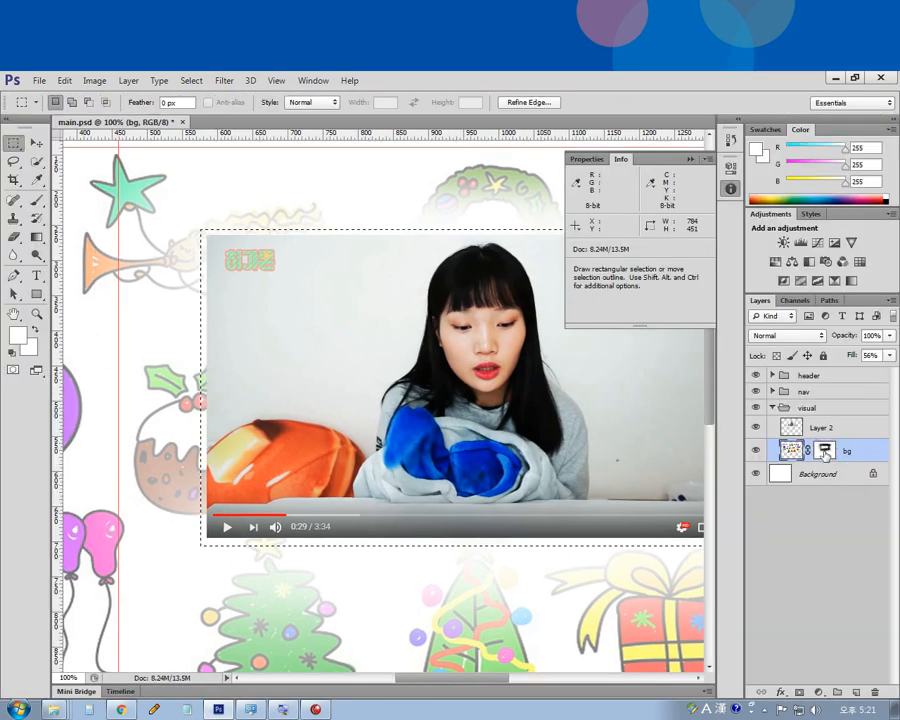
Step: Add a new layer above bg, fill the selection with the light orange sampled from the trumpet drawing, and deselect
key(ctrl+shift+alt+n)
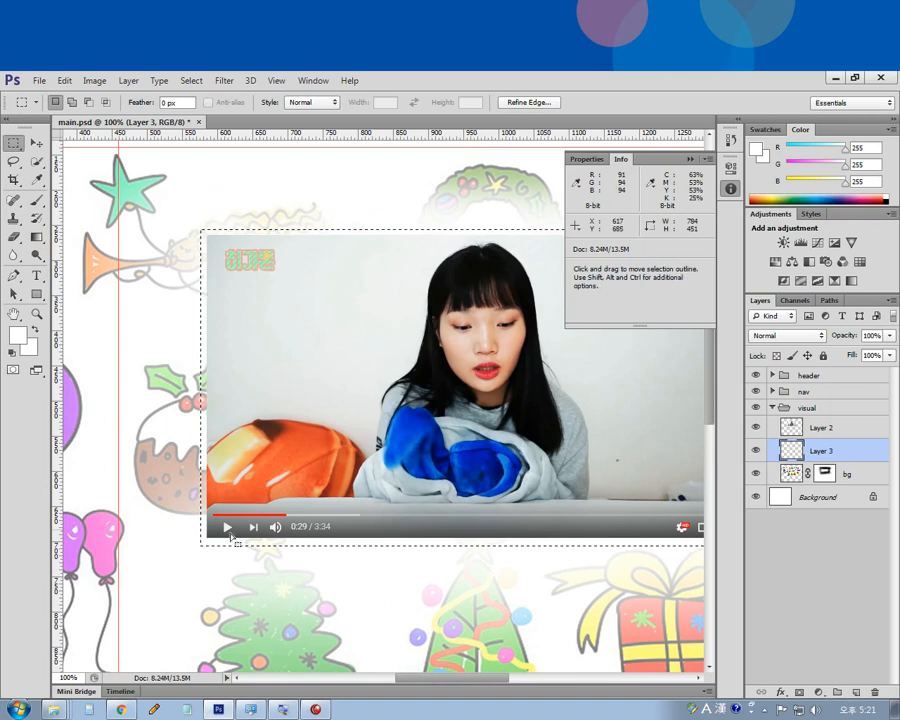
key(i)
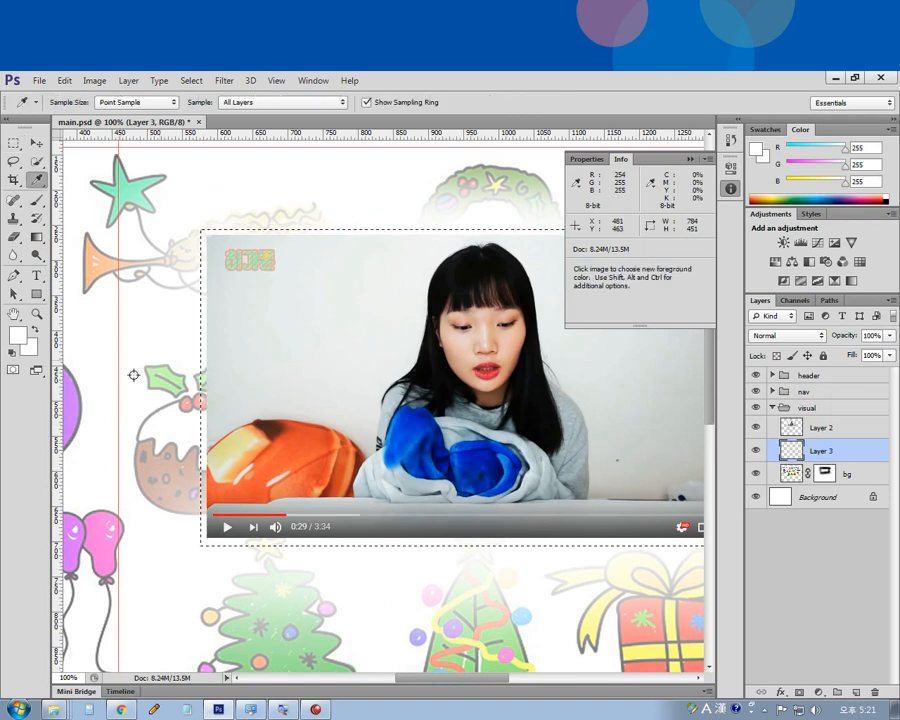
click(90, 276)
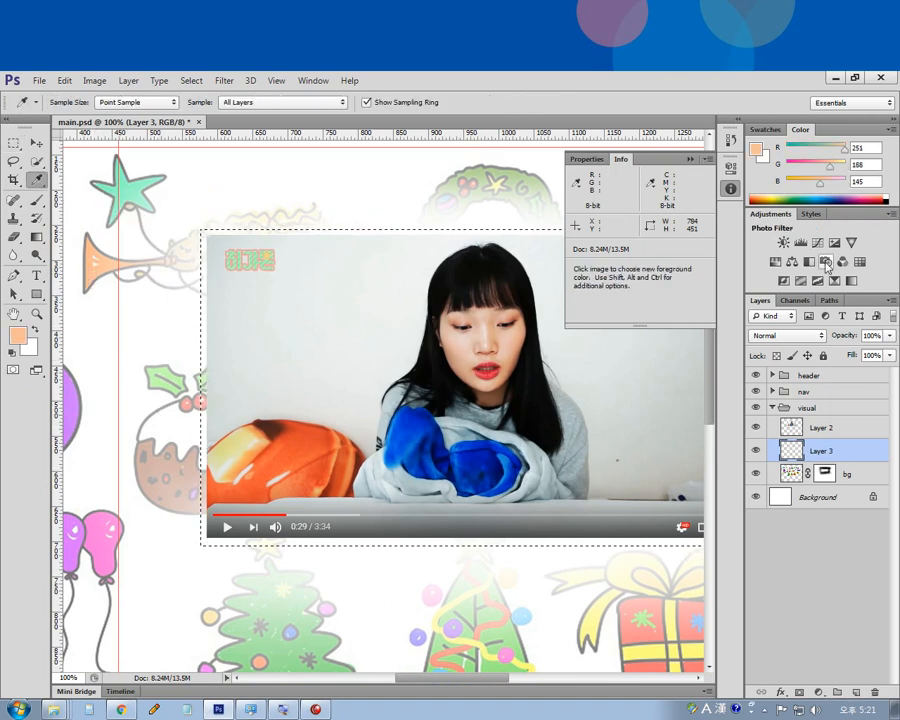
key(alt+BackSpace)
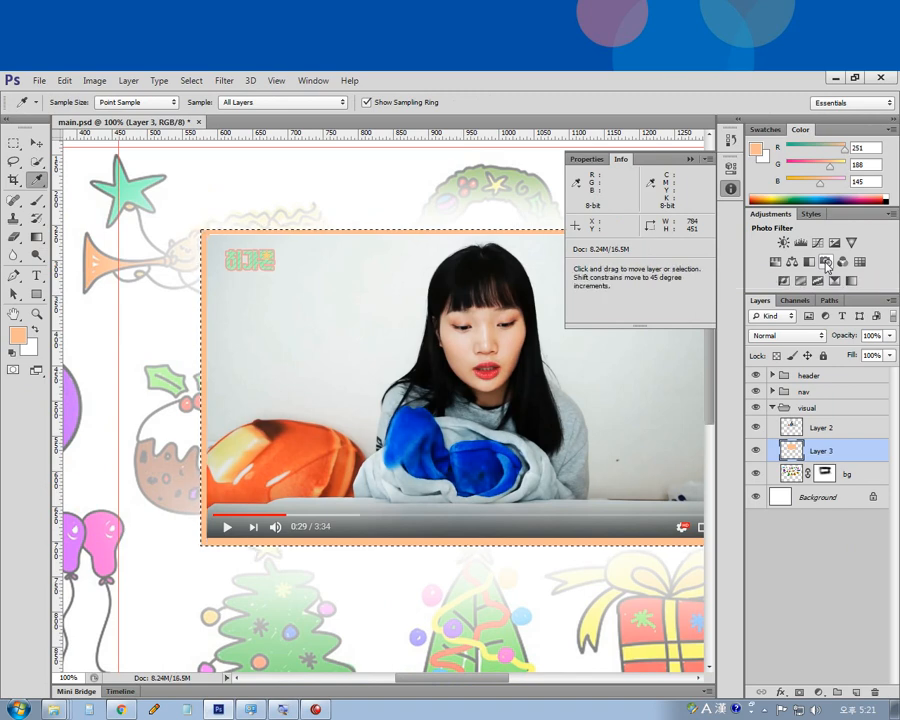
key(ctrl+d)
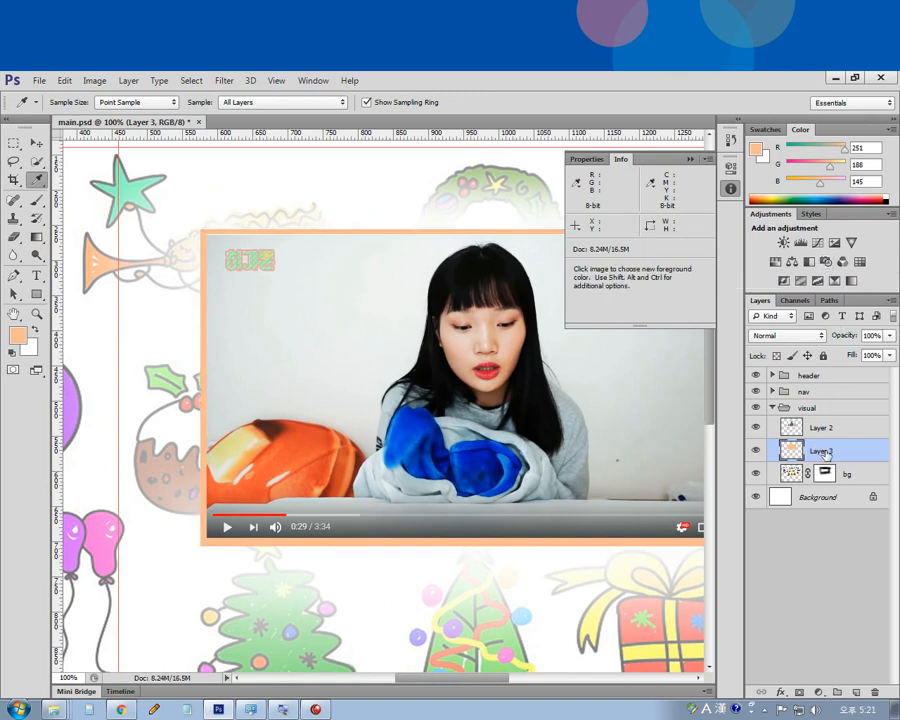
Step: Add a Bevel & Emboss effect to Layer 3 using the Pillow Emboss style
click(781, 691)
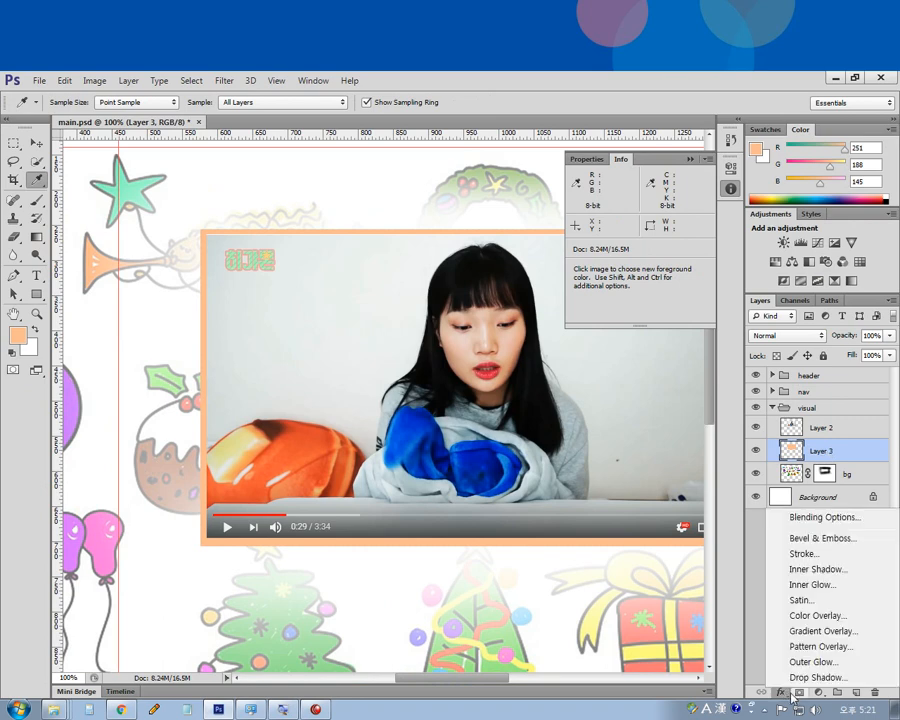
click(822, 538)
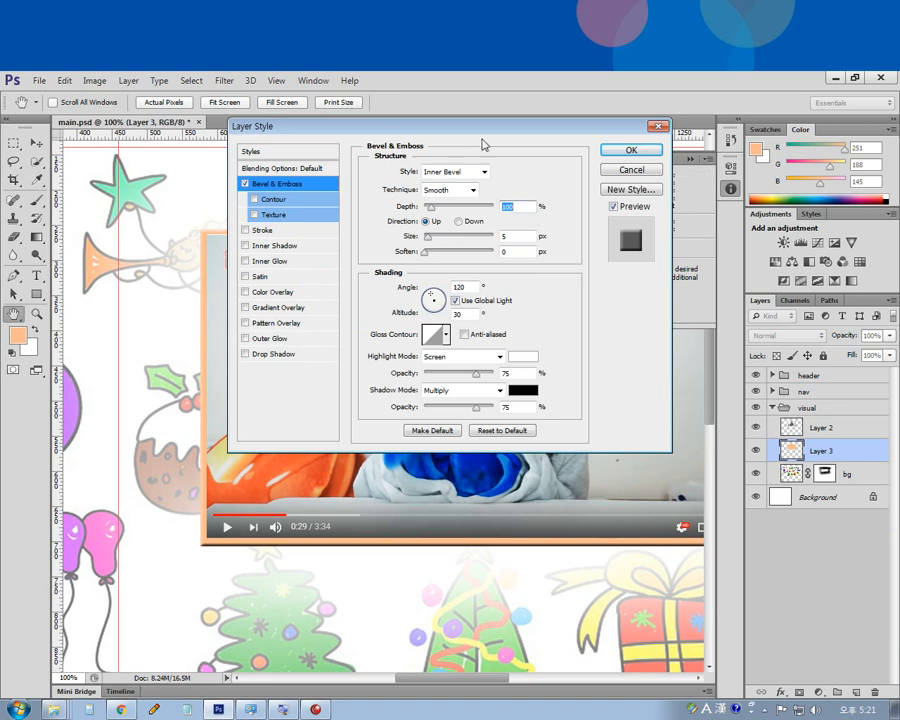
drag(482, 144, 592, 328)
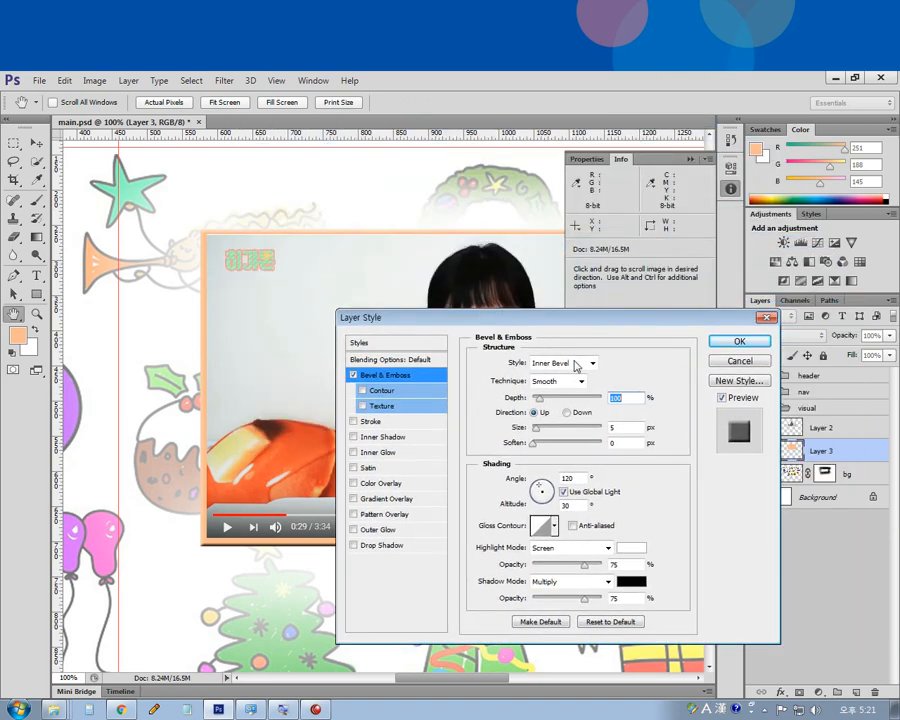
click(578, 364)
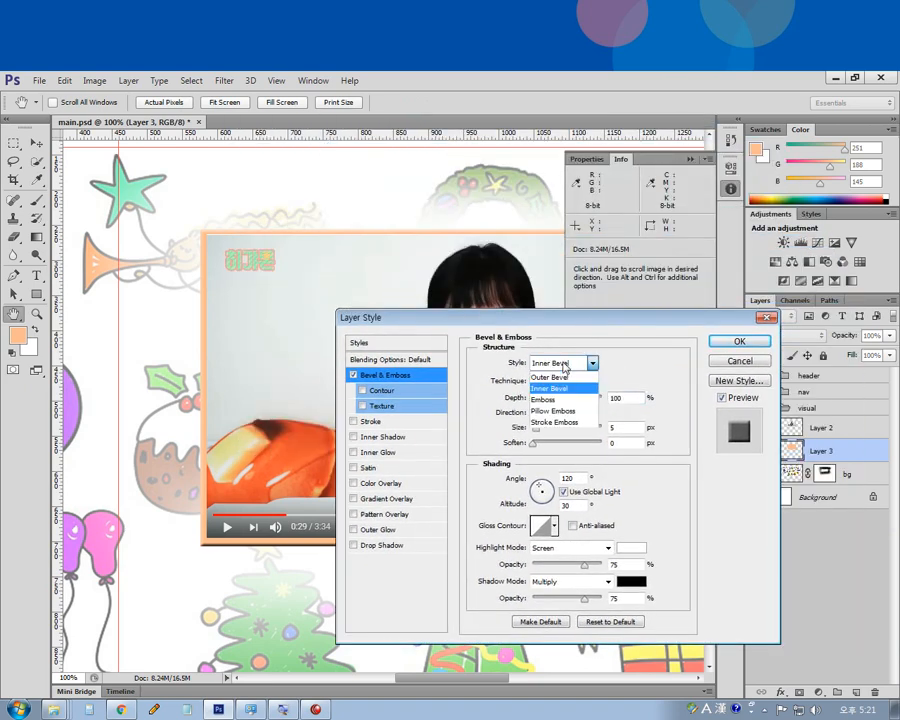
click(569, 411)
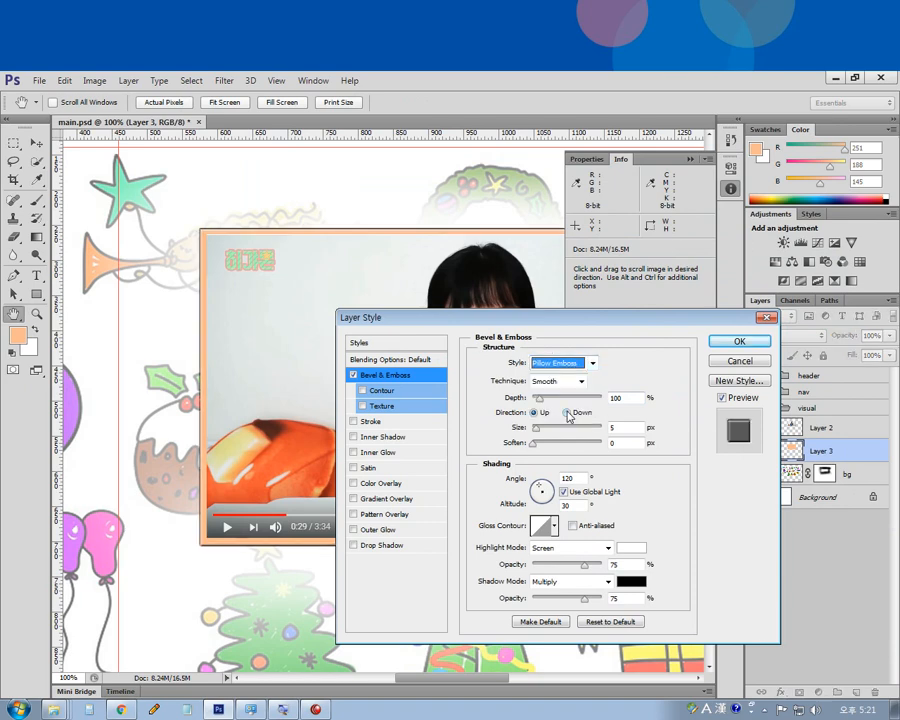
Step: Set the emboss size to 9 px and its shadow opacity to 21%, and apply the layer style
drag(542, 432, 548, 440)
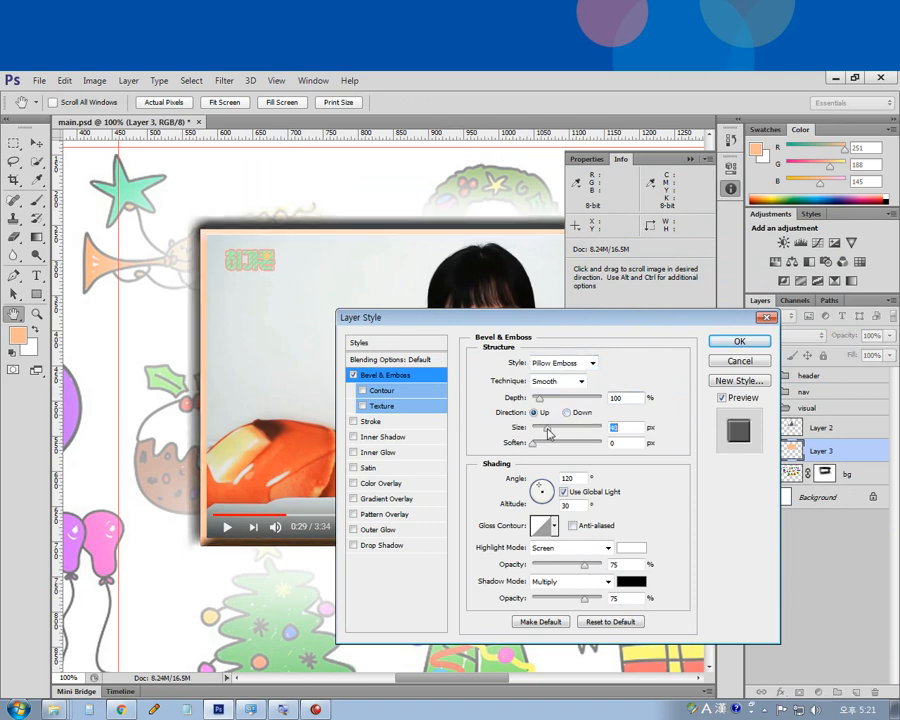
drag(585, 598, 547, 601)
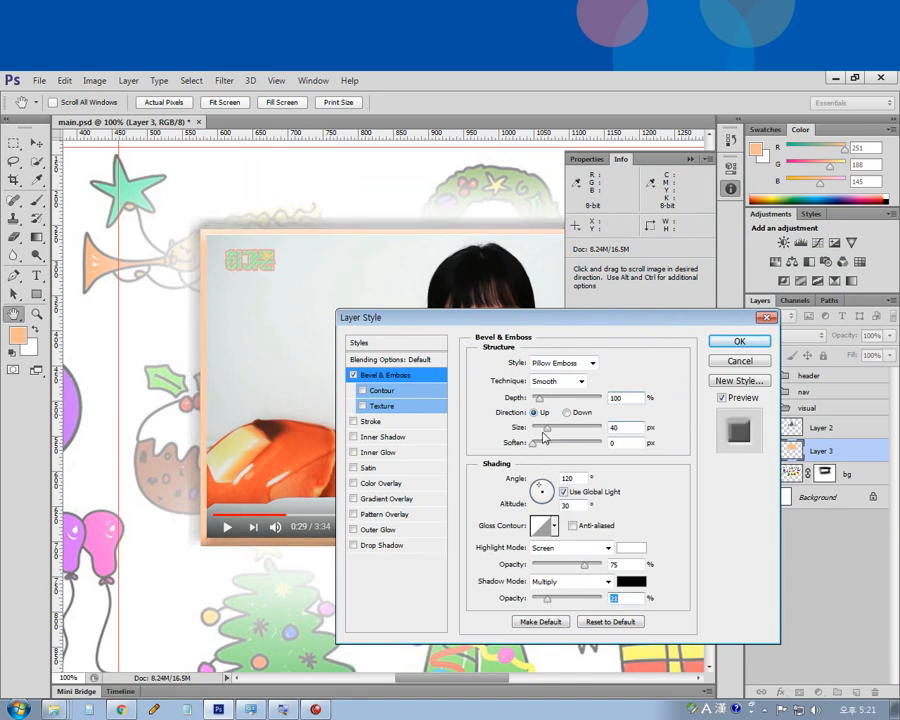
drag(542, 434, 538, 431)
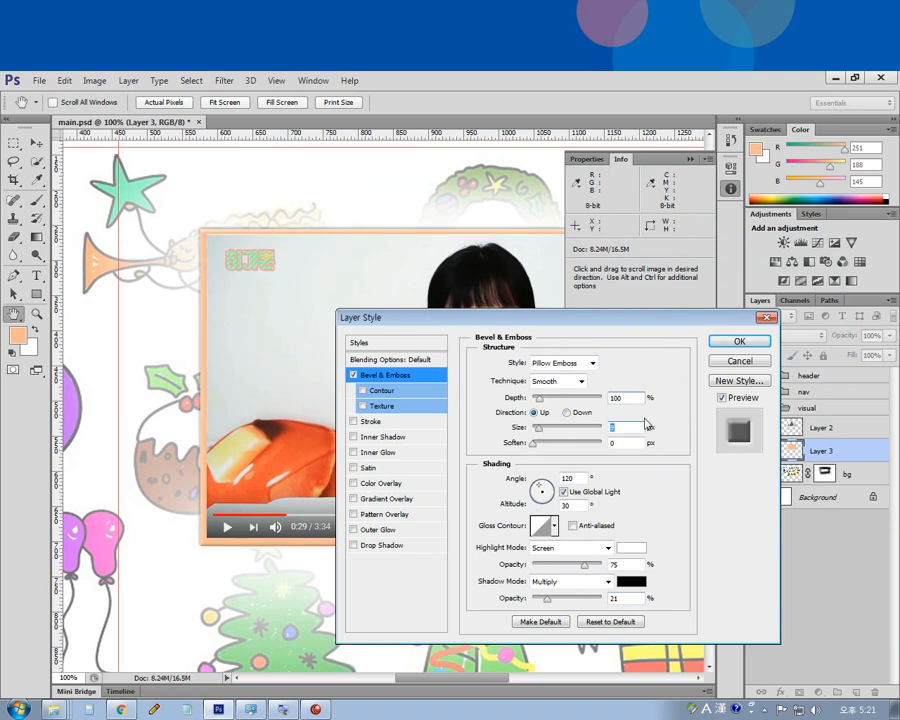
key(Return)
key(i)
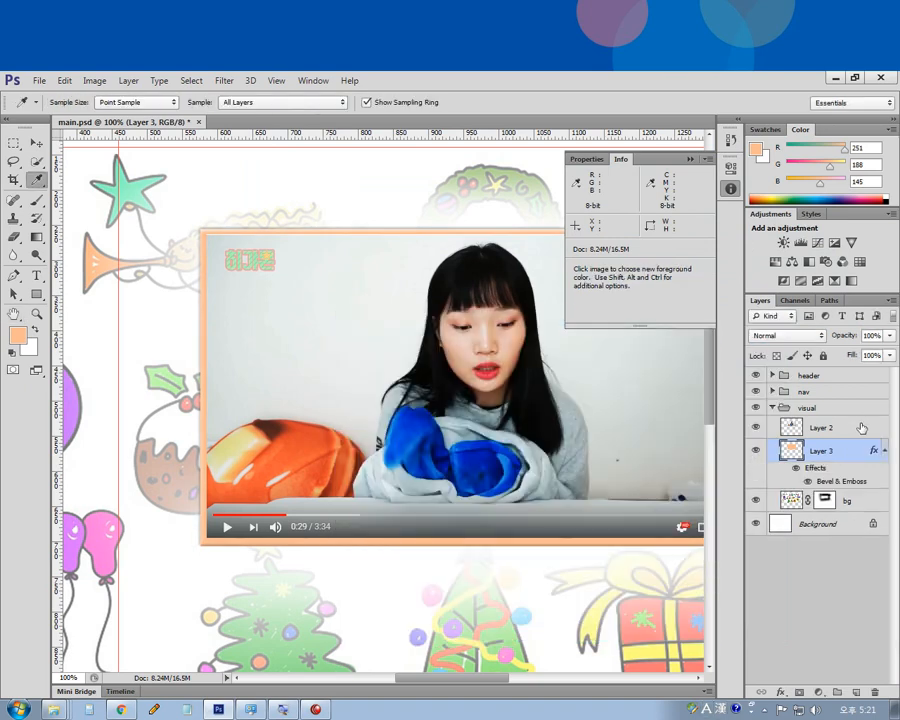
Step: Collapse the visual group and save main.psd
key(ctrl+minus)
key(ctrl+minus)
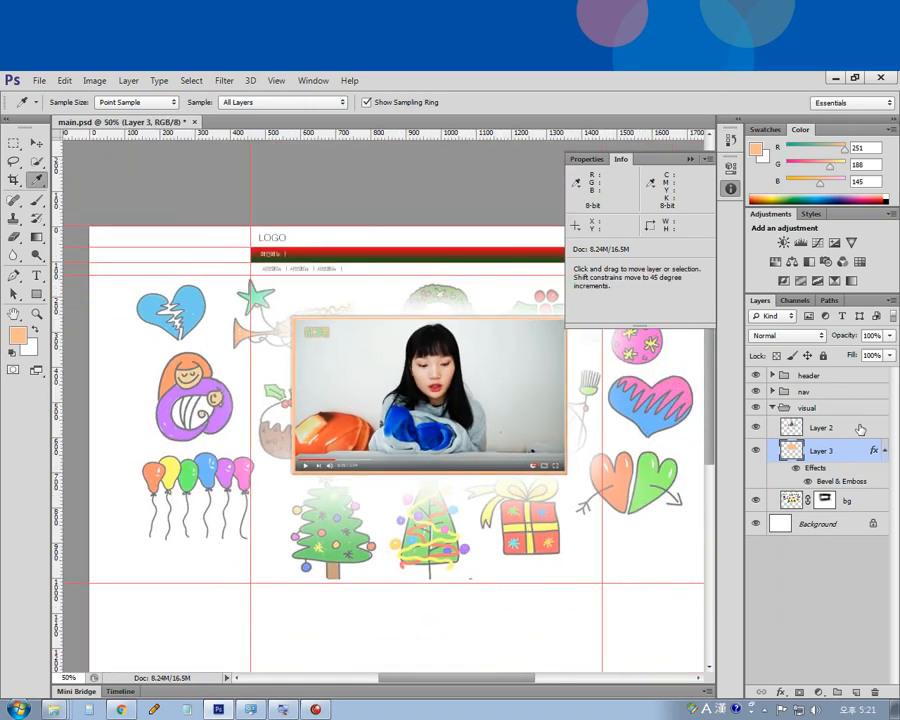
key(space)
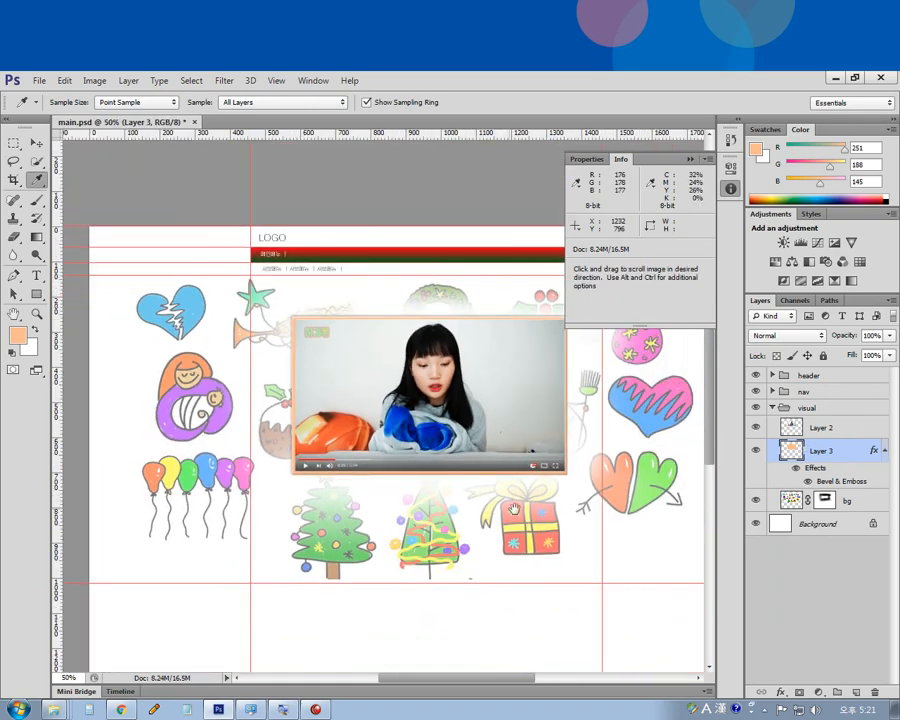
drag(510, 505, 483, 496)
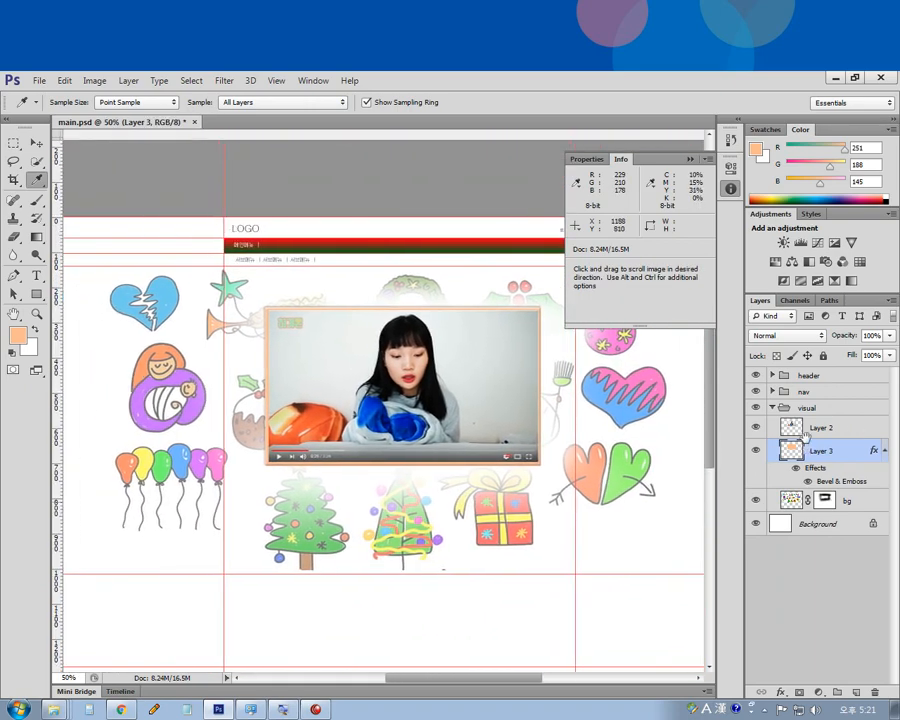
click(772, 408)
key(ctrl+s)
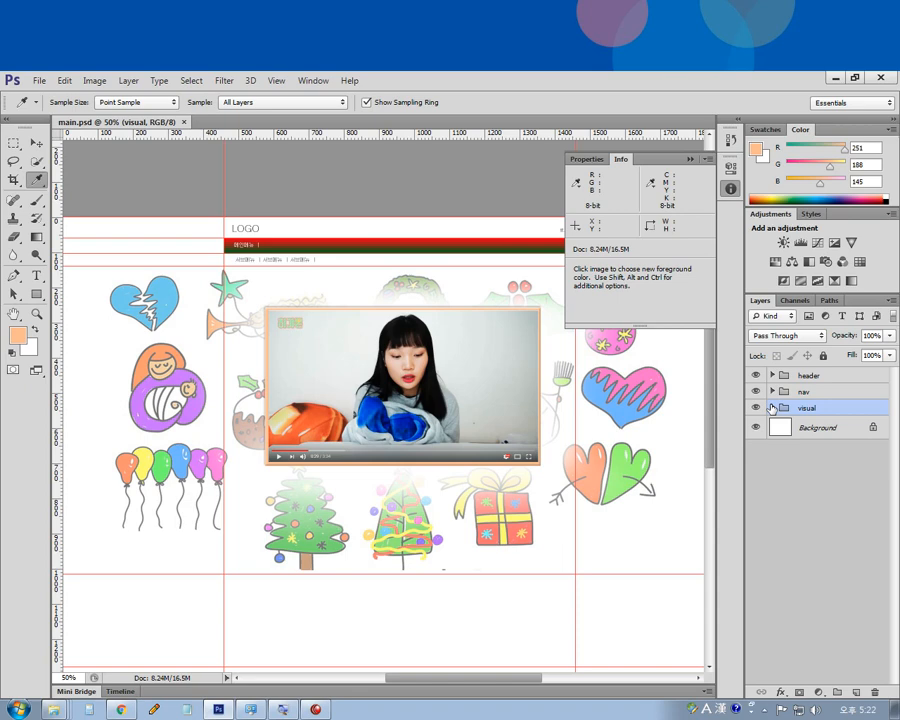
key(ctrl+s)
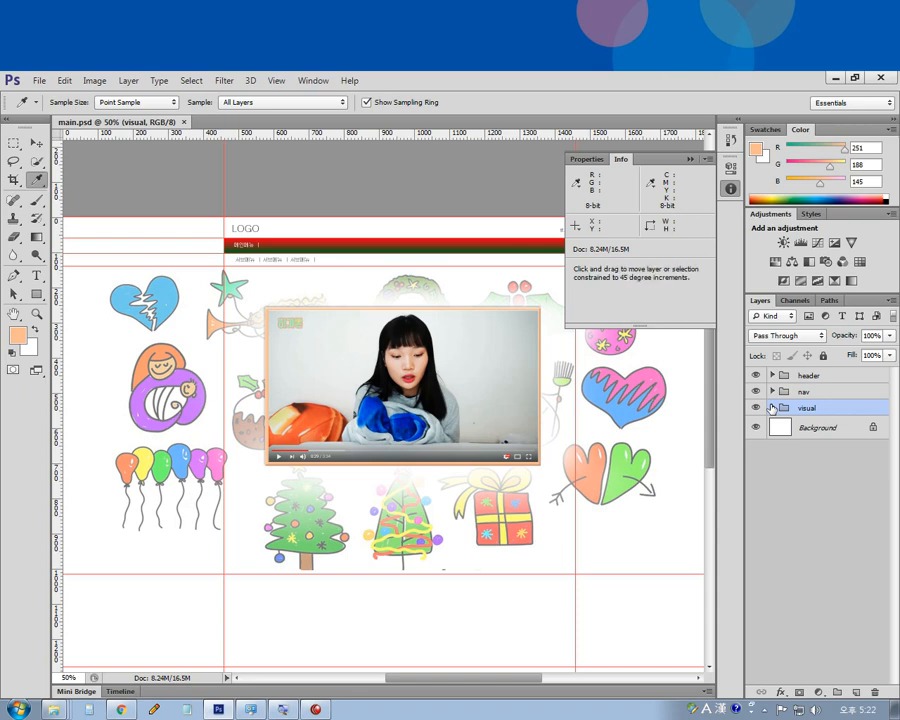
Step: Start saving the document under a new location, choosing the img folder inside d-6
click(38, 80)
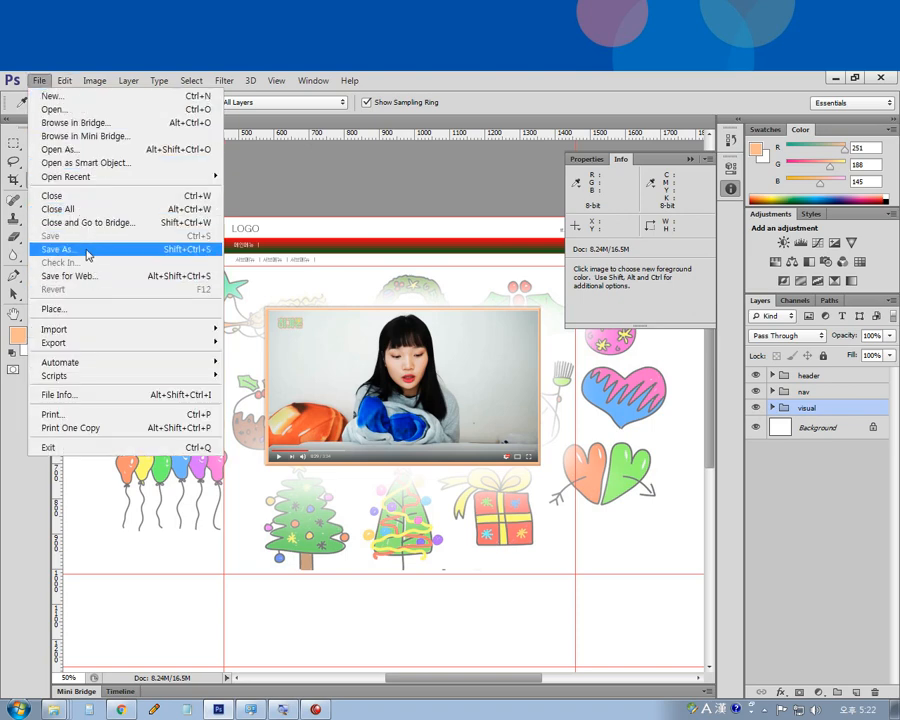
click(88, 250)
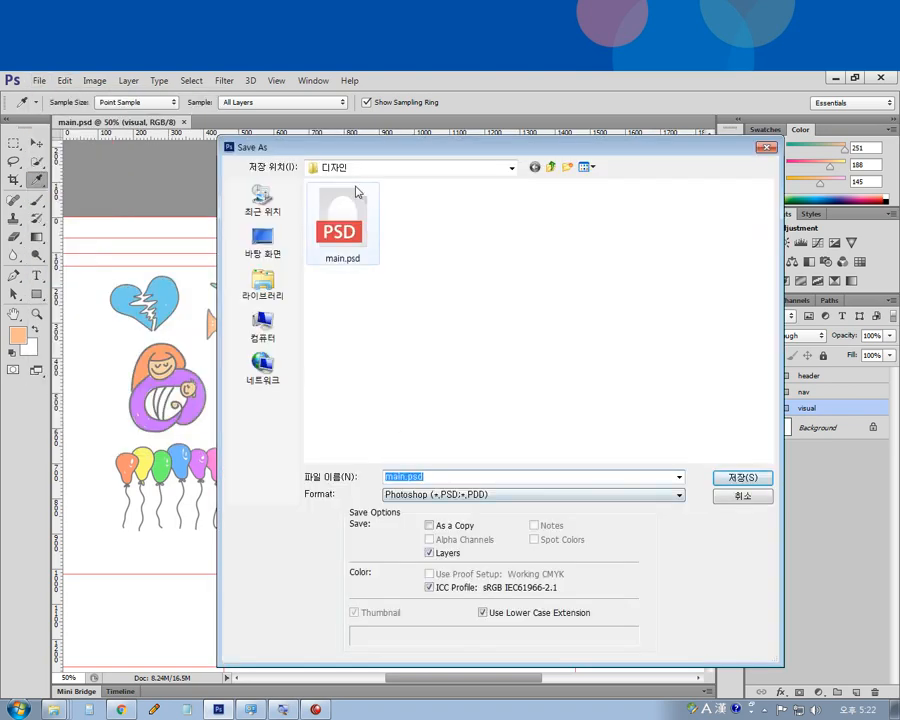
click(550, 166)
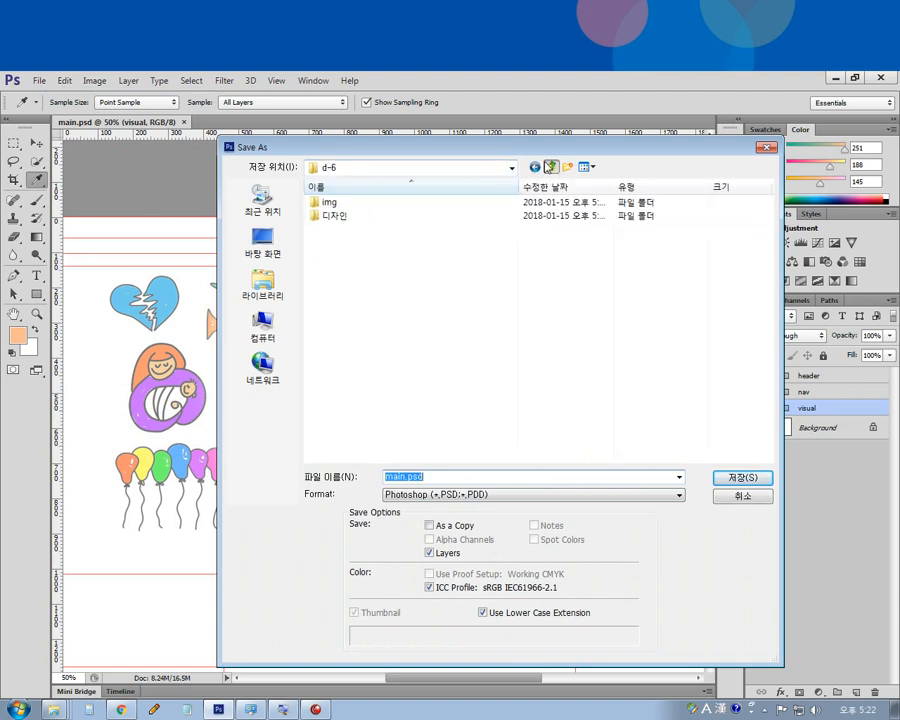
double_click(336, 203)
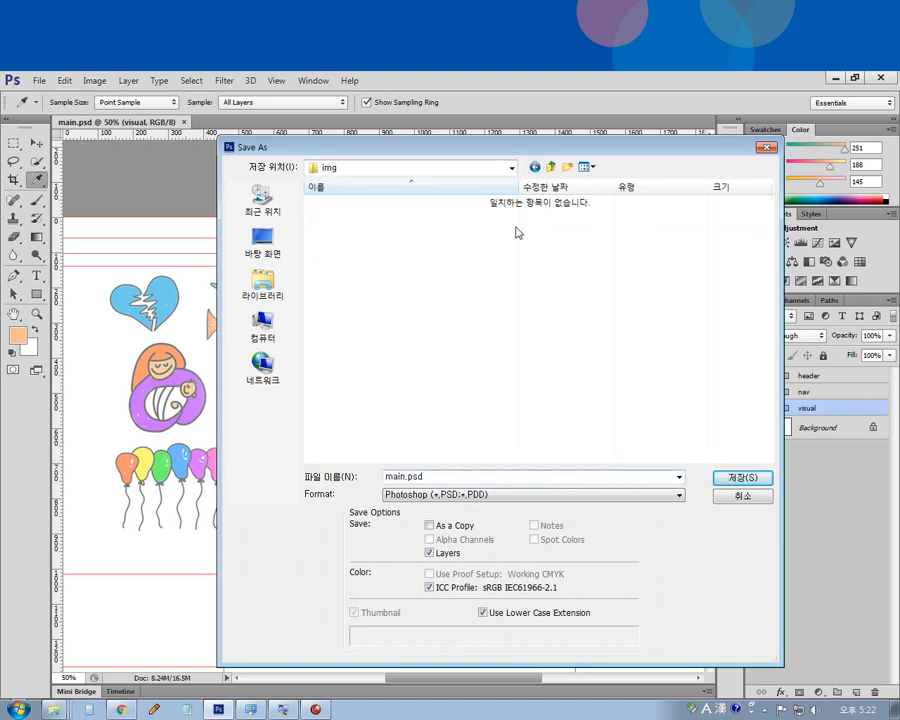
click(548, 167)
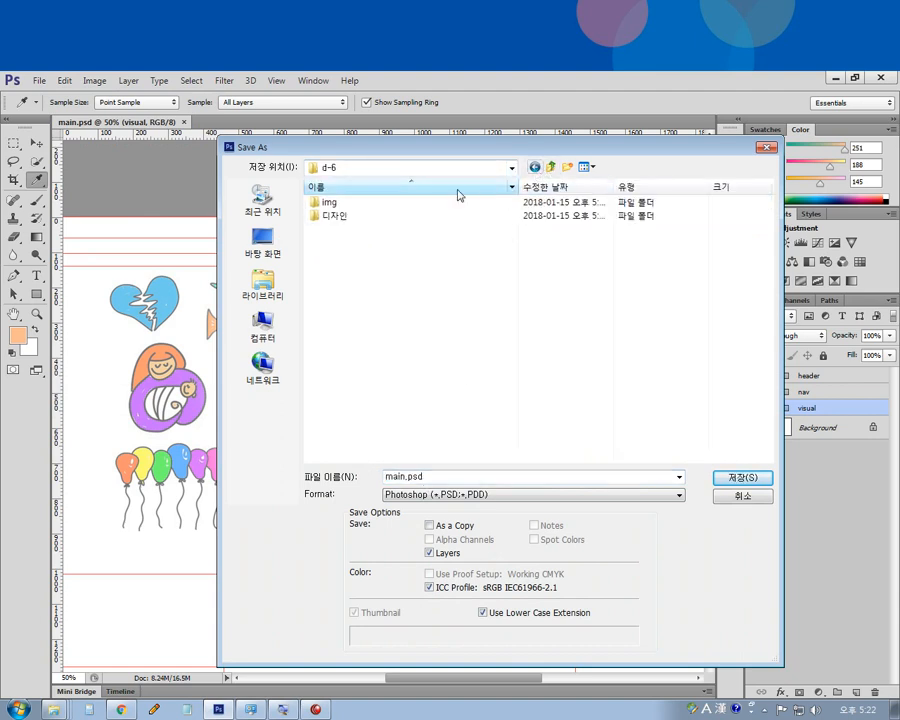
double_click(336, 203)
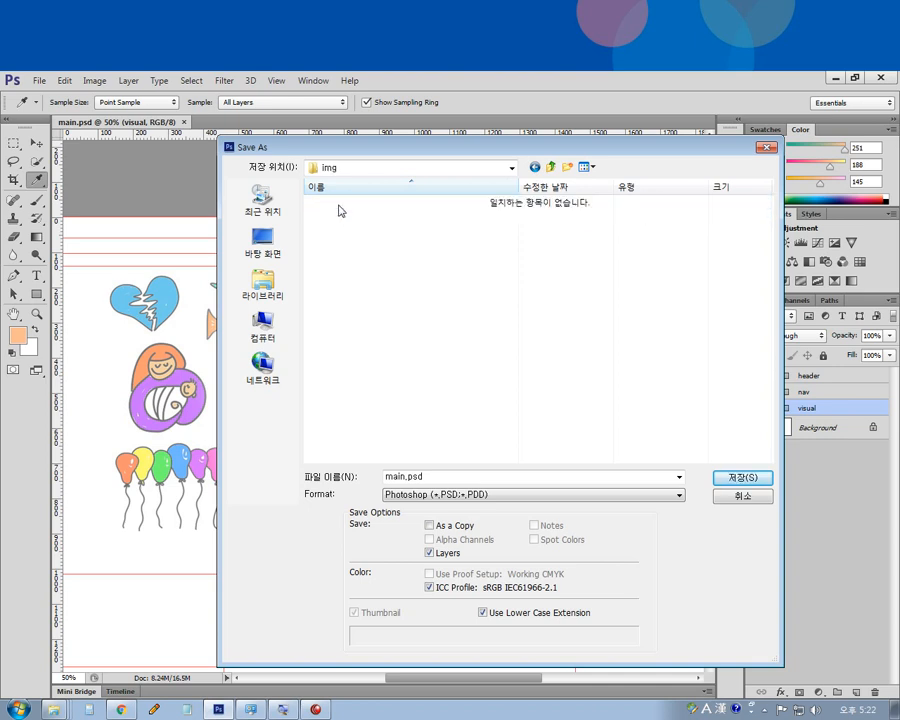
Step: Save a JPEG copy named main.jpg at quality 12
click(441, 496)
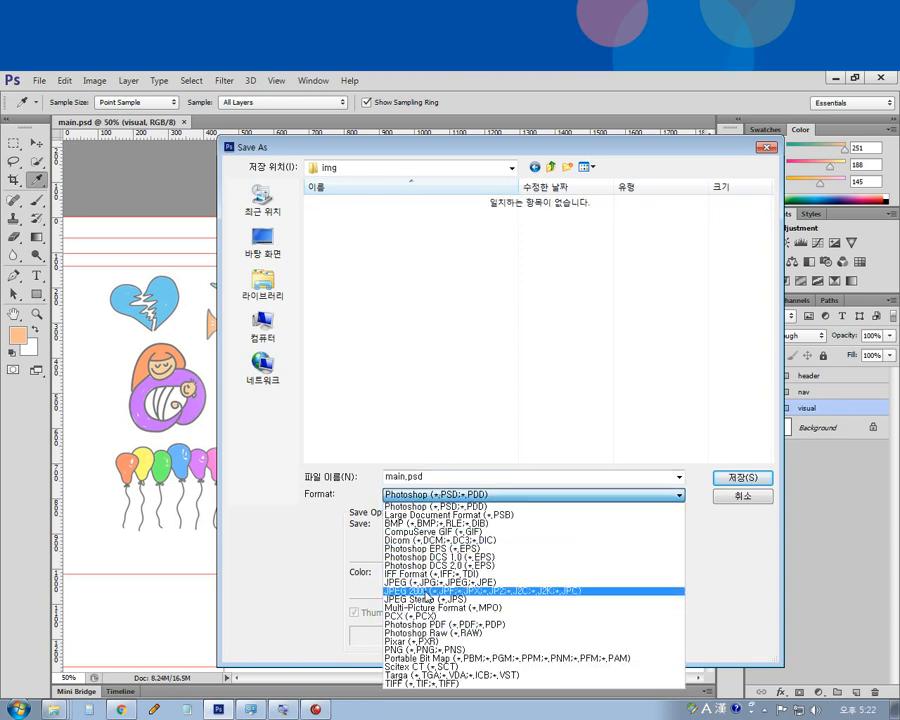
click(430, 582)
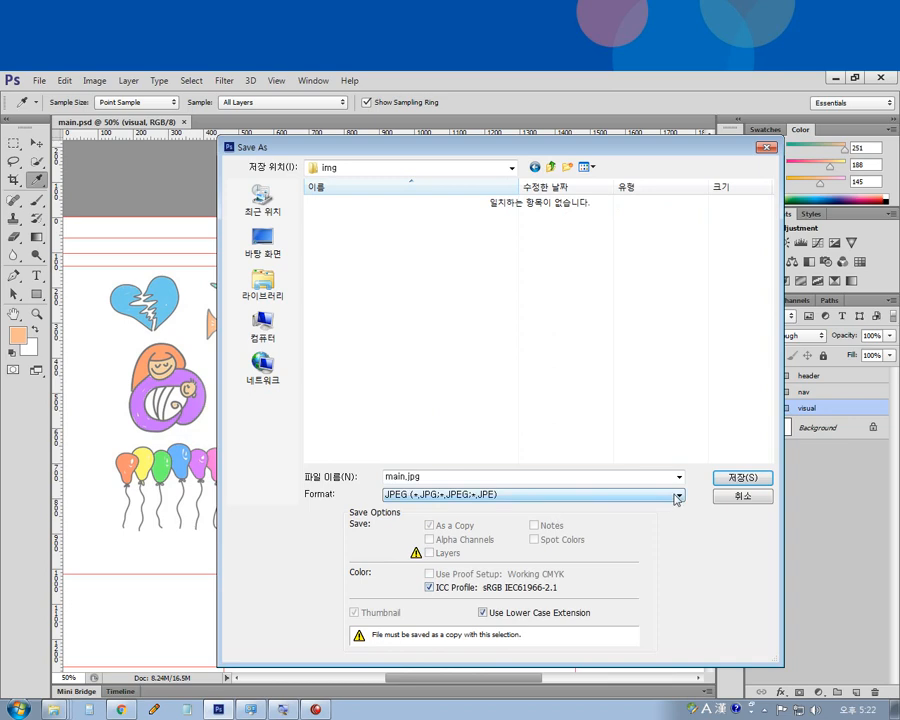
click(726, 479)
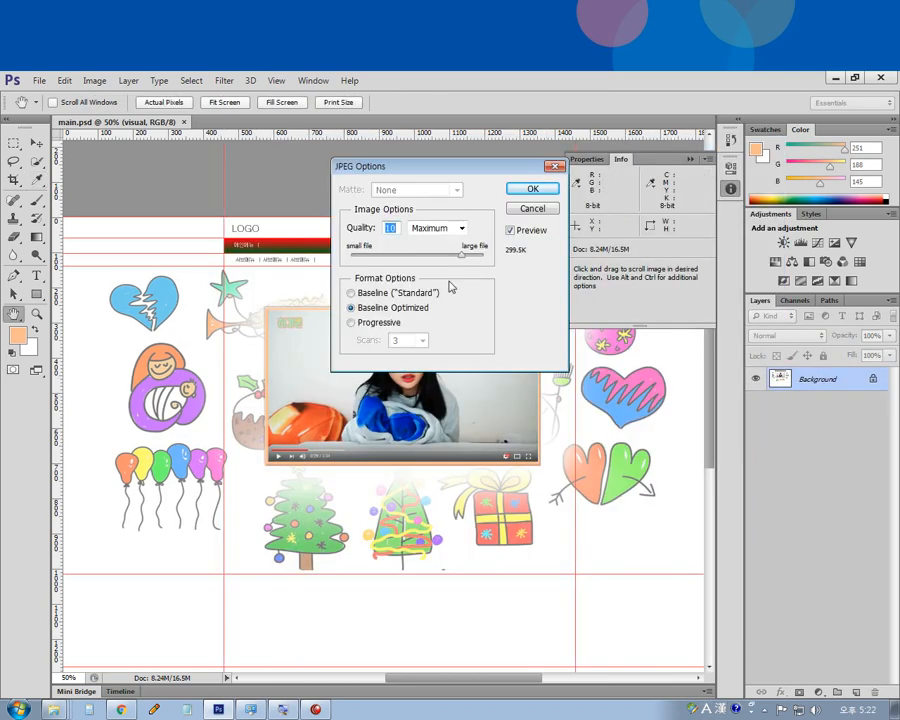
drag(462, 255, 483, 255)
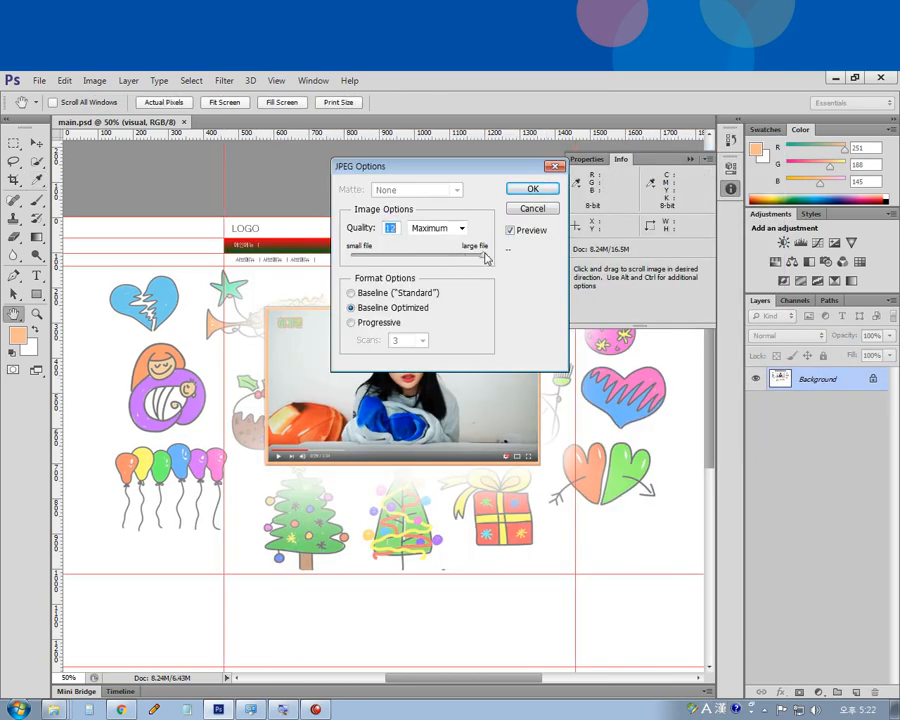
click(530, 188)
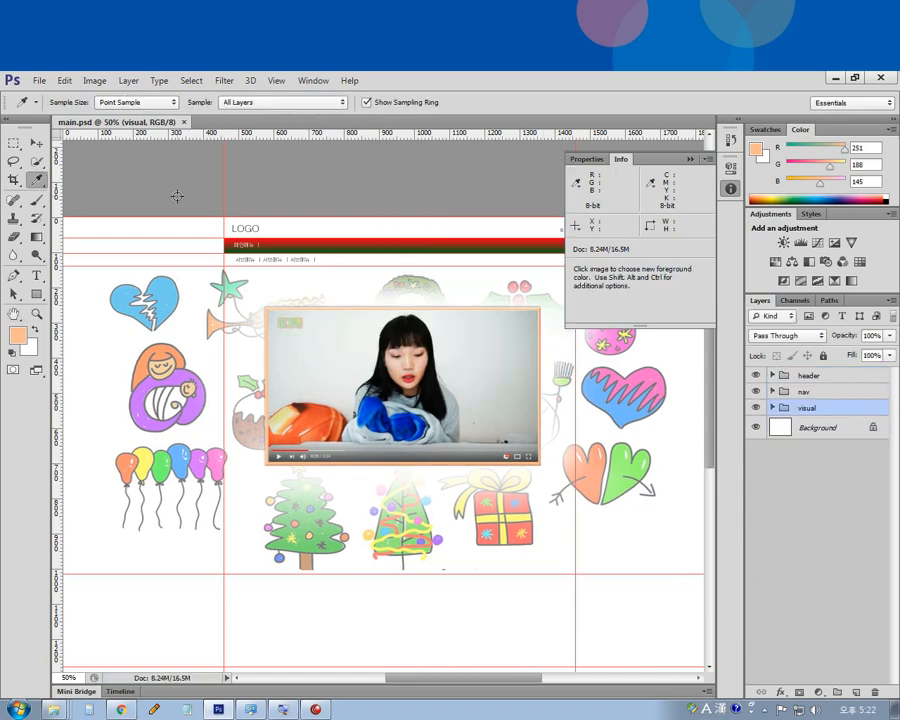
click(14, 143)
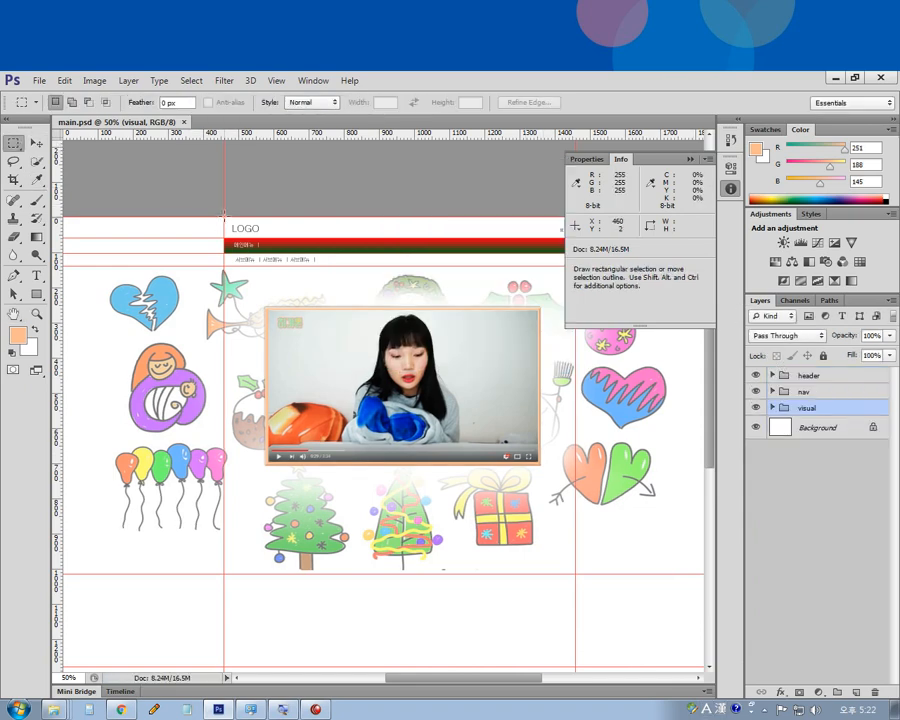
drag(224, 215, 276, 273)
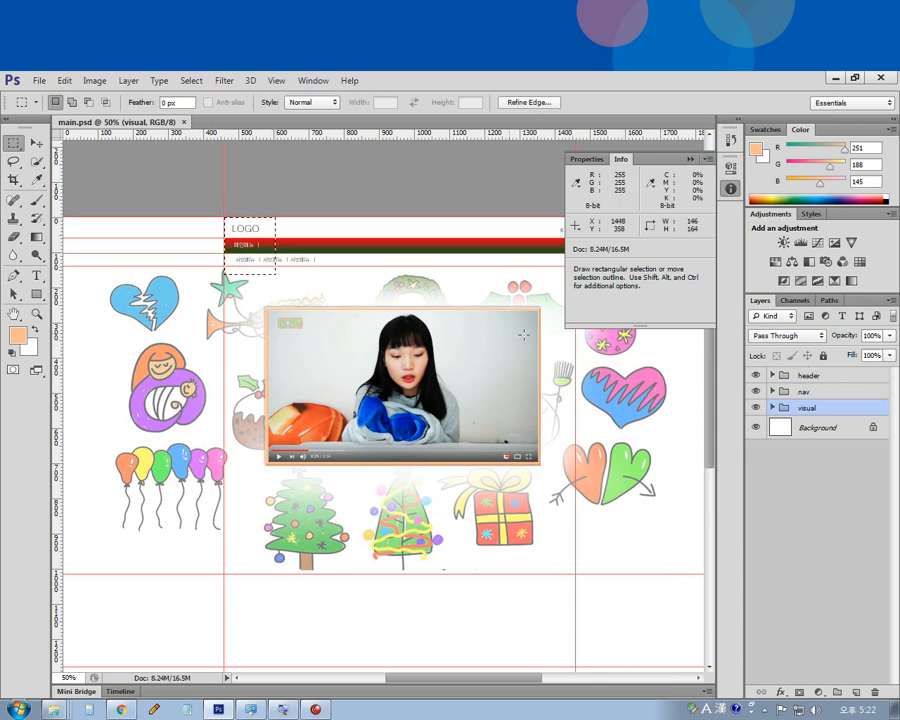
click(812, 391)
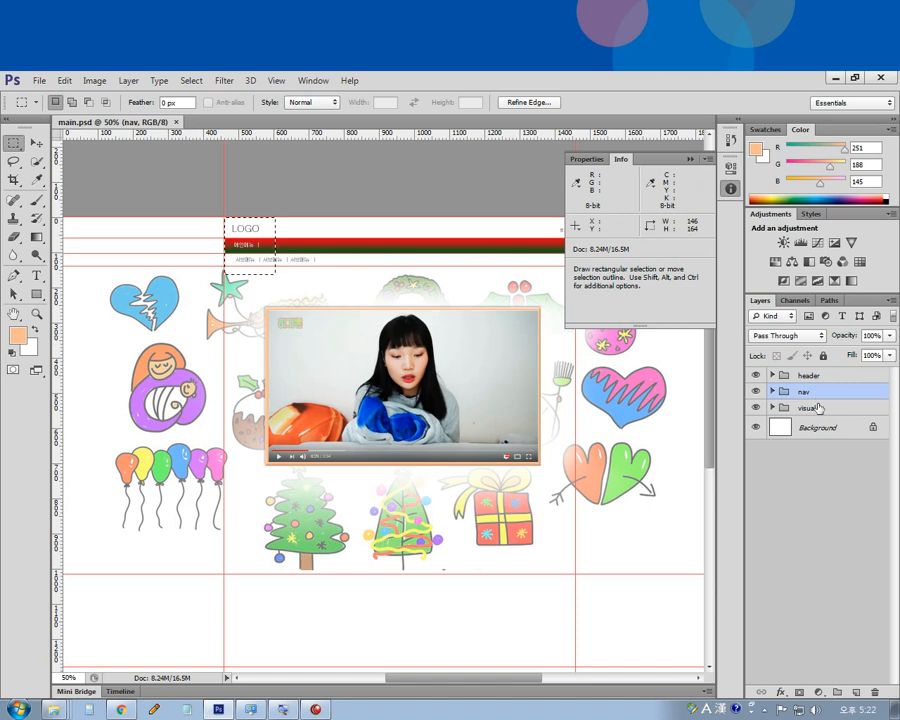
click(812, 407)
click(487, 292)
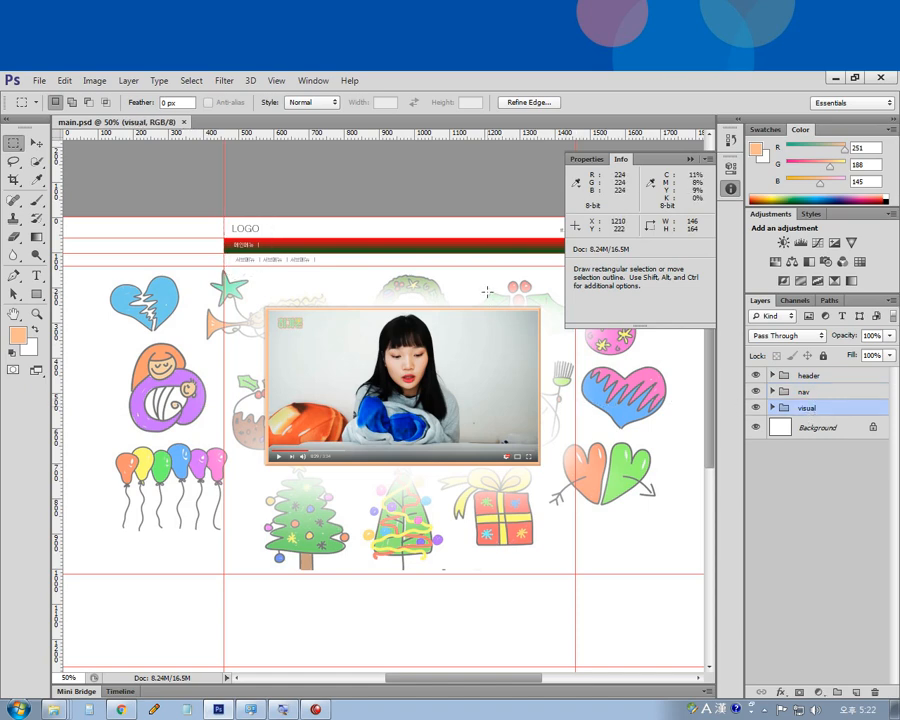
Step: Close main.psd and open the flattened main.jpg
key(ctrl)
key(ctrl+w)
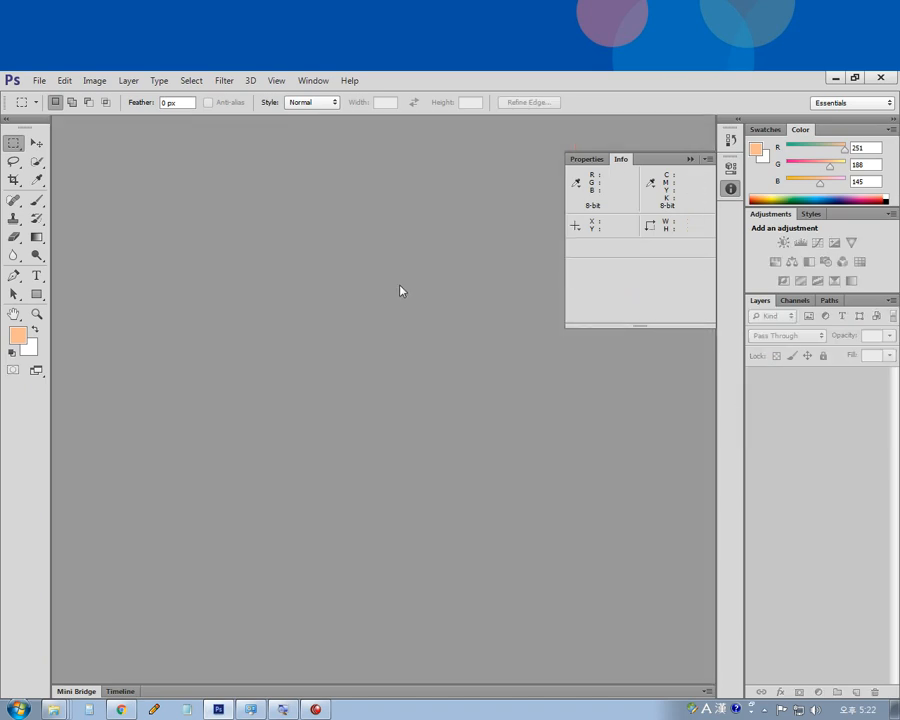
key(ctrl+o)
double_click(370, 242)
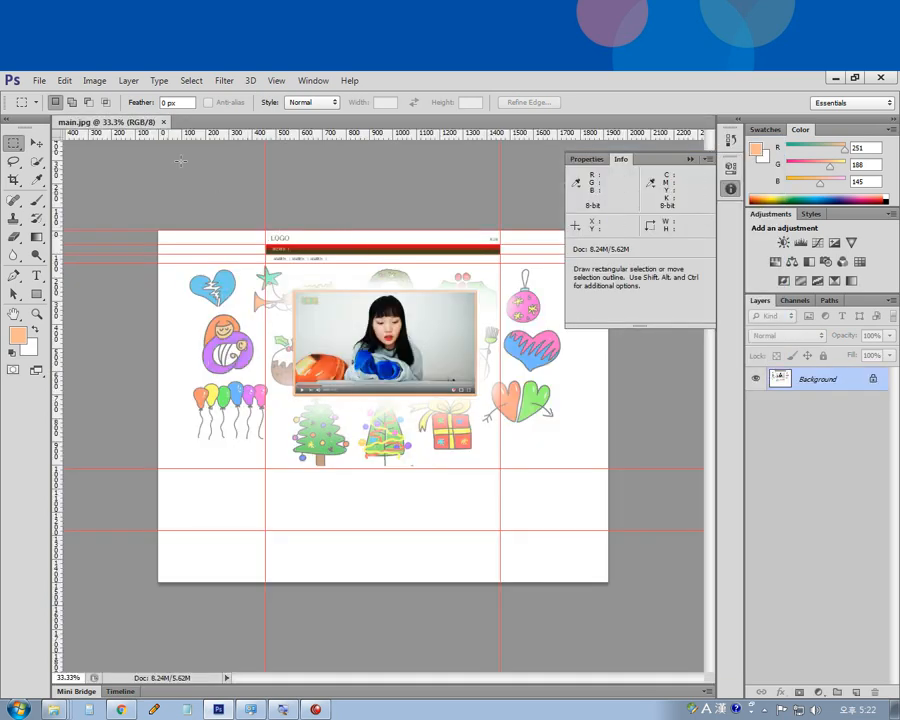
click(40, 81)
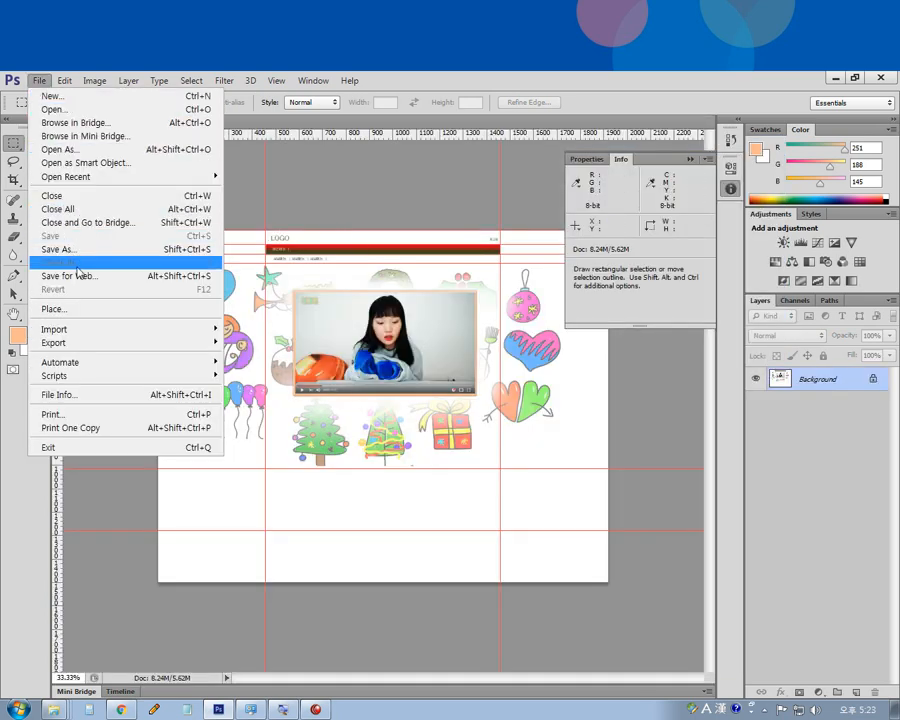
click(357, 222)
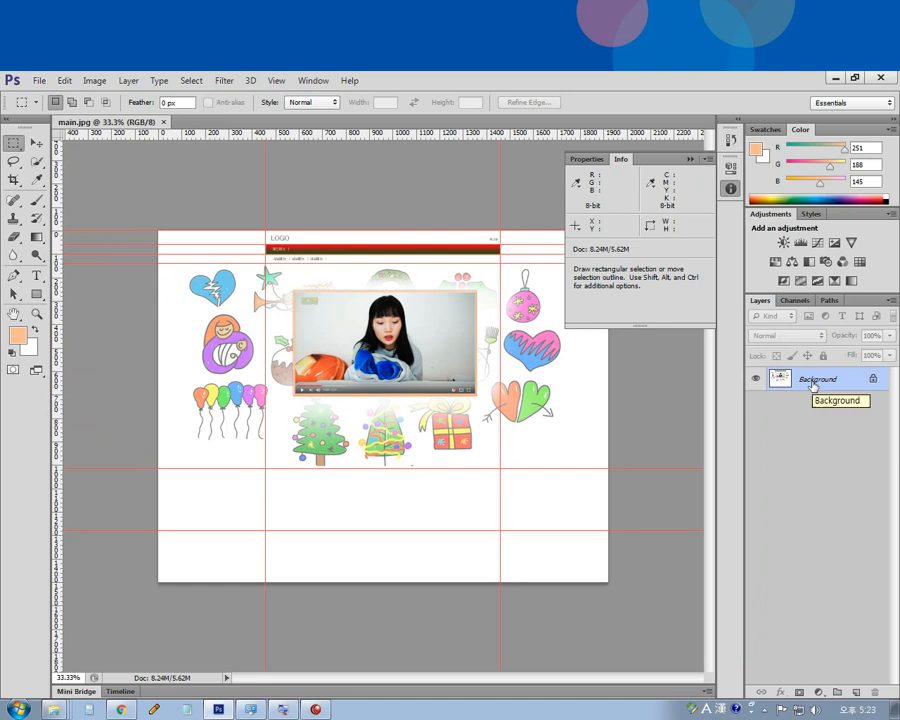
key(ctrl+equal)
key(ctrl+equal)
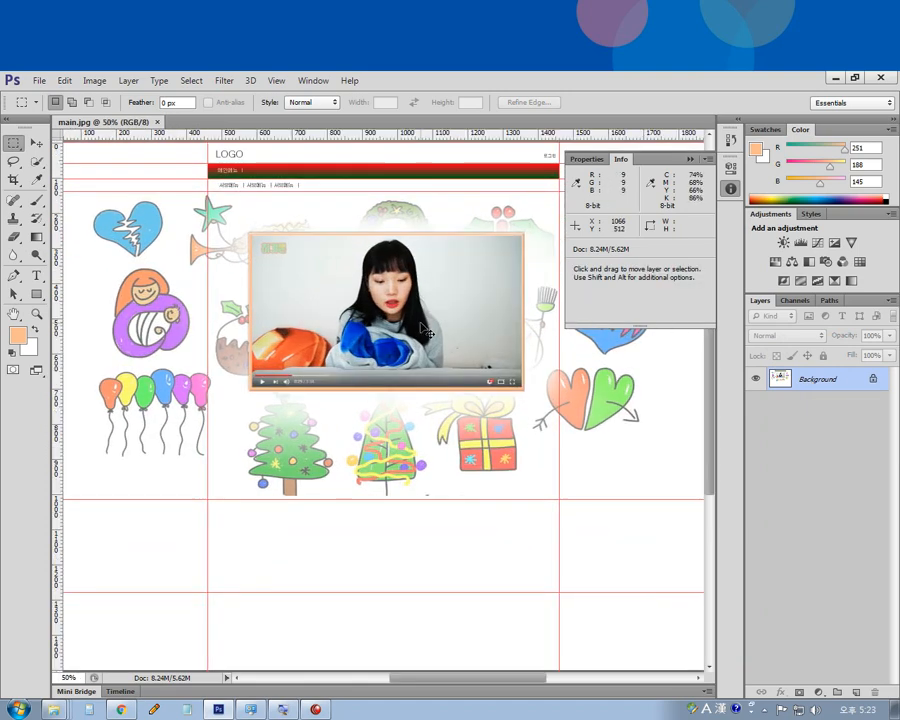
drag(351, 345, 424, 508)
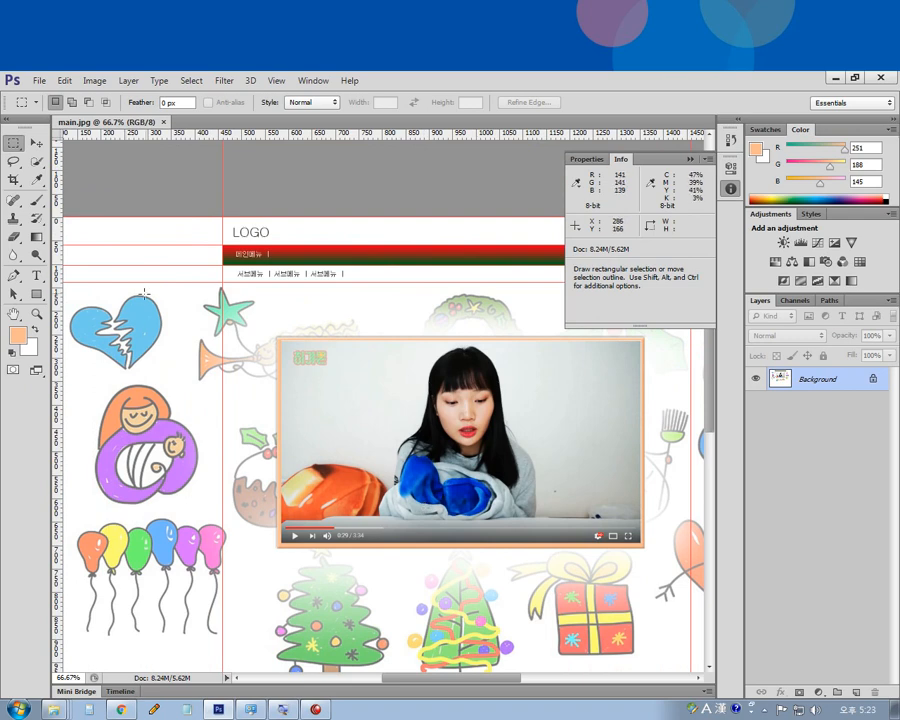
Step: Close main.jpg, reopen main.psd and expand the visual group
drag(306, 209, 314, 270)
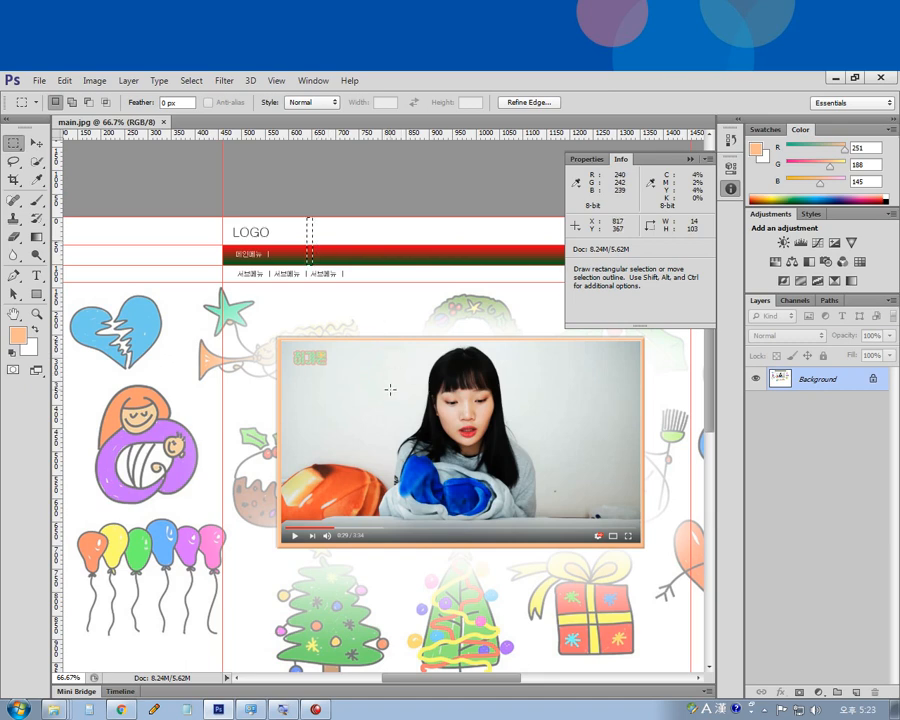
click(348, 371)
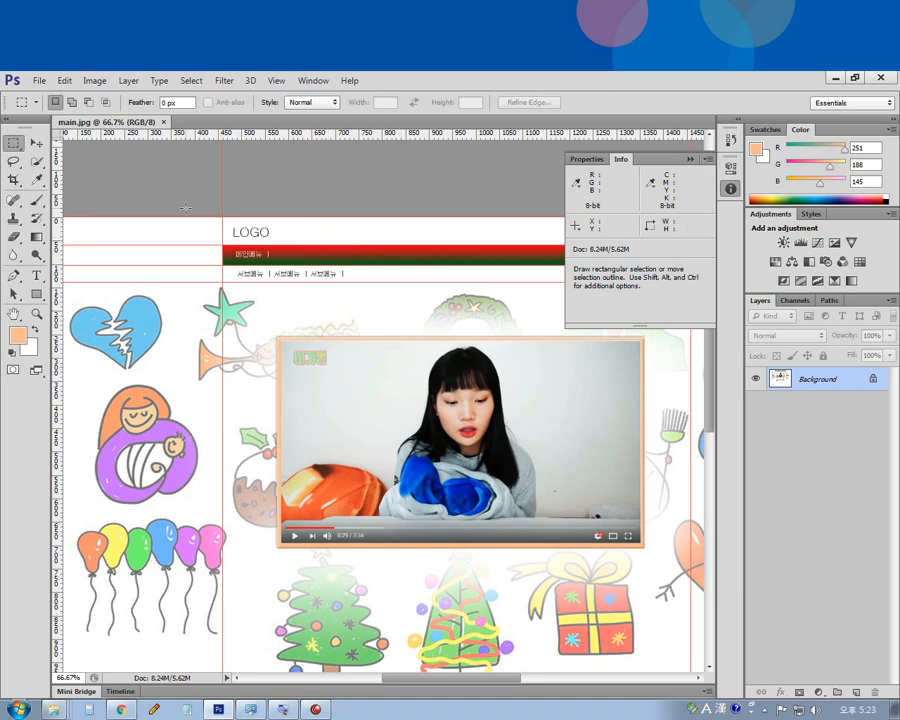
key(ctrl)
key(ctrl+w)
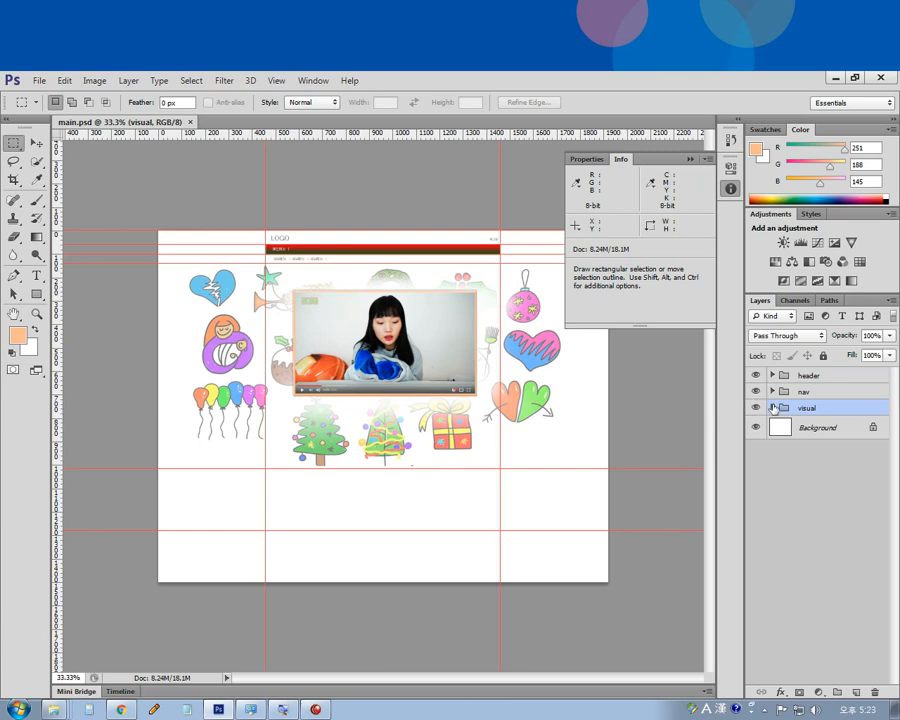
click(772, 408)
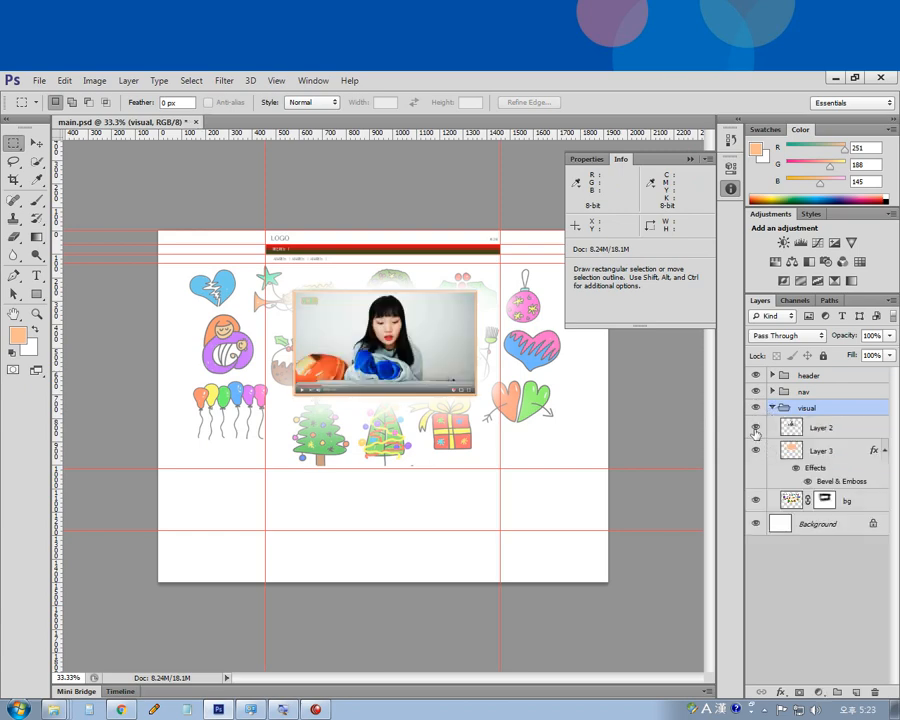
Step: Place vertical guides along the left and right edges of the video image inside the orange frame
key(ctrl+alt+0)
drag(413, 430, 444, 573)
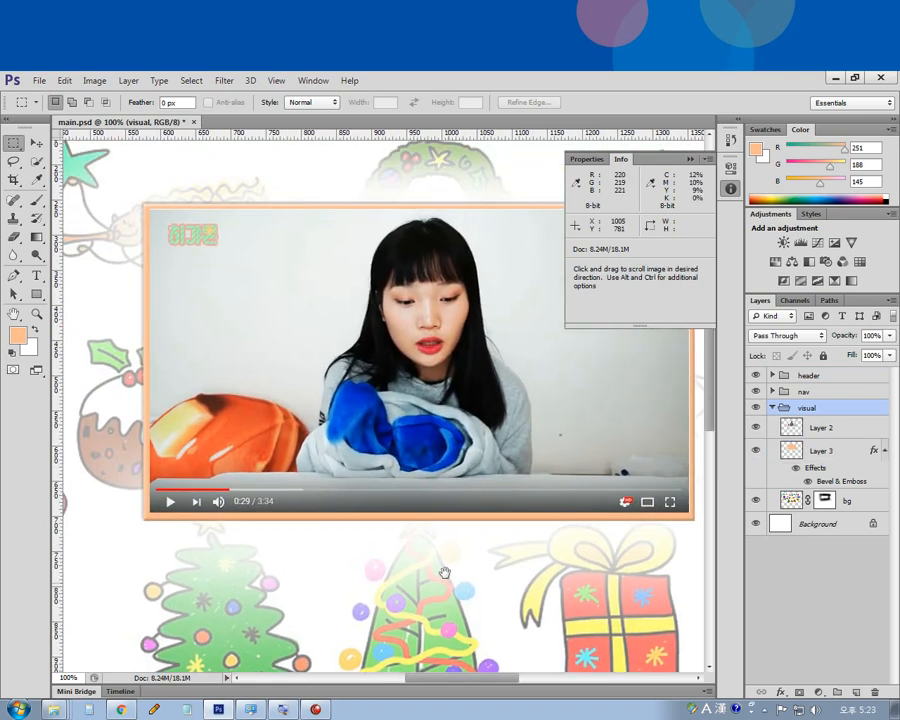
key(ctrl+plus)
drag(352, 420, 522, 421)
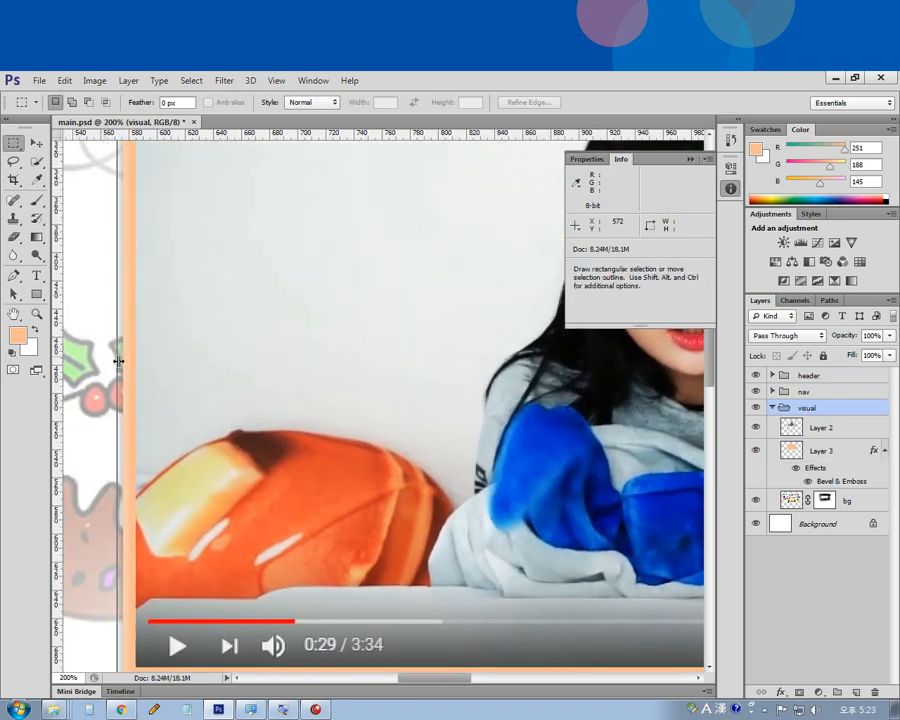
drag(371, 349, 209, 451)
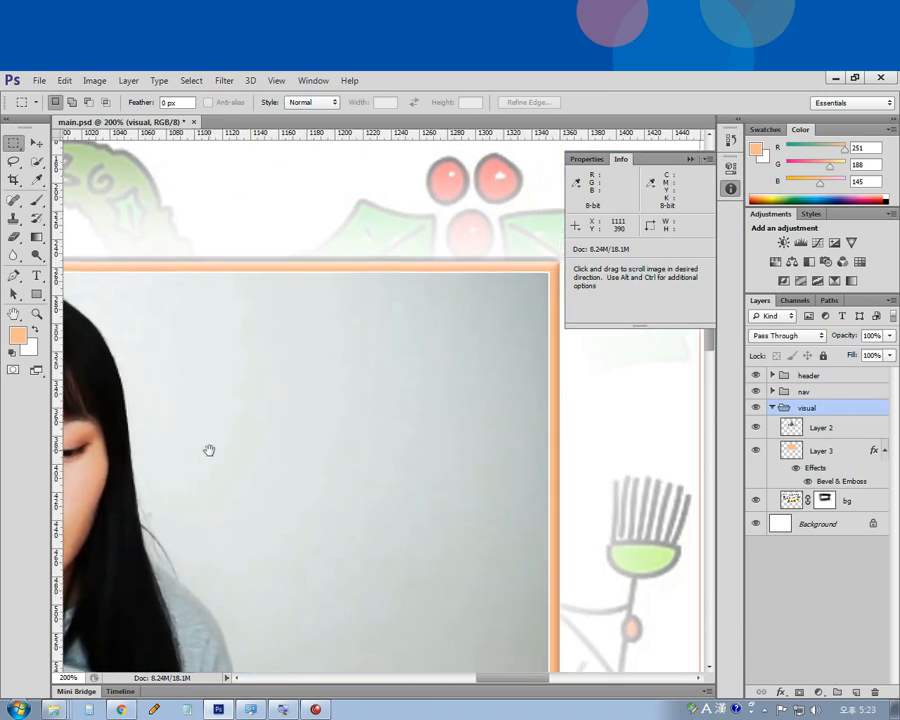
drag(57, 451, 547, 449)
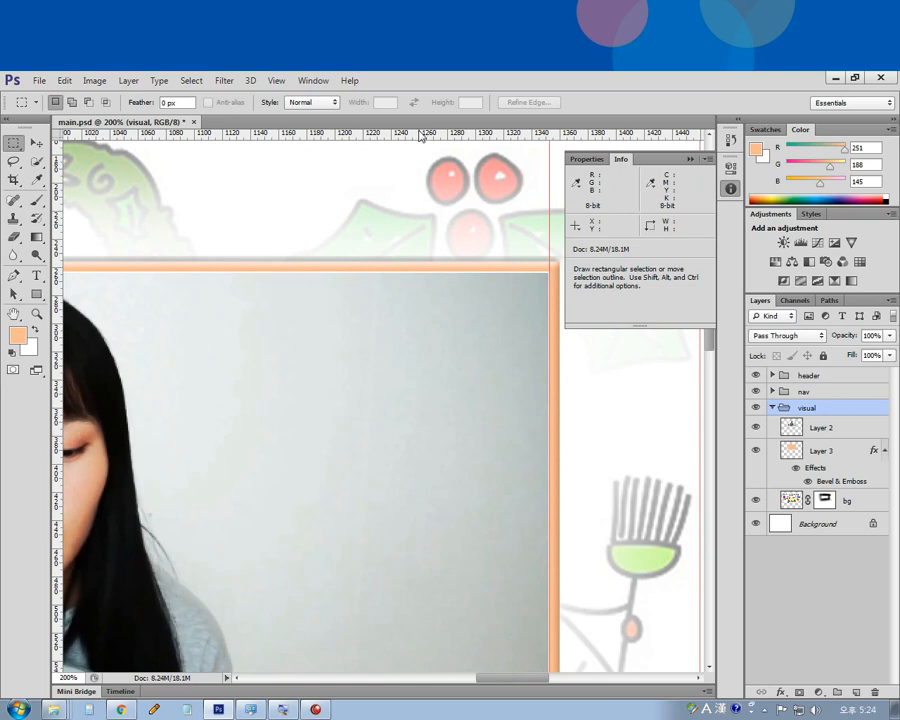
Step: Place horizontal guides along the top and bottom edges of the video image and save main.psd
drag(420, 135, 444, 269)
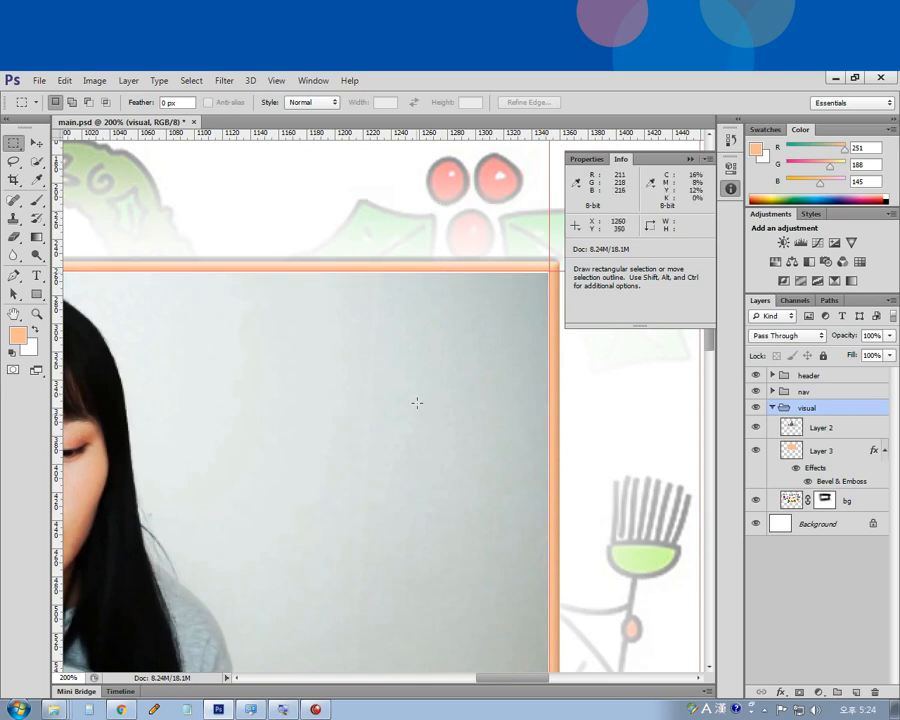
key(space)
drag(384, 451, 458, 275)
drag(375, 609, 627, 446)
drag(315, 472, 570, 460)
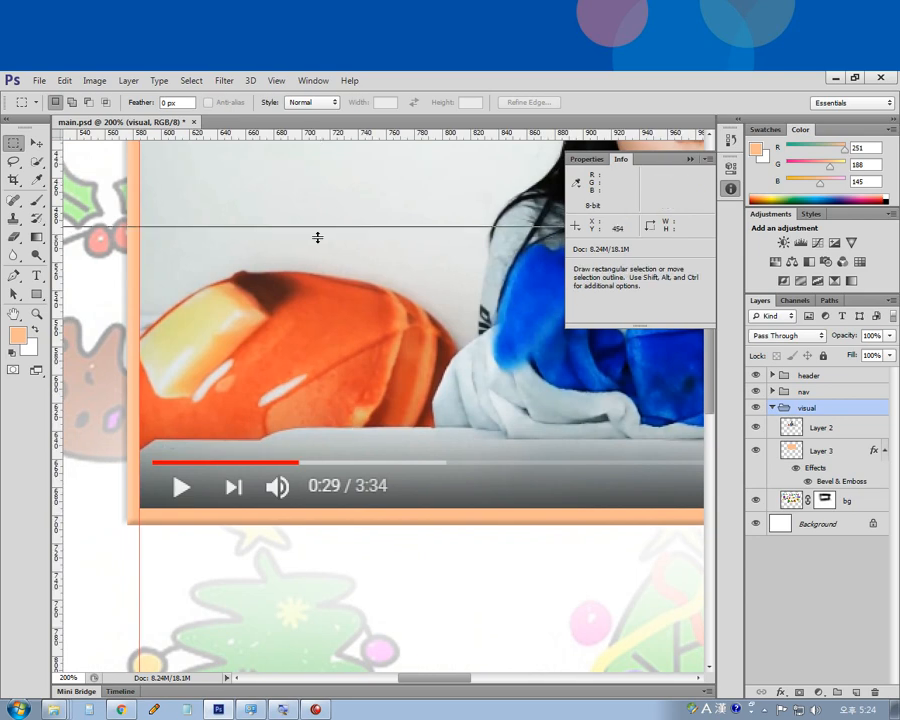
drag(317, 237, 292, 505)
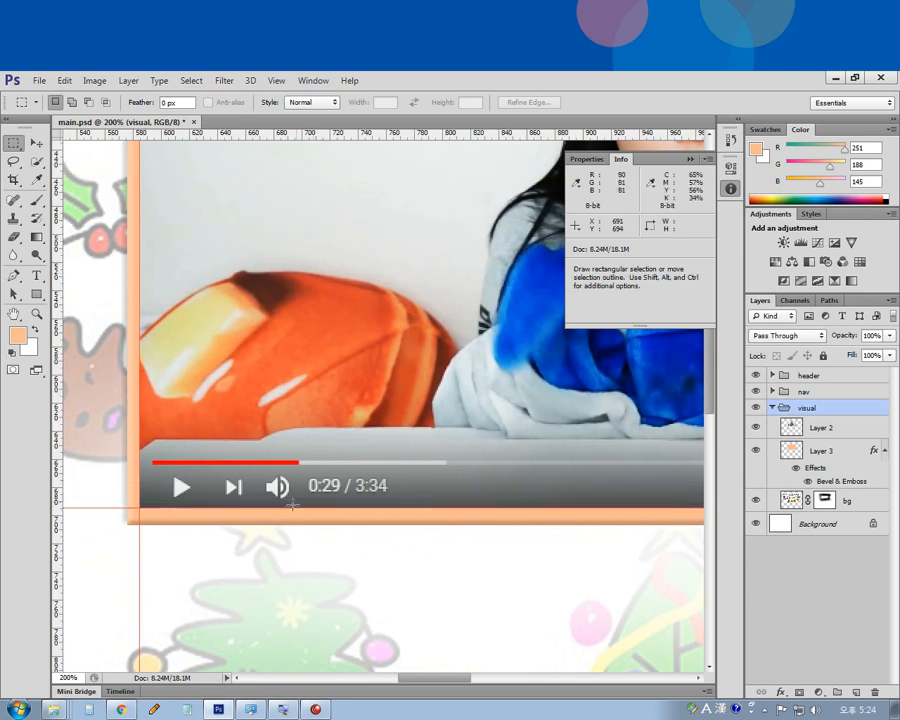
key(ctrl+0)
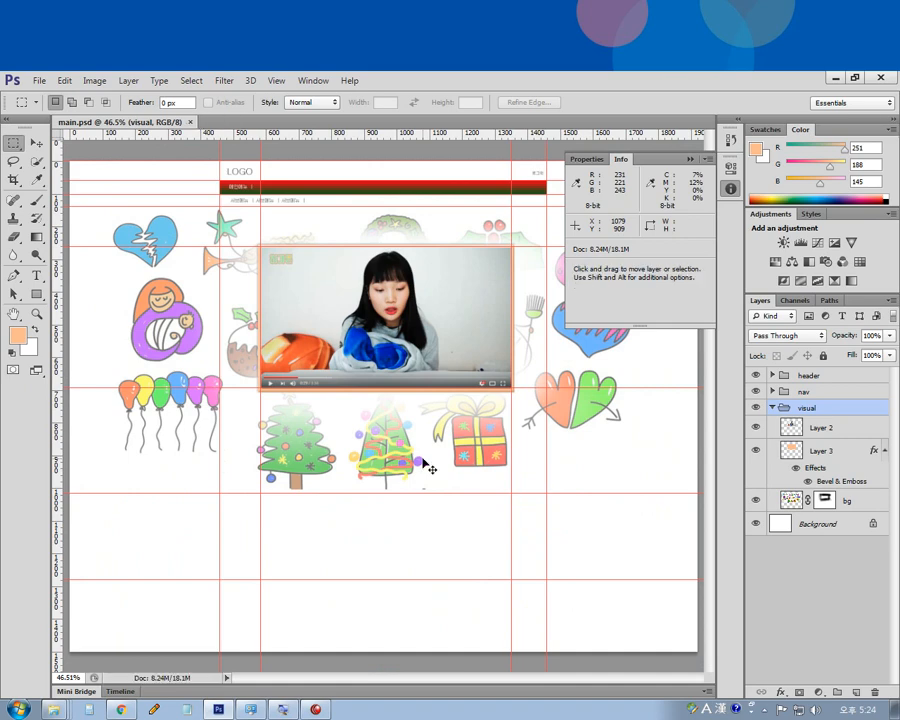
key(ctrl+shift+s)
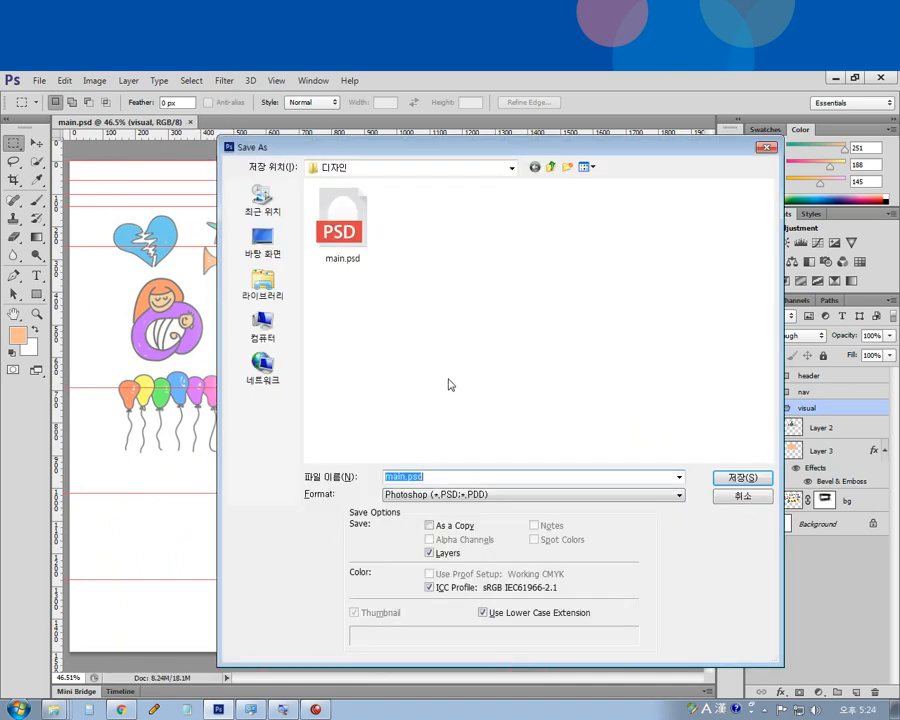
click(462, 494)
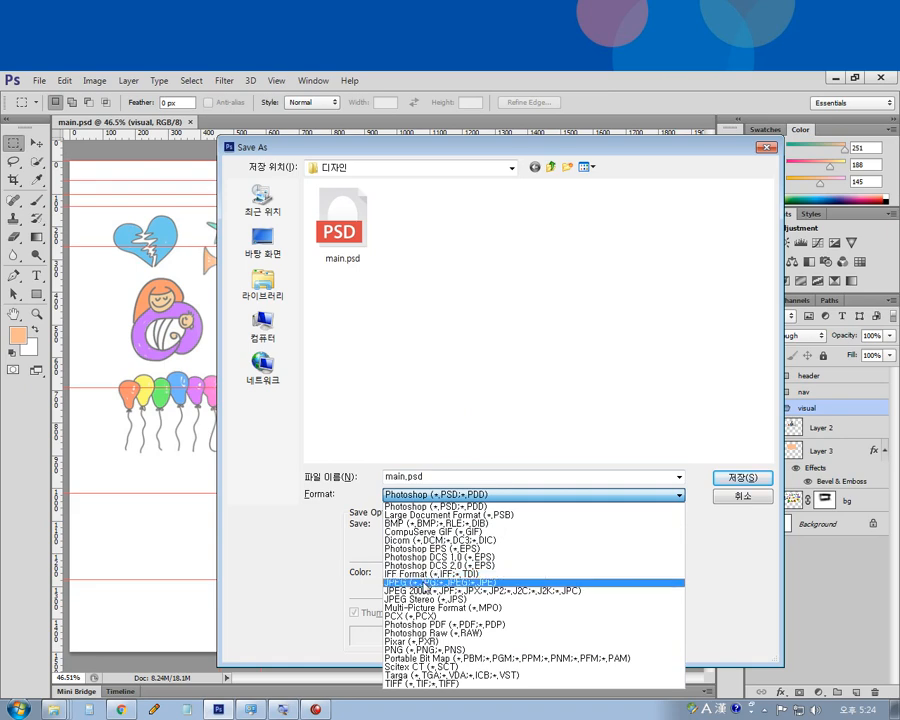
click(425, 583)
click(550, 167)
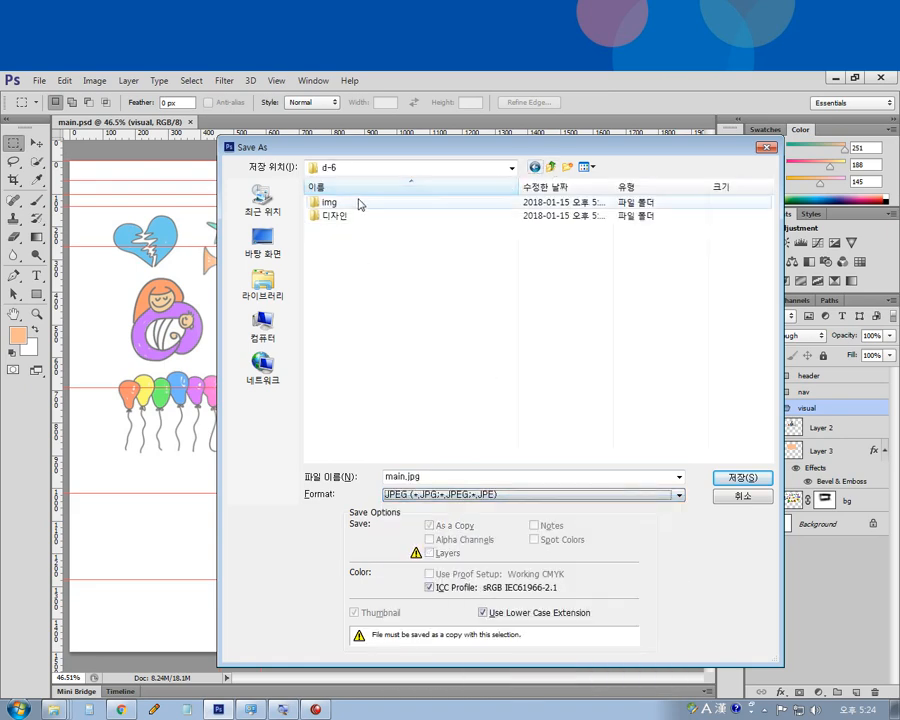
double_click(360, 204)
double_click(350, 256)
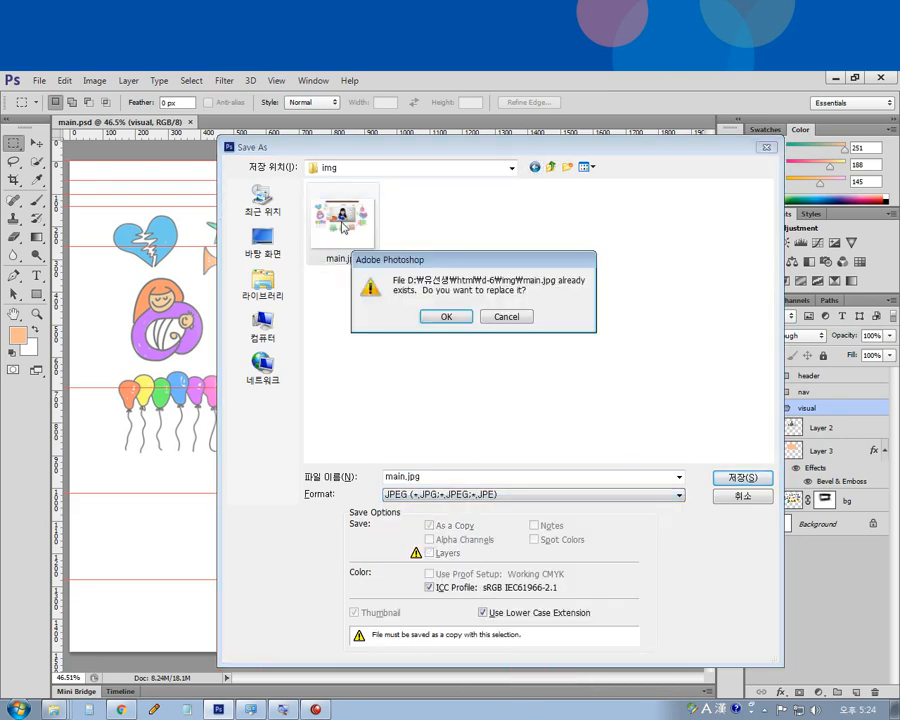
click(446, 316)
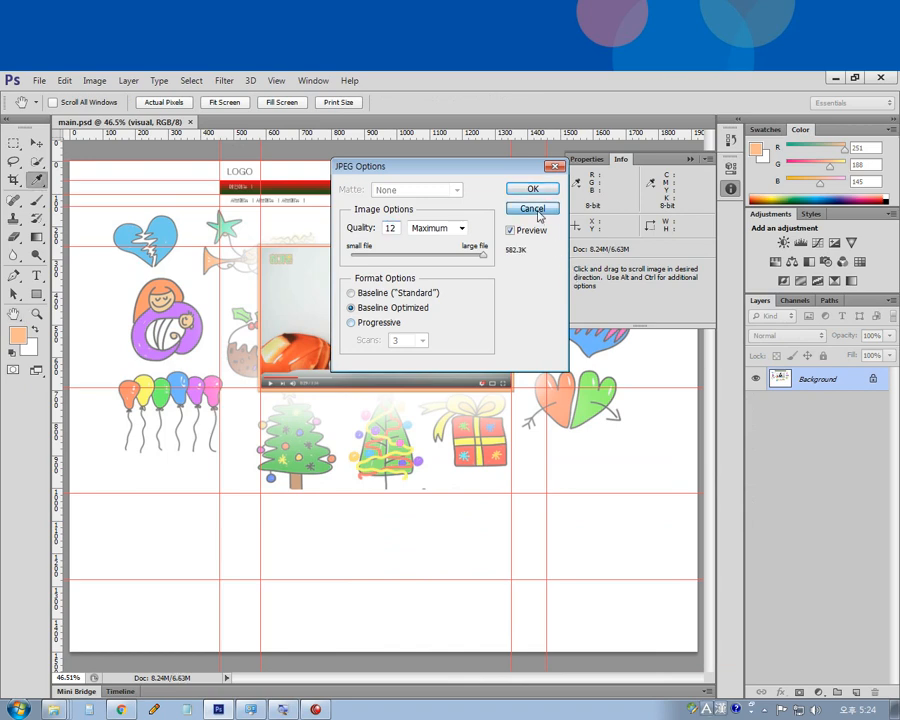
click(534, 209)
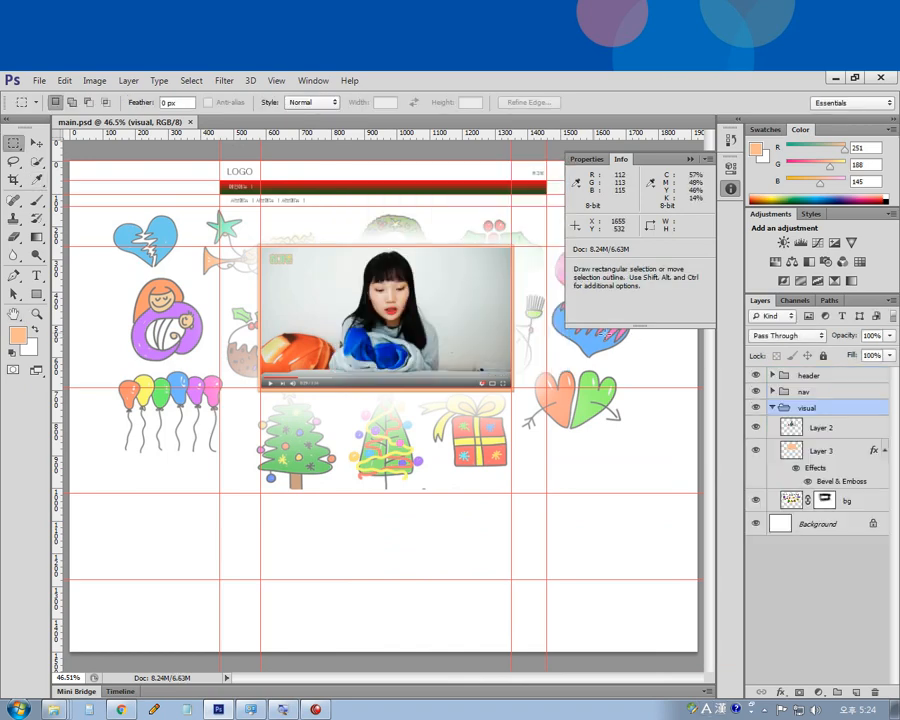
Step: Hide Layer 2 and save a JPEG copy to the img folder, replacing main.jpg, at quality 12 with Baseline Optimized
click(755, 427)
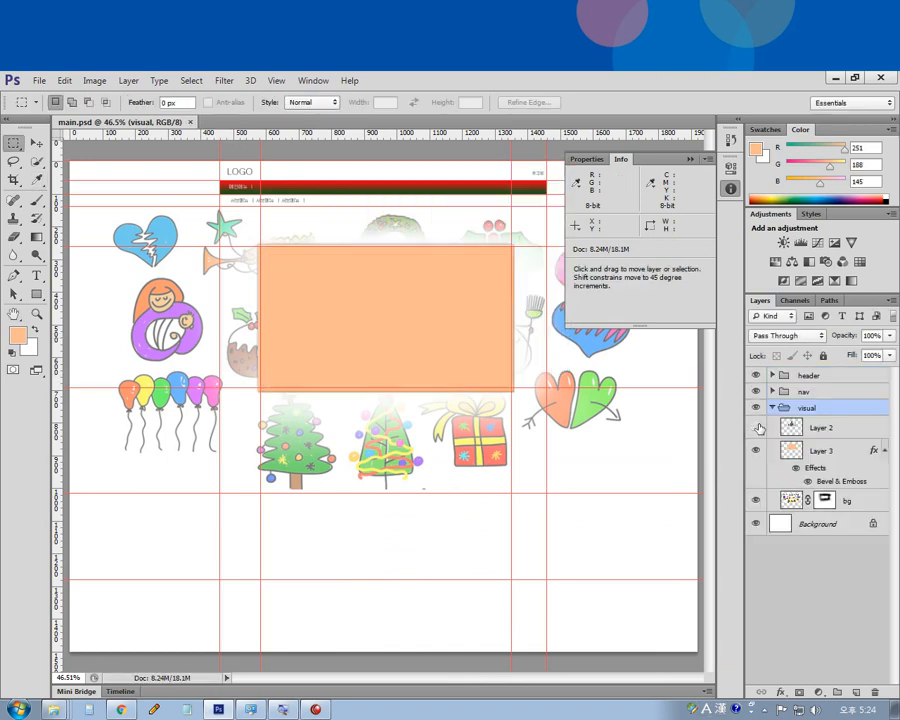
click(39, 80)
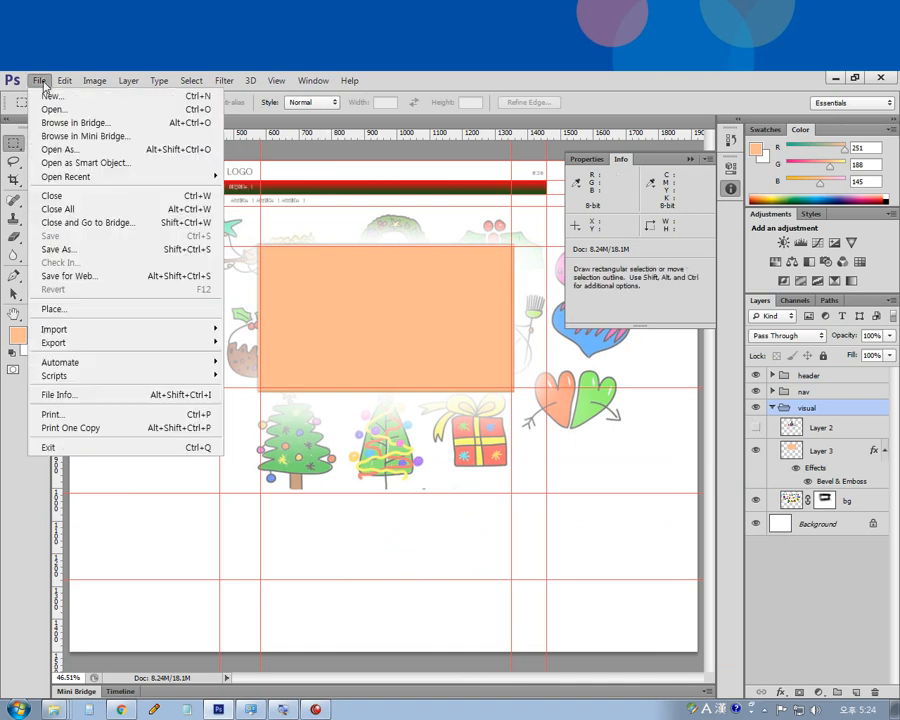
click(60, 249)
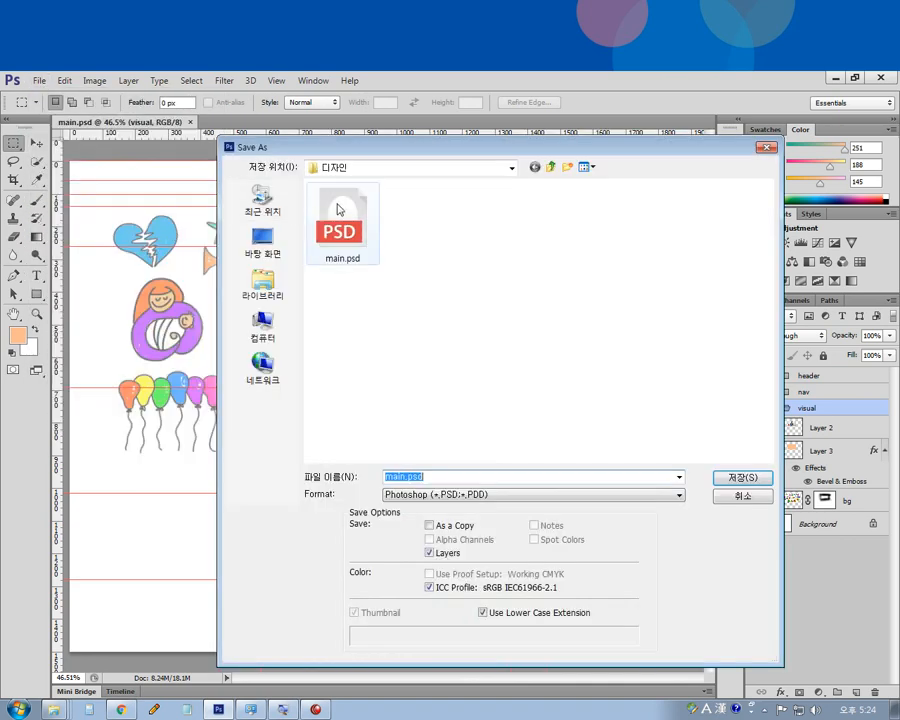
click(550, 167)
double_click(339, 205)
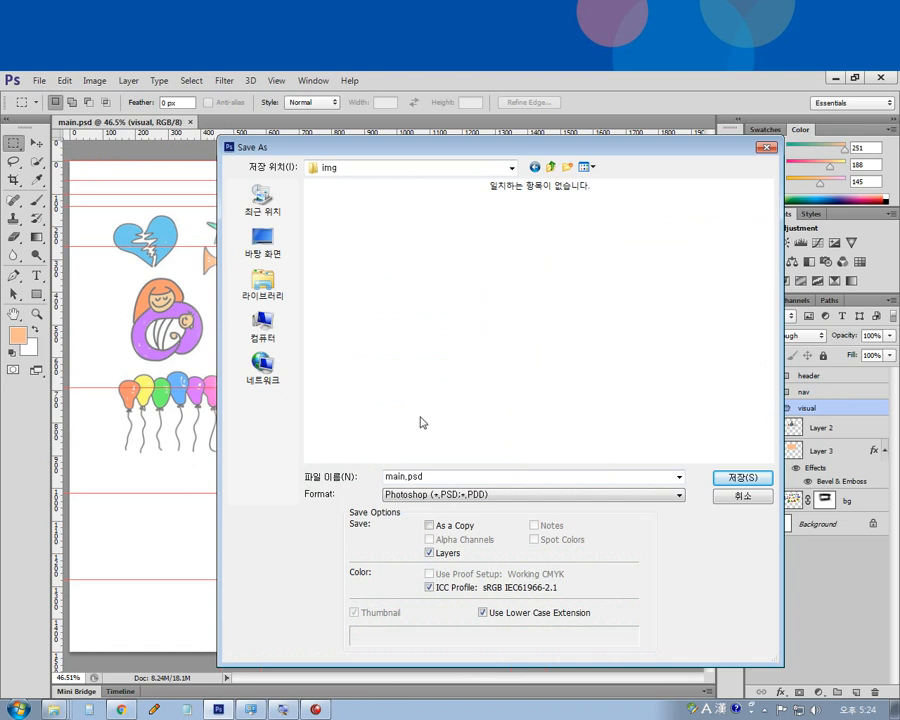
click(425, 490)
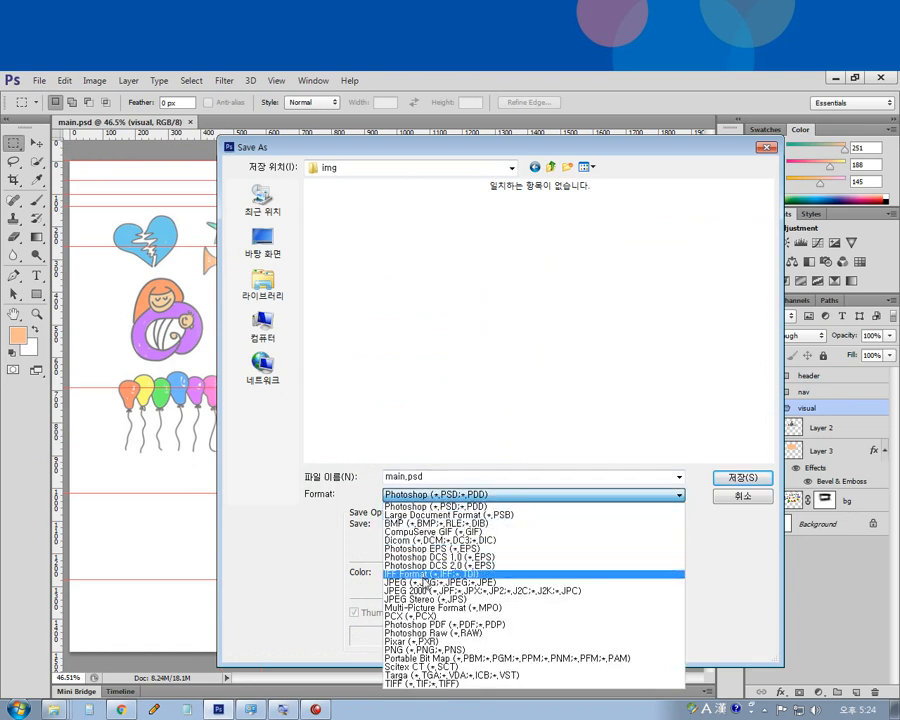
click(425, 582)
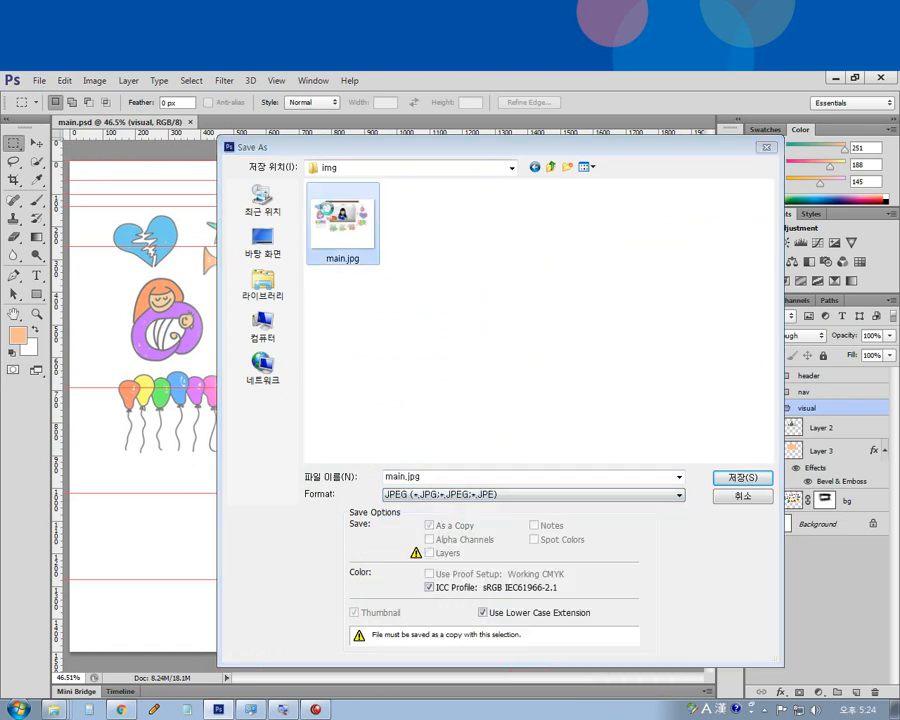
key(Return)
click(400, 317)
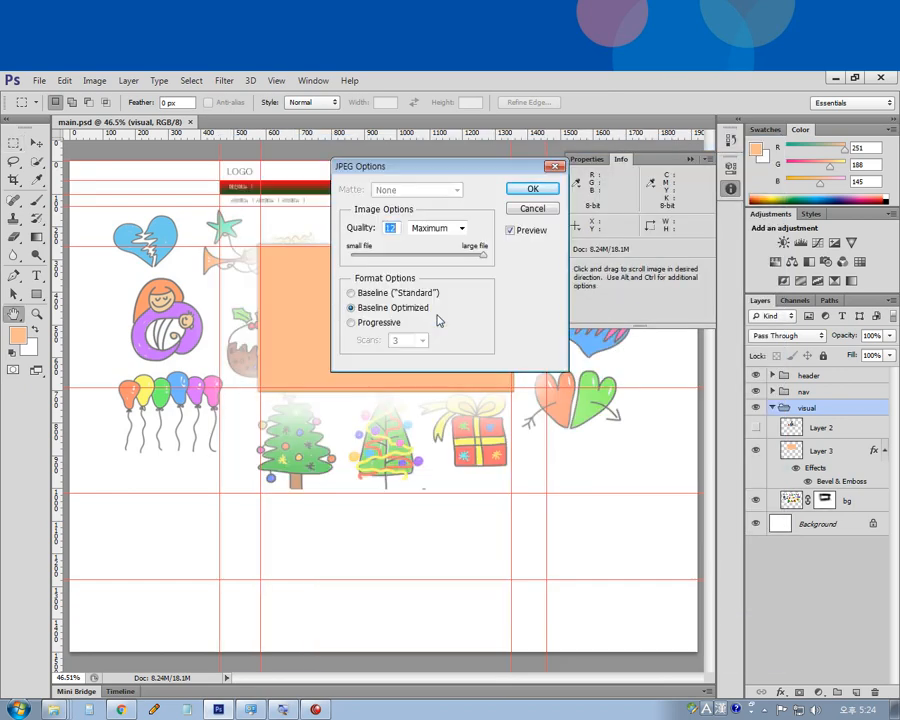
click(531, 190)
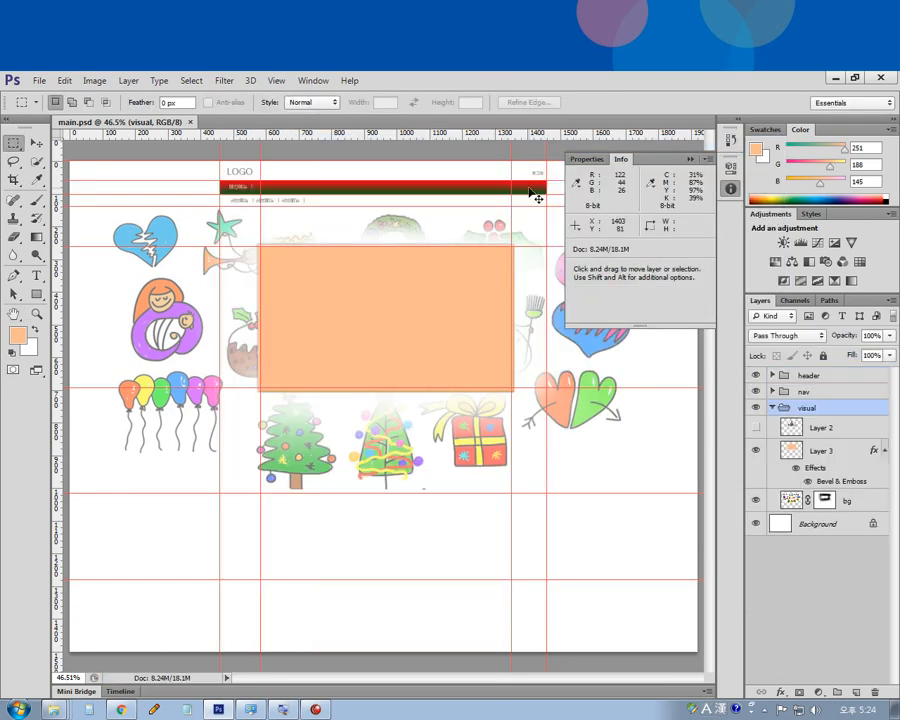
Step: Close main.psd and open main.jpg from the img folder
key(ctrl+w)
key(ctrl+o)
double_click(351, 231)
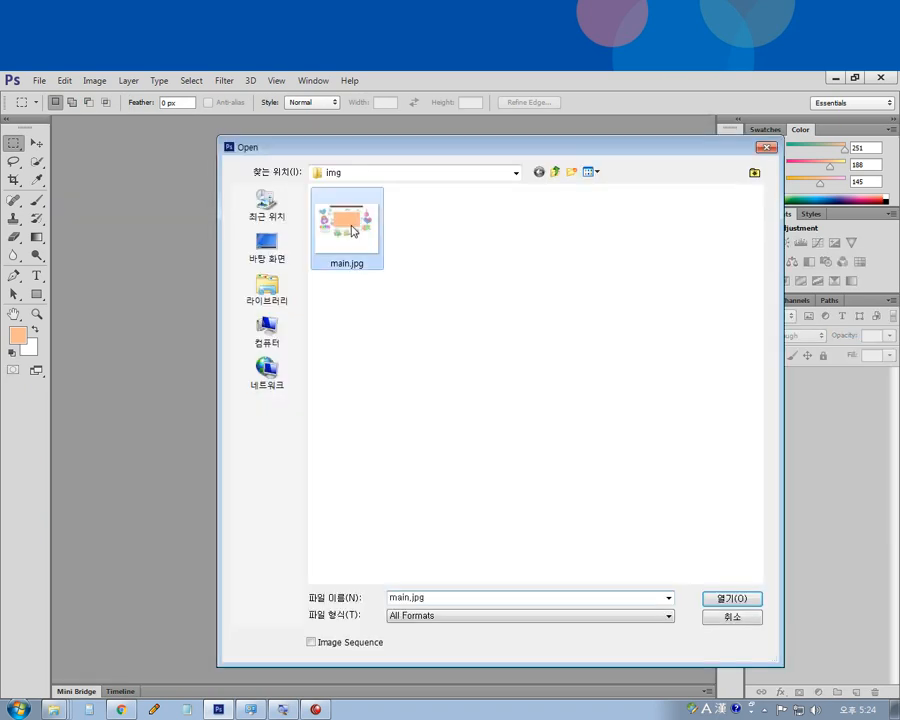
Step: Select the visual section below the submenu across the full page width with a 1920 by 876 px rectangular marquee
key(ctrl+plus)
key(ctrl+plus)
key(ctrl+plus)
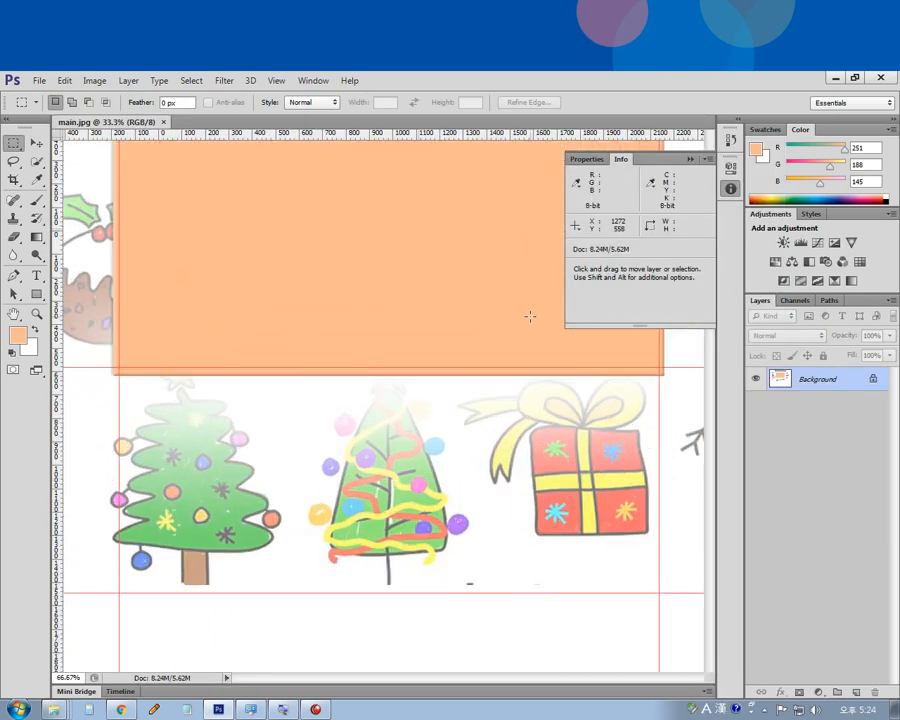
drag(390, 419, 515, 549)
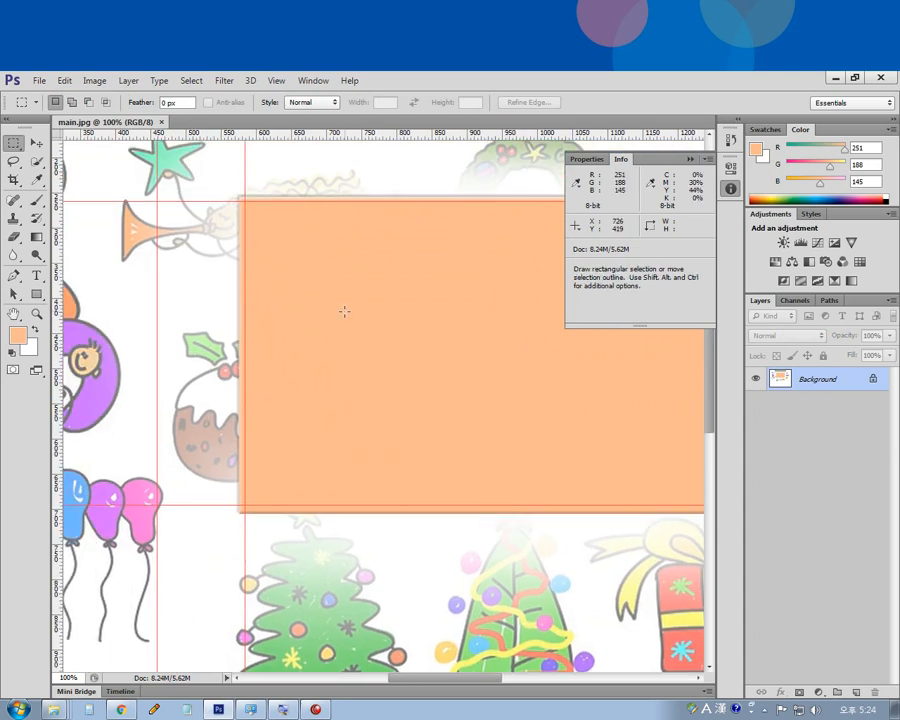
key(ctrl+minus)
key(ctrl+minus)
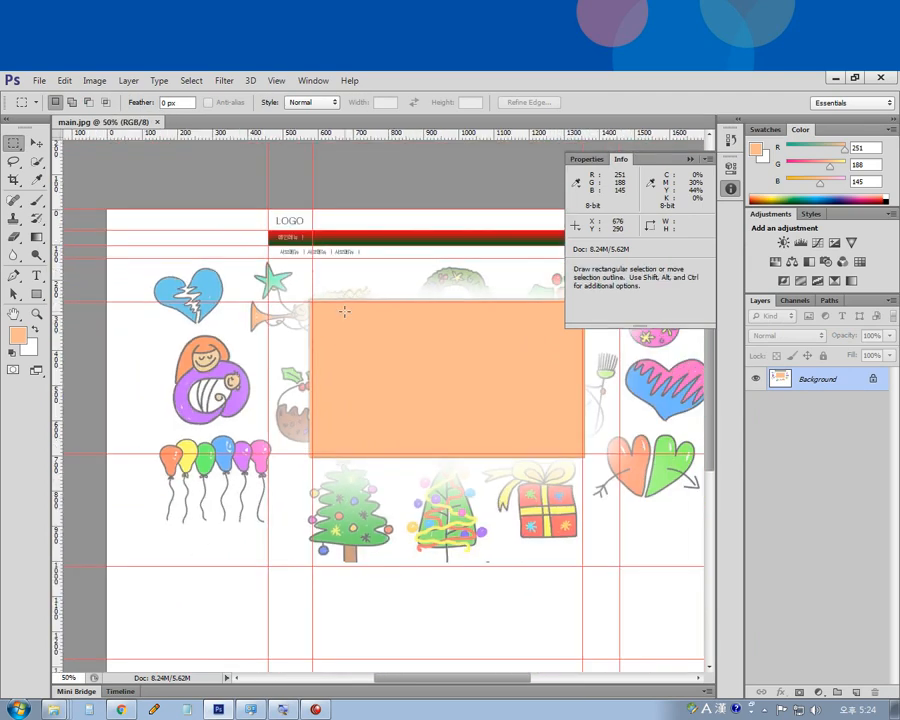
key(ctrl+minus)
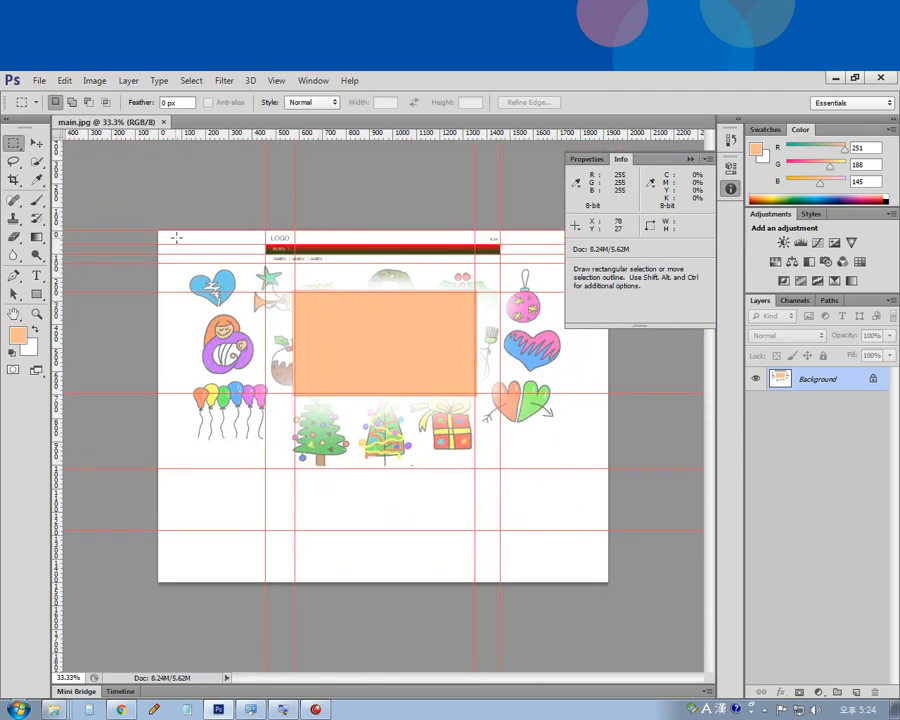
drag(150, 262, 613, 469)
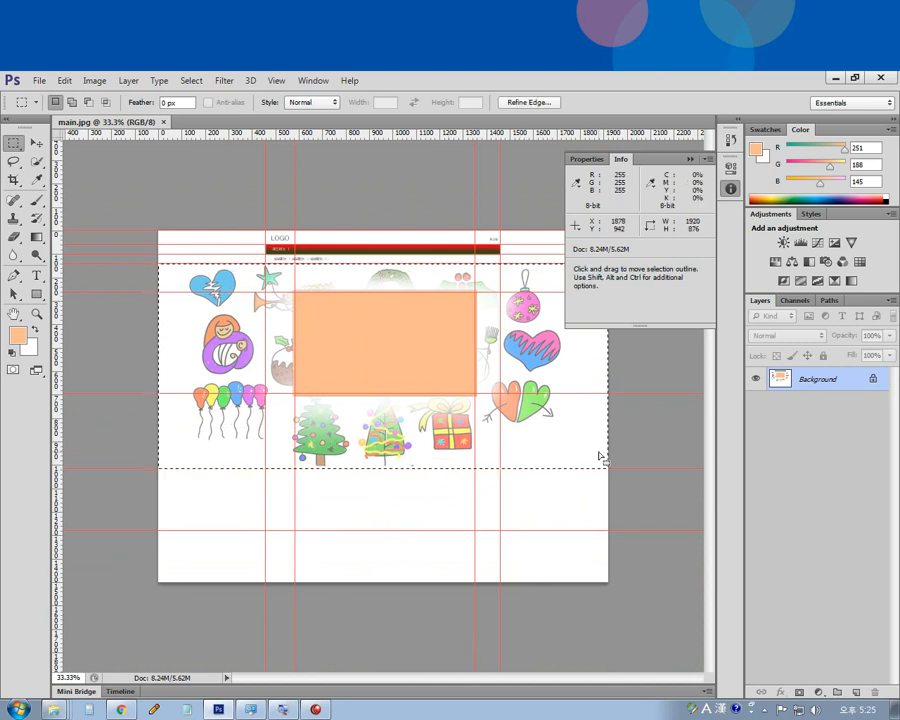
key(ctrl+plus)
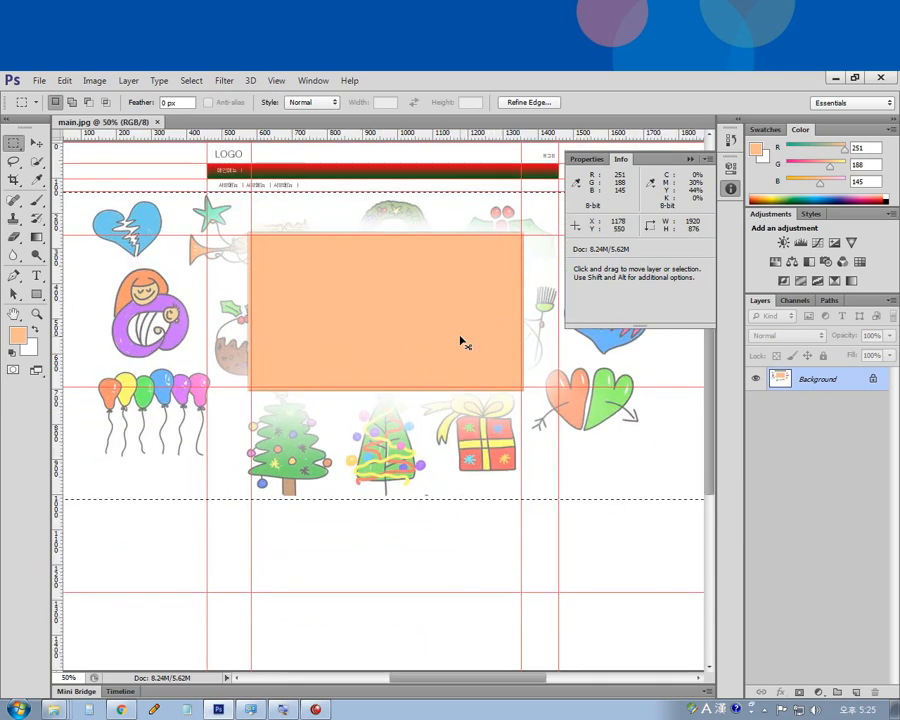
drag(374, 211, 394, 376)
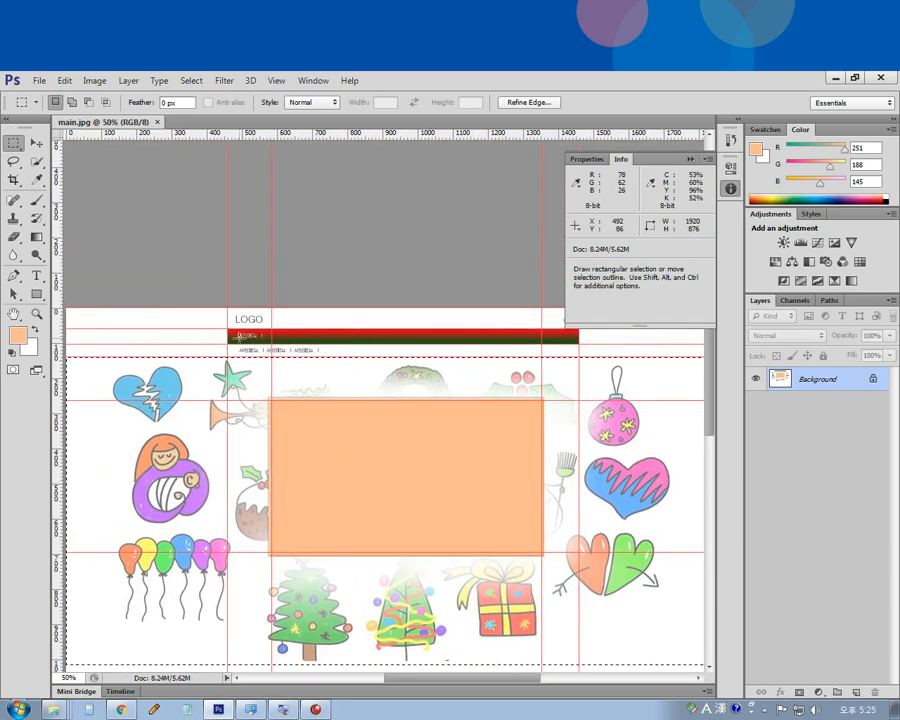
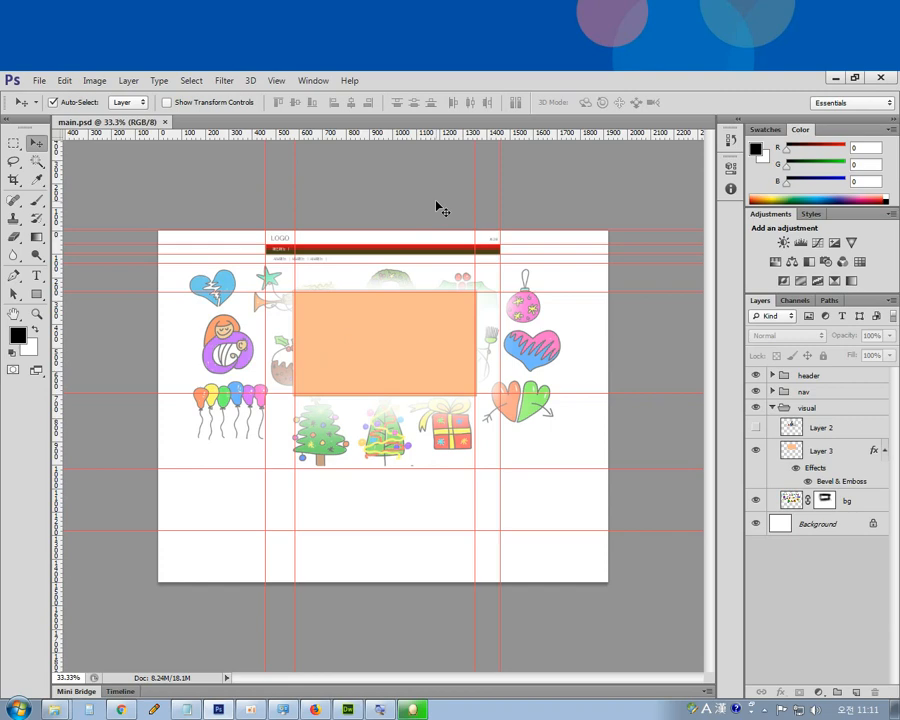
Step: Open main.jpg from the img folder in Adobe Photoshop CS6
key(alt+Tab)
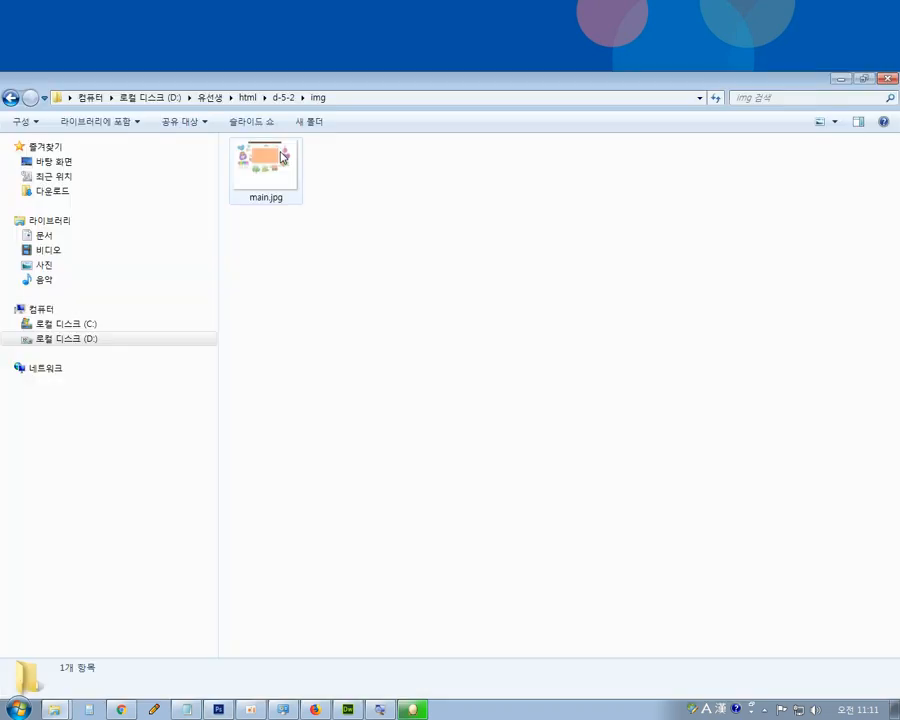
click(278, 178)
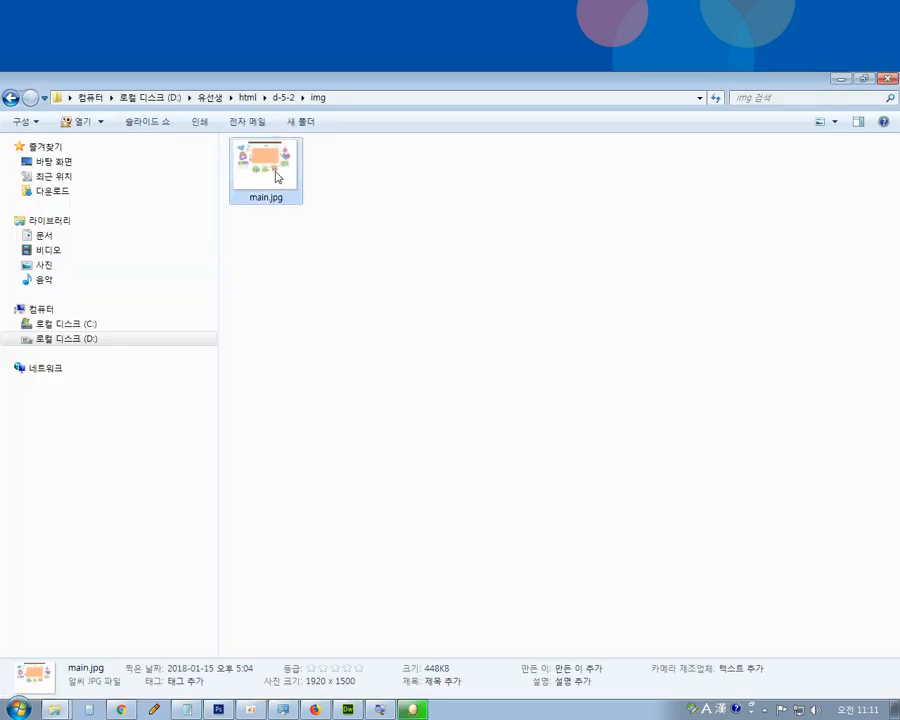
right_click(278, 177)
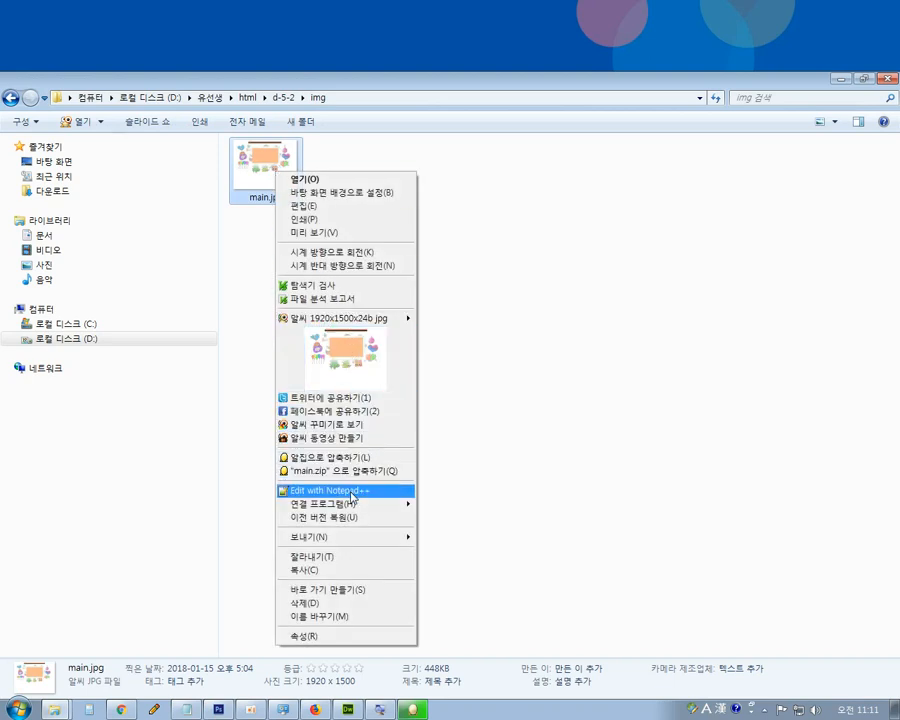
mouse_move(406, 506)
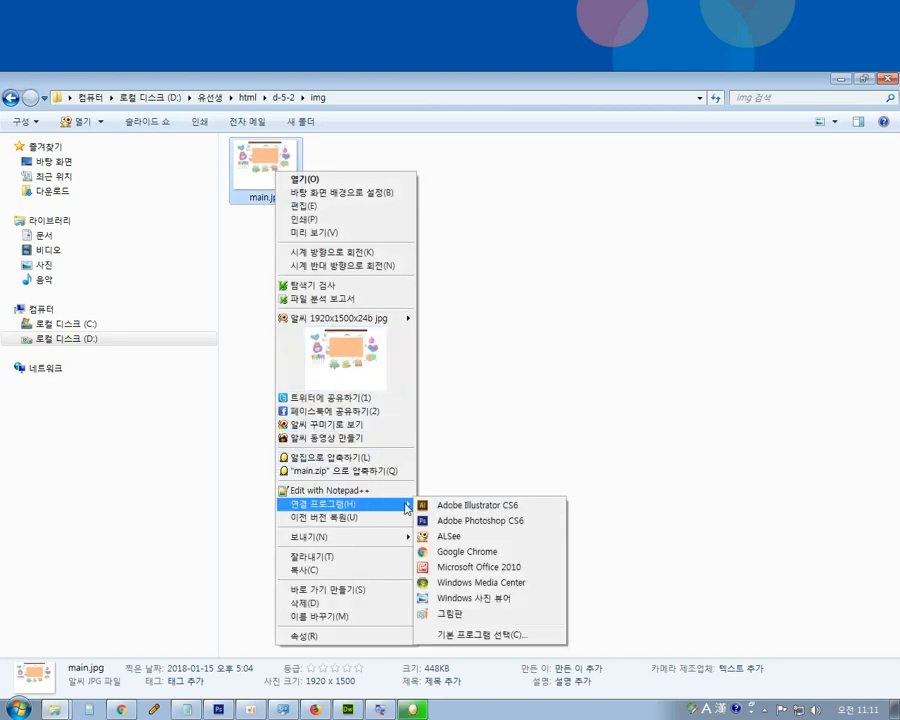
click(468, 520)
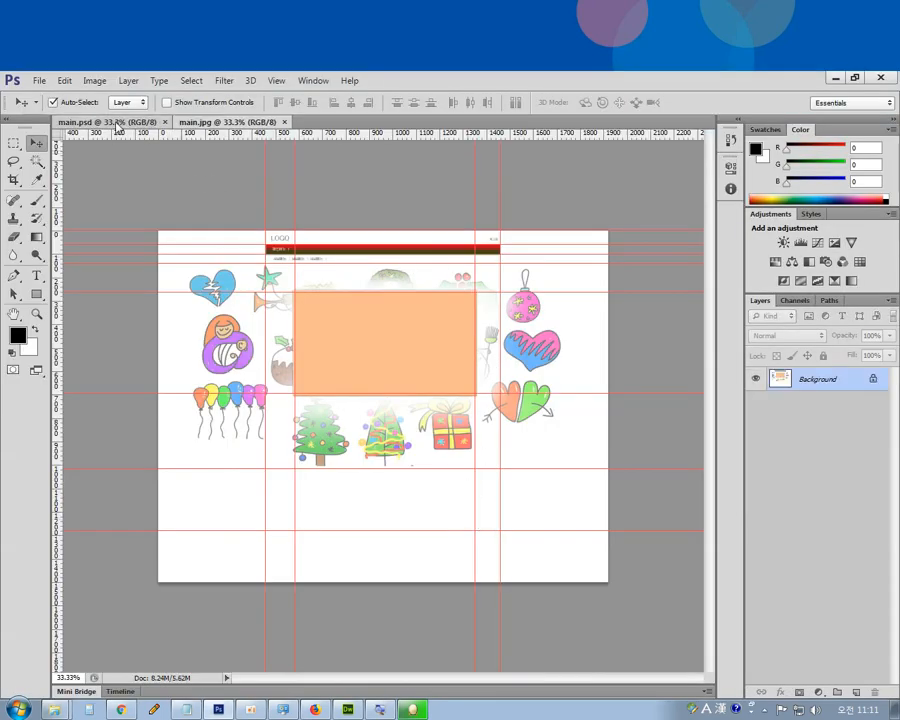
Step: Inspect the header group in main.psd by toggling its visibility and expanding and collapsing its contents
click(116, 123)
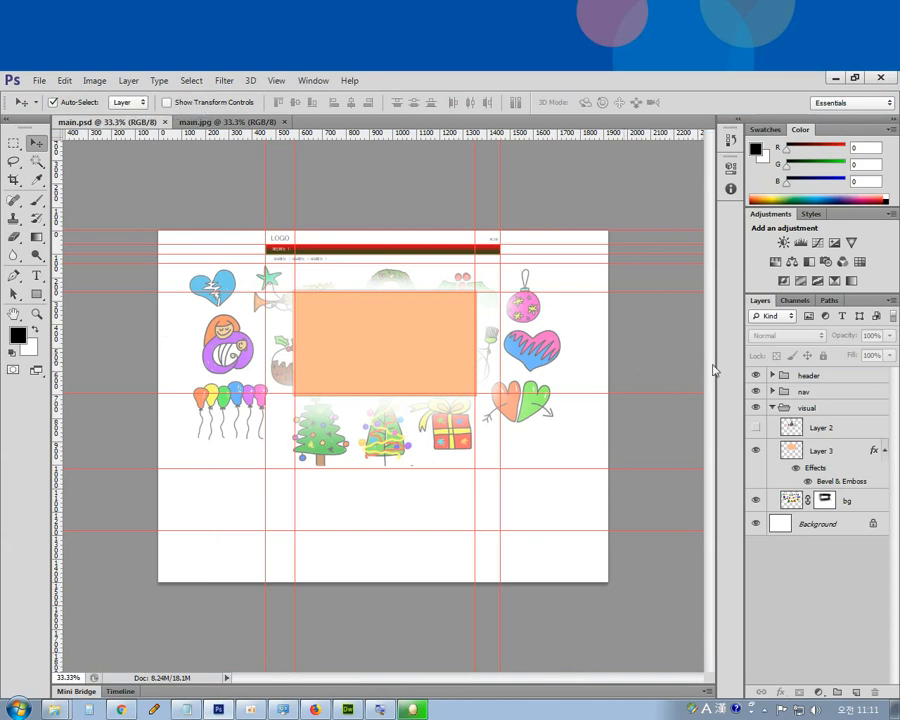
click(756, 376)
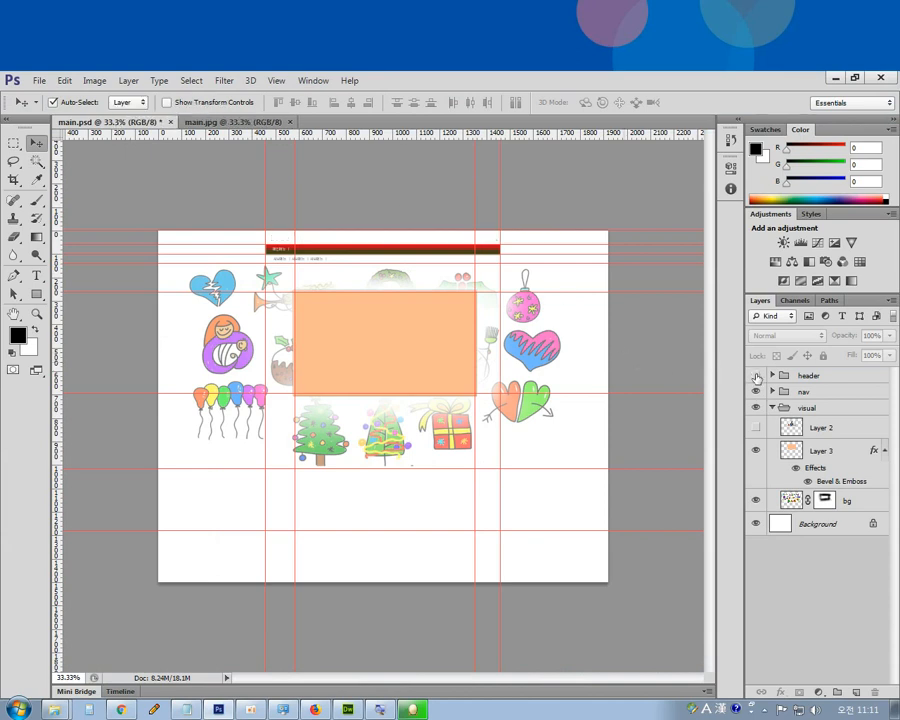
click(756, 376)
click(771, 376)
click(771, 376)
Step: Measure the height of the header row containing the logo in main.jpg with rectangular marquee selections and the Info readout
click(240, 124)
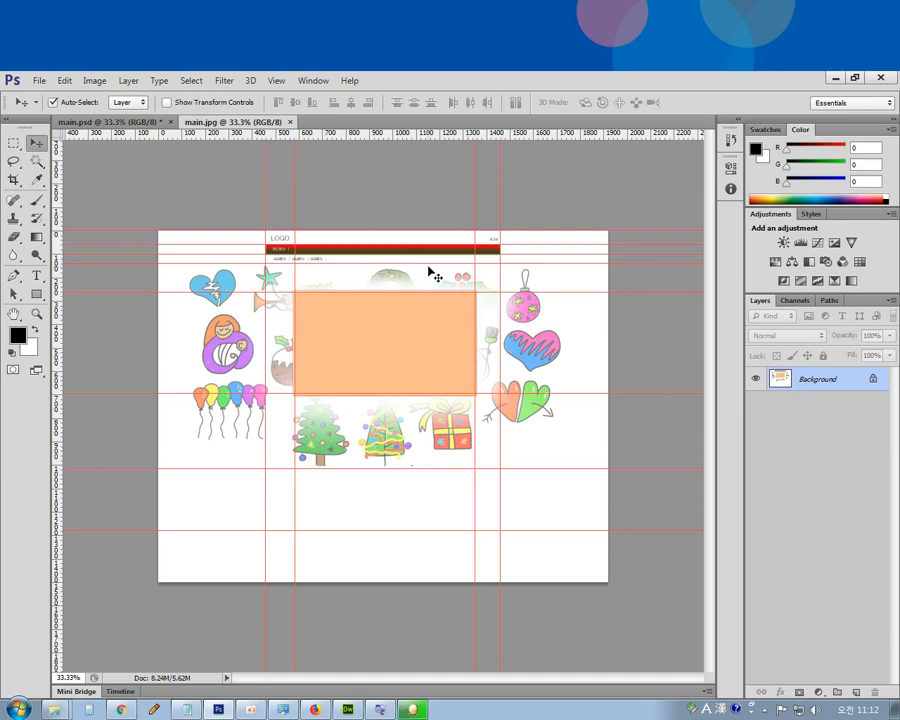
key(ctrl+plus)
key(ctrl+plus)
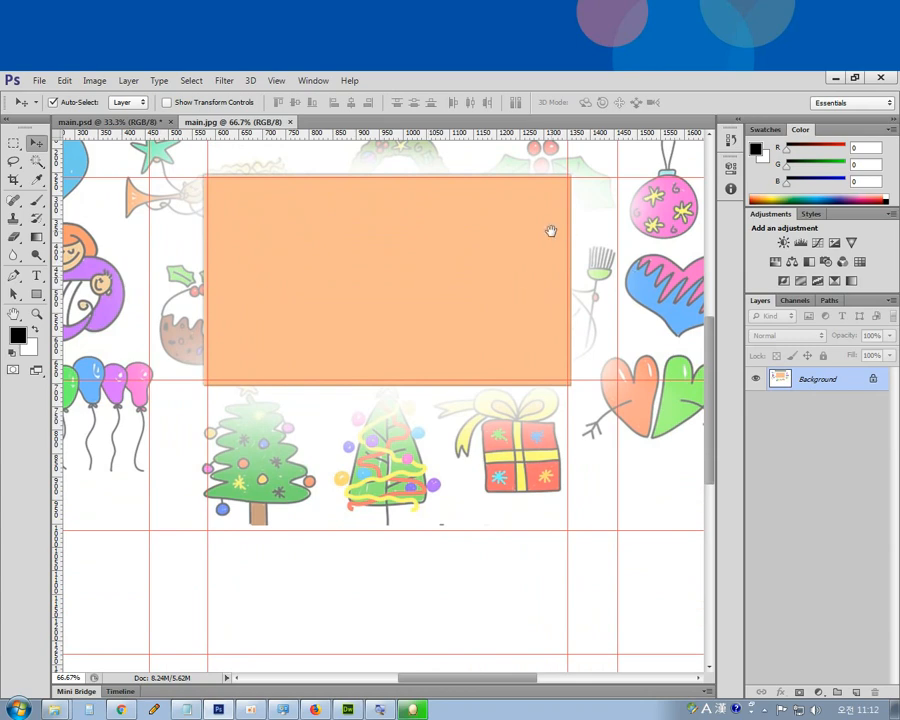
drag(460, 314, 561, 465)
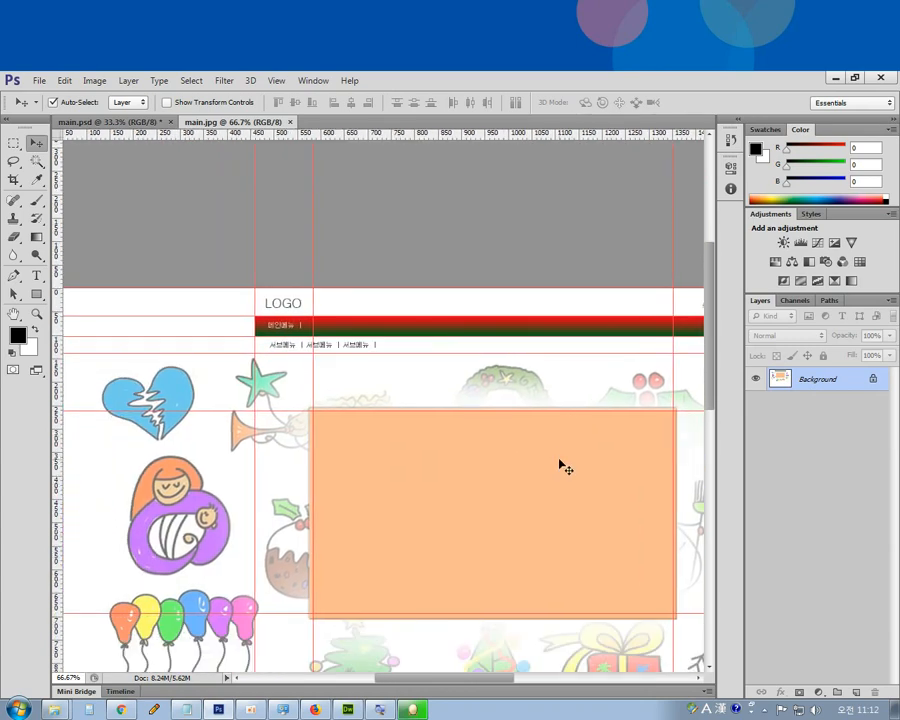
key(ctrl+plus)
drag(383, 320, 315, 310)
key(F8)
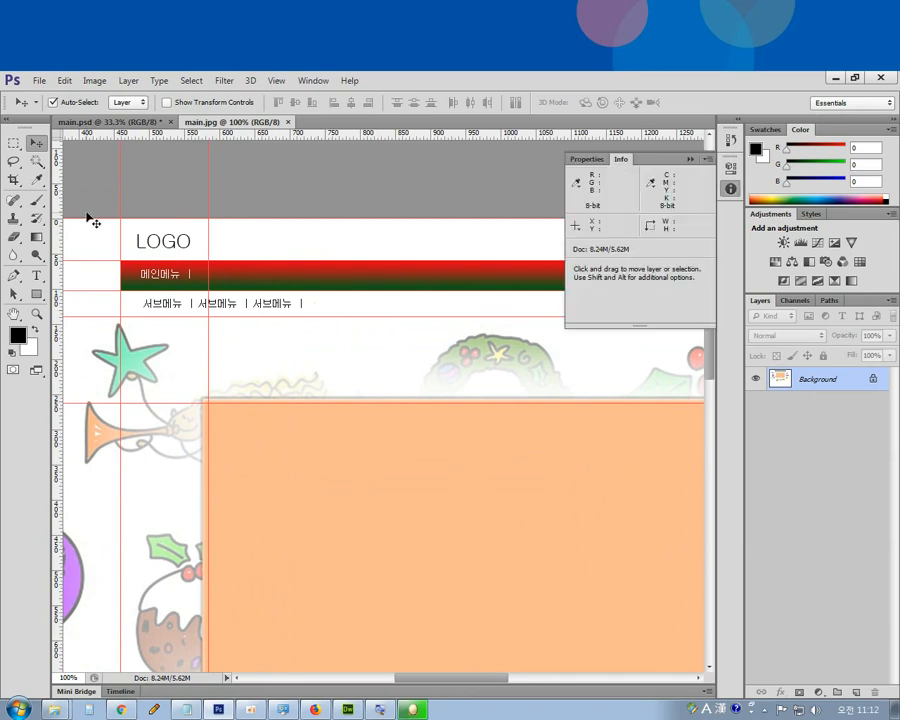
click(14, 143)
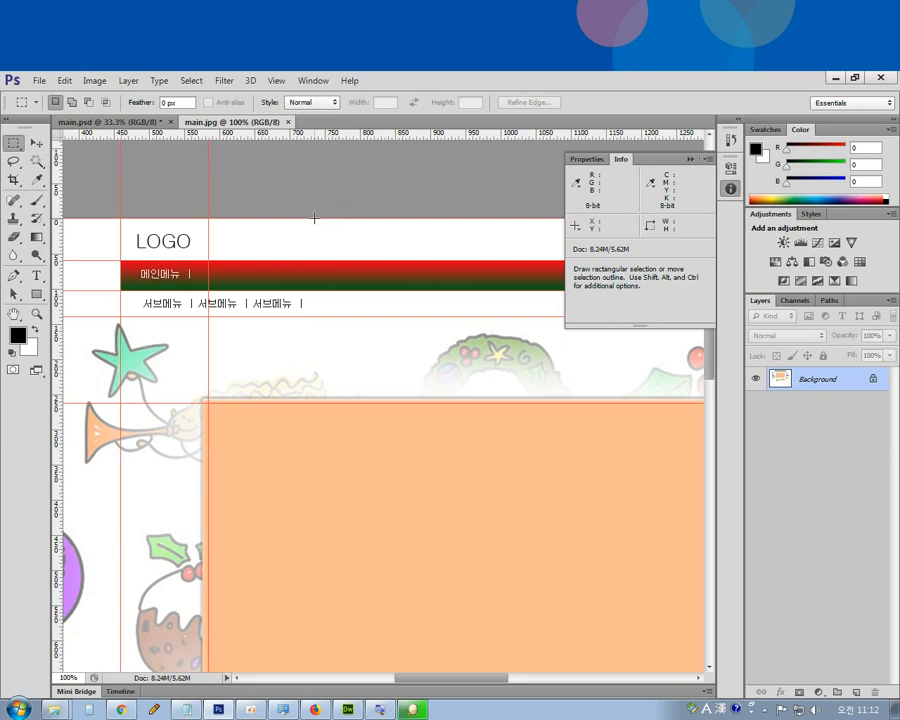
drag(313, 218, 330, 260)
click(338, 232)
drag(164, 218, 191, 260)
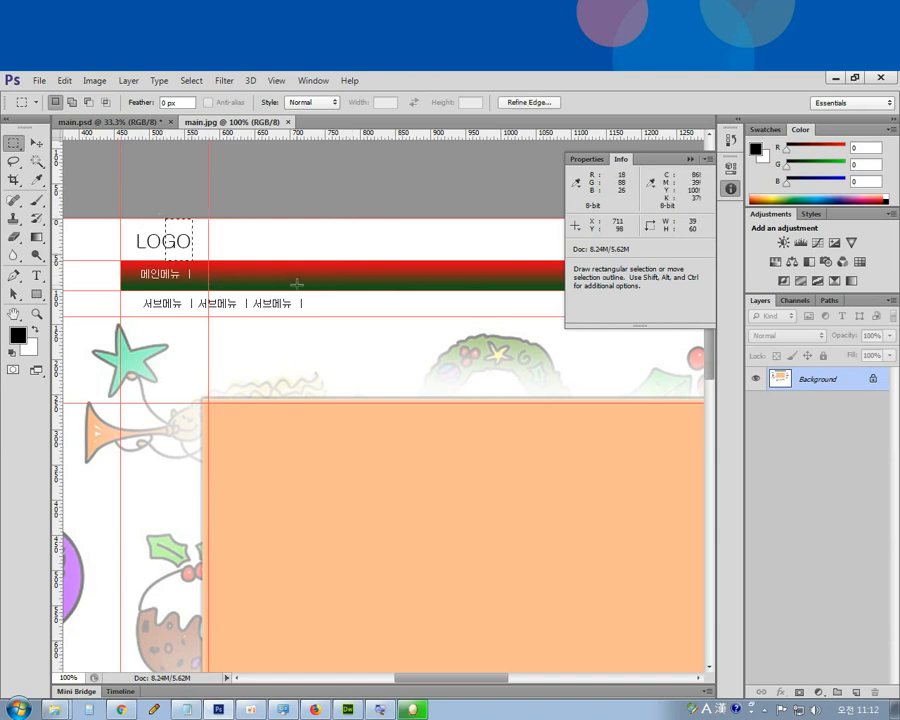
drag(250, 218, 280, 263)
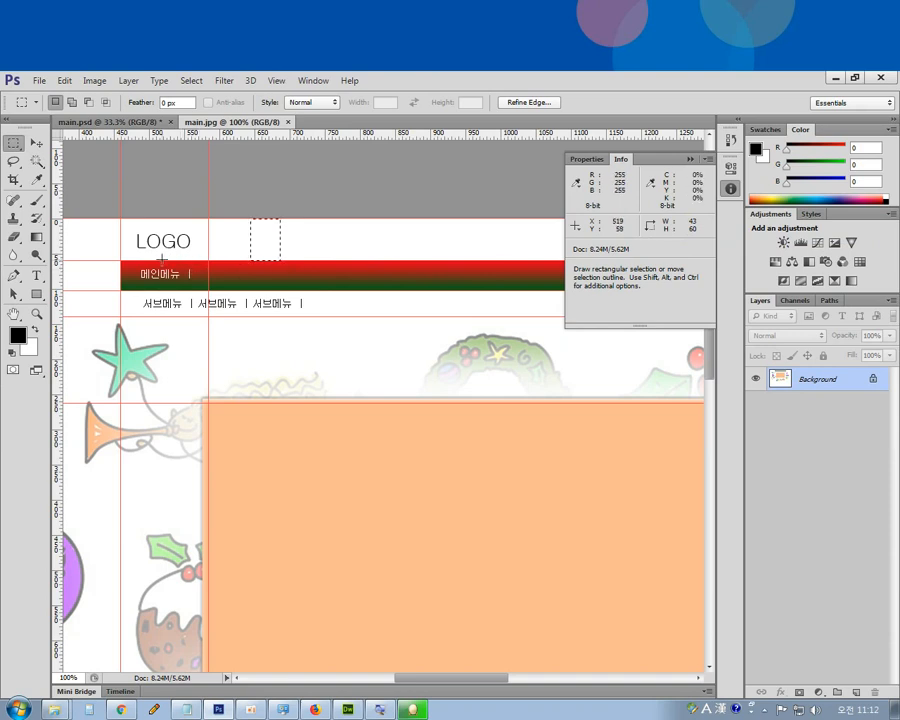
Step: Measure the combined height of the main menu and submenu rows, and recheck the header row's height
drag(170, 271, 181, 316)
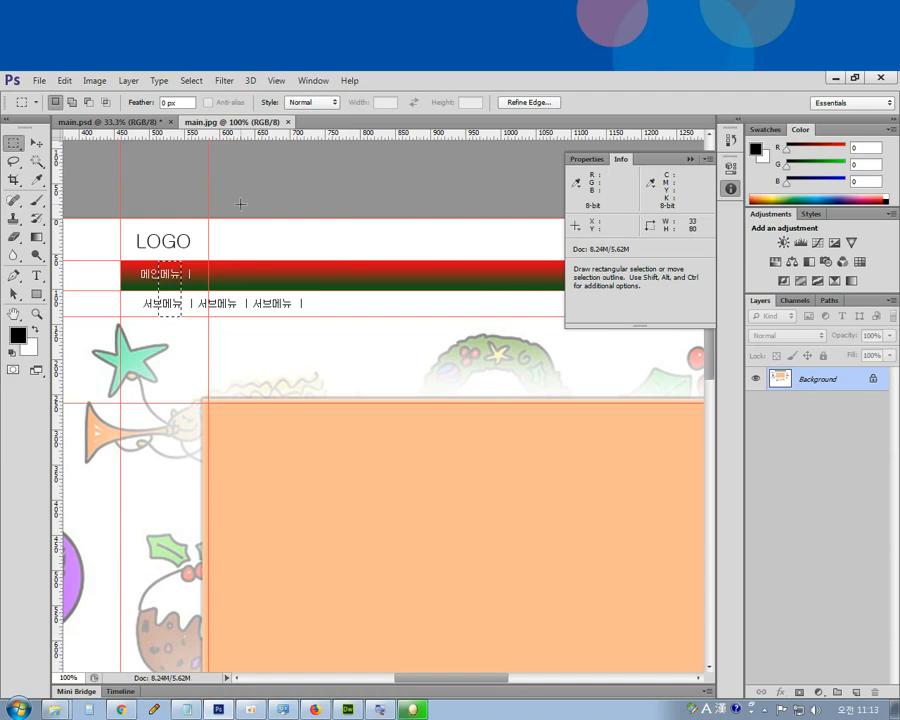
drag(240, 217, 278, 260)
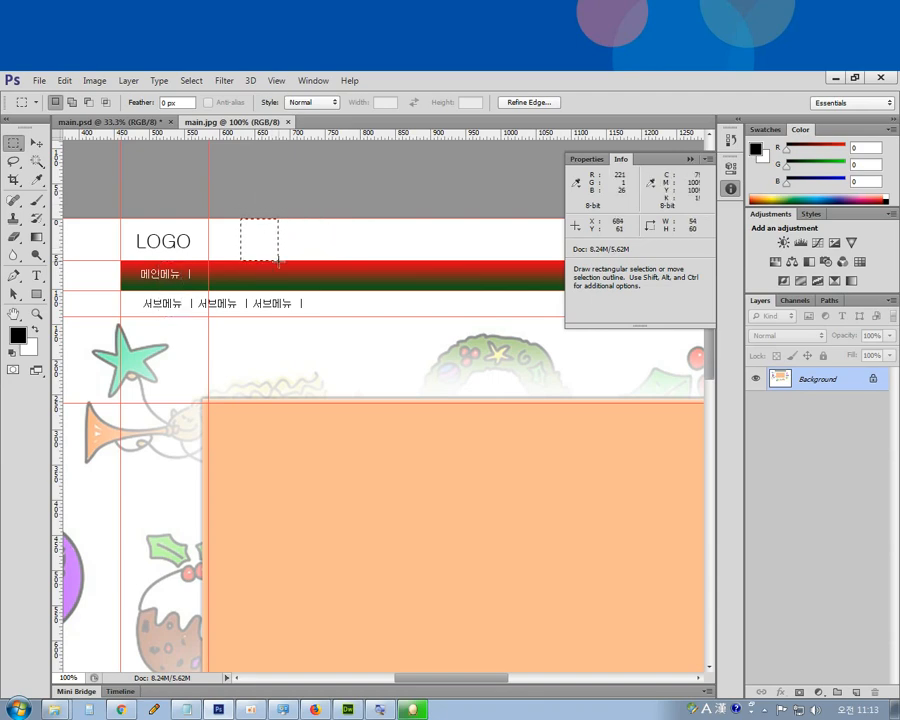
Step: Measure the content width between the two outer vertical guides with a marquee across the header and menus, and clear the selection
key(ctrl+minus)
key(ctrl+minus)
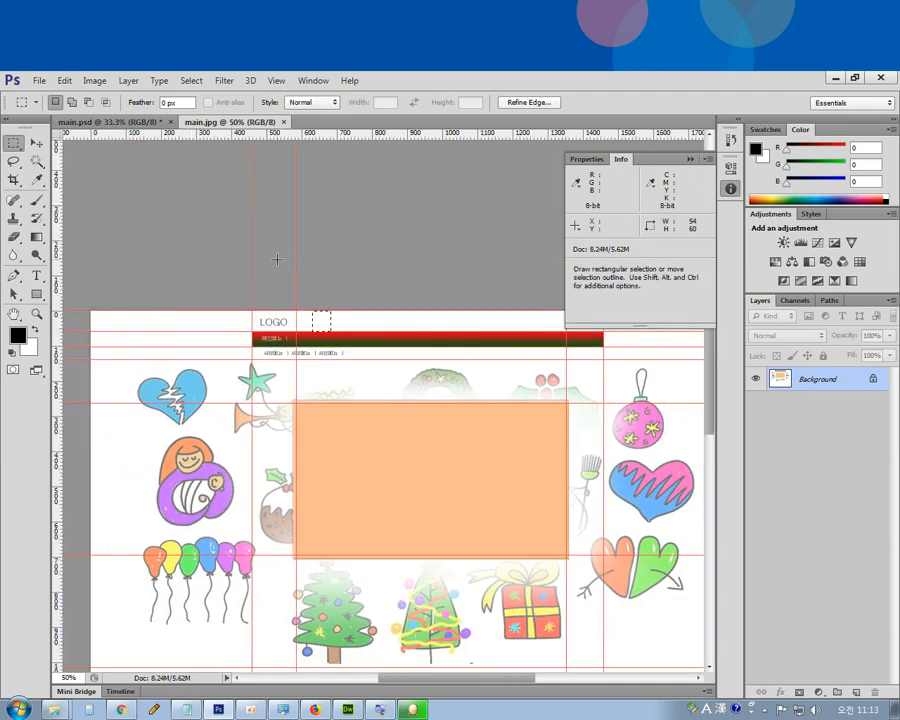
key(ctrl+d)
drag(391, 372, 329, 485)
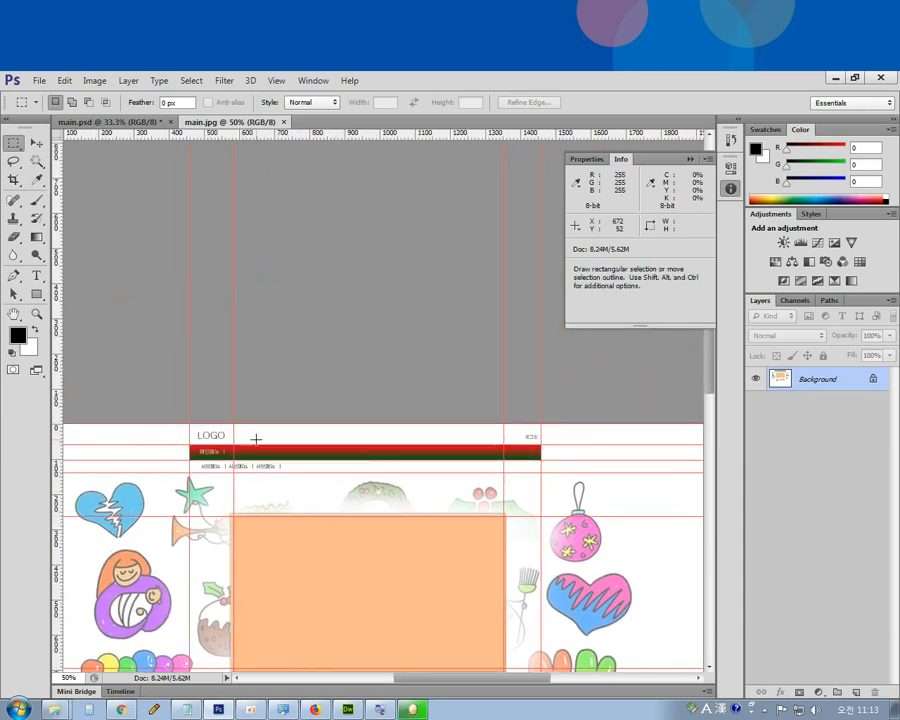
drag(190, 424, 541, 487)
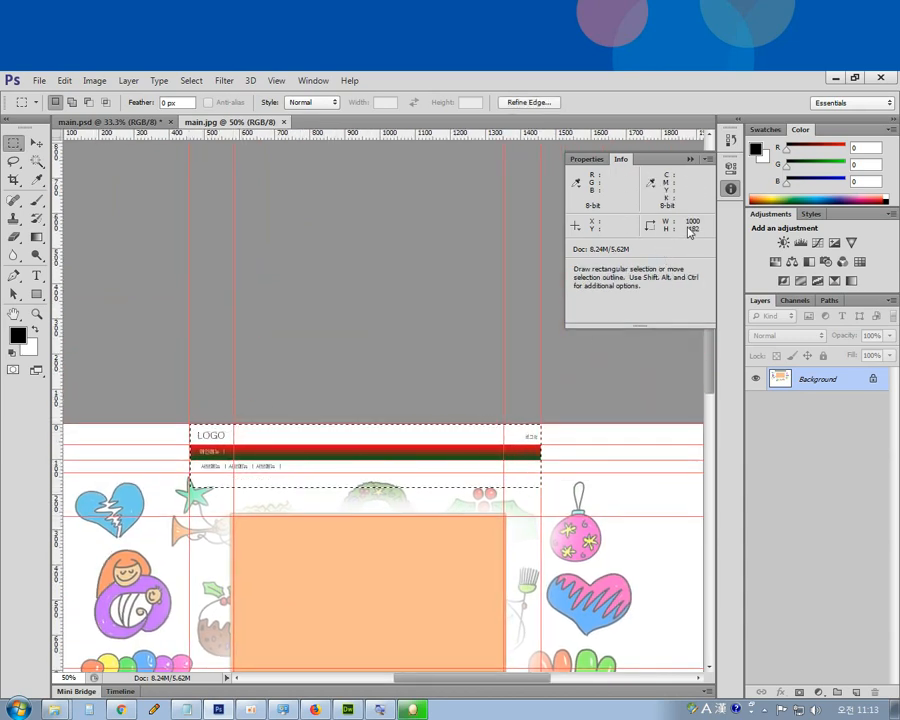
click(502, 381)
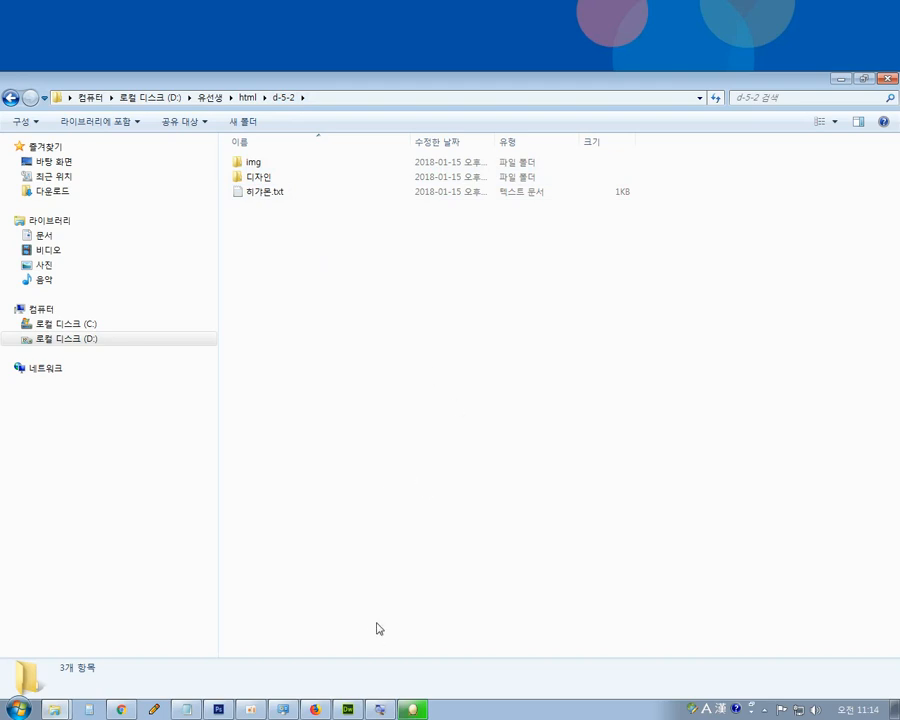
Step: Switch to Dreamweaver, create a new HTML document and show its source code
click(347, 709)
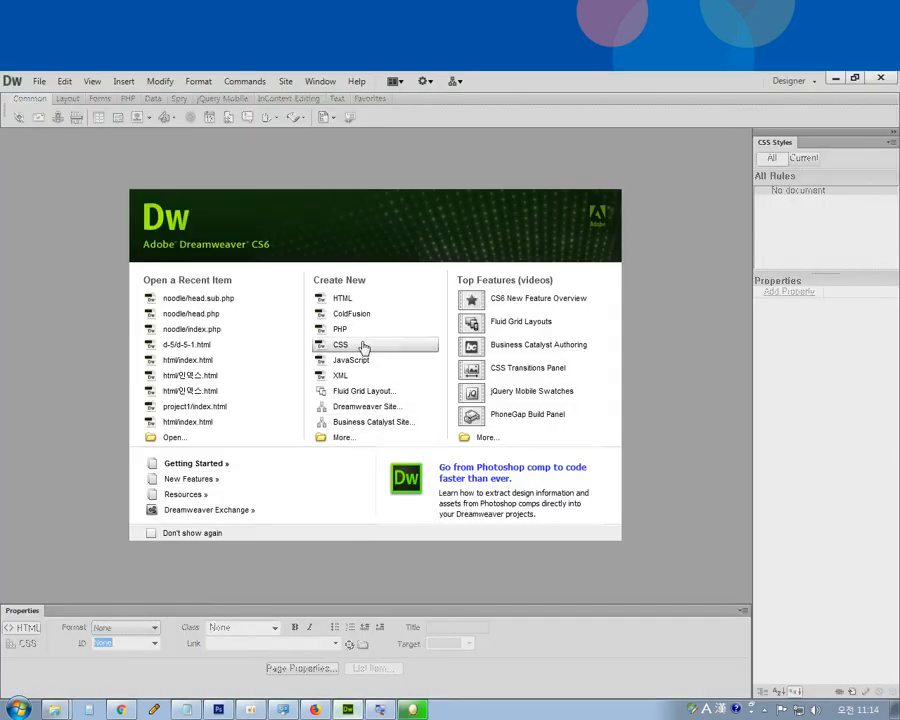
click(348, 298)
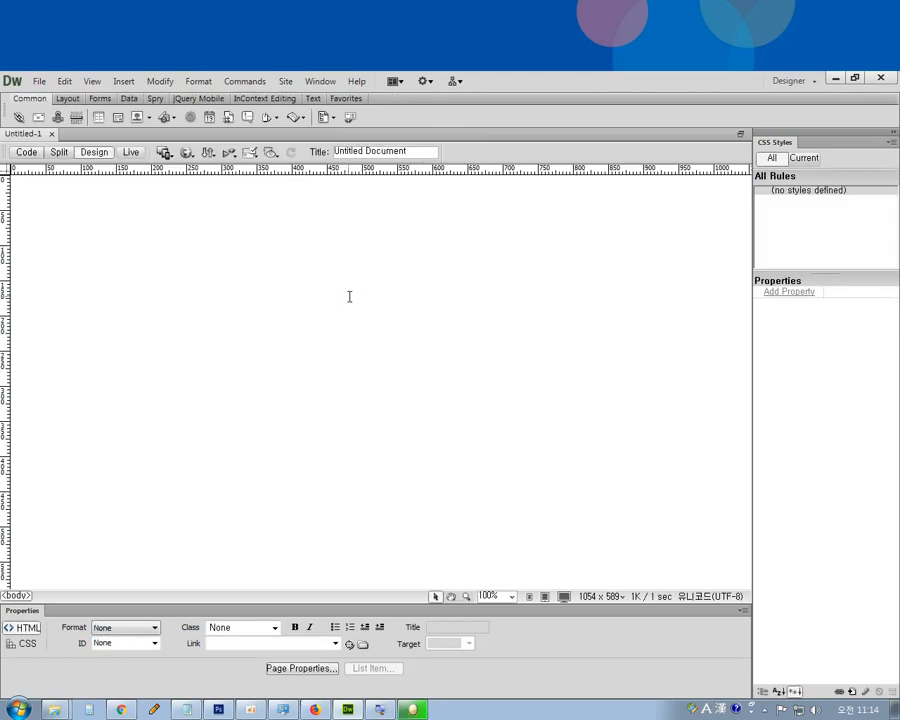
click(26, 152)
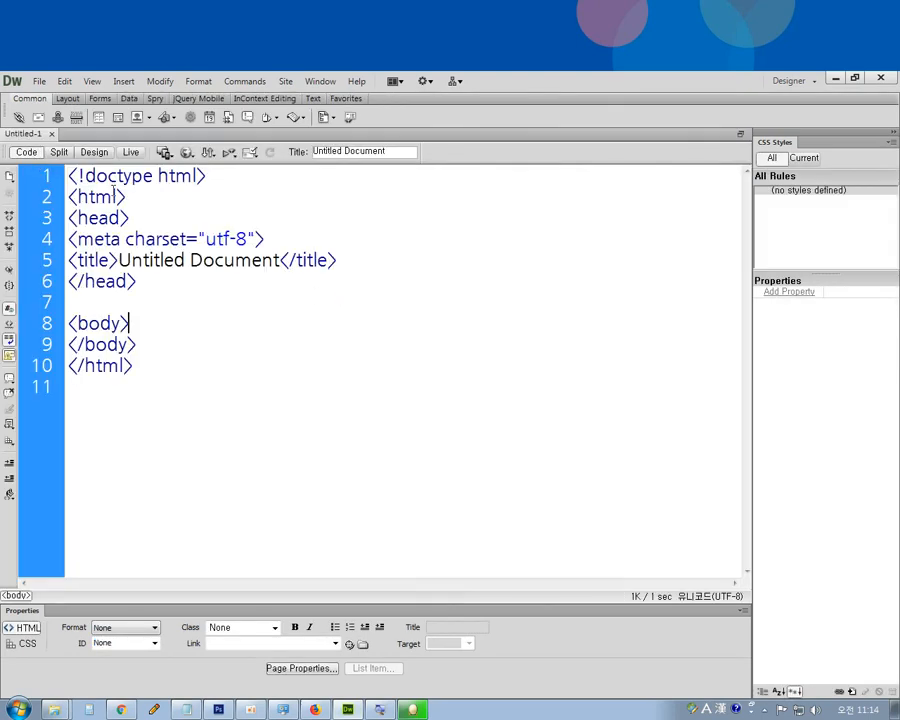
click(155, 176)
click(222, 174)
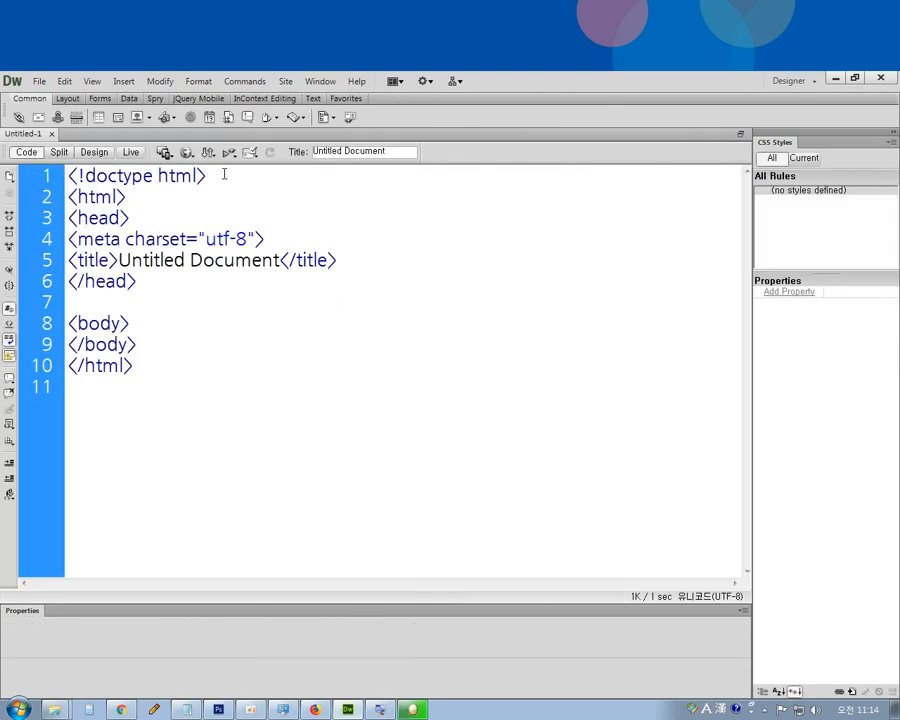
Step: Save the new HTML document as d5-2 in the d-5-2 folder
key(ctrl+s)
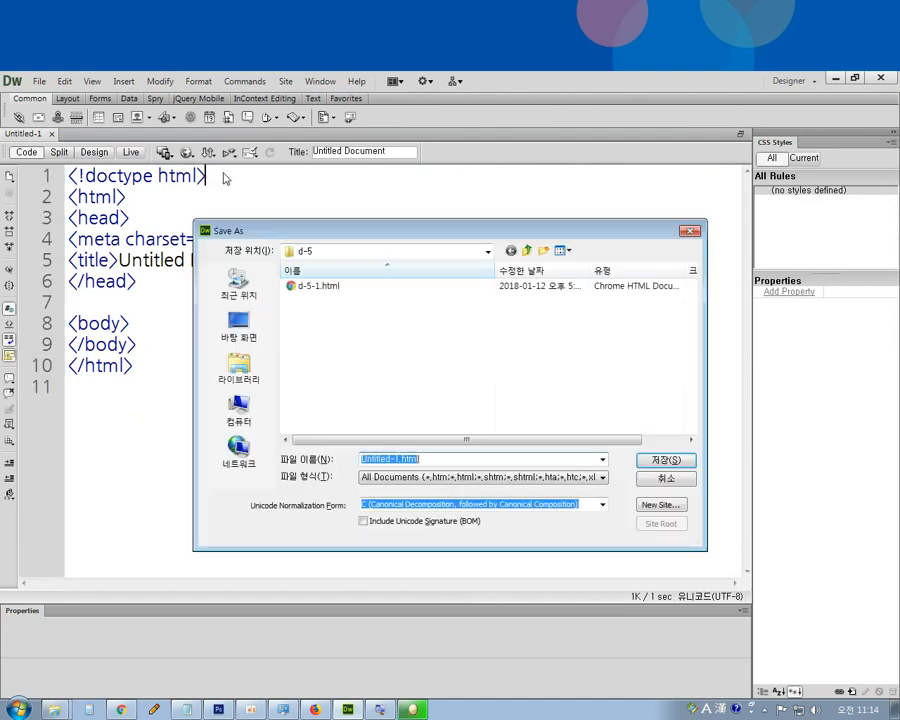
click(527, 250)
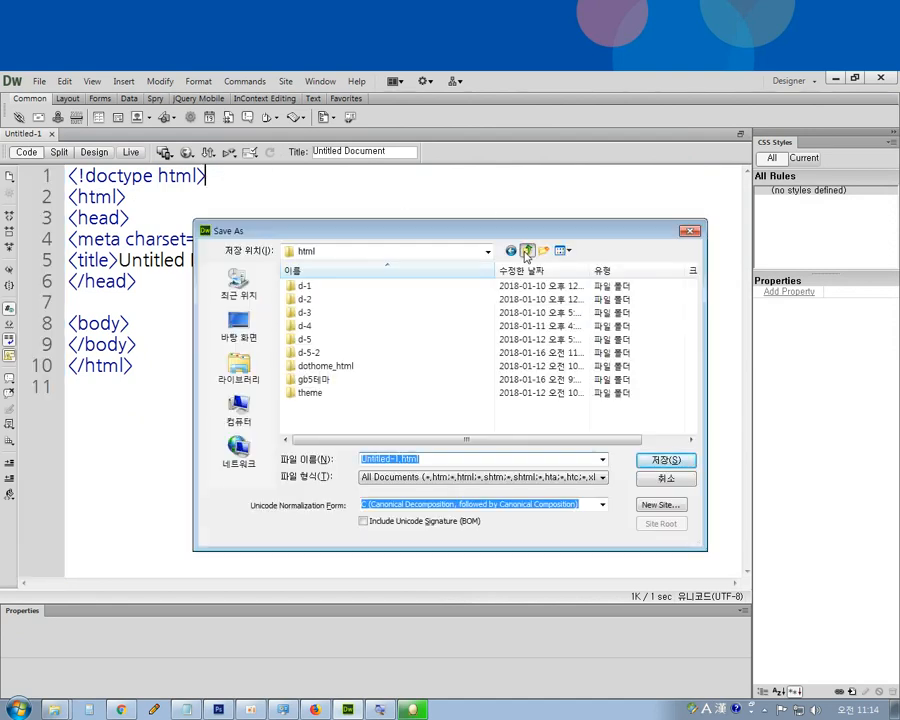
double_click(310, 353)
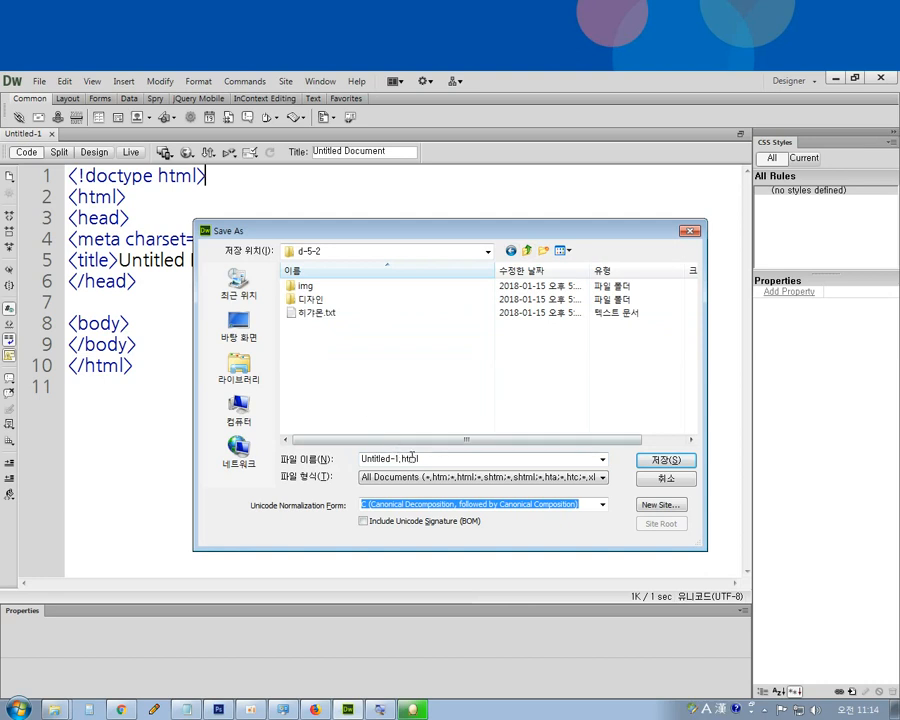
text(d)
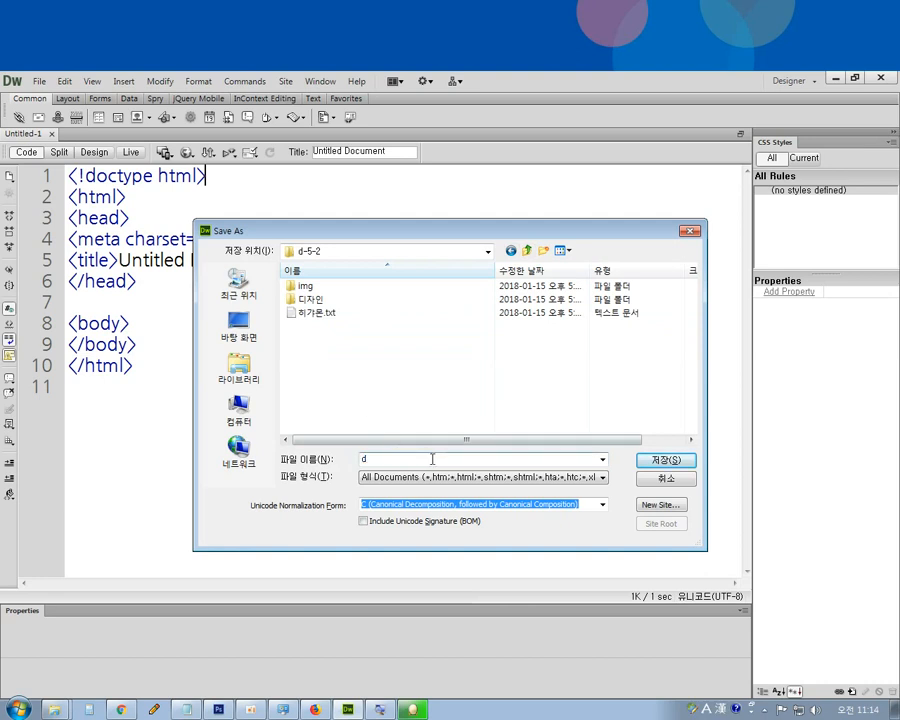
text(5-2)
key(Return)
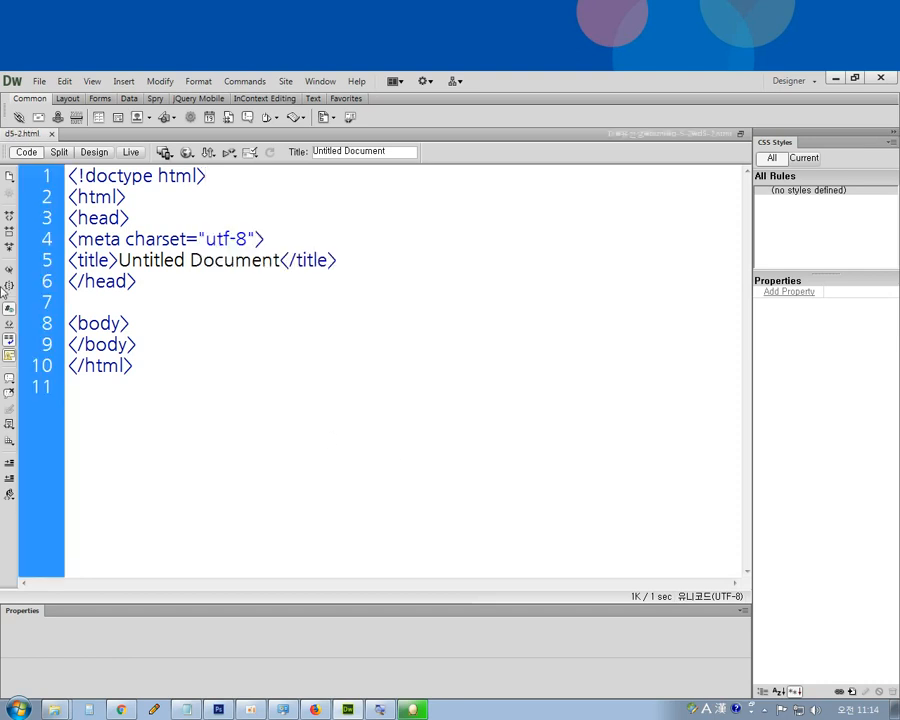
Step: Insert a div tag with the ID header at the insertion point in the page body and show its source code
click(95, 152)
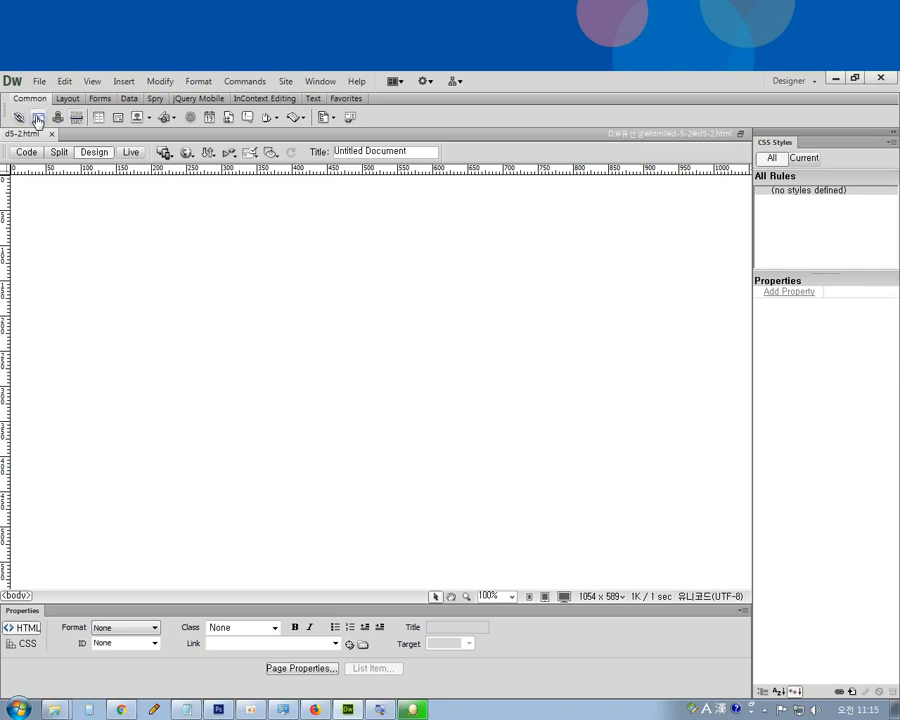
click(118, 118)
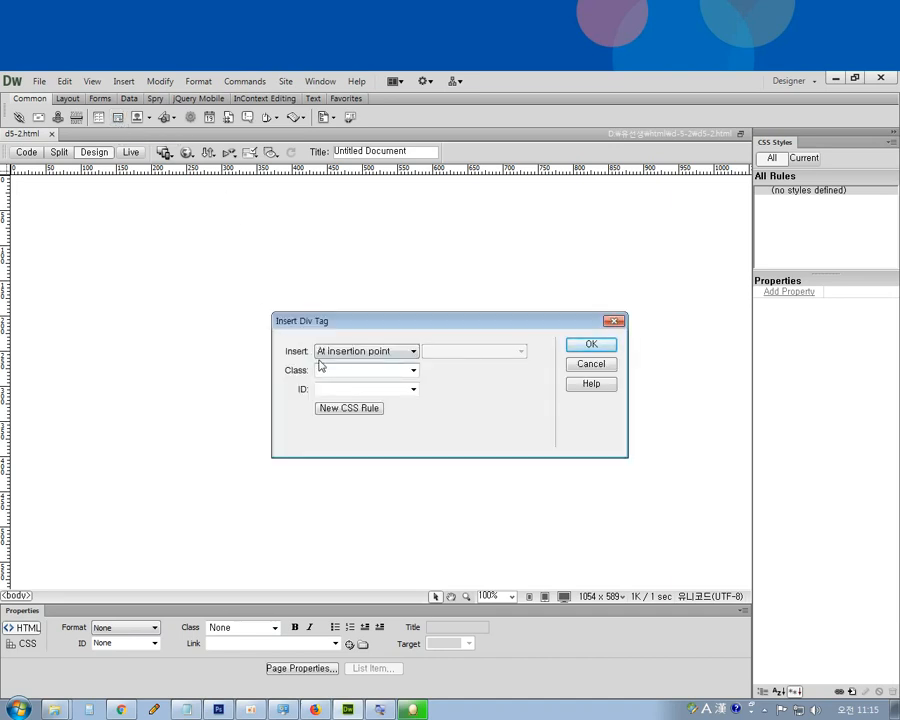
drag(331, 324, 312, 234)
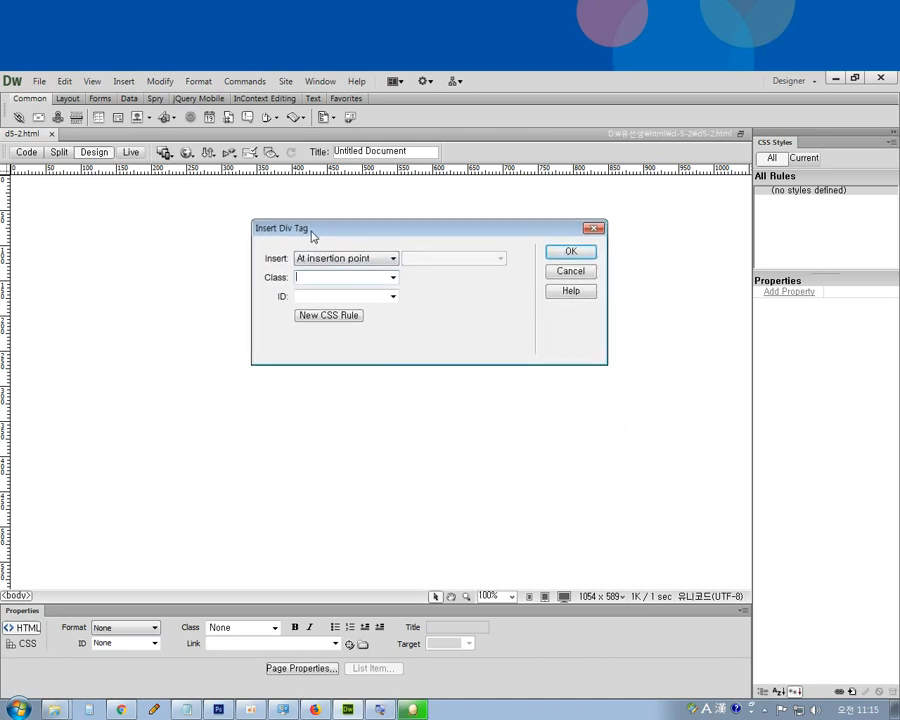
click(306, 297)
text(he)
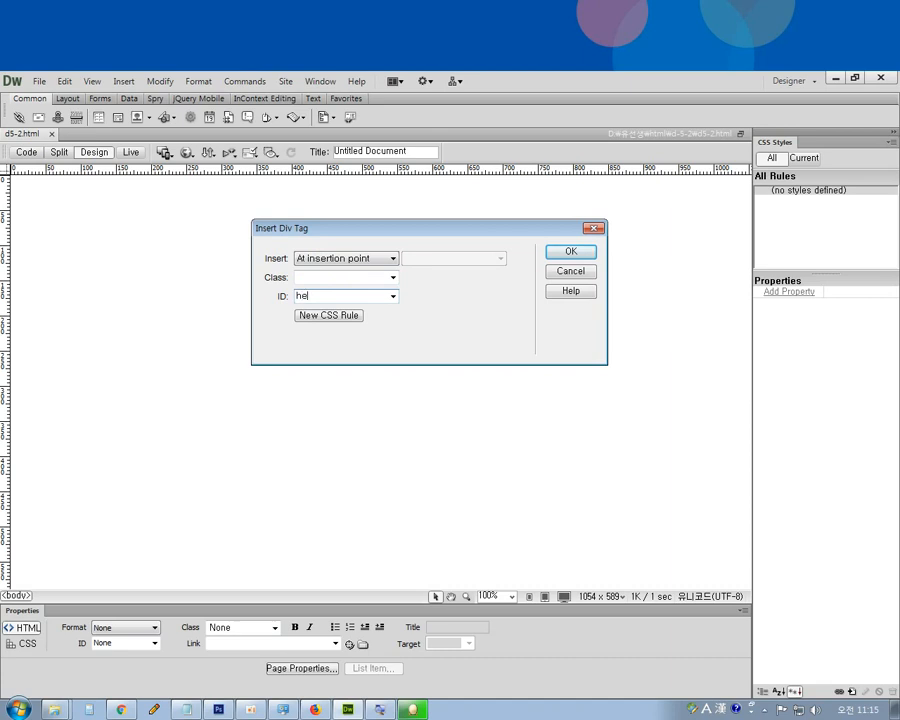
text(ader)
click(571, 252)
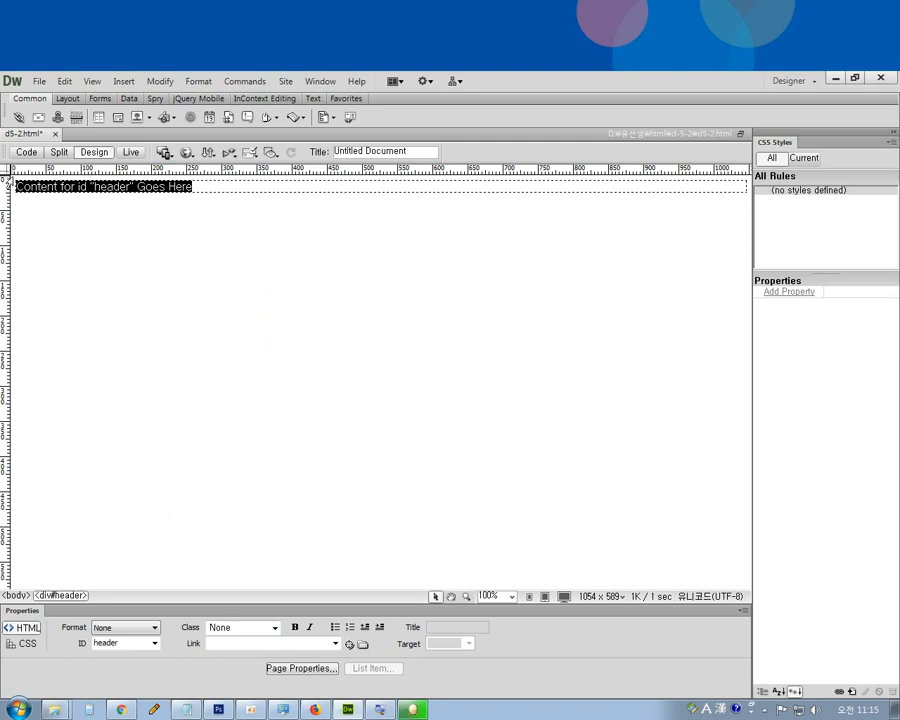
click(26, 153)
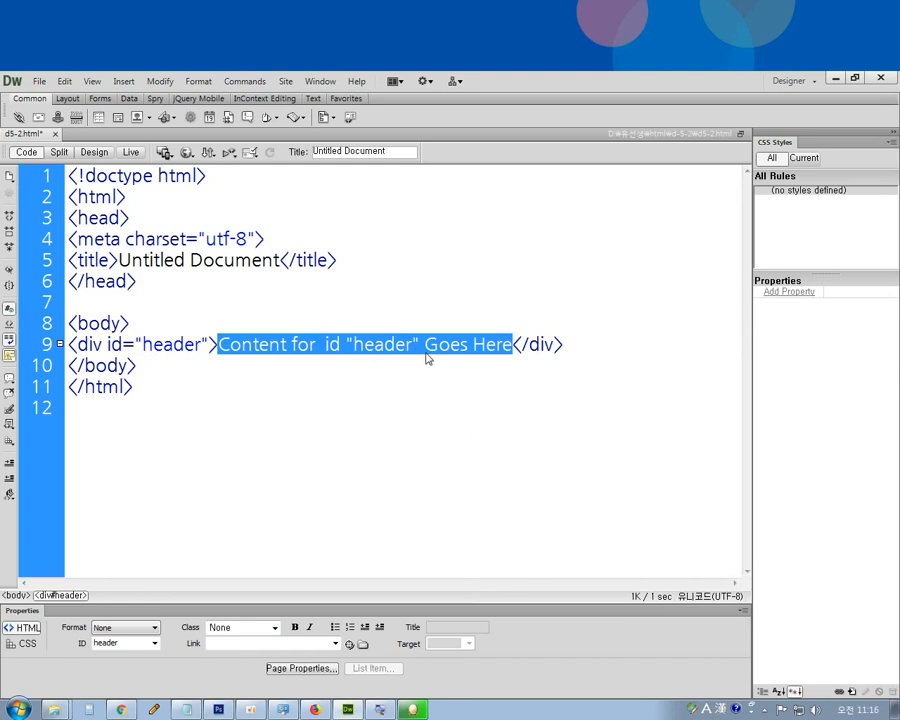
Step: Replace the header div's placeholder text with "로고와 회원로그인" and show the page in Design view
text(fh)
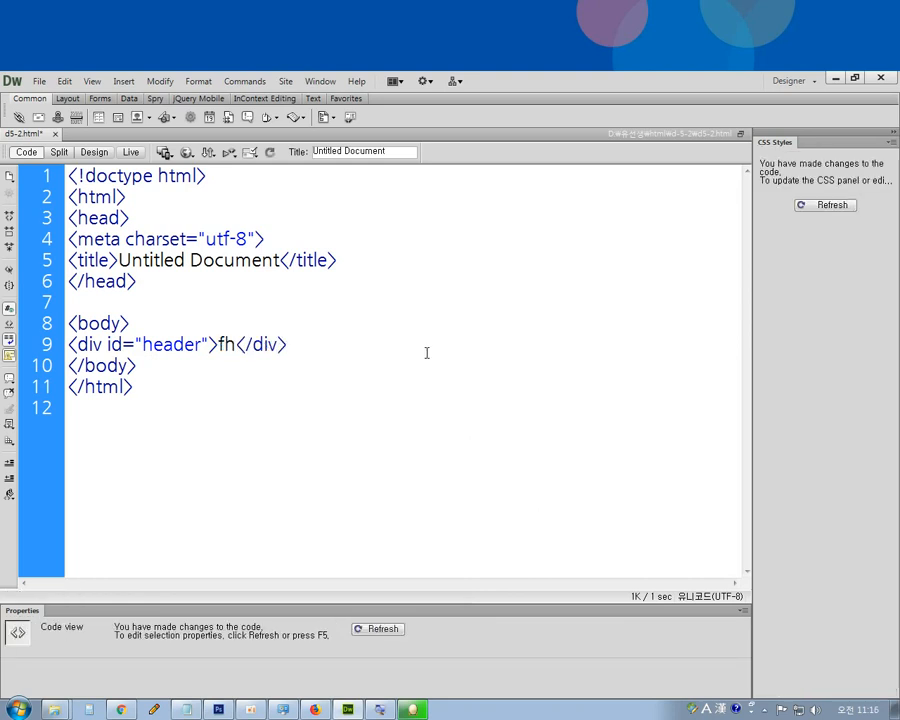
key(BackSpace)
key(BackSpace)
key(Hangul)
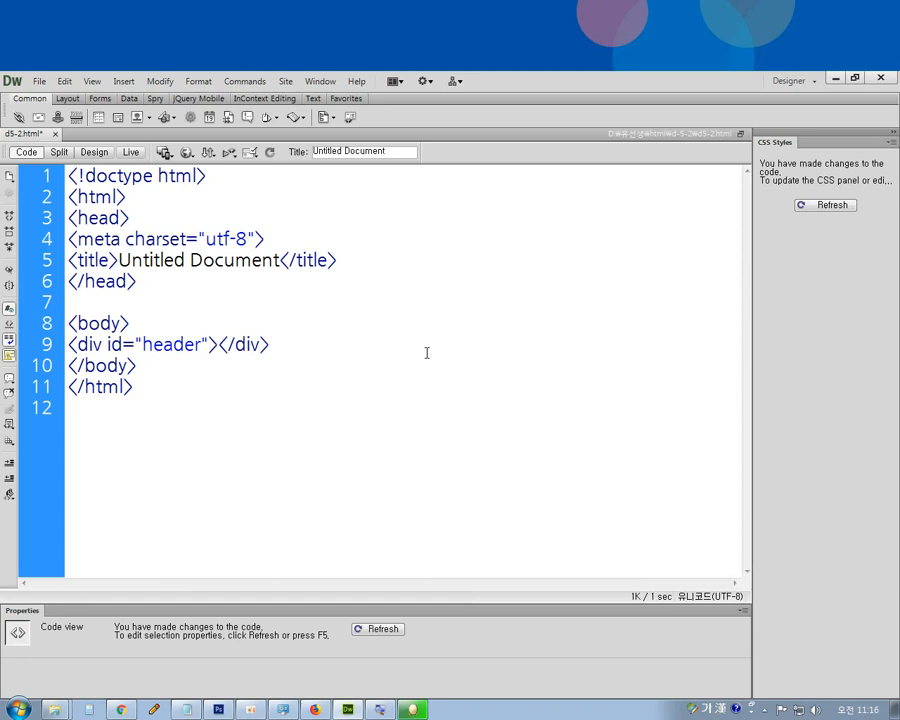
text(로고와)
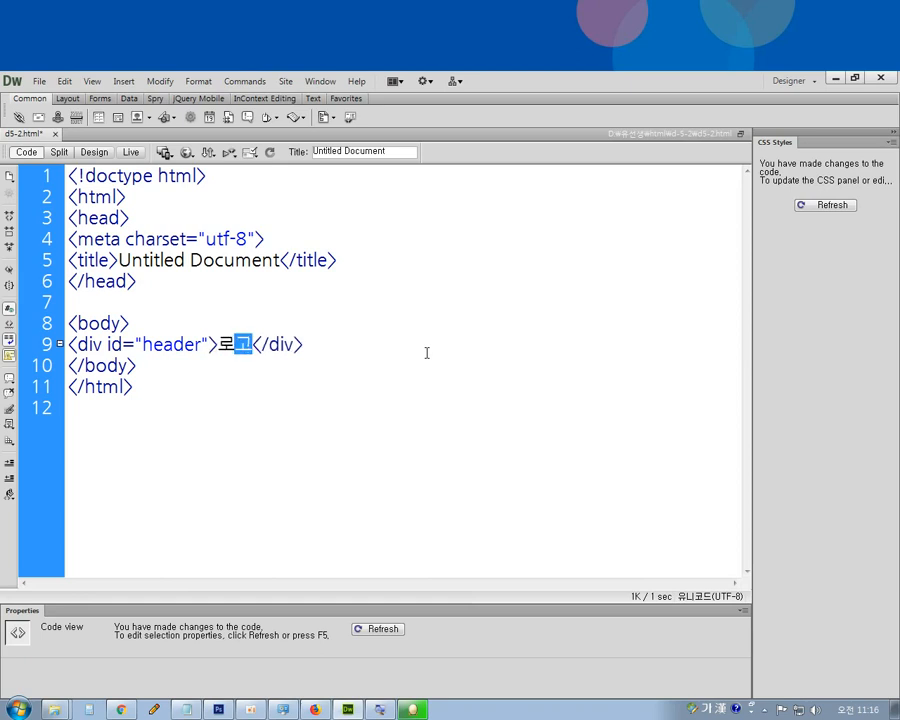
text( 로그)
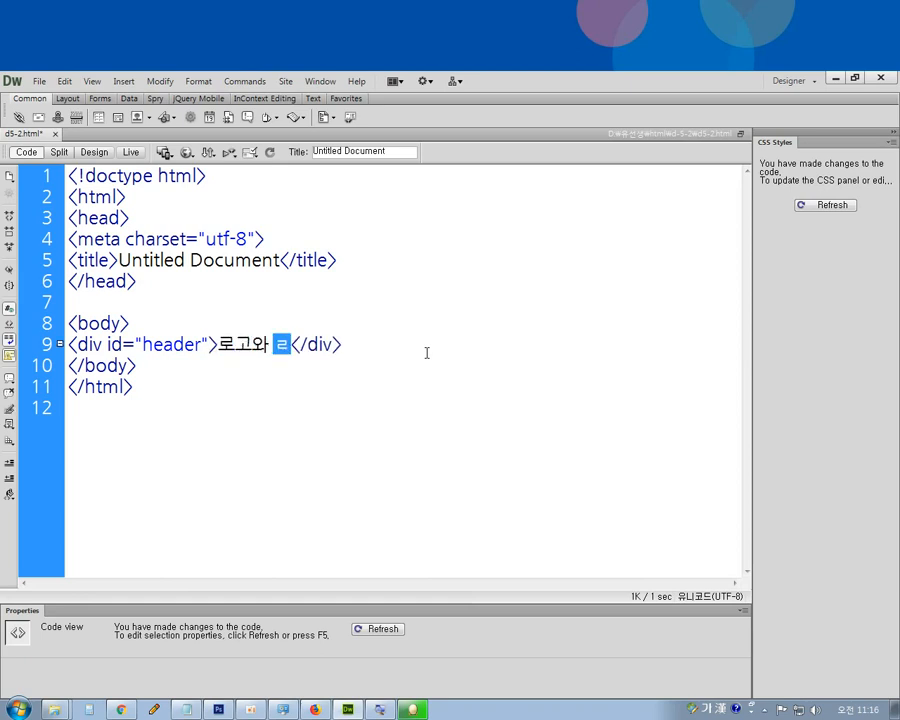
key(BackSpace)
key(BackSpace)
key(BackSpace)
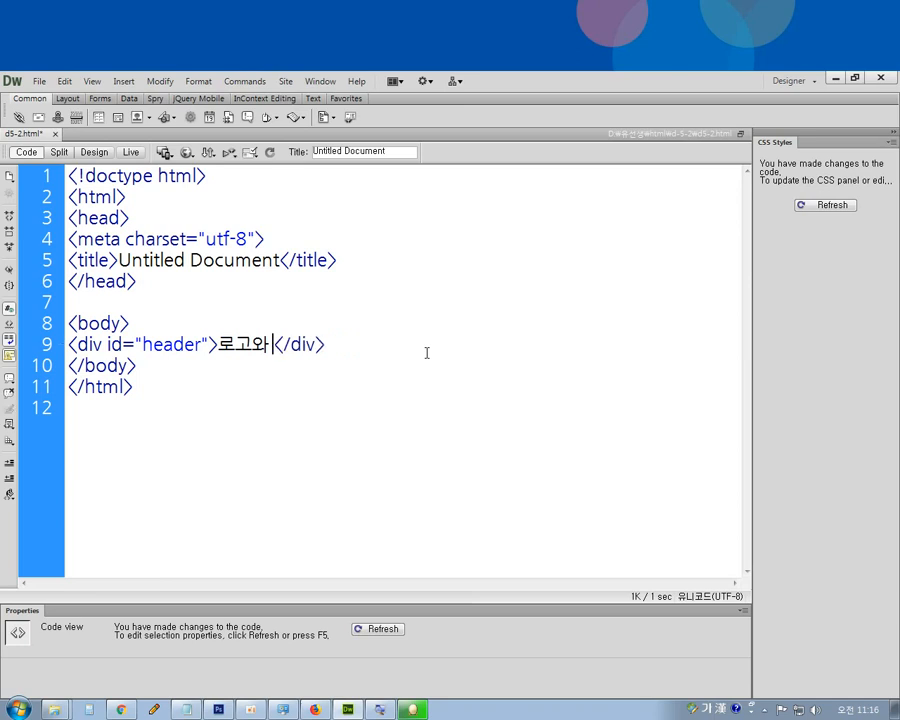
text(횡)
text(원)
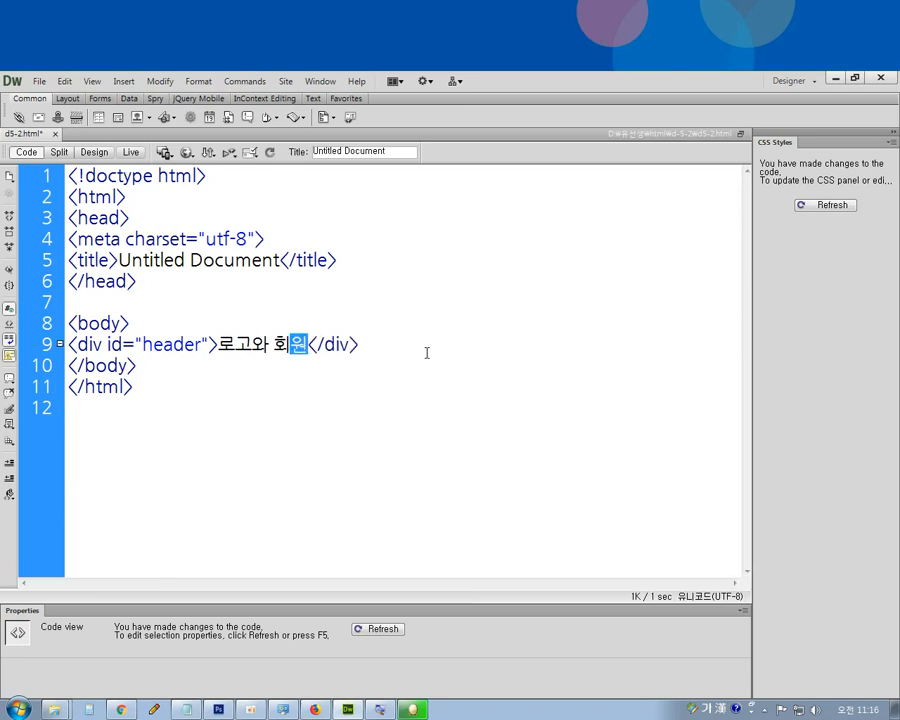
text(로그인)
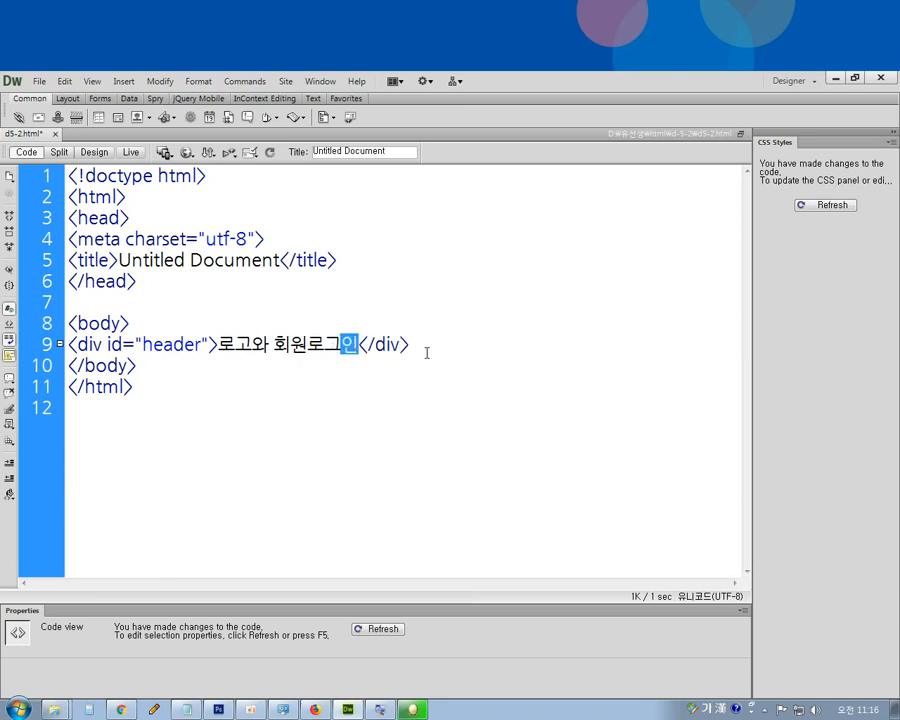
click(94, 152)
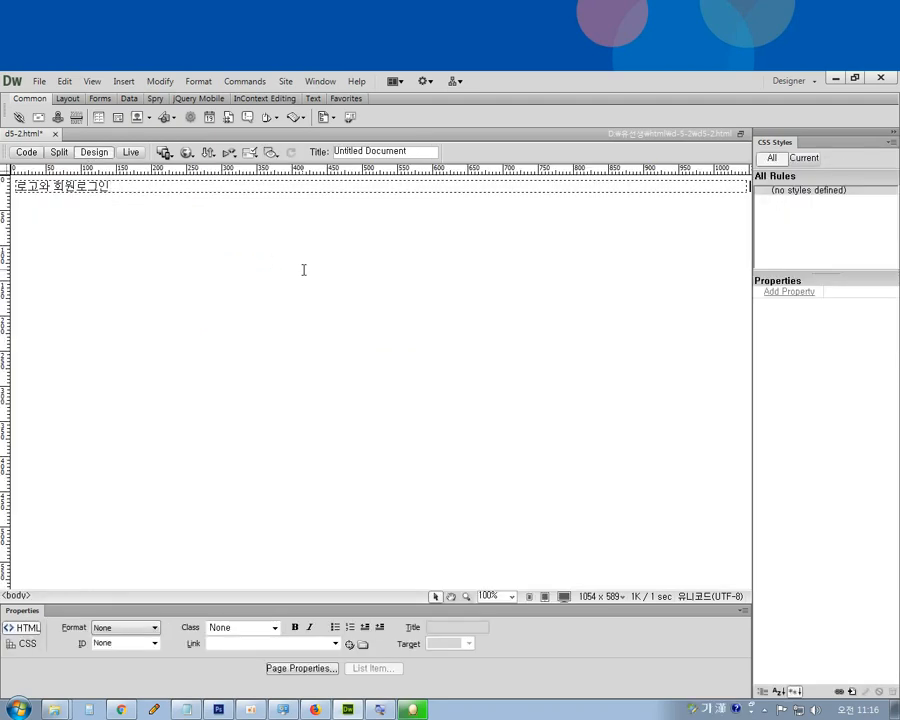
Step: Switch to Photoshop and examine the logo and login area of main.jpg at 100% with the panels hidden
click(218, 710)
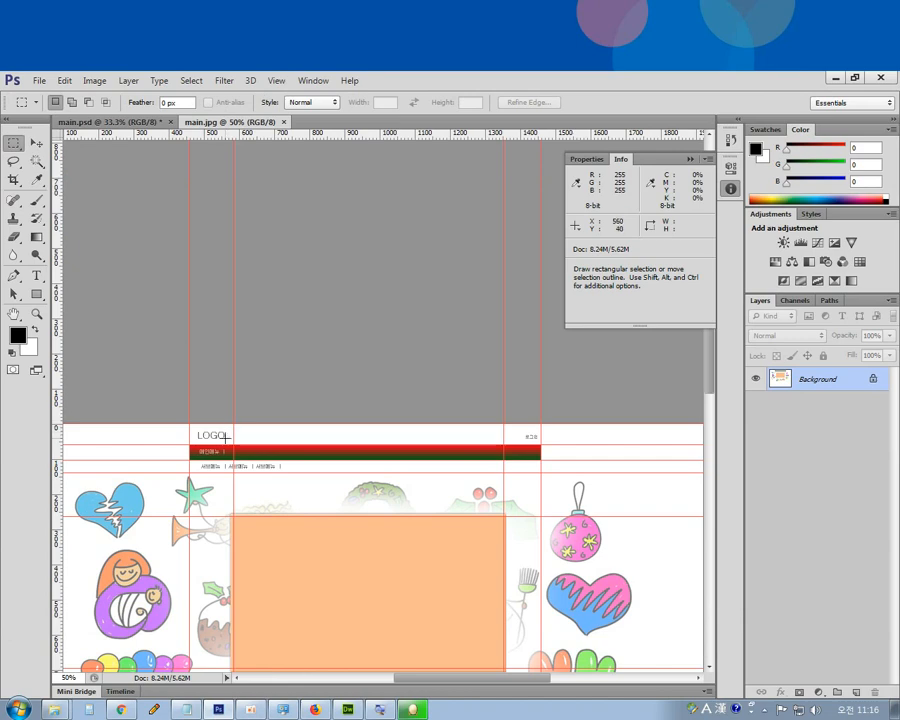
key(ctrl+plus)
key(ctrl+plus)
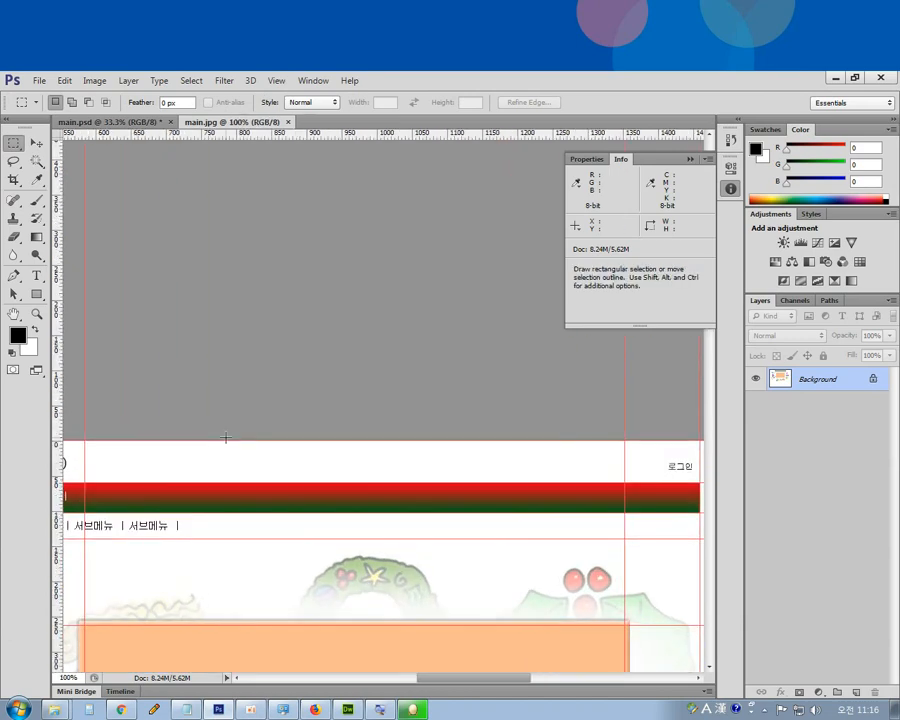
key(Tab)
drag(330, 392, 442, 324)
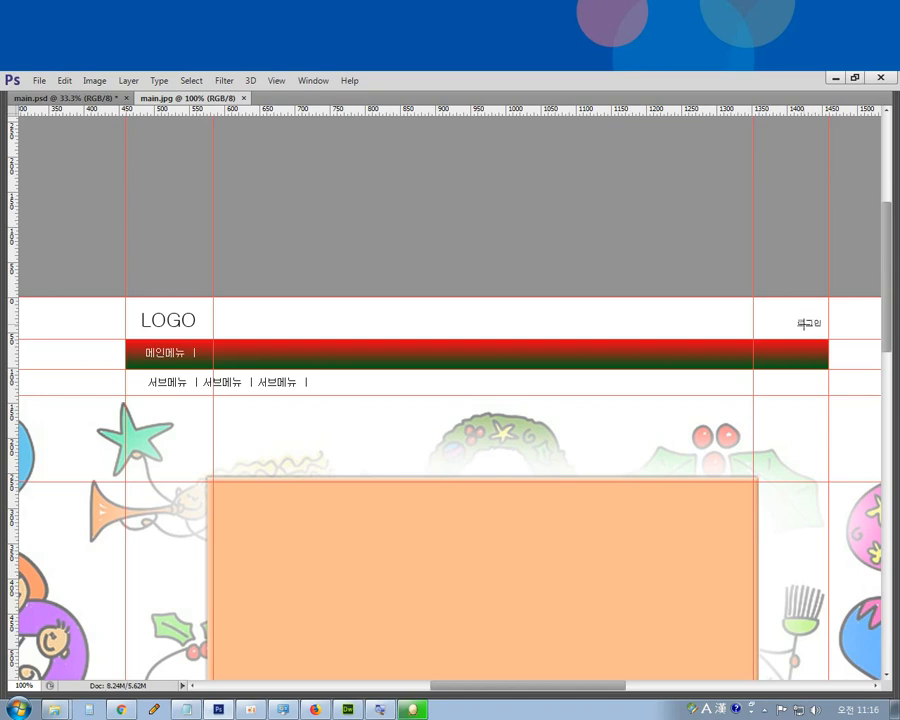
Step: Switch back to Dreamweaver, select the header div in the layout and locate its ID in the source code
click(349, 711)
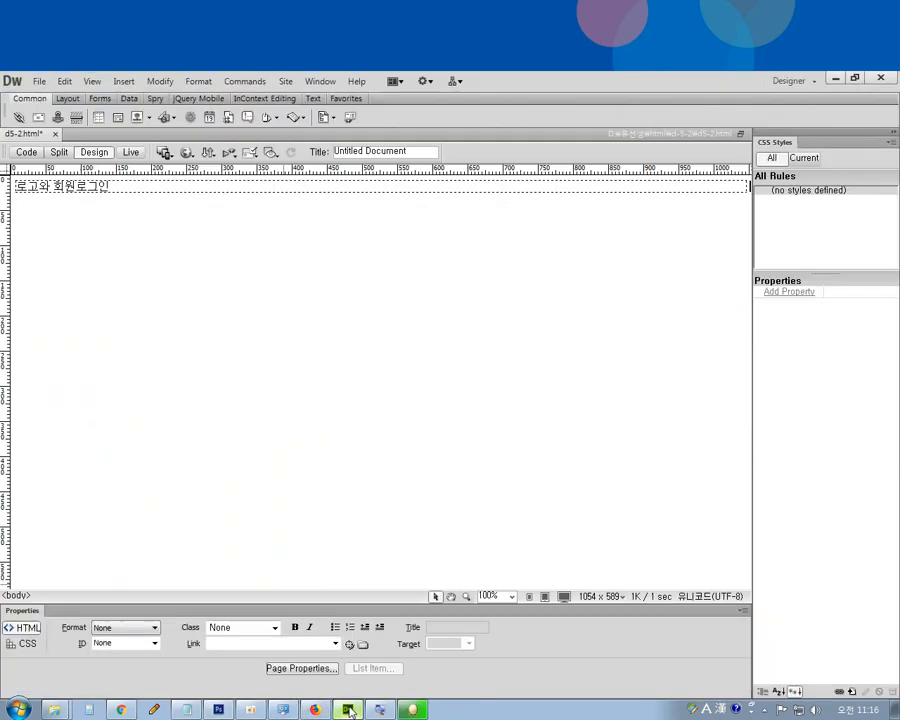
click(107, 195)
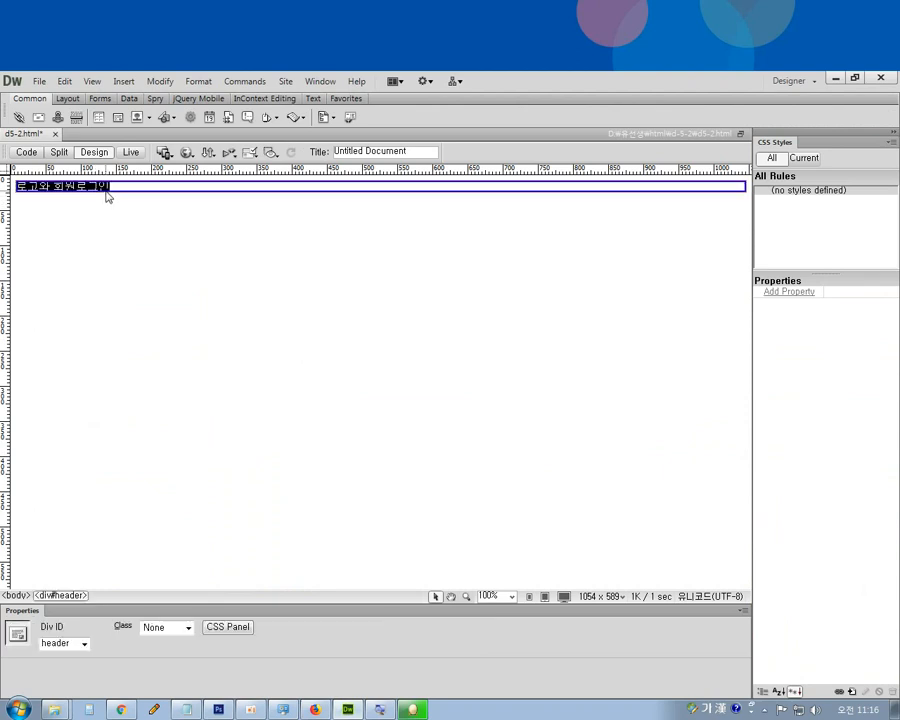
click(26, 153)
click(163, 344)
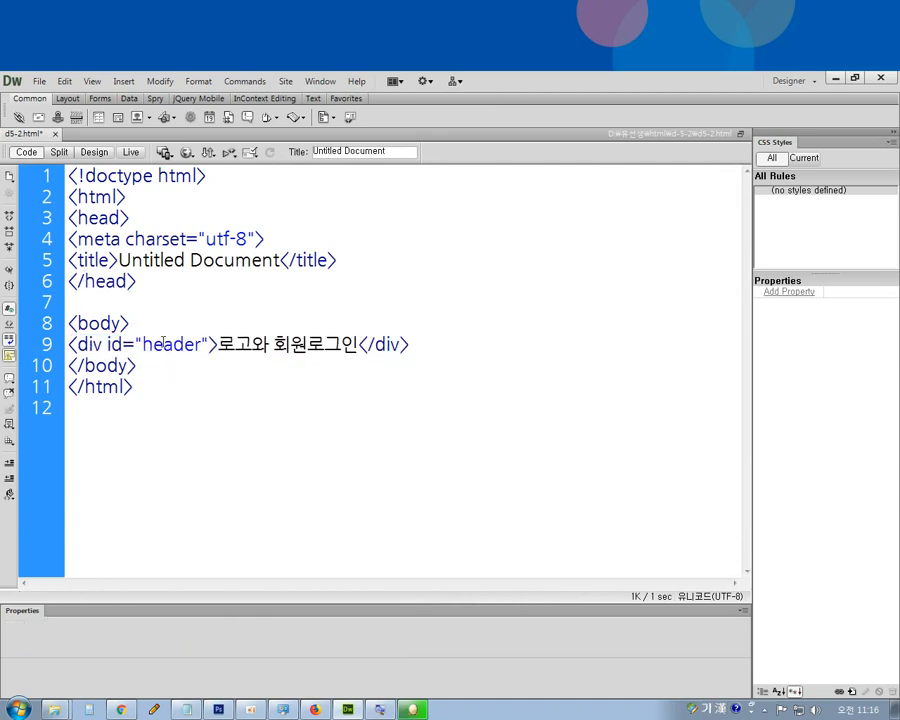
key(Down)
double_click(163, 344)
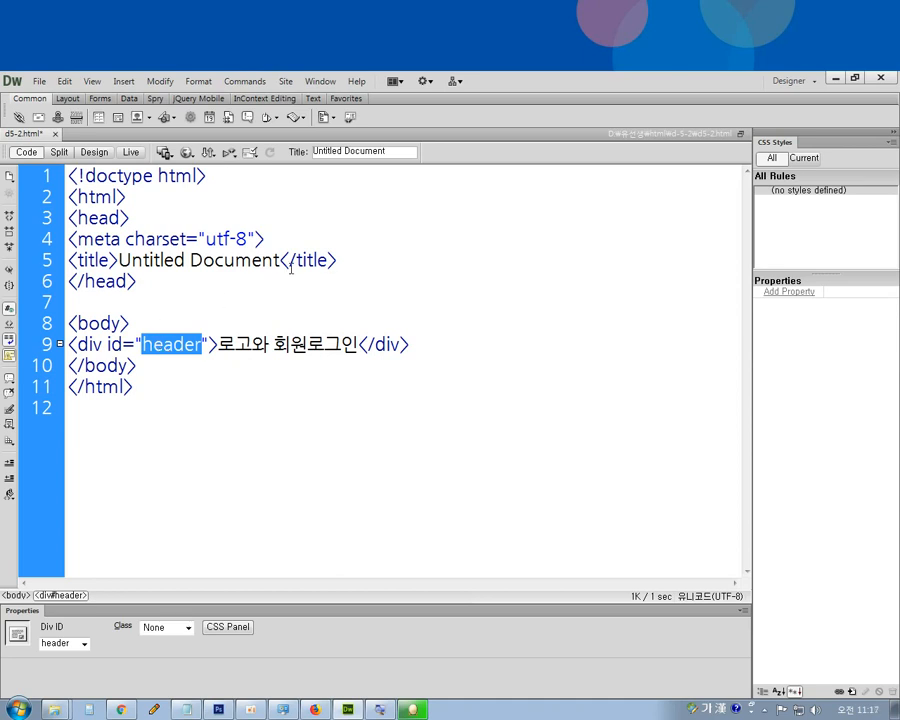
Step: Add an opening and a closing style tag with an empty line between them, just above the closing head tag
click(70, 281)
key(Return)
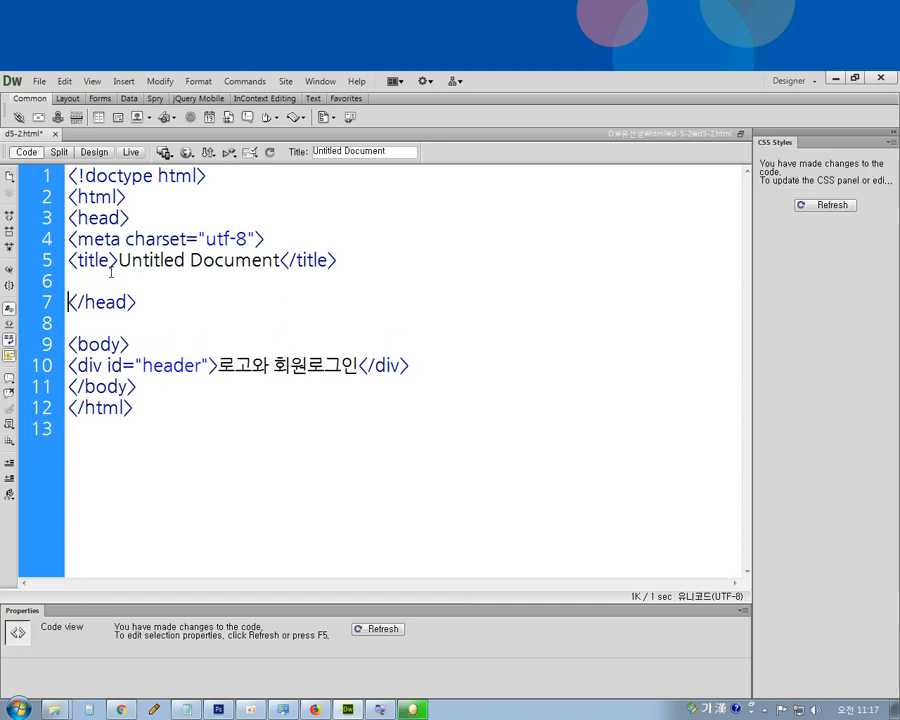
text(<ㄴ)
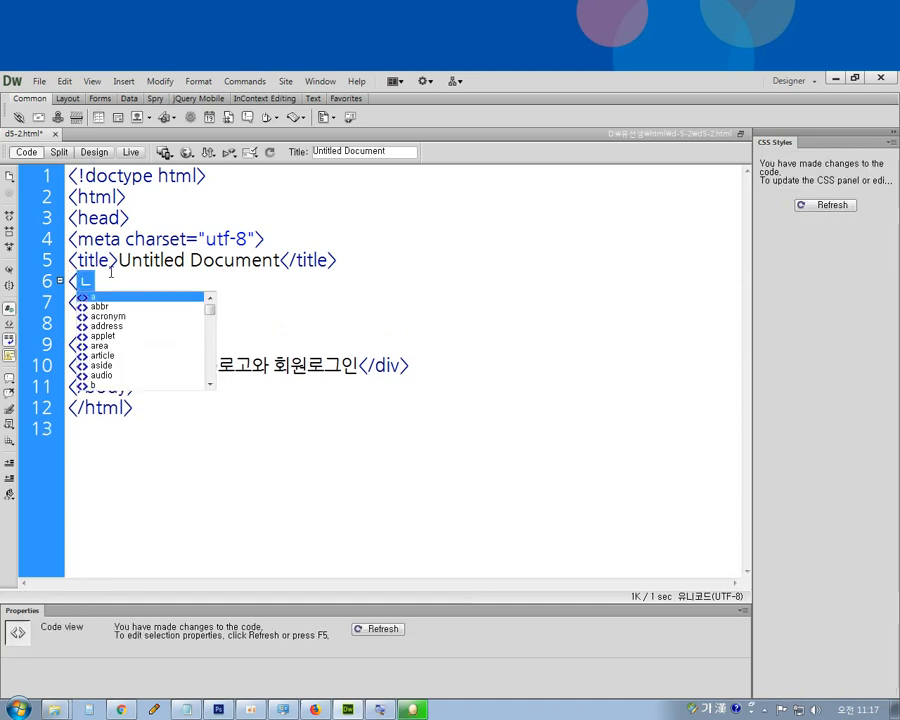
key(BackSpace)
key(Hangul)
text(s)
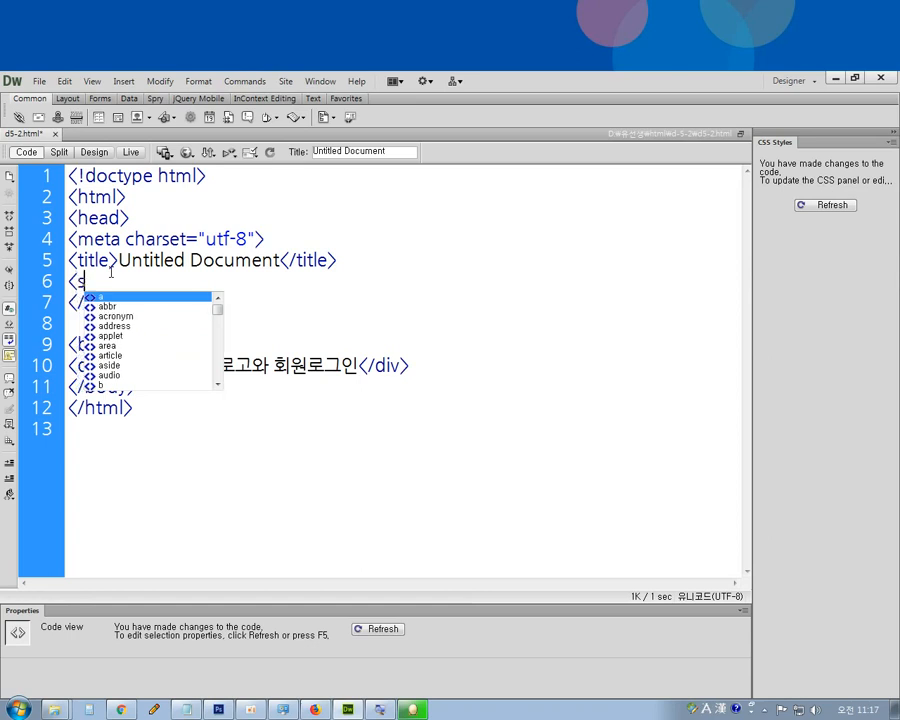
text(tyle)
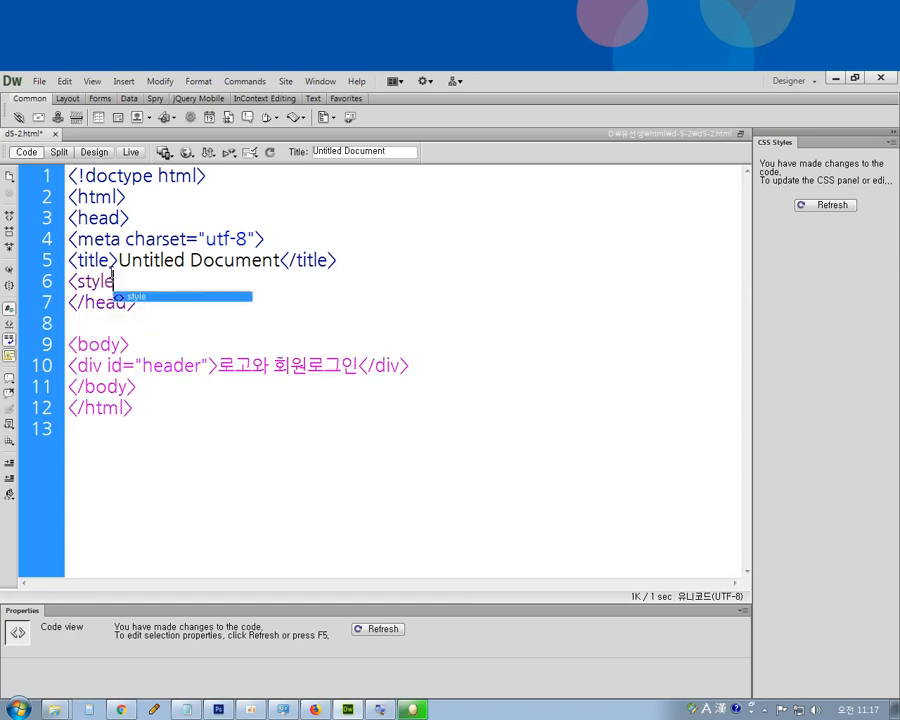
text(>)
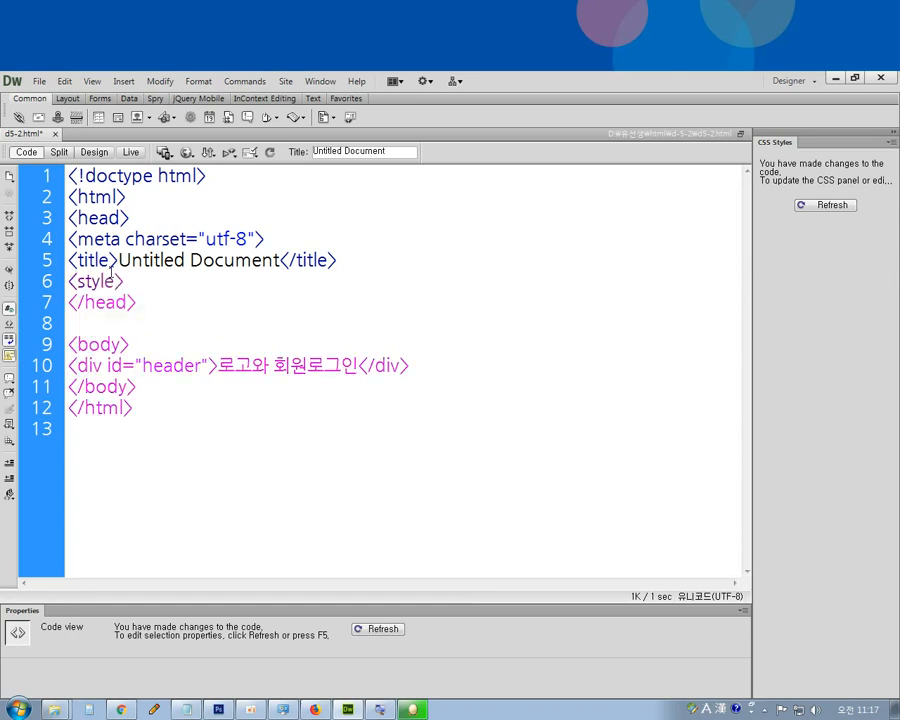
key(Return)
key(Return)
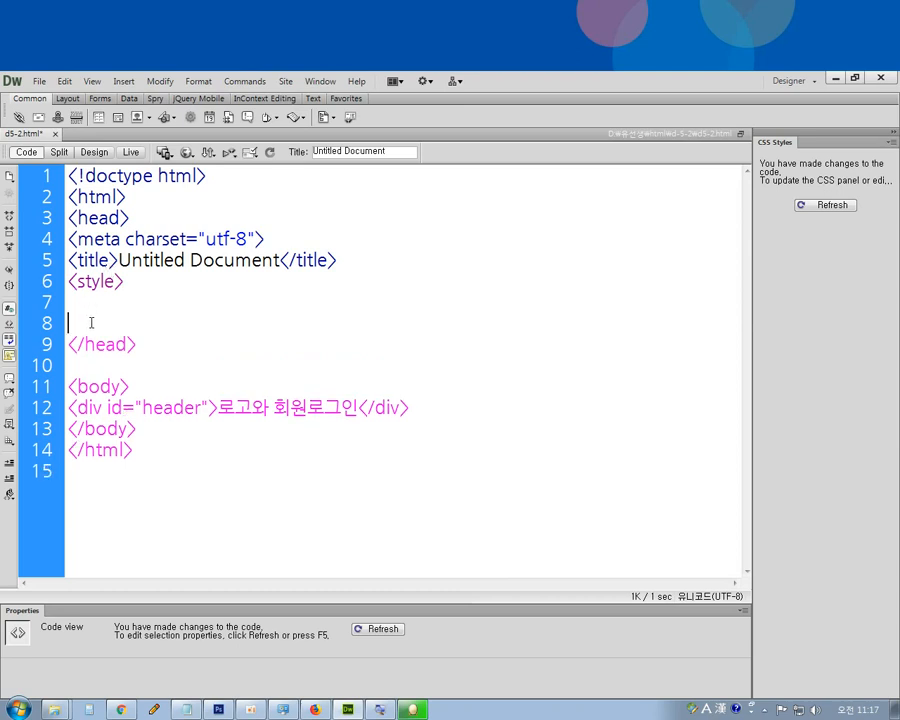
text(</style>)
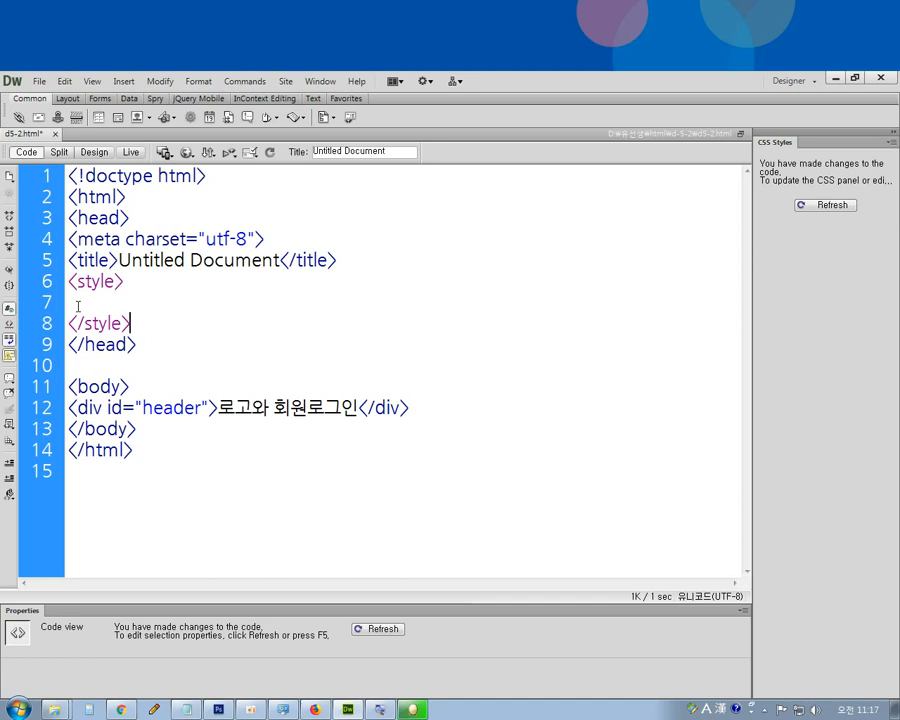
Step: Write an empty CSS rule for the #header selector, with its opening and closing braces, inside the style block
double_click(163, 408)
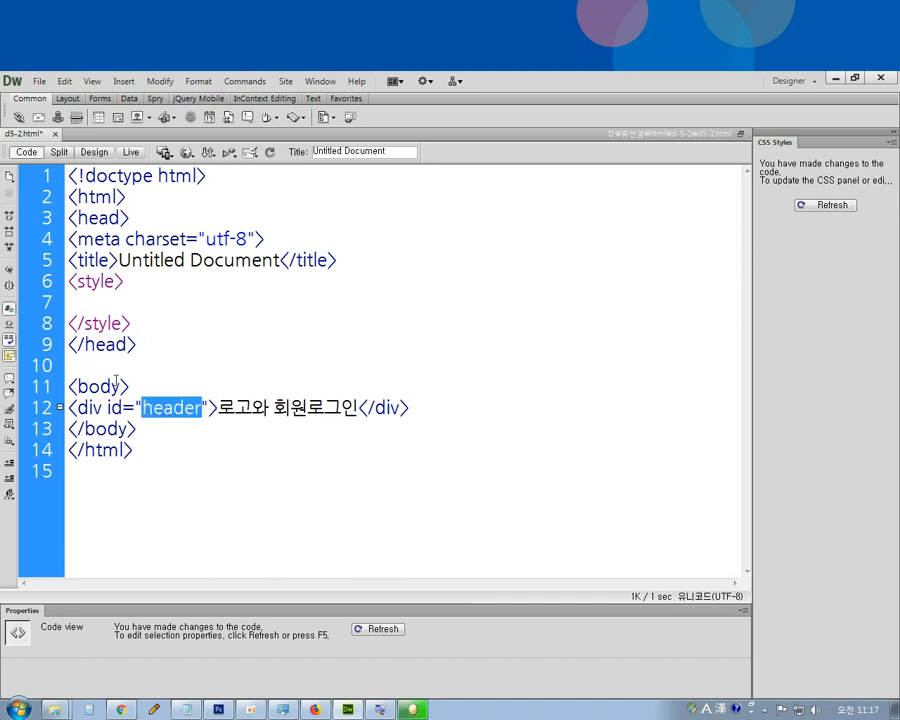
click(80, 303)
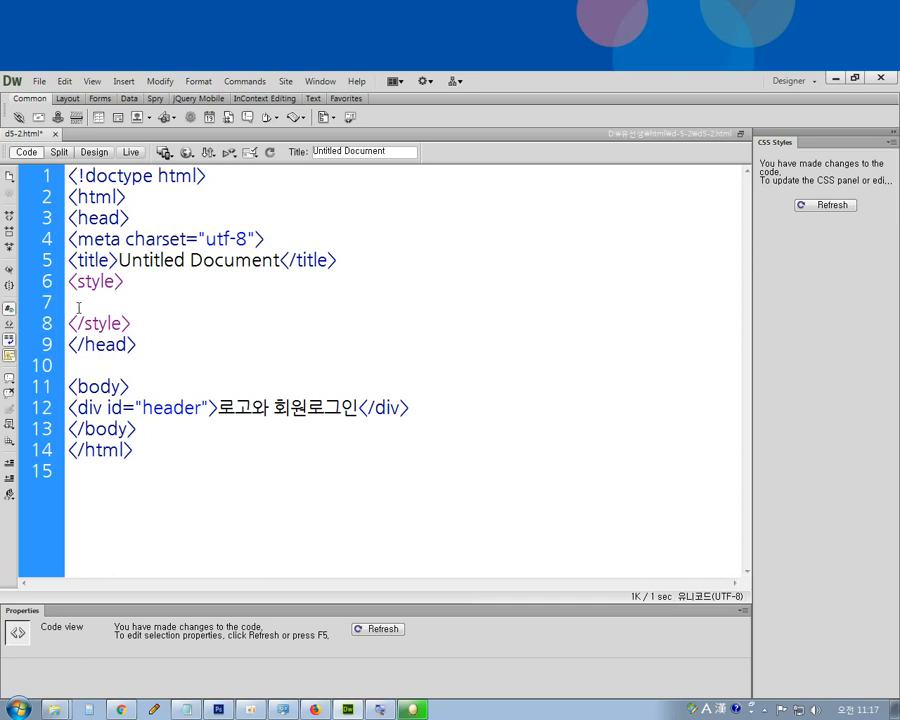
text(#header)
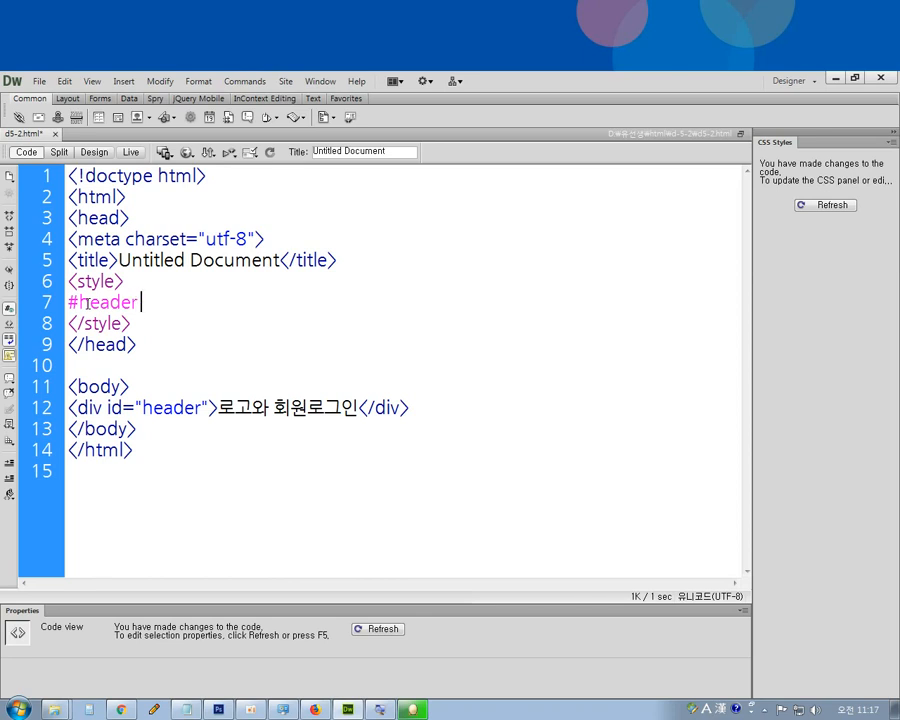
text({)
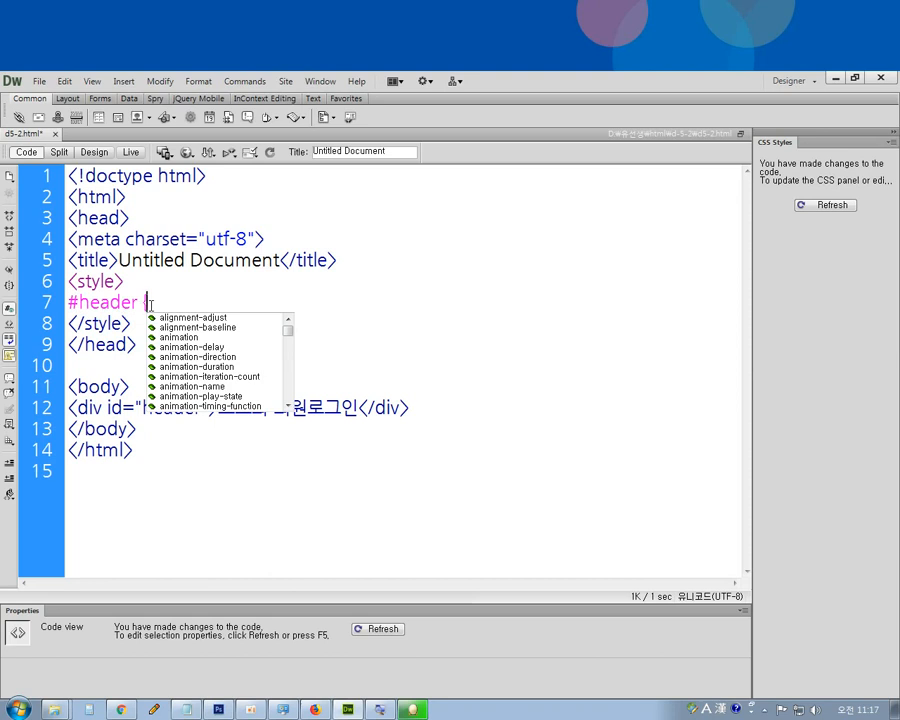
text(})
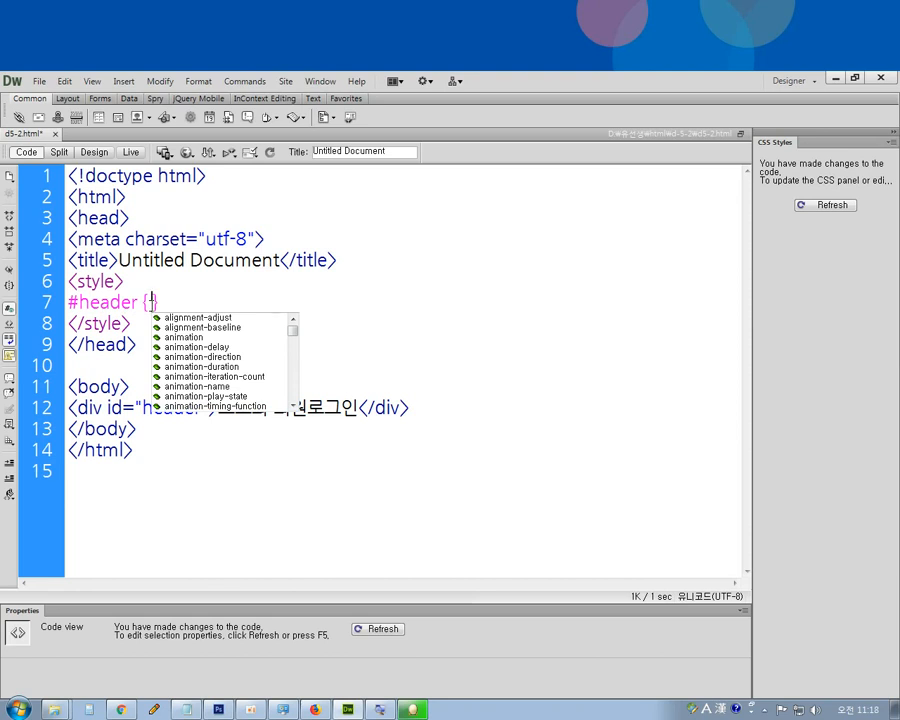
Step: Add width:1000px; to the #header rule and refresh the code so the styles update
key(Left)
text(w)
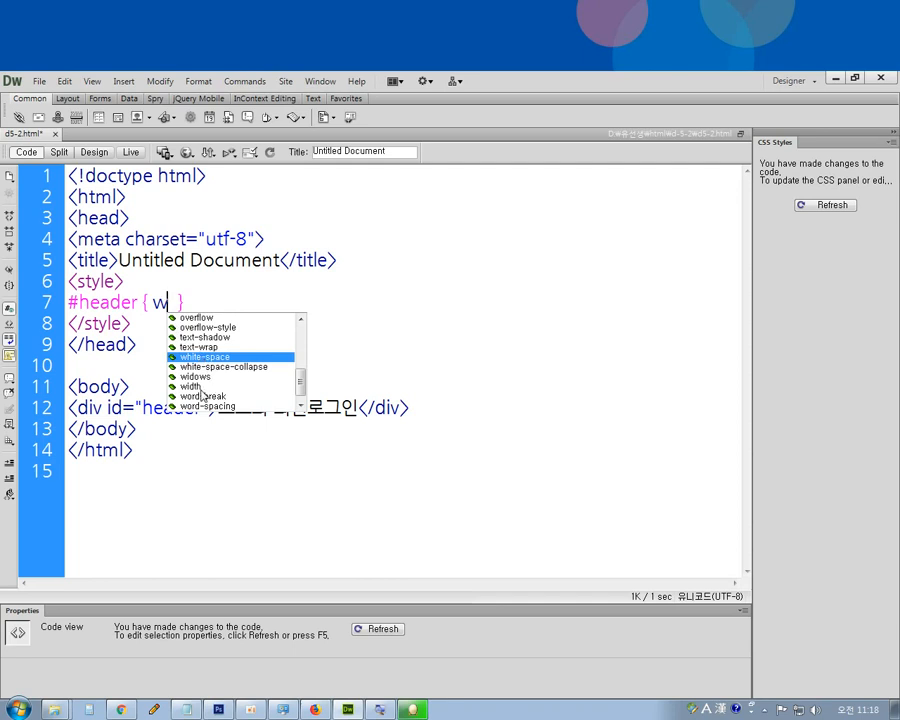
key(Down)
key(Down)
key(Down)
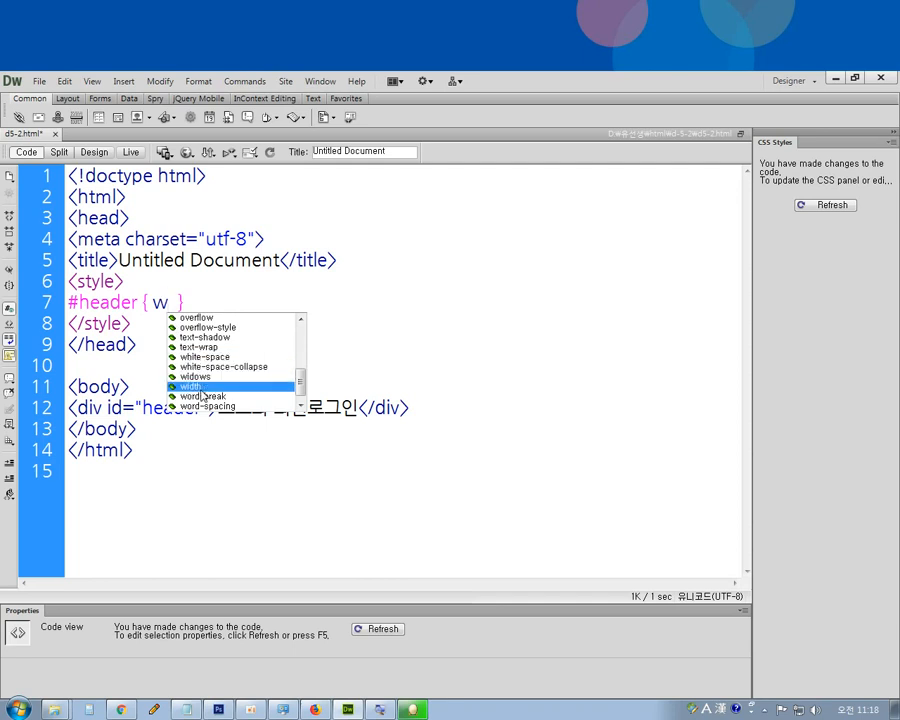
key(Return)
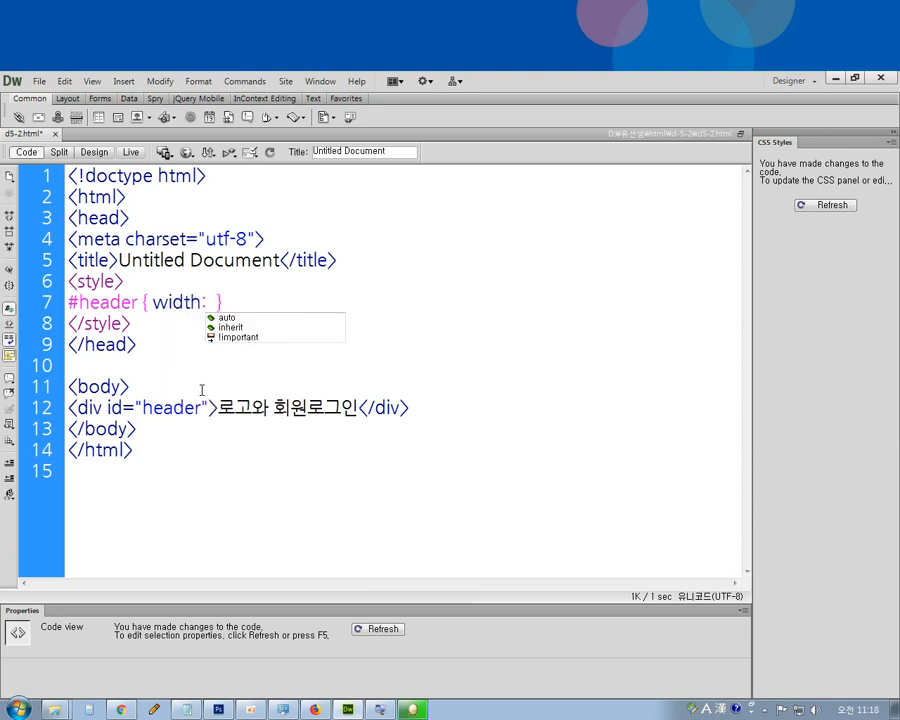
text(1000)
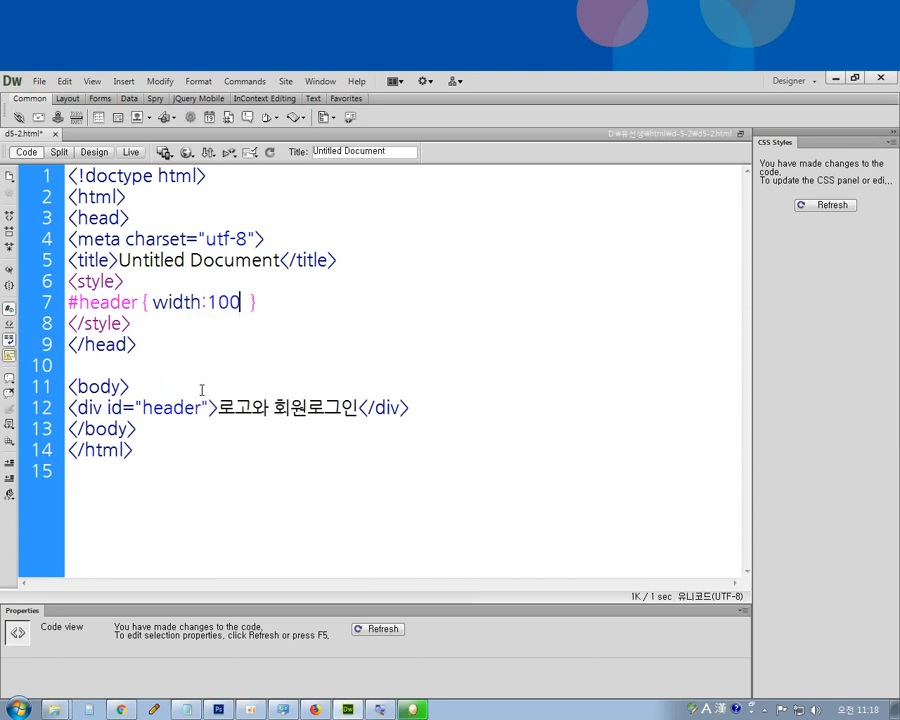
text(px)
text(;)
text(;)
key(F5)
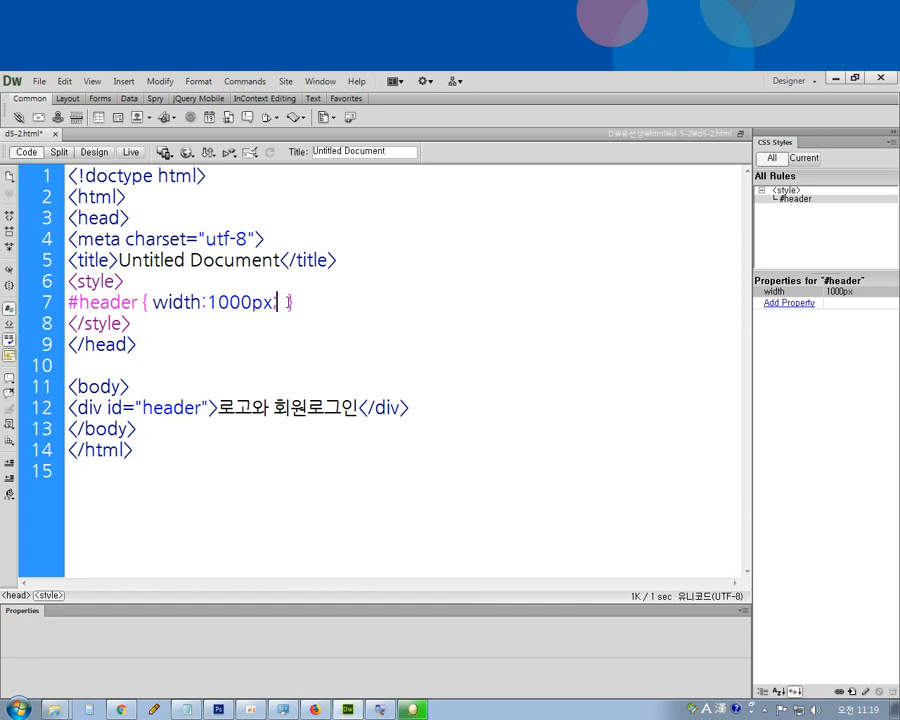
Step: Add height:60px; after the width in the #header rule, save the file and view the result in the visual layout
text(h)
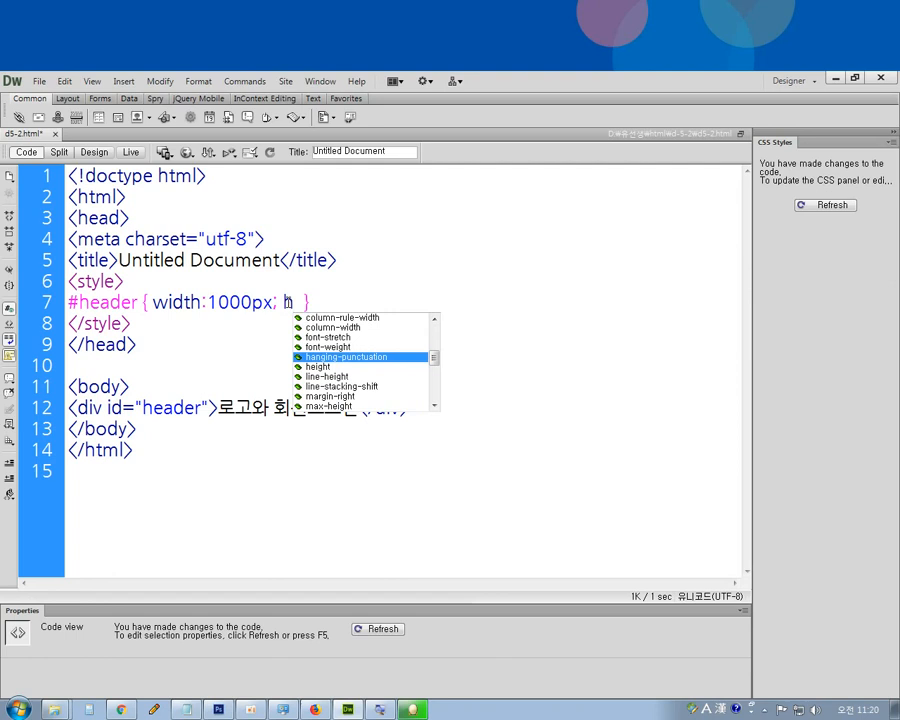
key(Down)
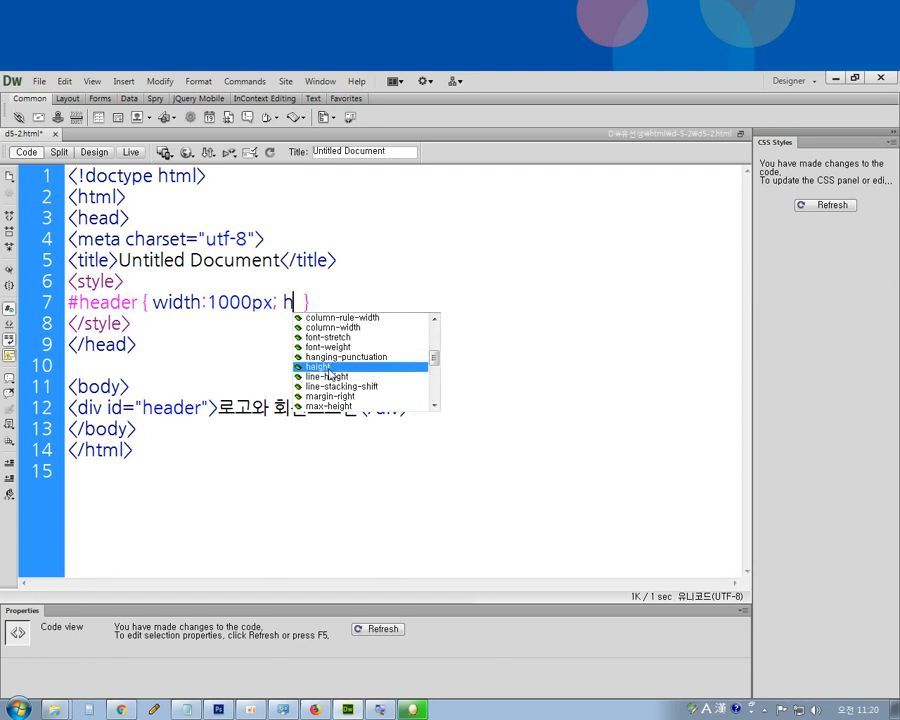
double_click(329, 368)
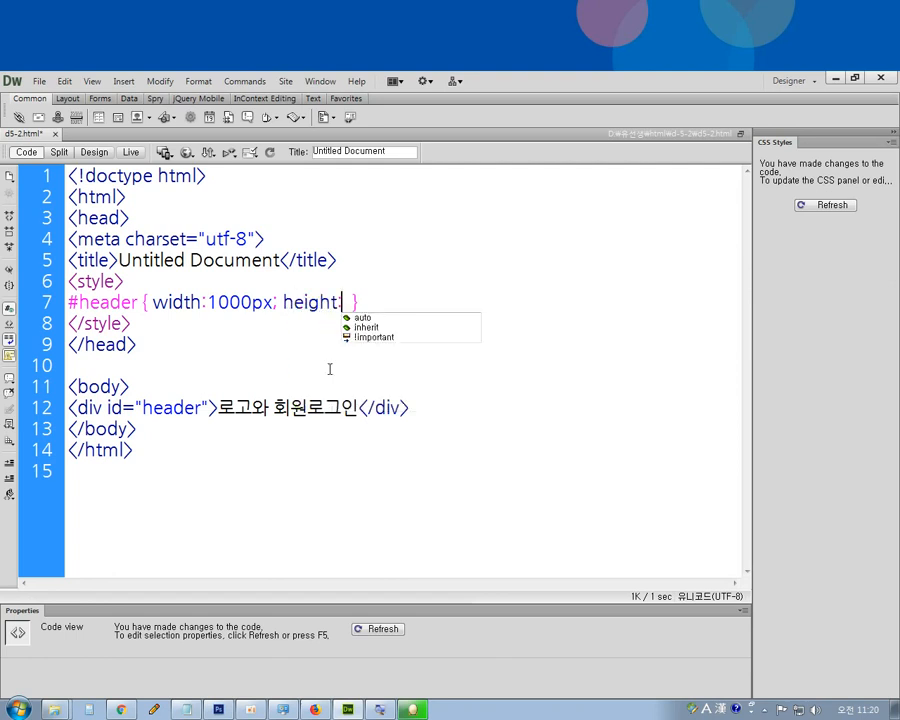
text(60p)
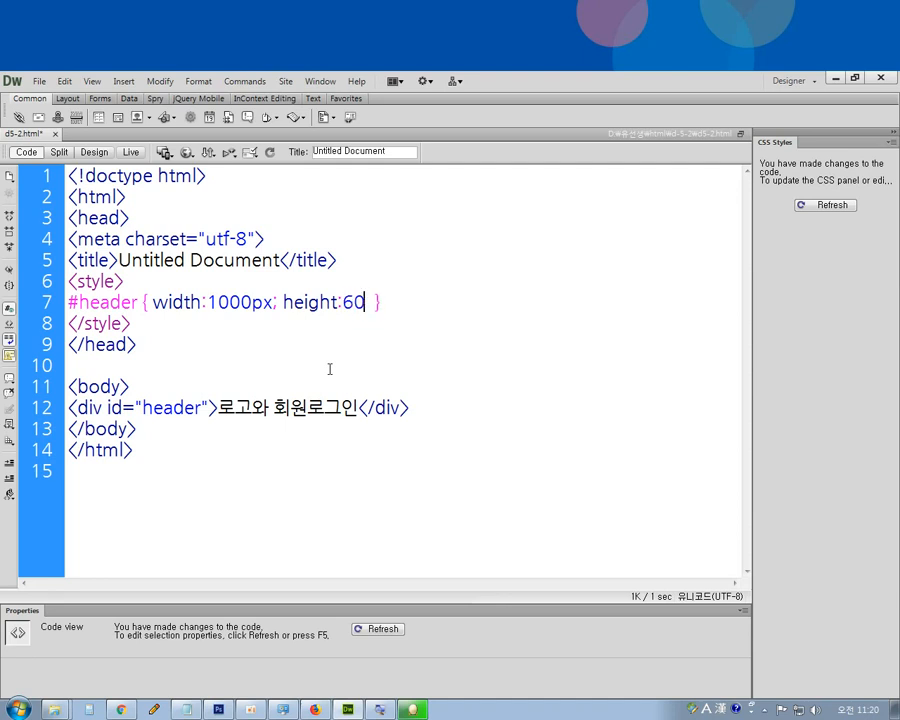
text(x;)
key(ctrl+s)
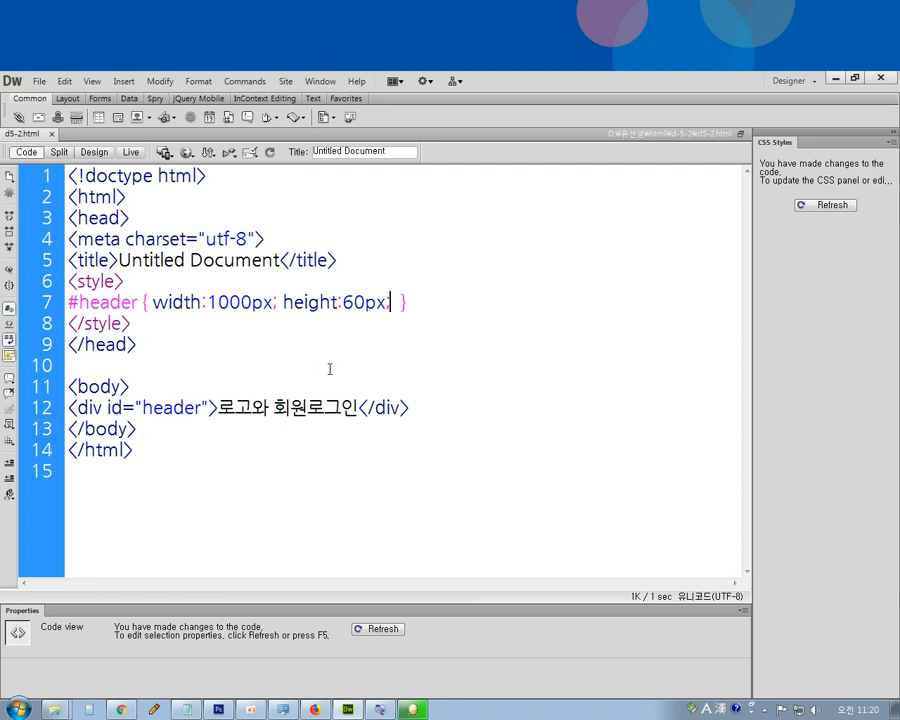
click(96, 153)
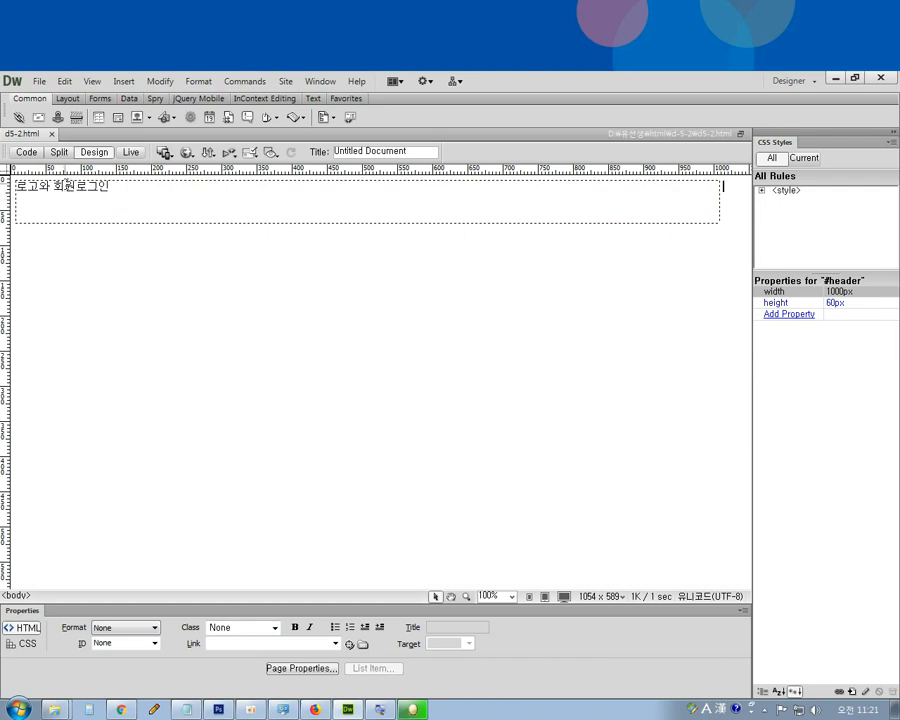
Step: Return to the source code, add margin:0 auto; after the height in the #header rule and save the file
click(28, 152)
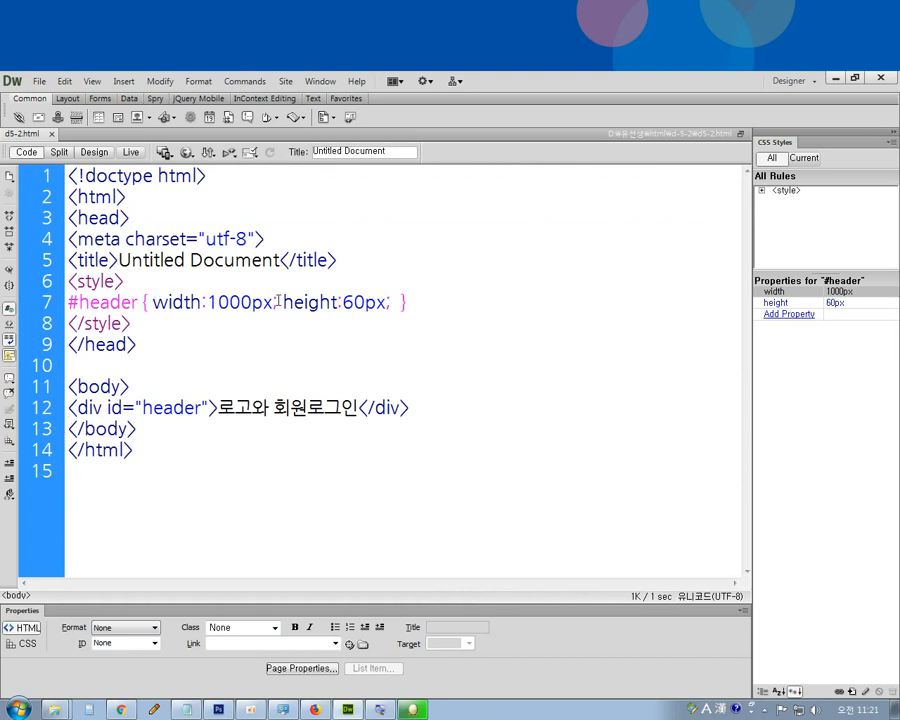
click(395, 302)
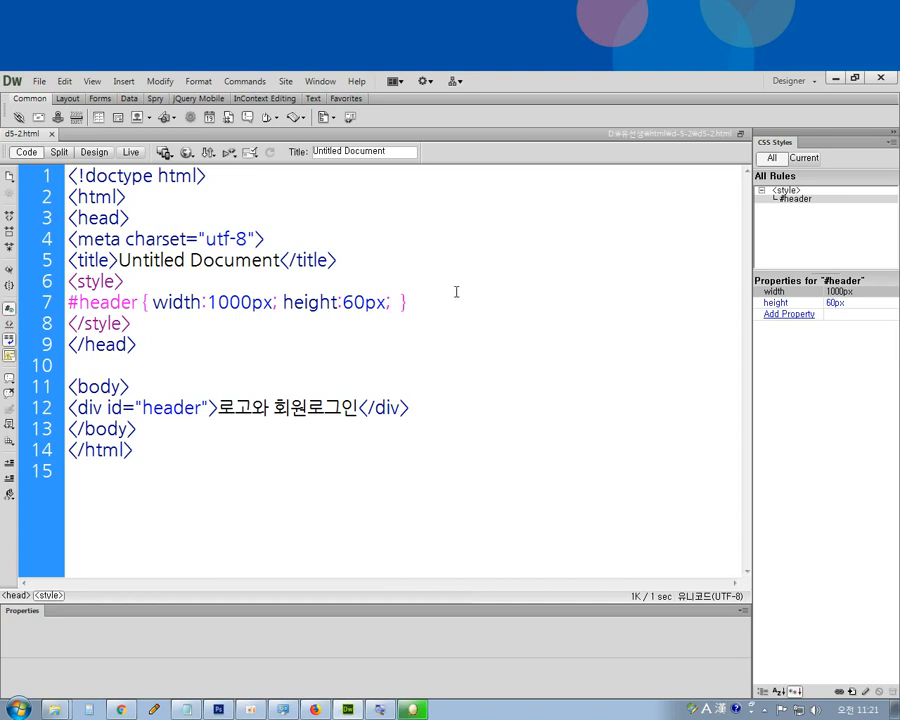
key(BackSpace)
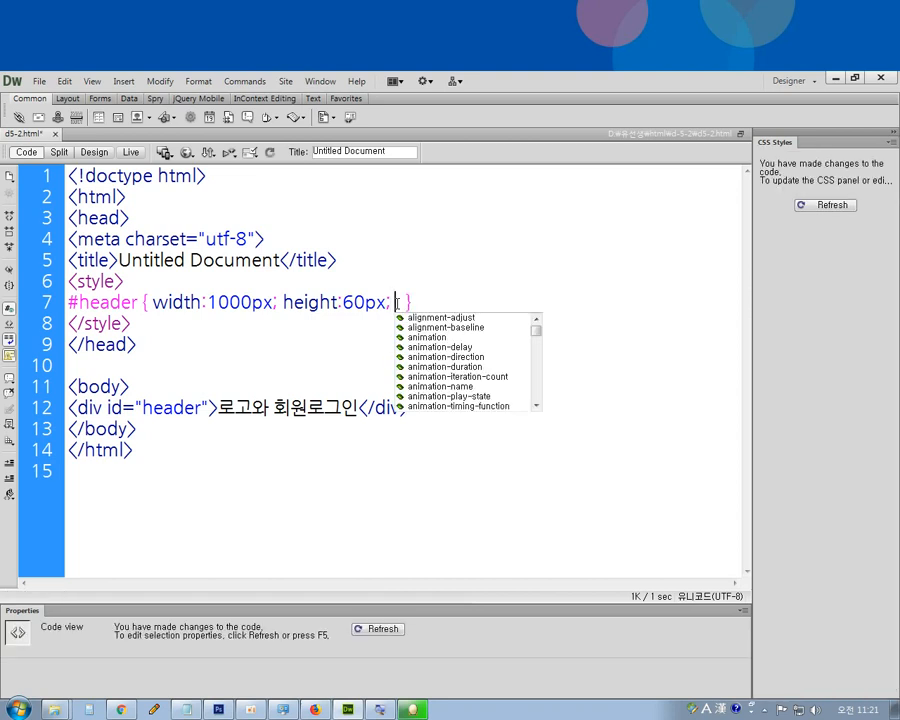
text(m)
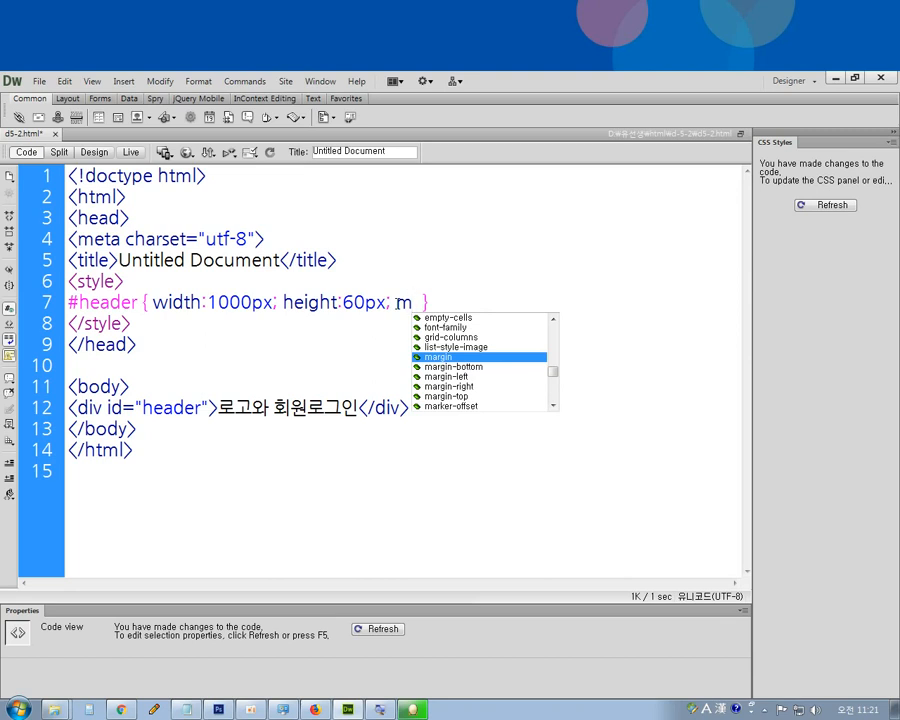
key(Return)
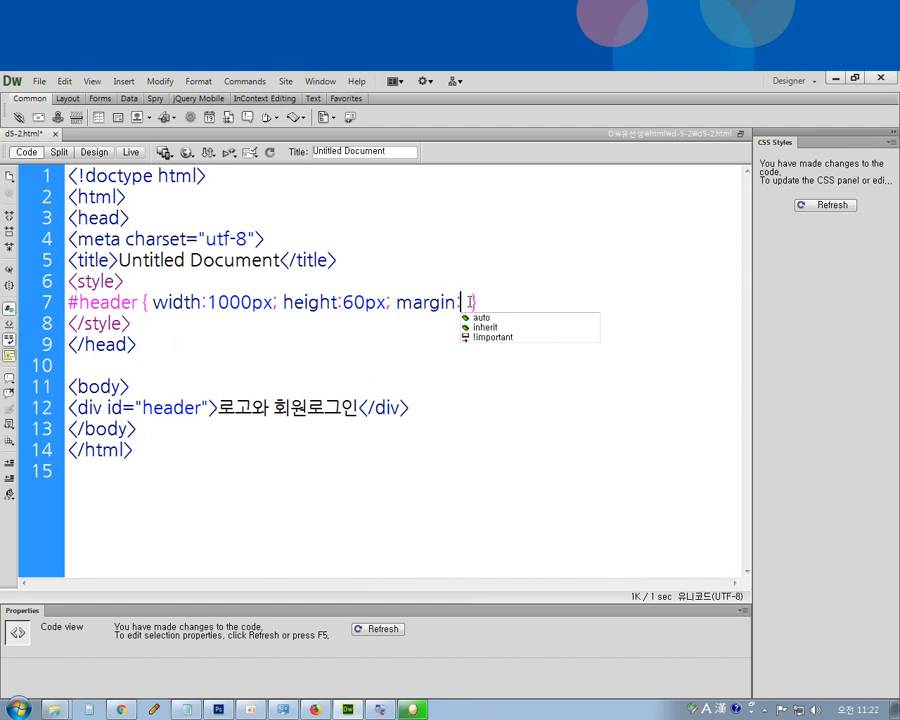
text(0)
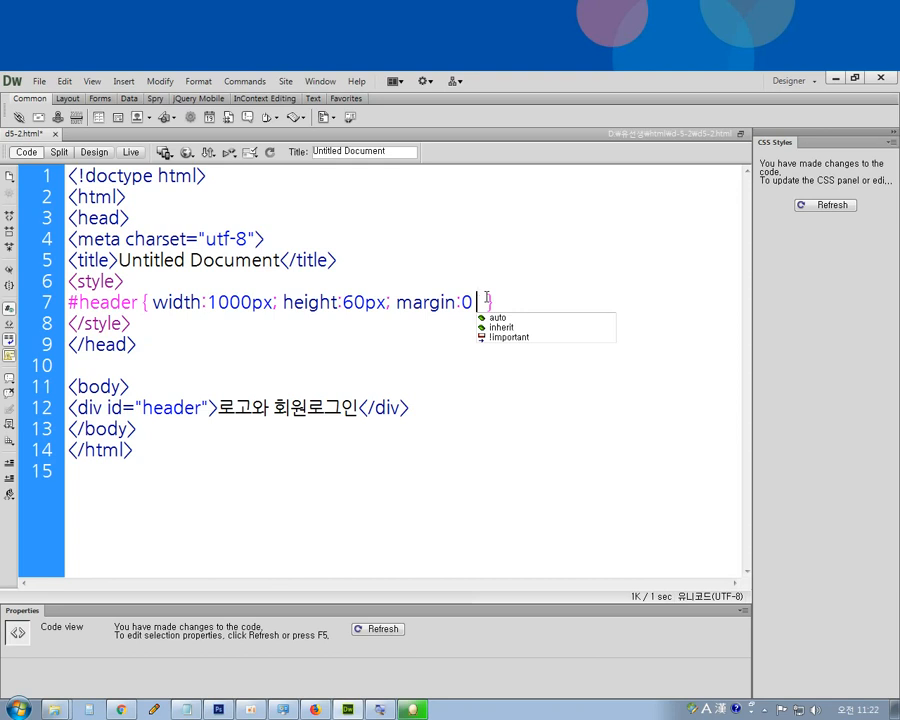
key(Down)
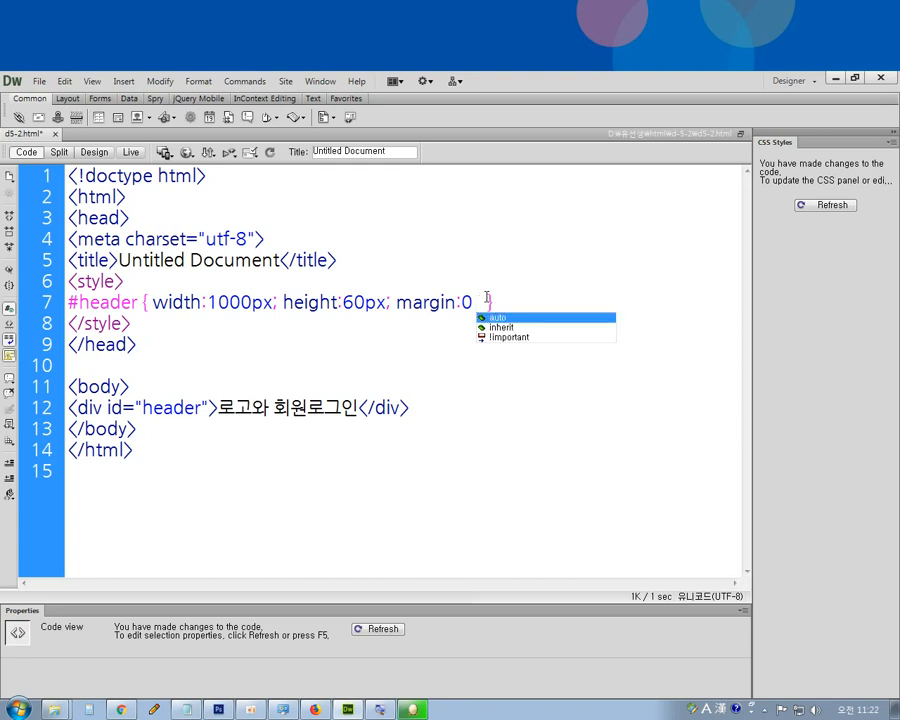
key(Return)
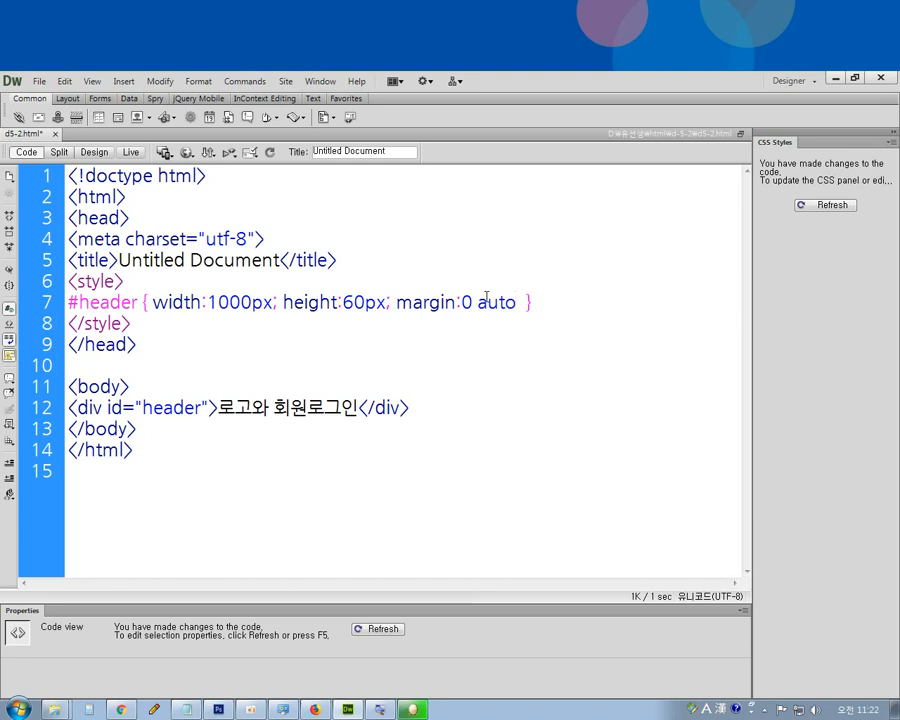
text(;)
key(ctrl+s)
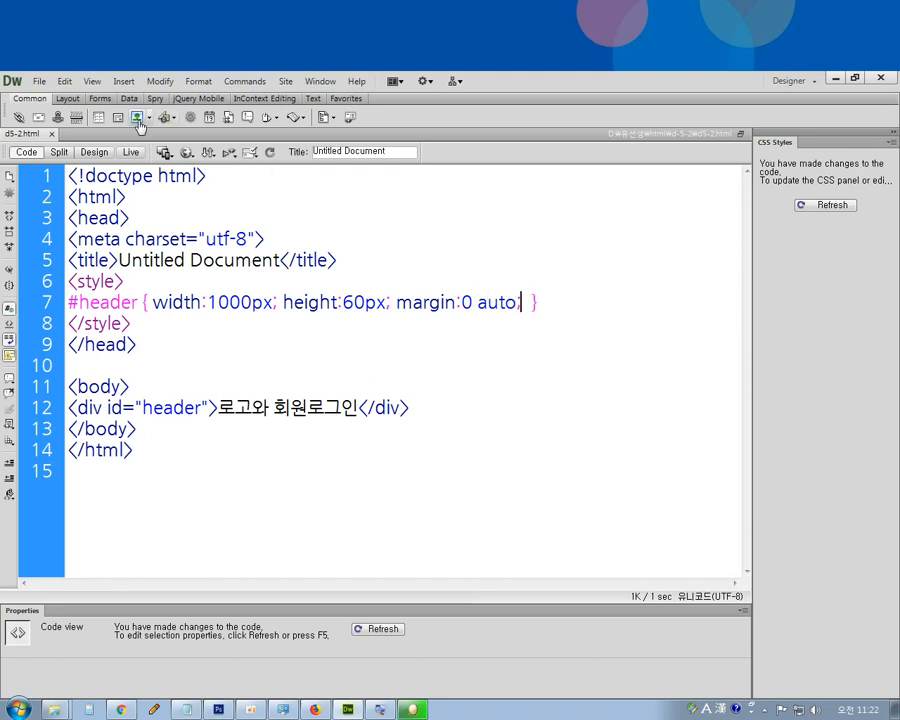
Step: Show the page in the visual layout and undock the CSS Styles panel so it floats over the document
click(95, 152)
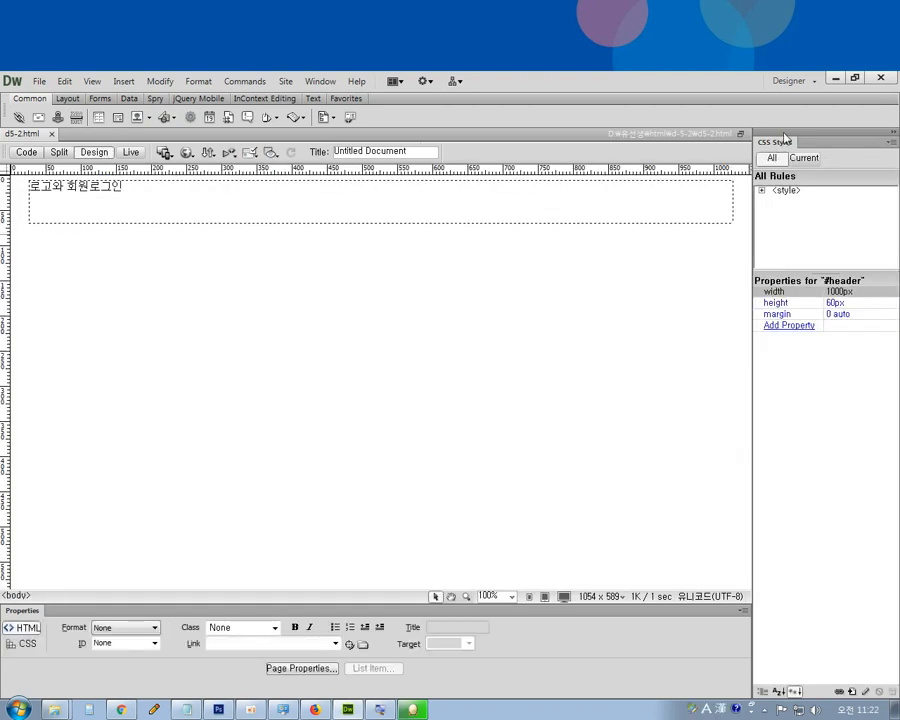
drag(785, 139, 710, 348)
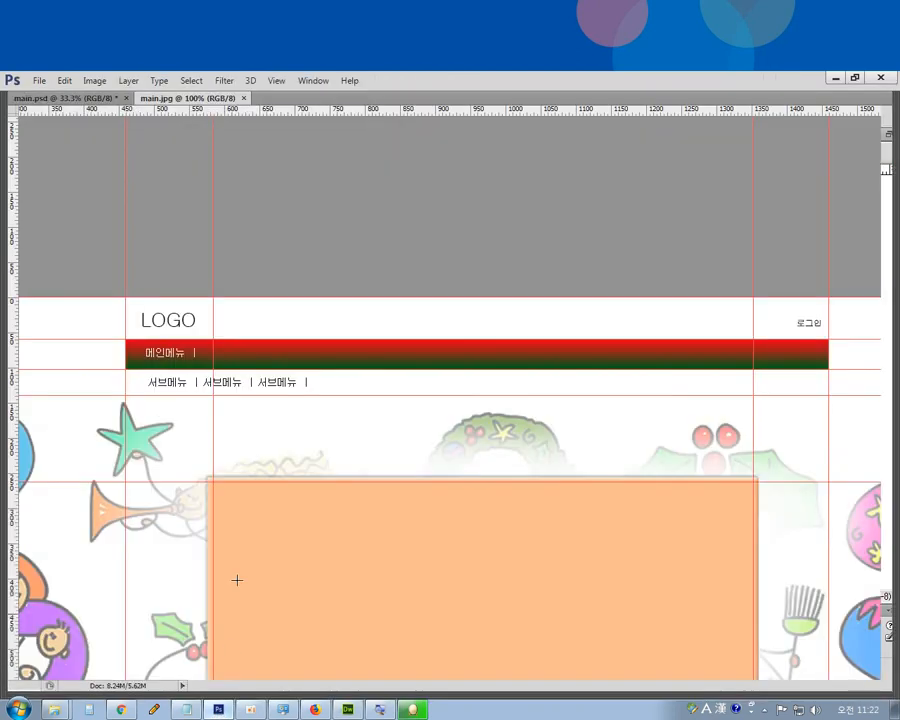
Step: Switch to Photoshop and measure the height of the LOGO band in main.jpg with a rectangular selection and the Info read-out
click(218, 709)
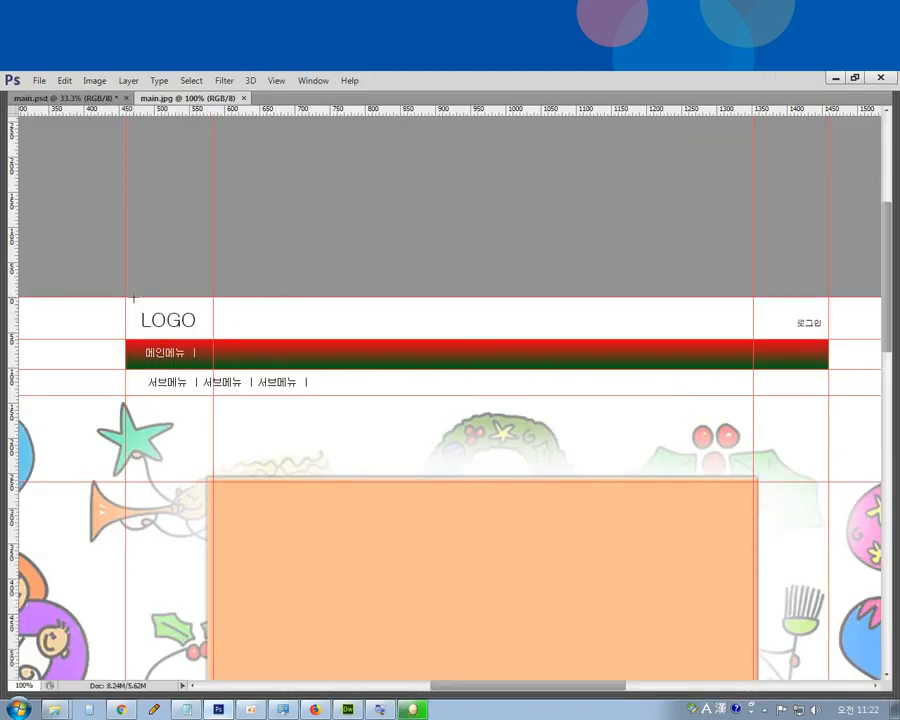
drag(128, 297, 167, 338)
key(F8)
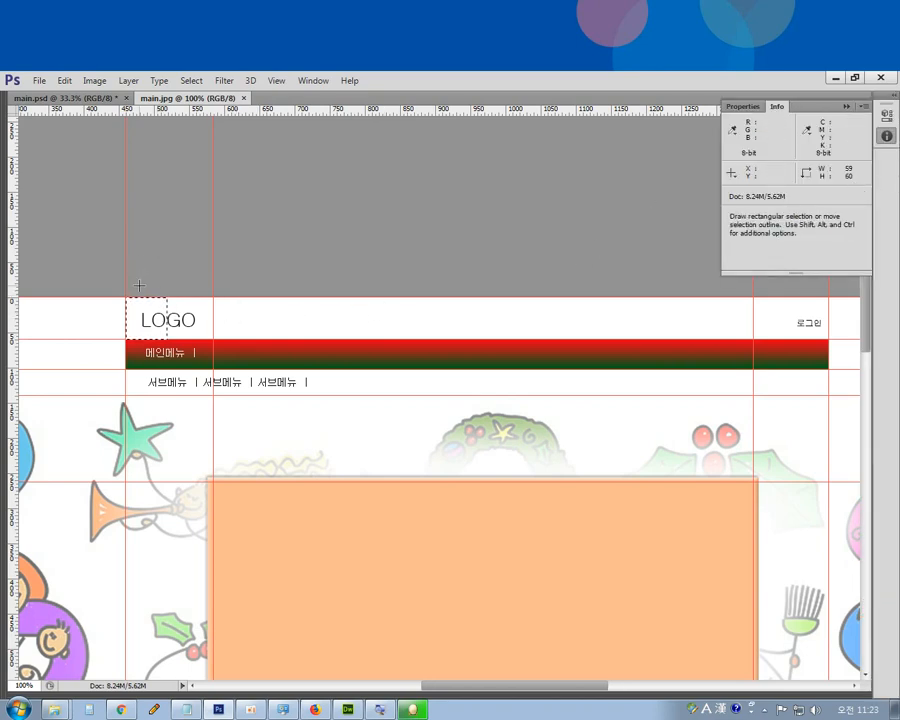
Step: Switch back to Dreamweaver's source code and start a body rule with its opening brace on a new line below the opening style tag
click(347, 708)
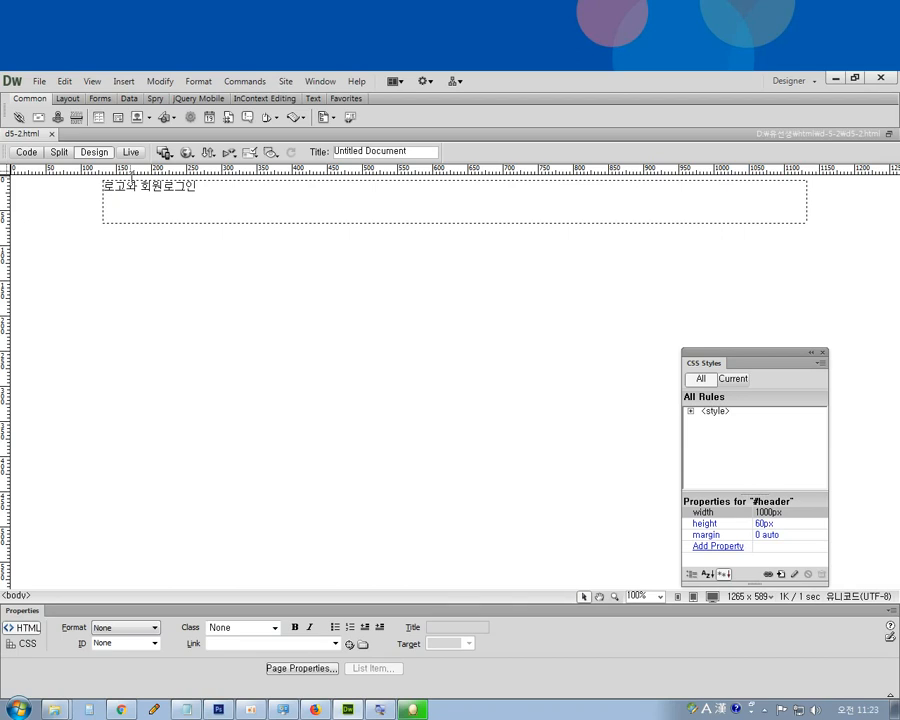
click(28, 152)
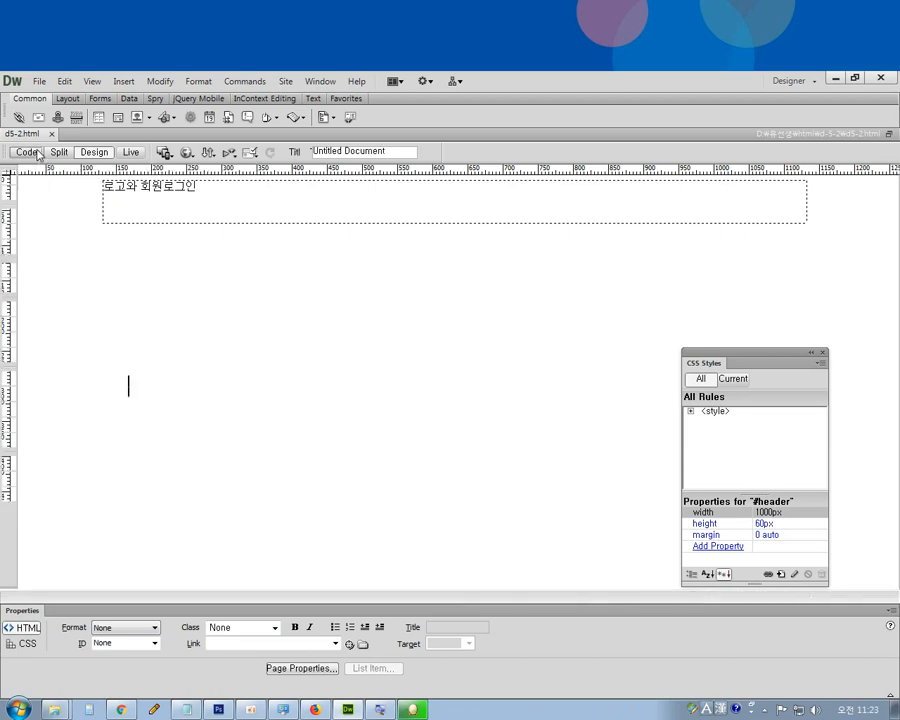
click(123, 281)
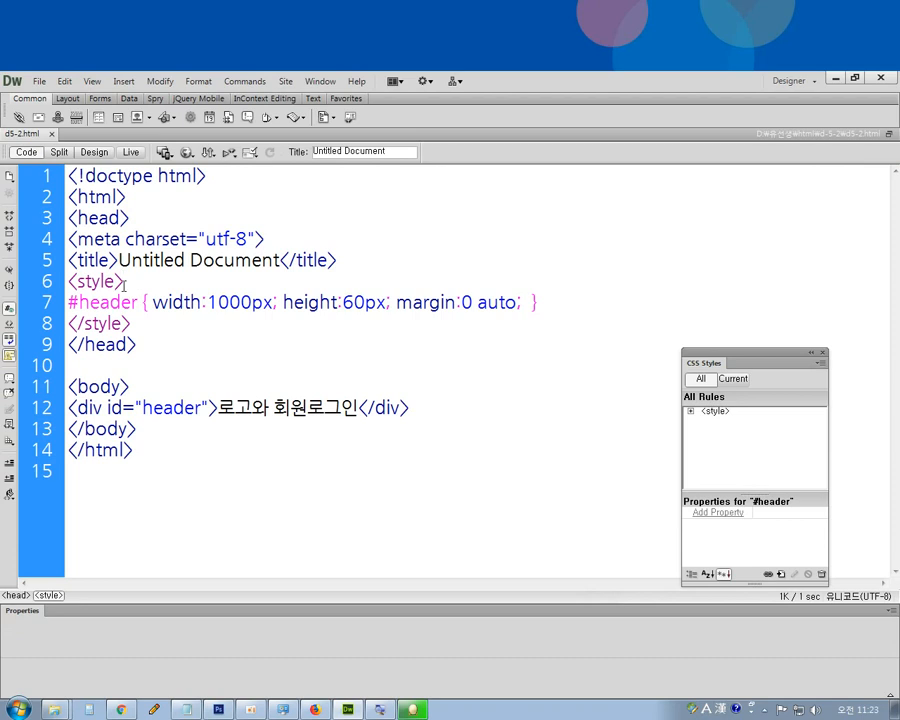
key(Return)
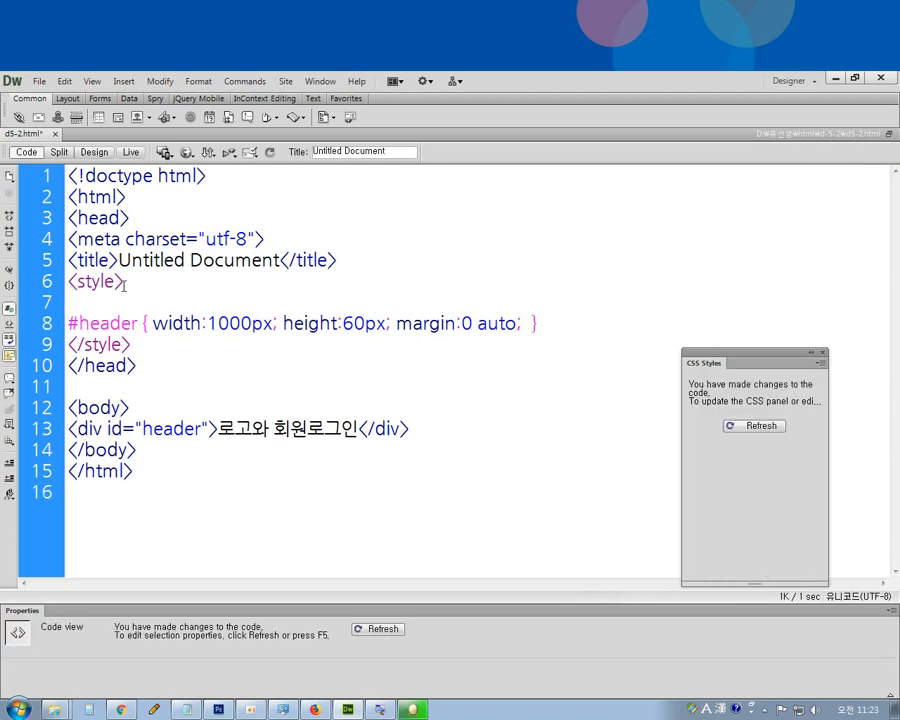
double_click(108, 408)
key(ctrl+c)
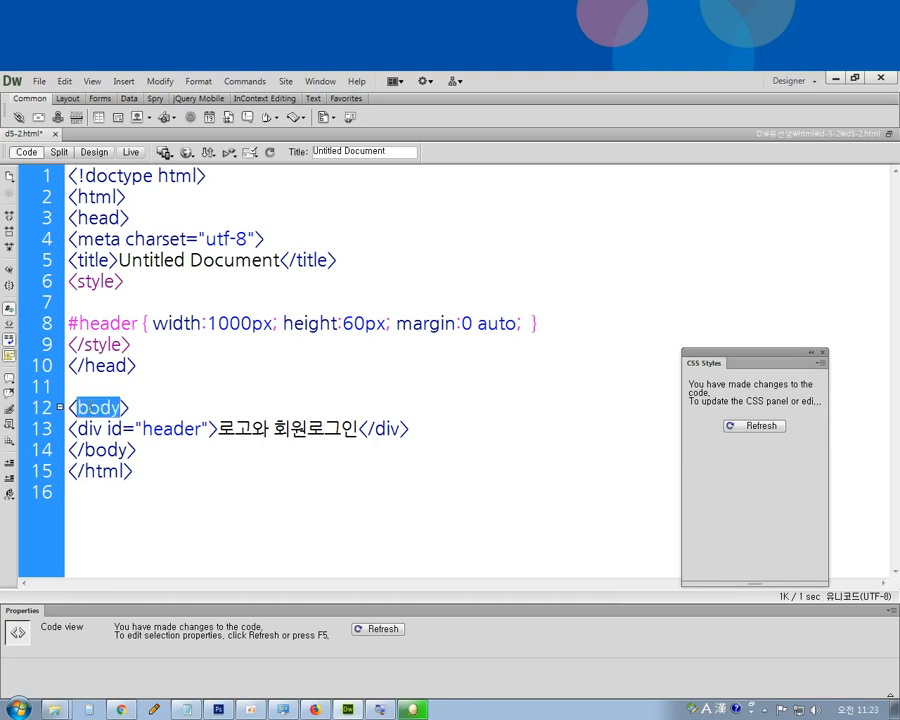
click(84, 302)
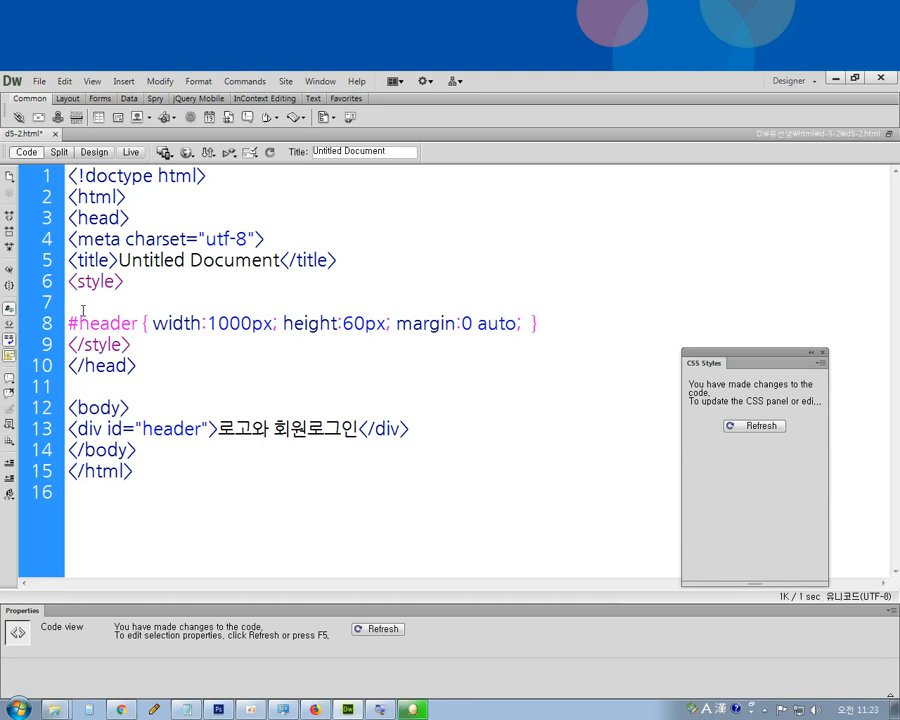
key(ctrl+v)
text({)
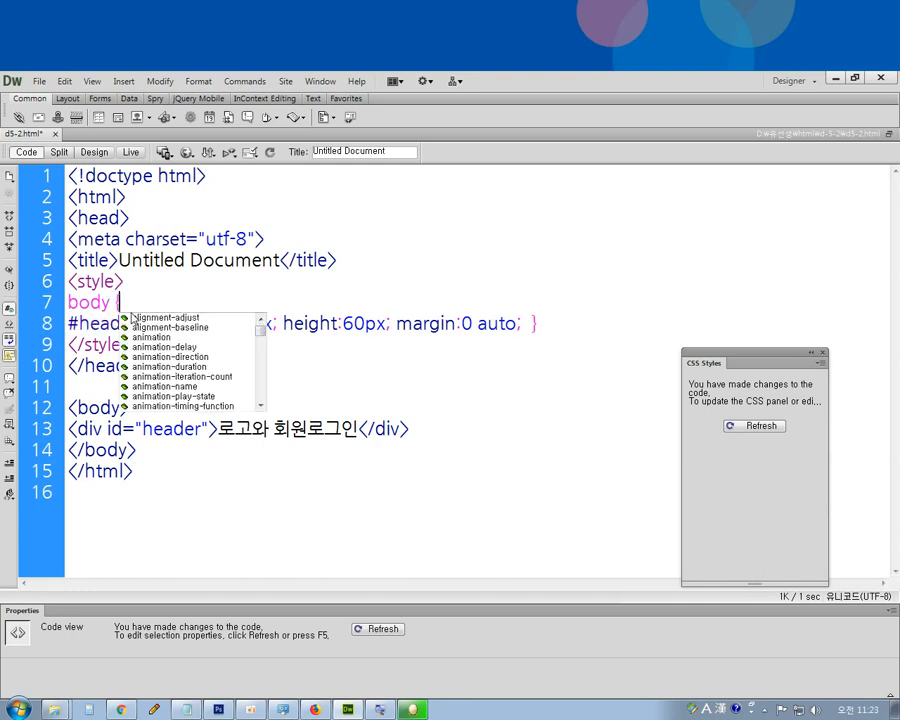
Step: Add margin:0; to the body rule, close its brace, save the file and check the header in the visual layout
text( m)
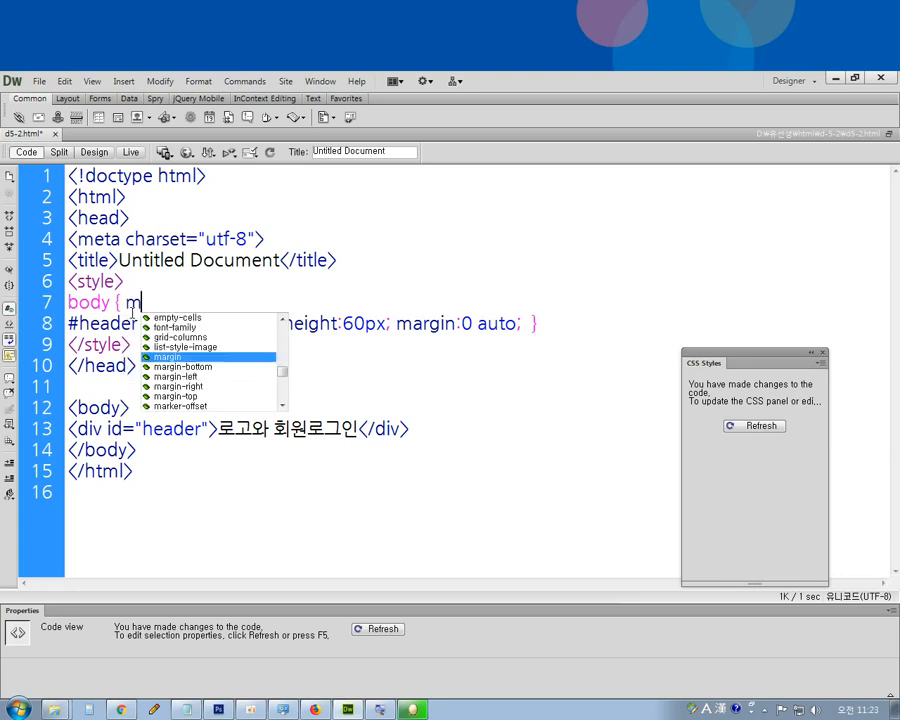
key(Return)
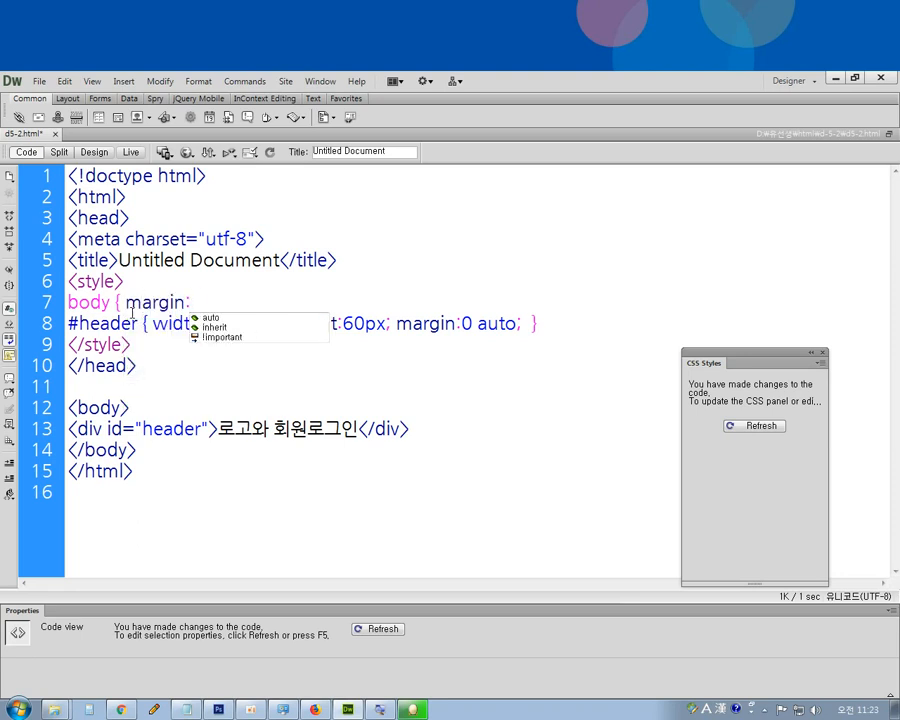
text(0)
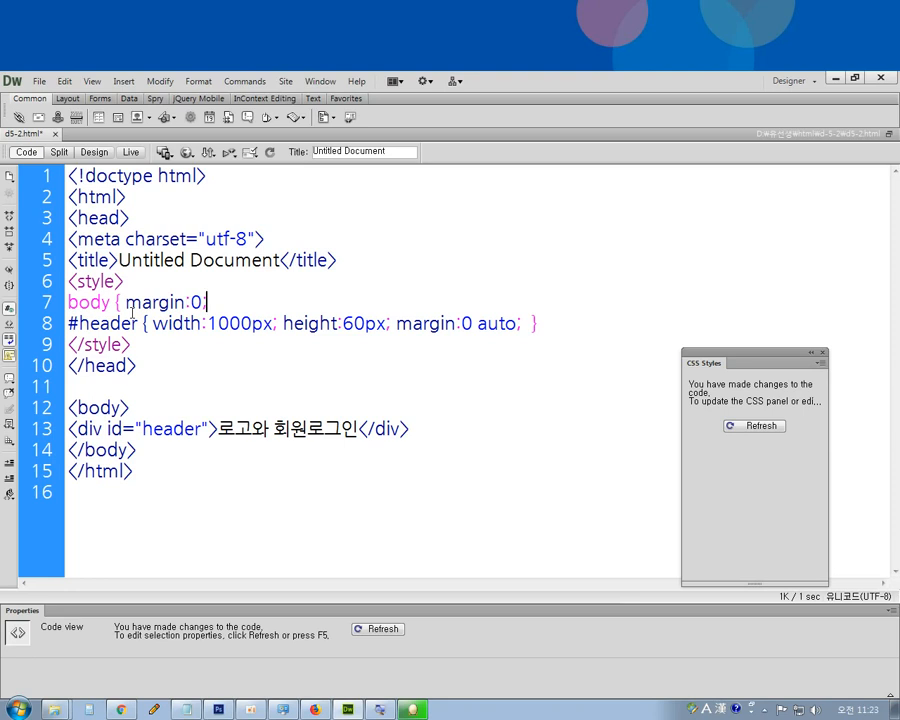
text(})
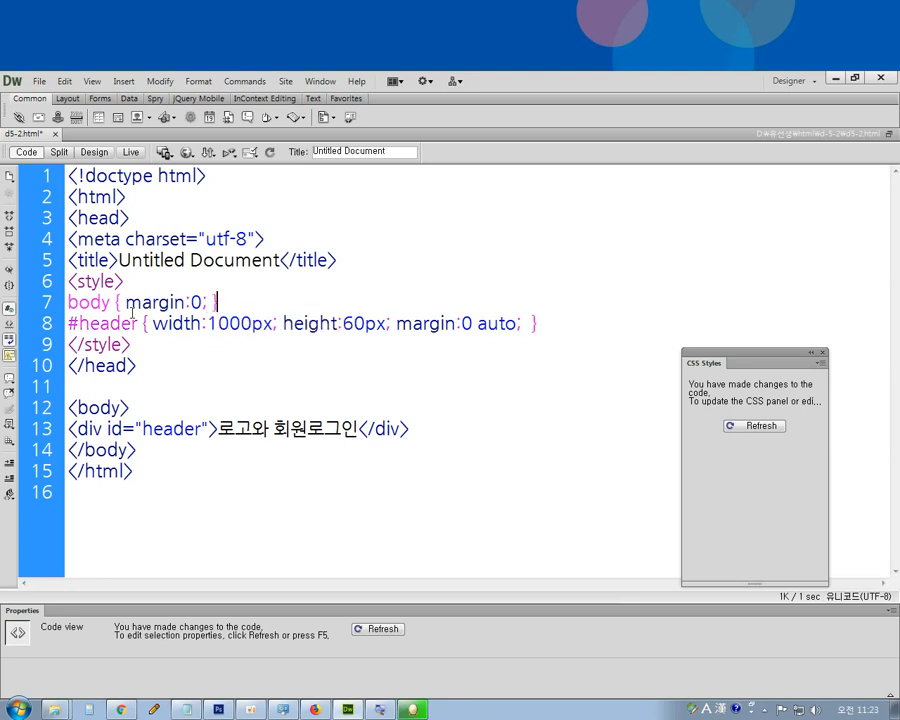
key(ctrl+s)
click(94, 152)
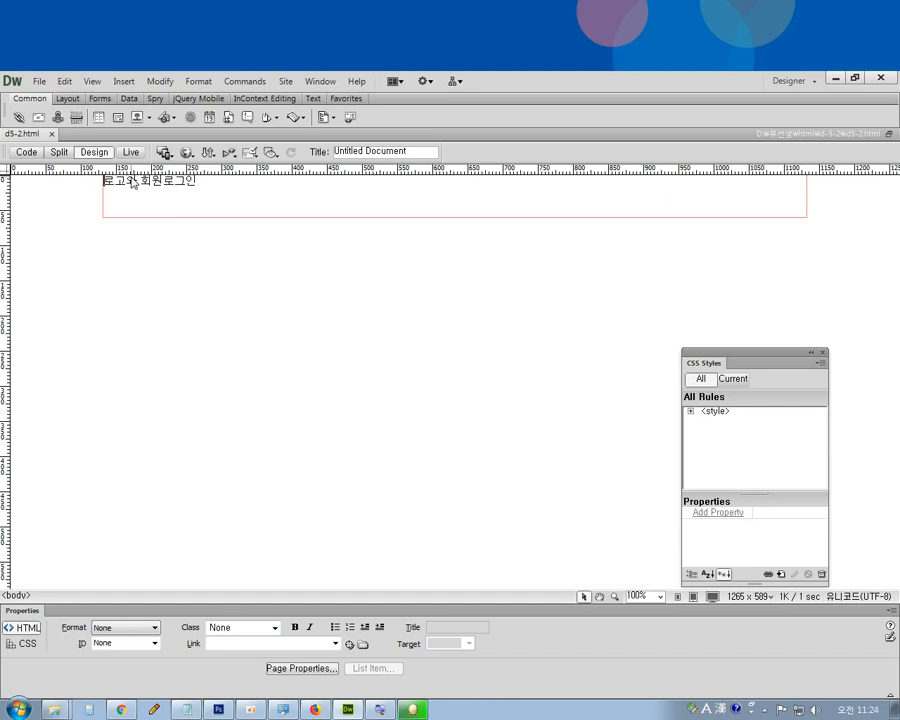
click(264, 265)
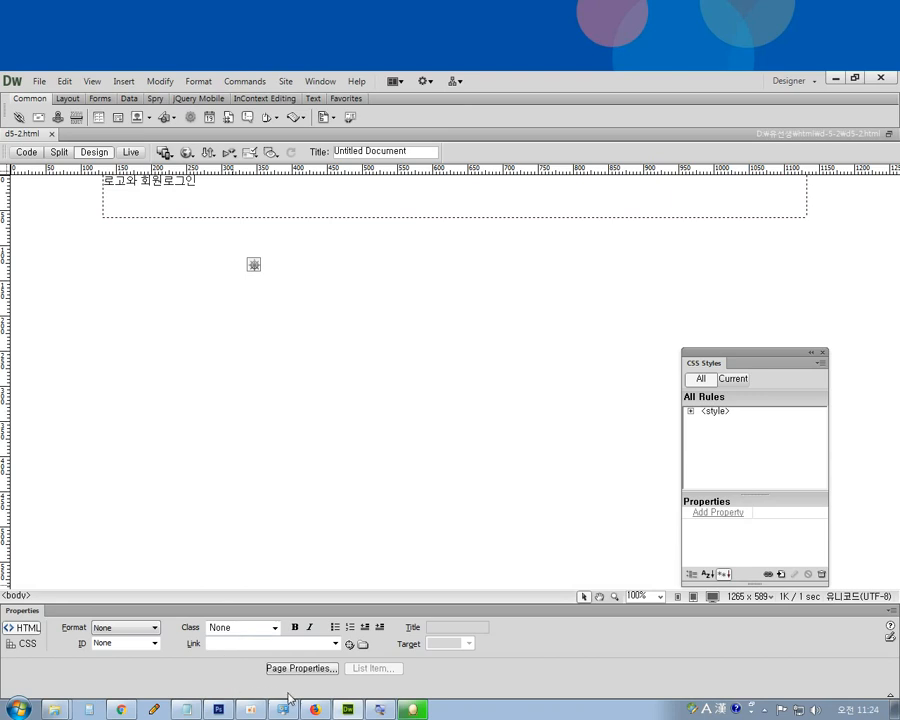
Step: Switch to Photoshop and measure the heights of the main menu bar and the submenu row in main.jpg with rectangular selections
click(219, 711)
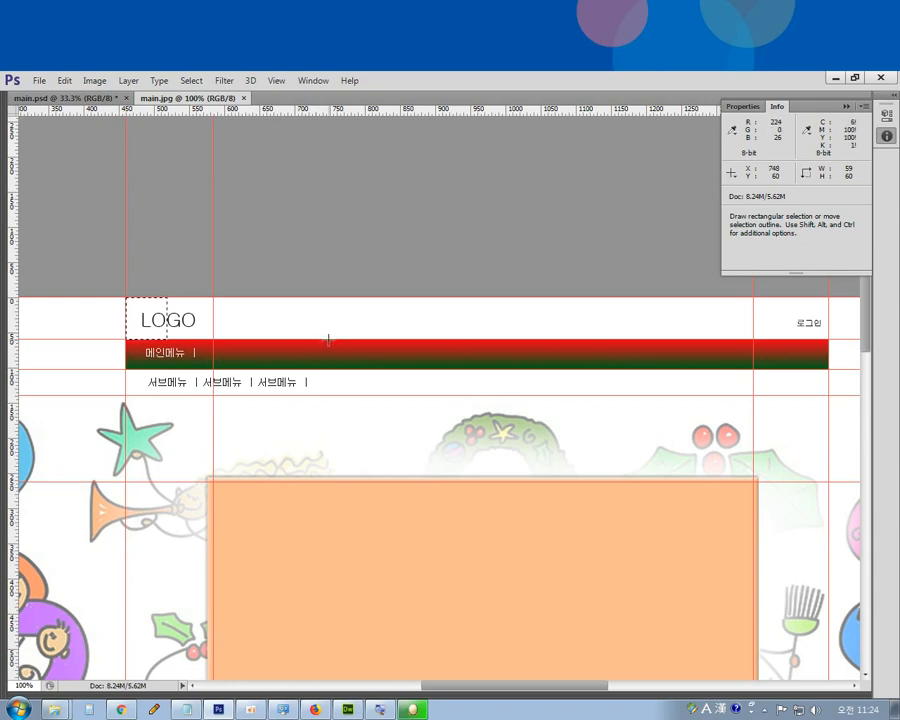
drag(333, 341, 339, 395)
drag(361, 340, 380, 369)
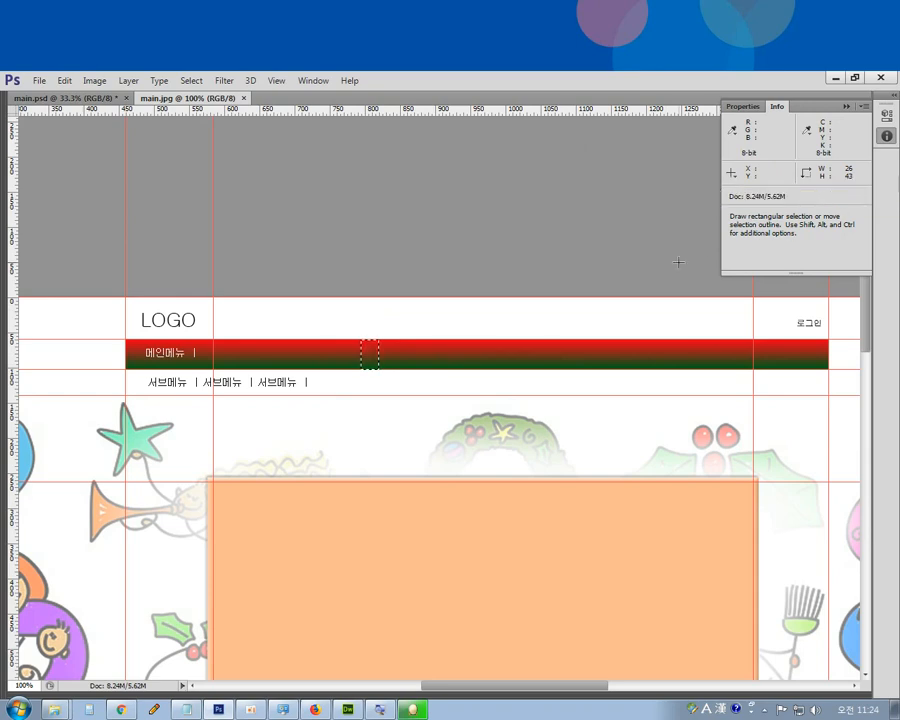
drag(420, 372, 438, 394)
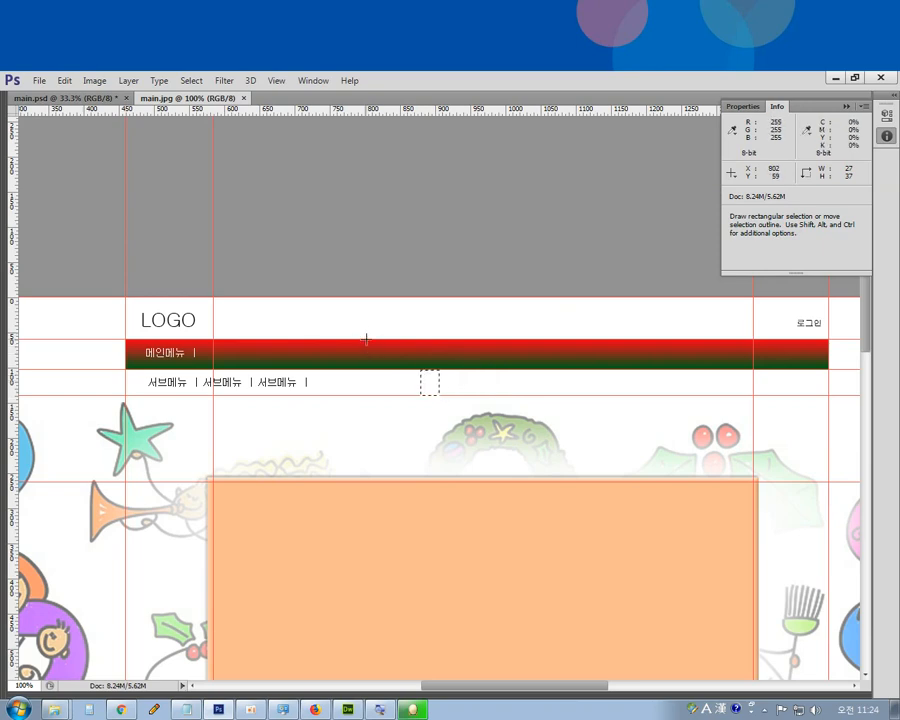
Step: Measure the combined height of the main menu bar and submenu row in main.jpg, and switch to Dreamweaver's source code
drag(366, 340, 385, 395)
click(347, 710)
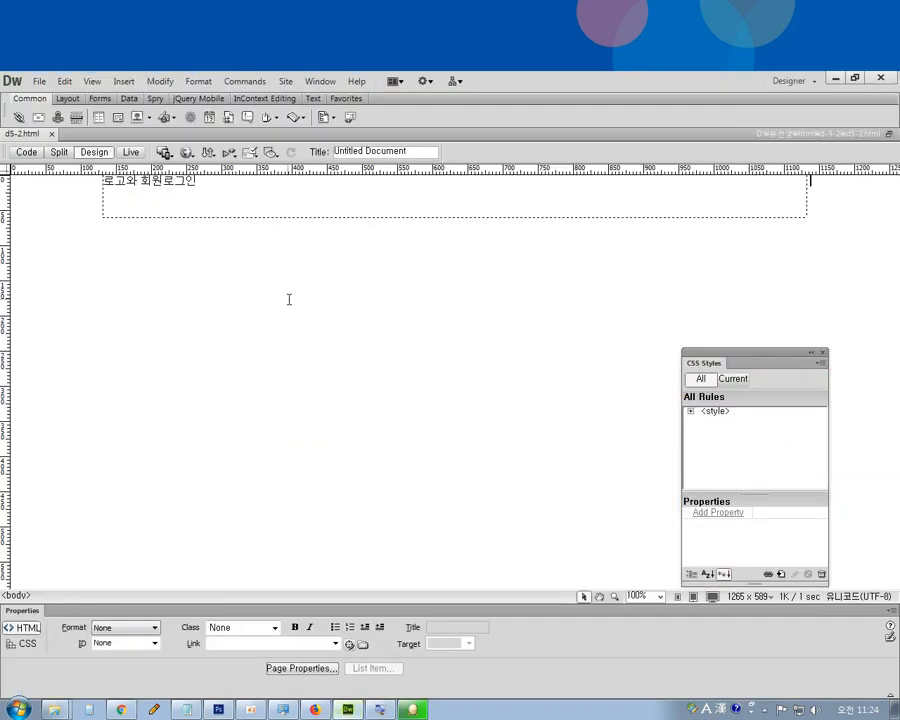
click(30, 153)
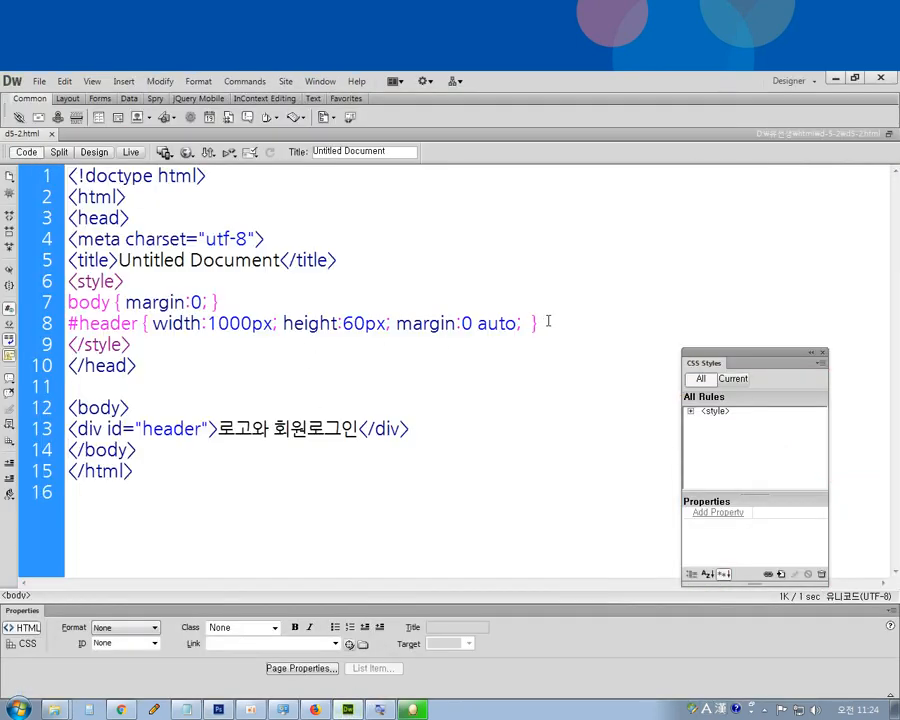
Step: Duplicate the #header rule onto a new line directly below it in the style block
drag(549, 321, 73, 327)
key(ctrl+c)
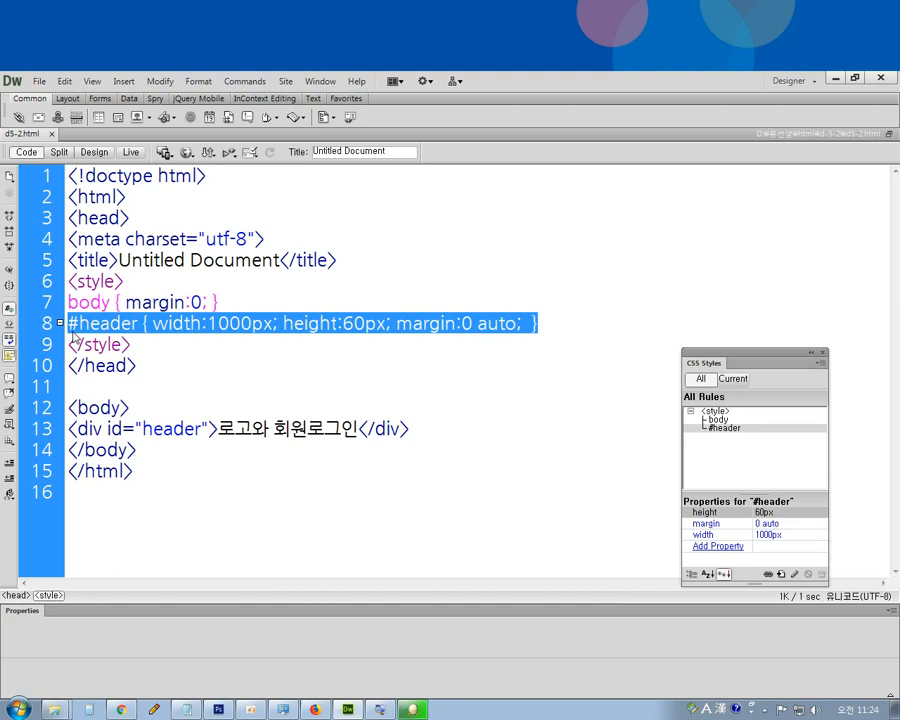
click(549, 323)
key(Return)
key(ctrl+v)
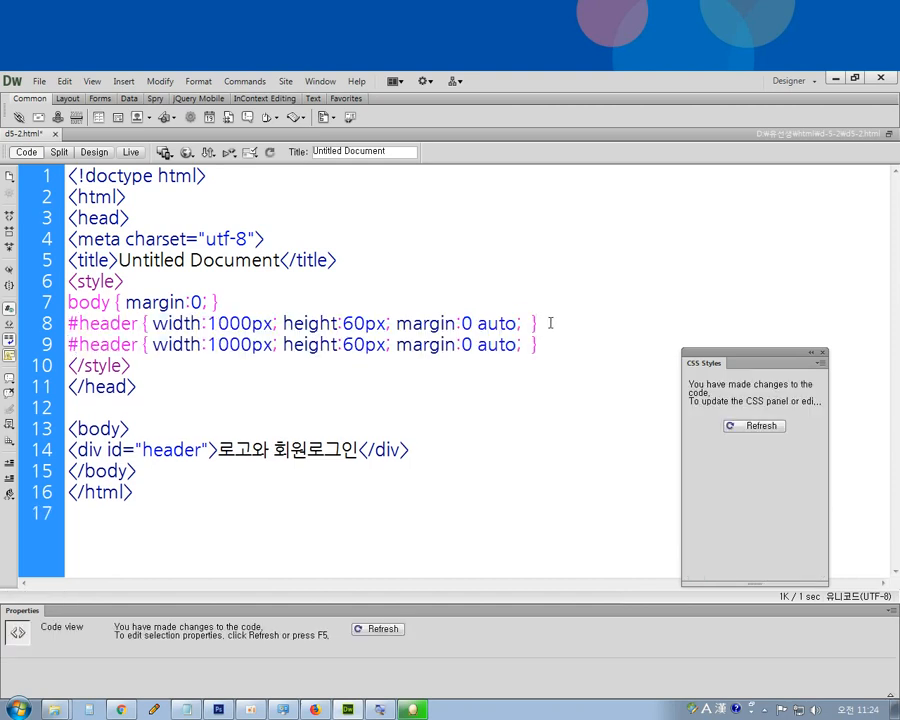
Step: Rename the duplicated rule's selector to #nav and set its height to 80px
drag(78, 344, 138, 344)
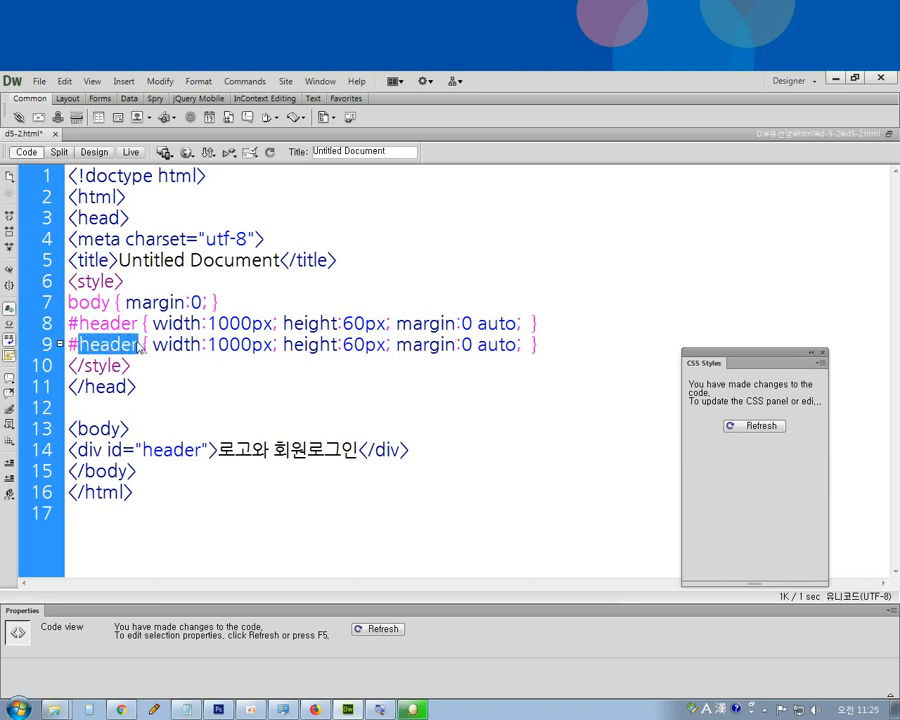
text(nav)
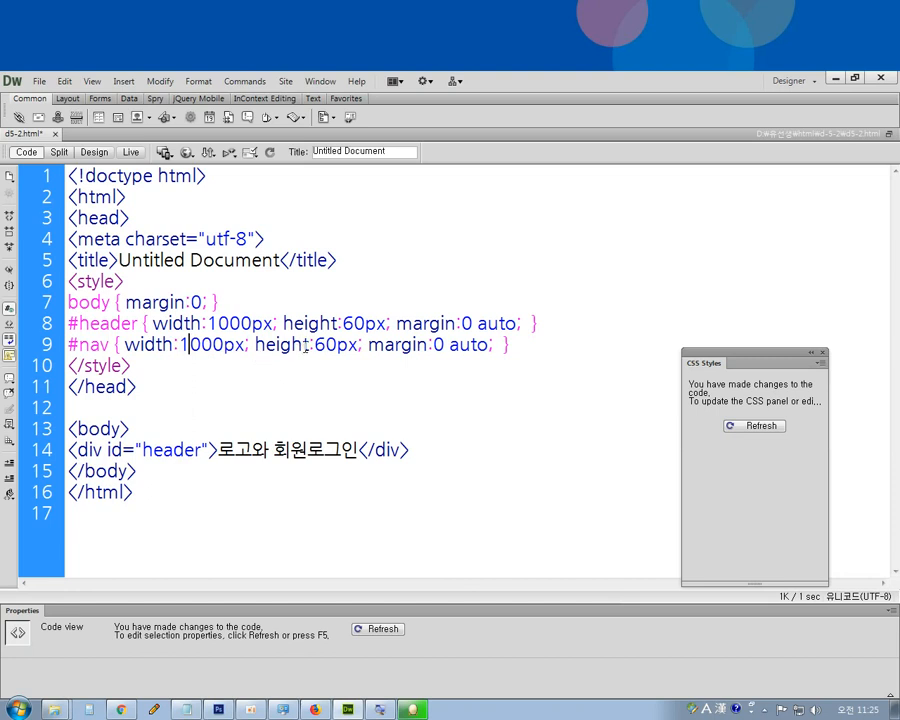
drag(314, 344, 325, 344)
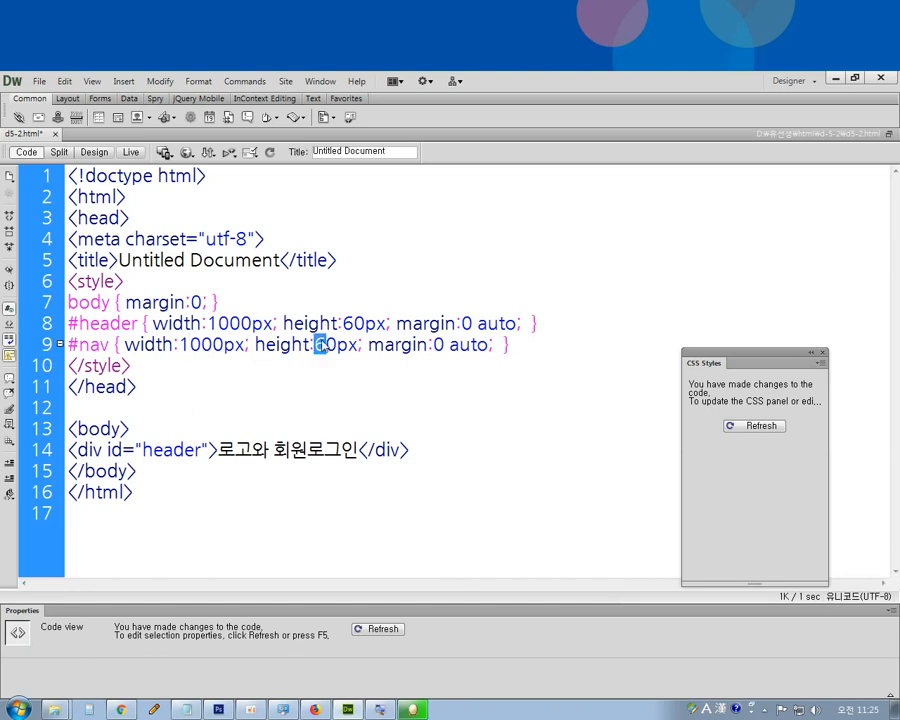
text(8)
Step: Duplicate the header div onto the next line in the body and set the copy's id to nav
drag(424, 451, 62, 450)
key(ctrl+c)
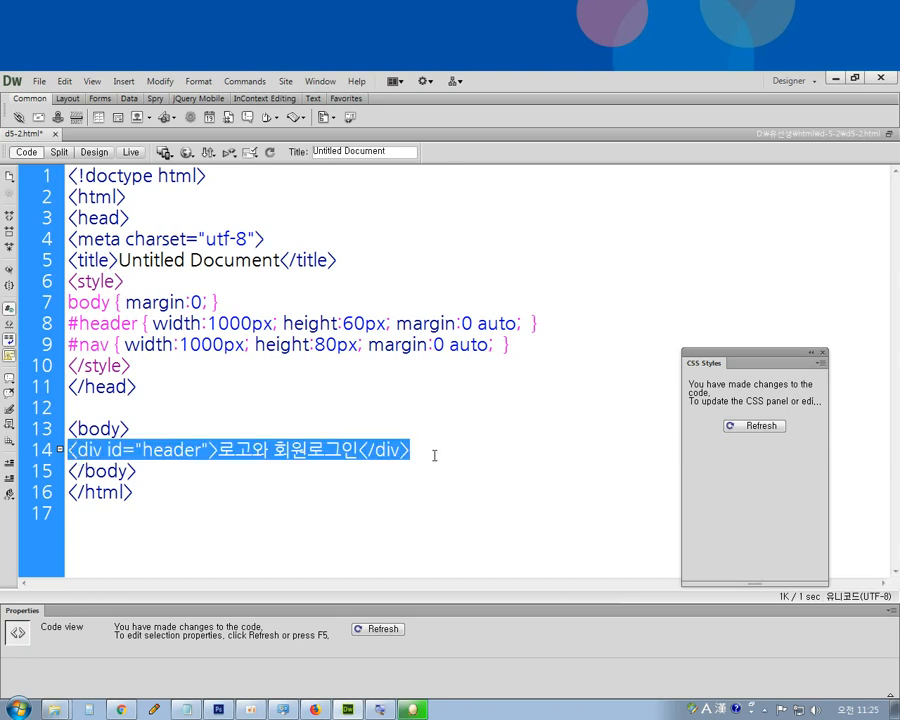
click(422, 448)
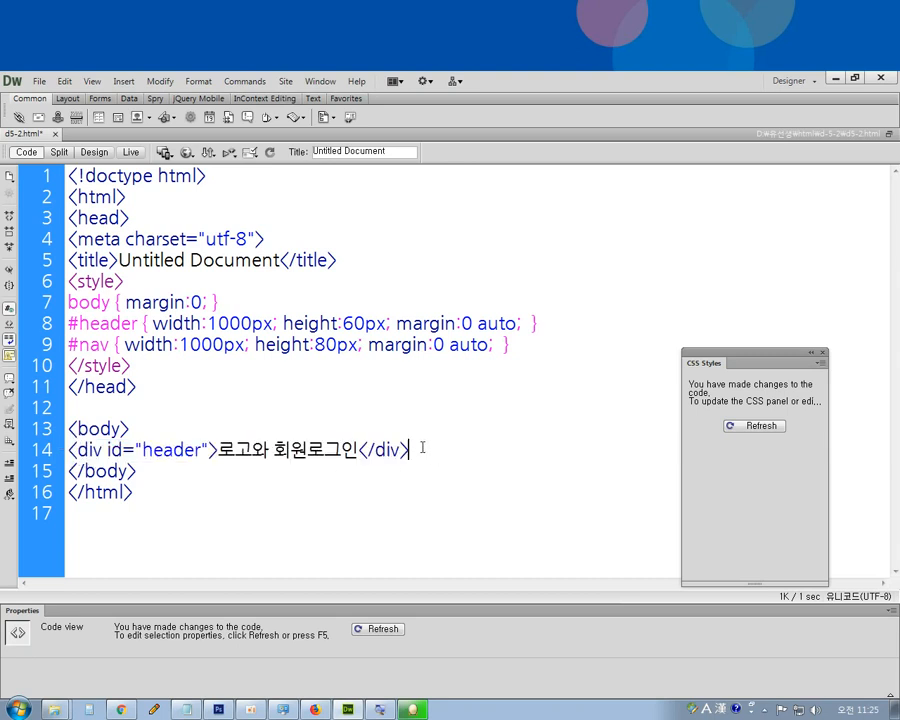
key(Return)
key(ctrl+v)
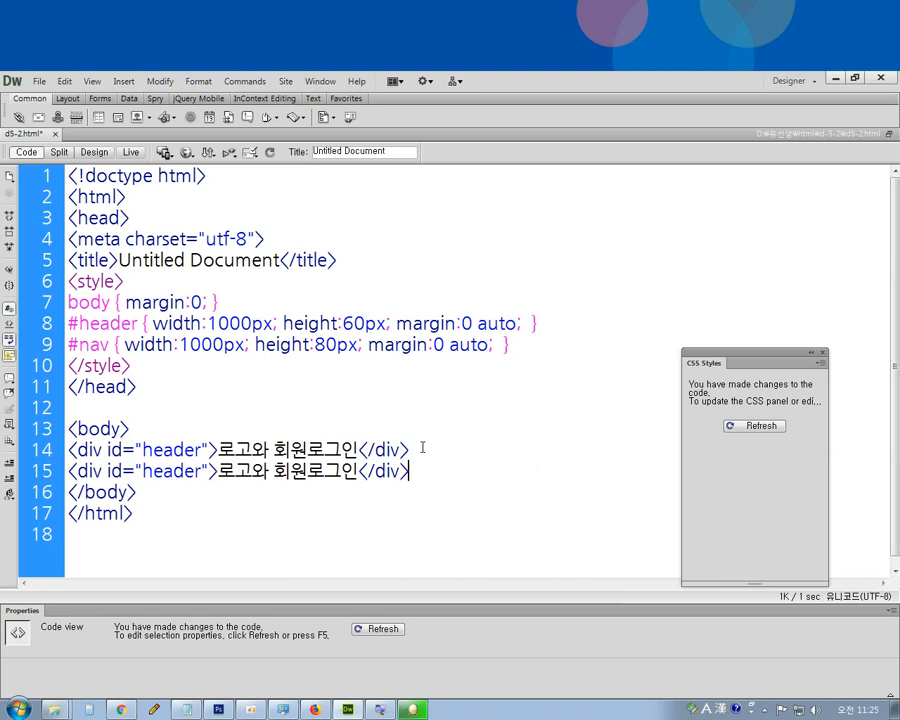
double_click(95, 345)
key(ctrl+c)
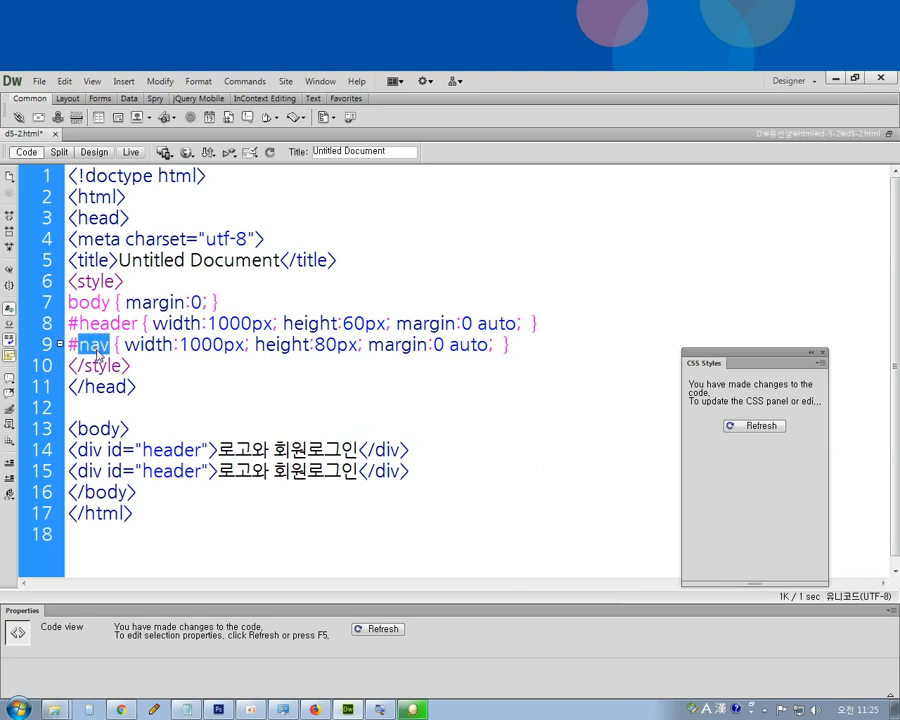
double_click(158, 470)
key(ctrl+v)
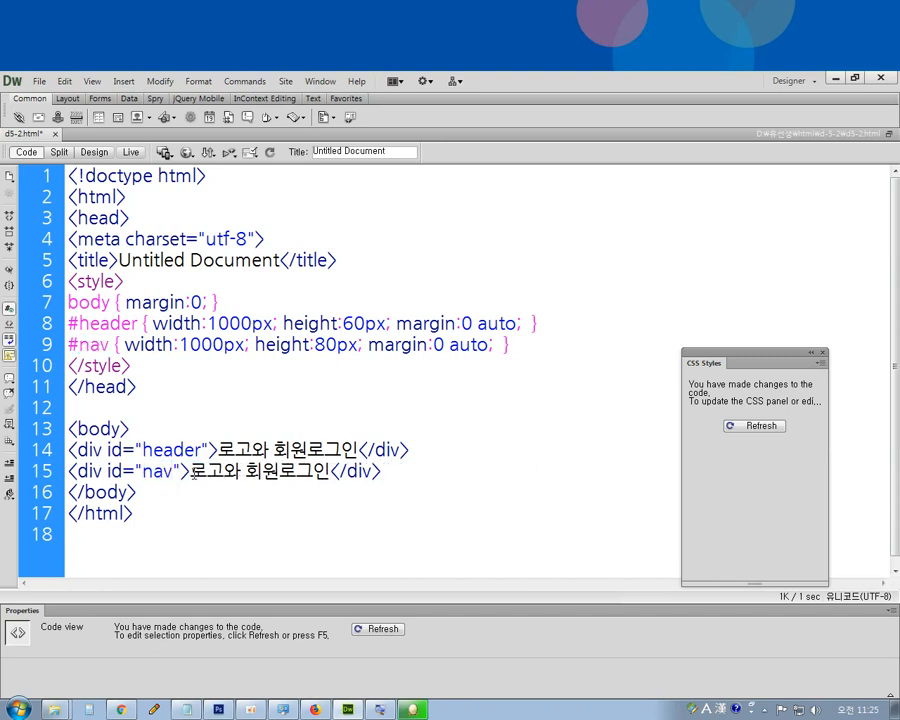
Step: Replace the nav div's text with 메인메뉴와 하단 서브메뉴 and save the file
drag(189, 470, 323, 480)
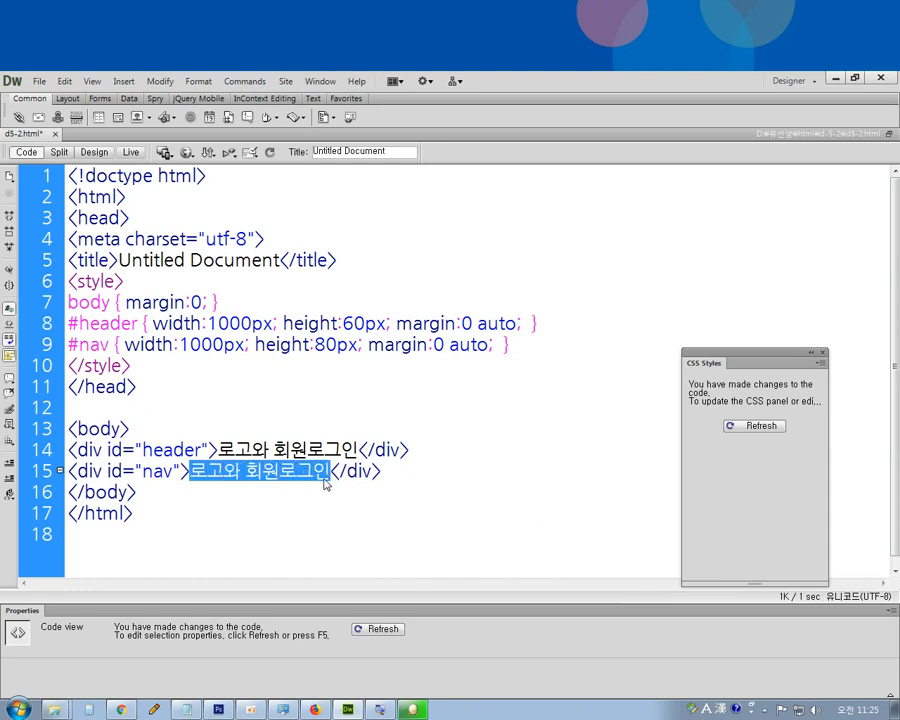
text(ap)
key(BackSpace)
key(BackSpace)
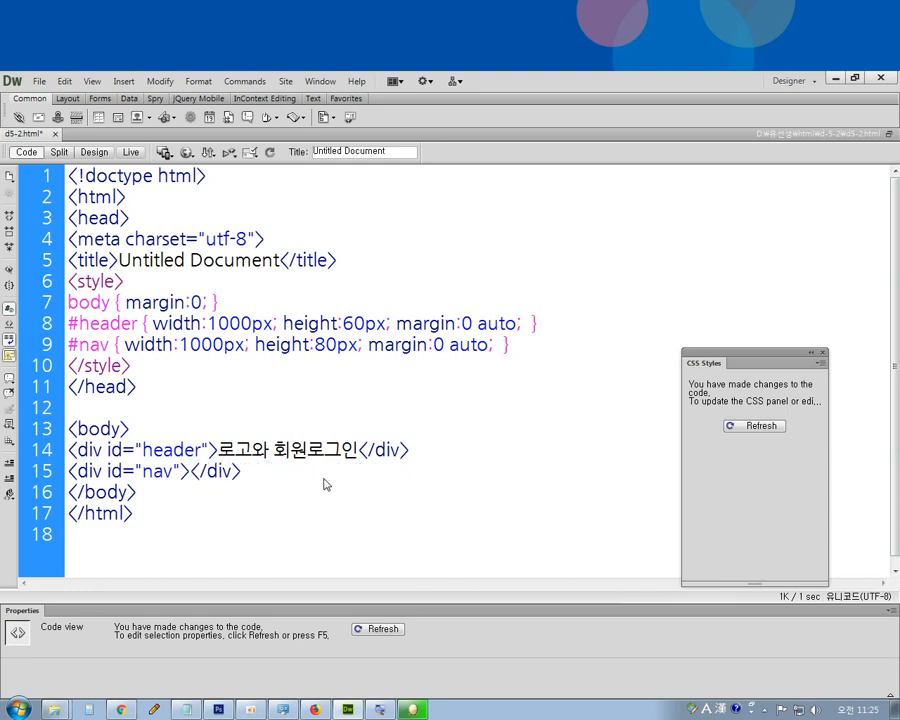
key(Hangul)
text(멘인메뉴)
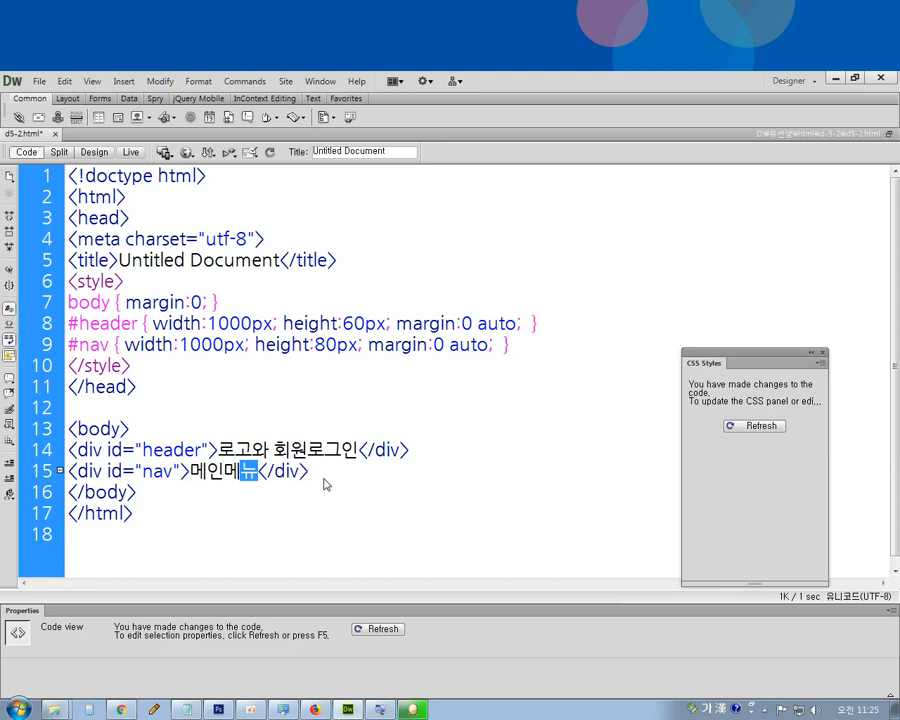
text(와 서브메뉴)
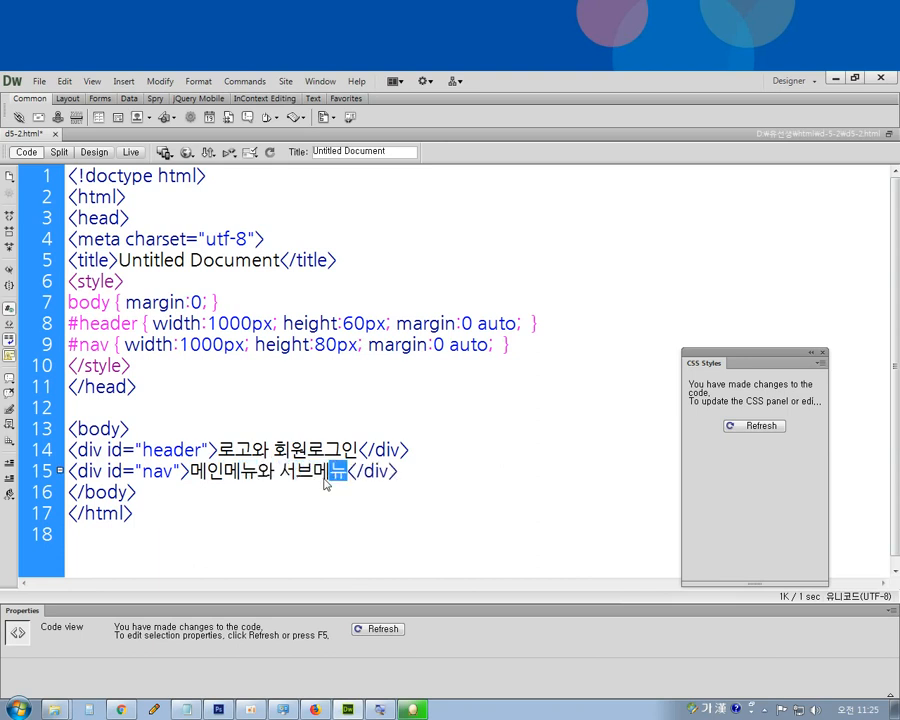
key(Left)
key(Left)
key(Left)
key(Left)
text(하다)
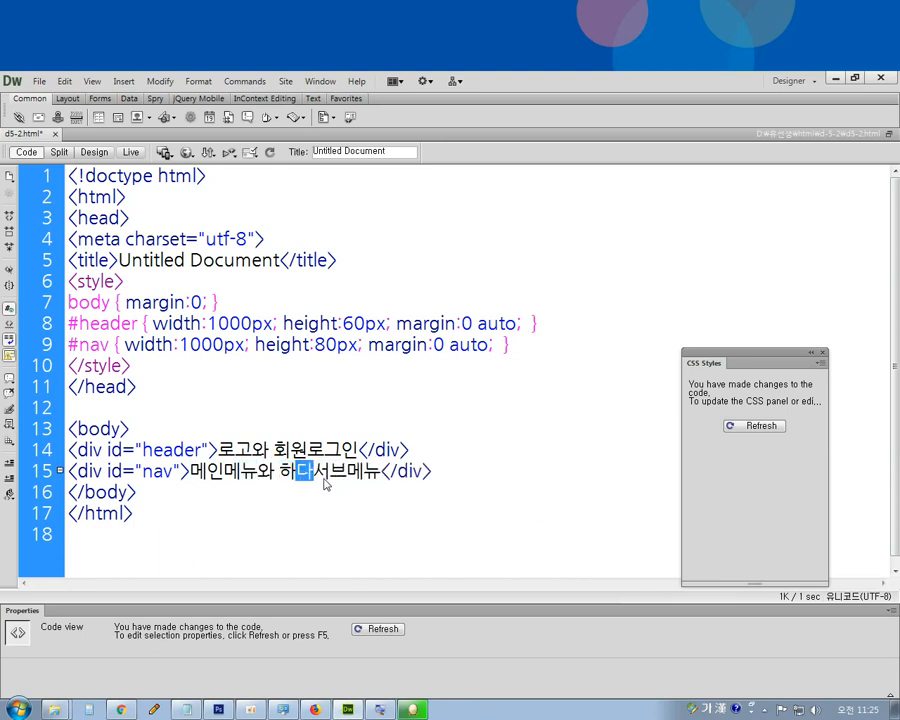
text(ㄴ)
key(ctrl+s)
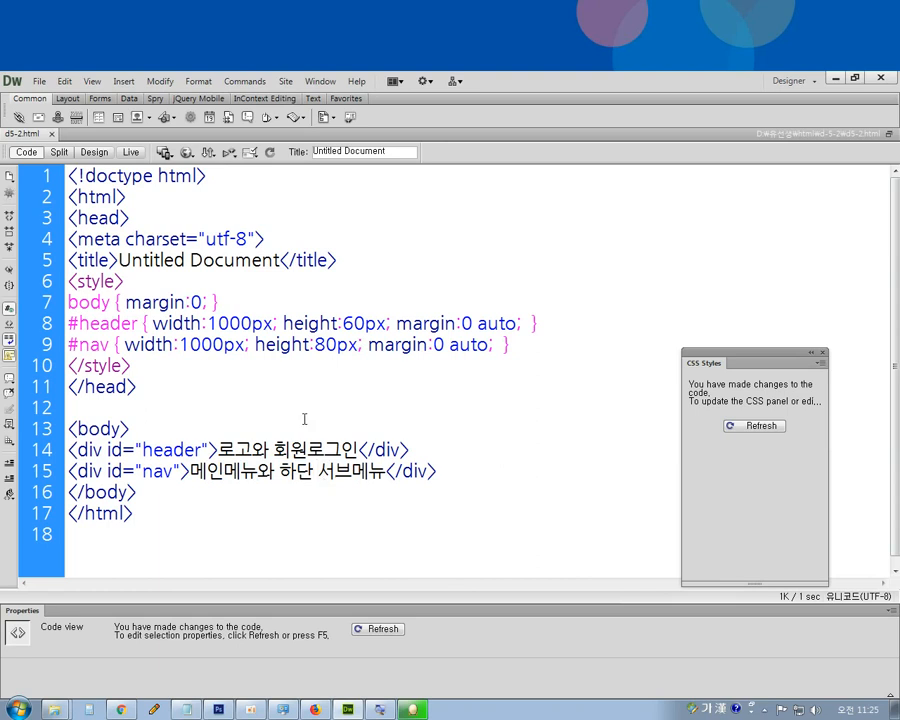
Step: Show the page in the visual layout and check the header and nav blocks
click(96, 153)
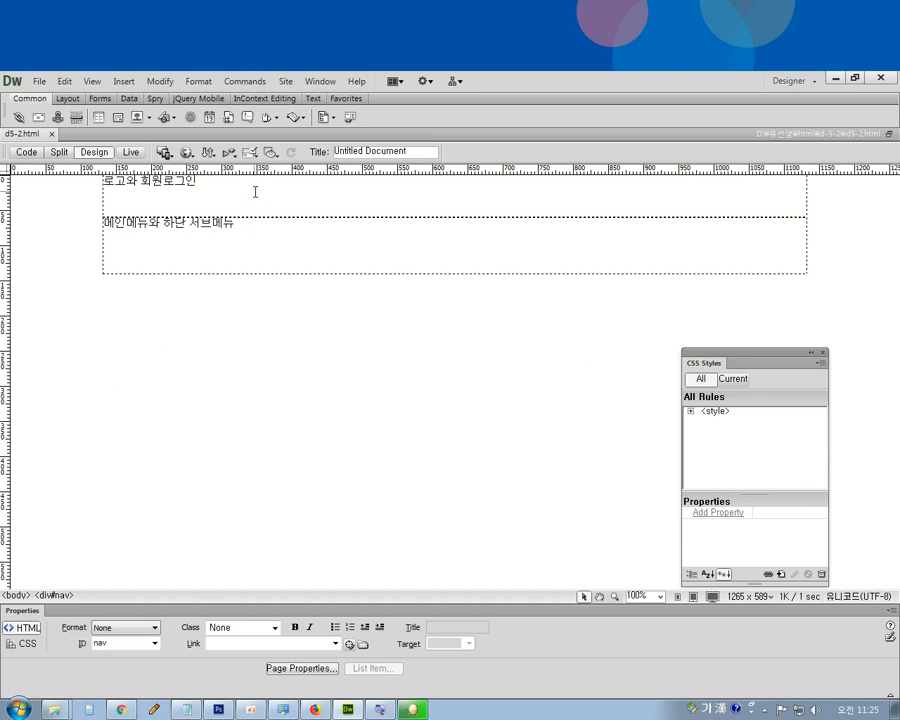
click(253, 193)
click(251, 260)
Step: Switch to Photoshop and measure the main menu bar and submenu row together once more, then clear the selection
click(218, 709)
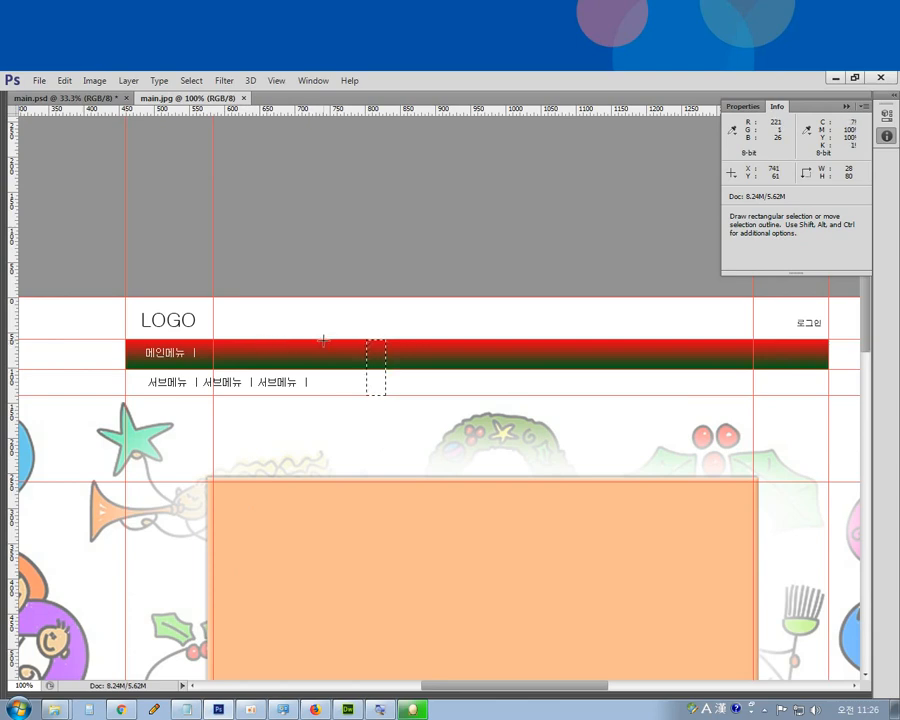
drag(323, 340, 337, 394)
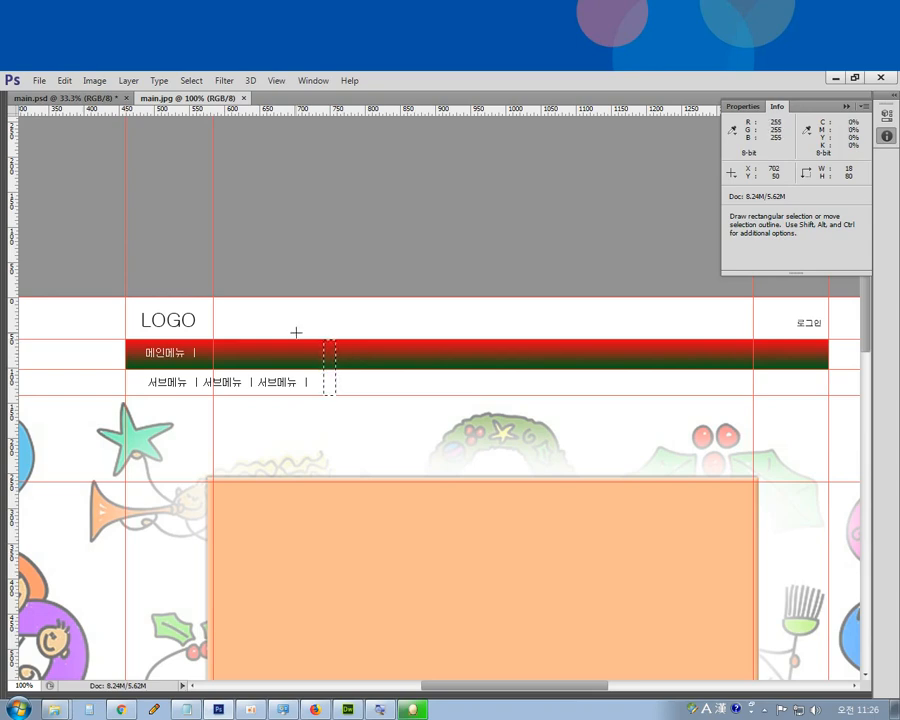
click(496, 262)
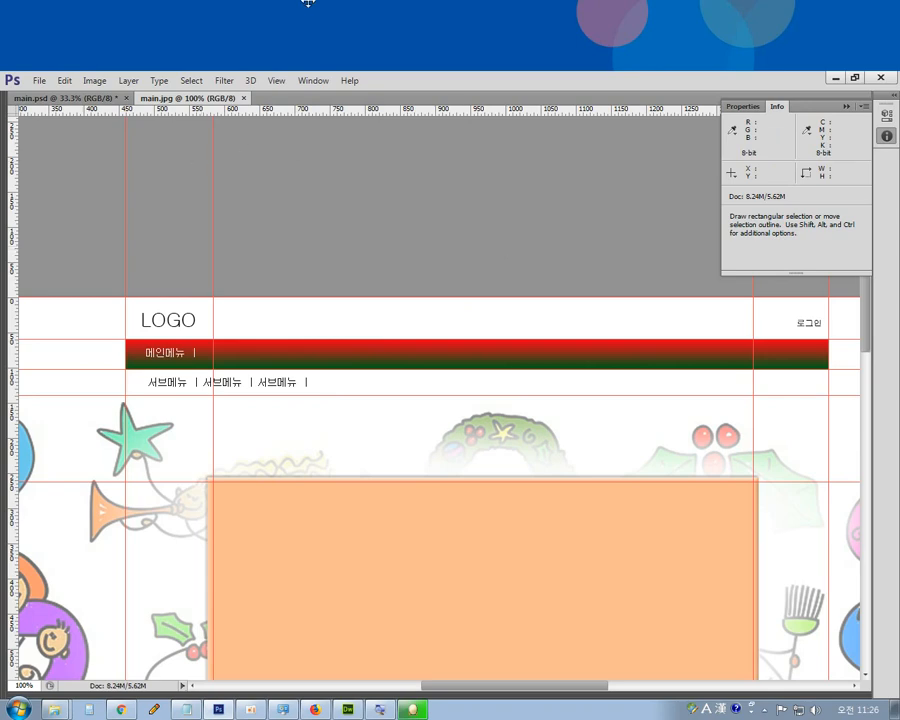
Step: Show the layers list and copy a strip about 28 × 140 px, from the page top through the submenu row, into a new document
click(314, 82)
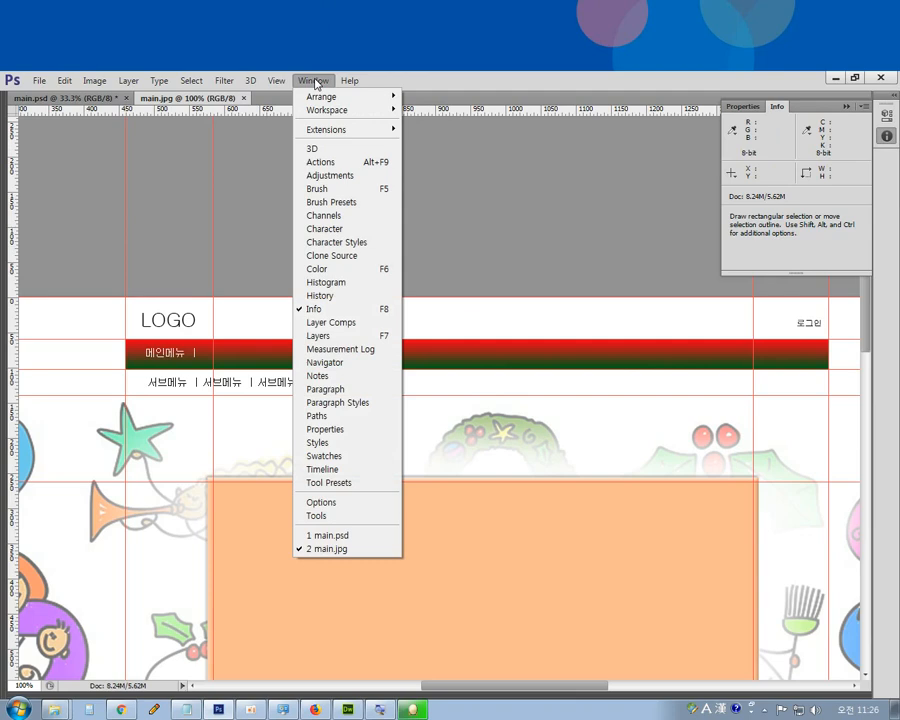
click(345, 337)
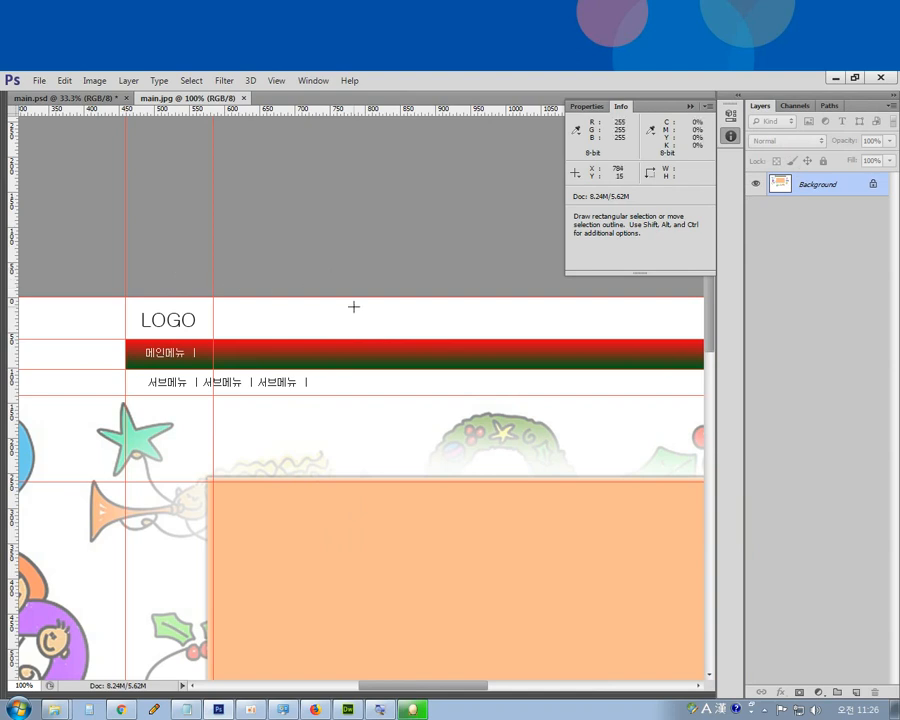
drag(351, 303, 364, 394)
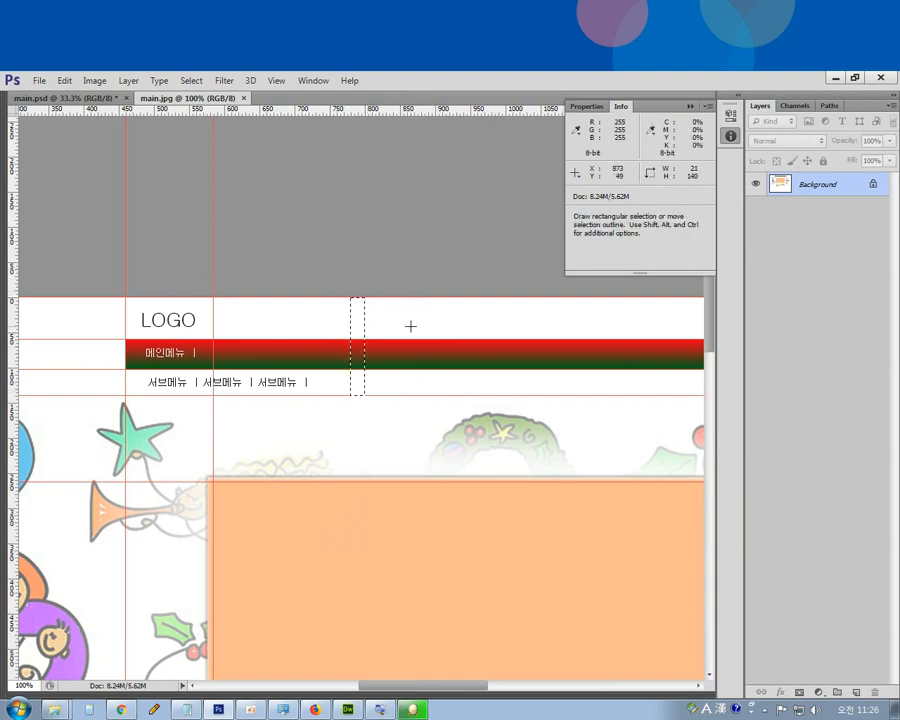
drag(389, 293, 409, 394)
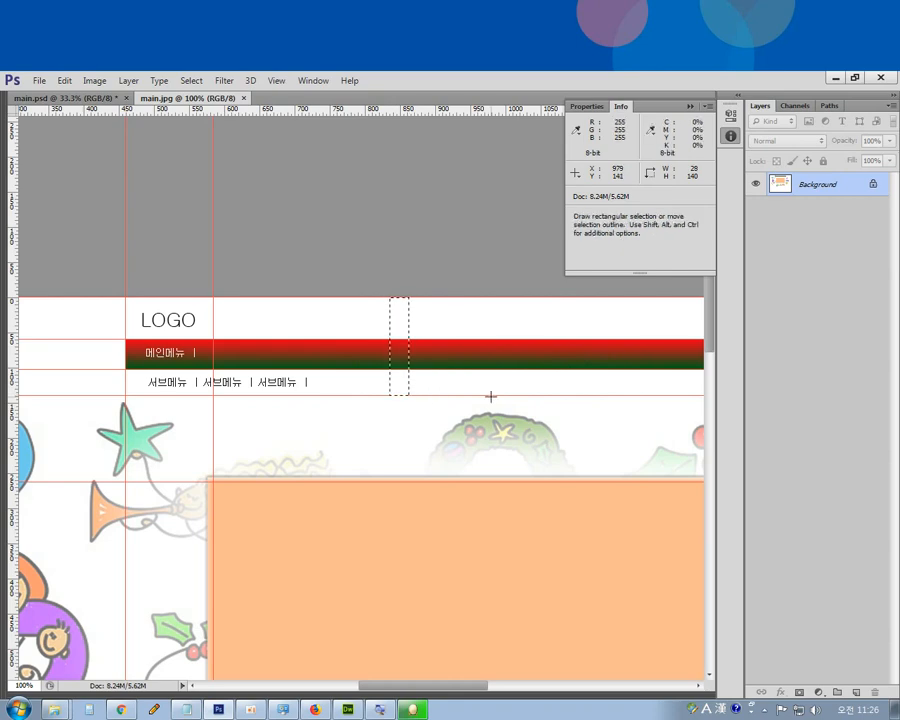
key(ctrl+c)
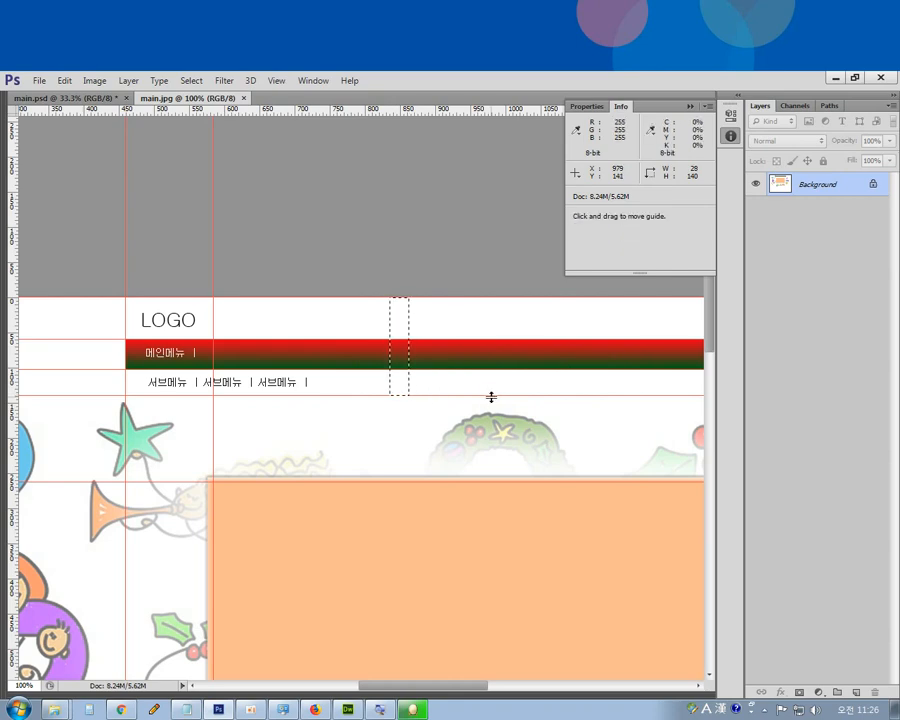
key(ctrl+n)
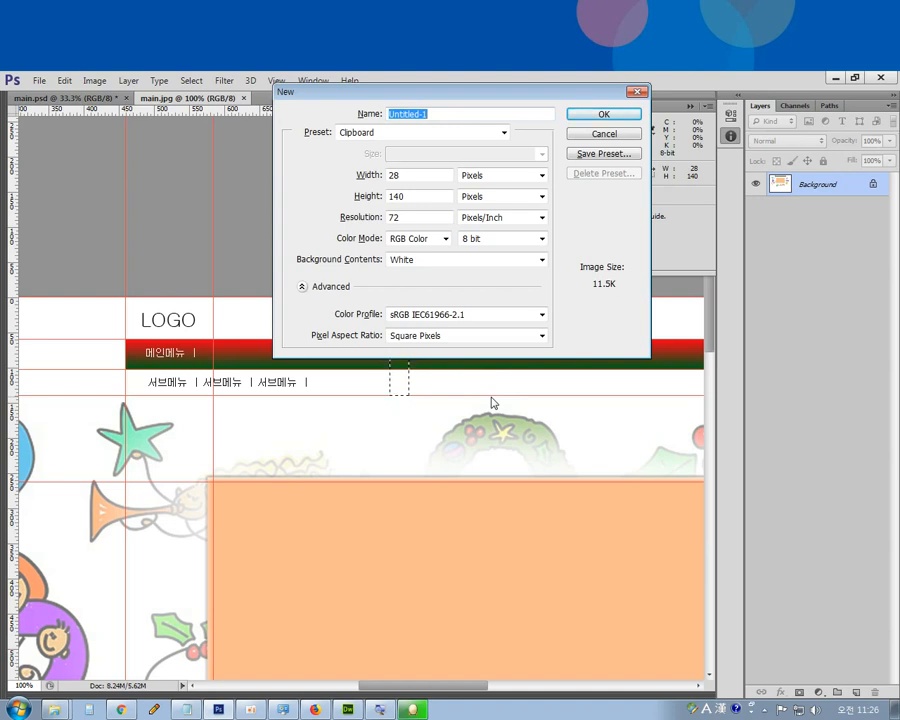
key(Return)
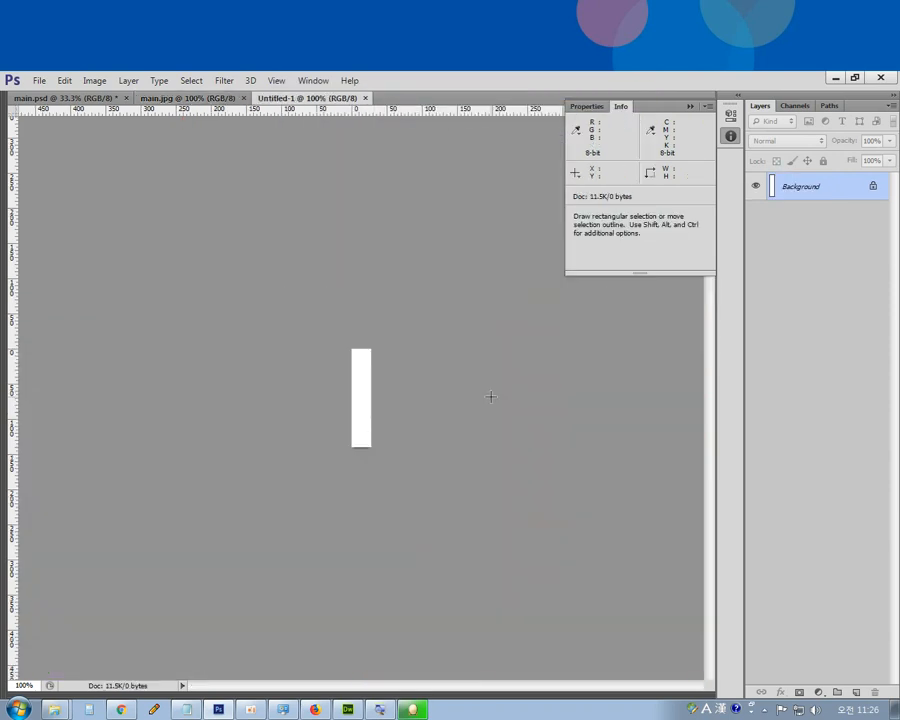
key(ctrl+v)
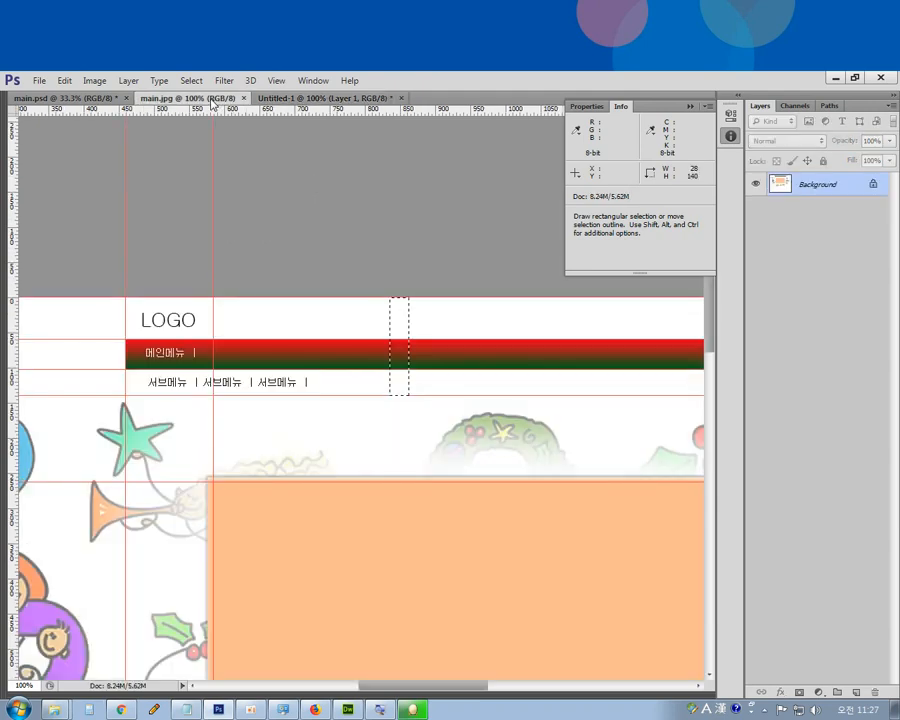
Step: Copy a strip about 19 × 80 px spanning the main menu bar and submenu row of main.jpg into another new document
click(175, 98)
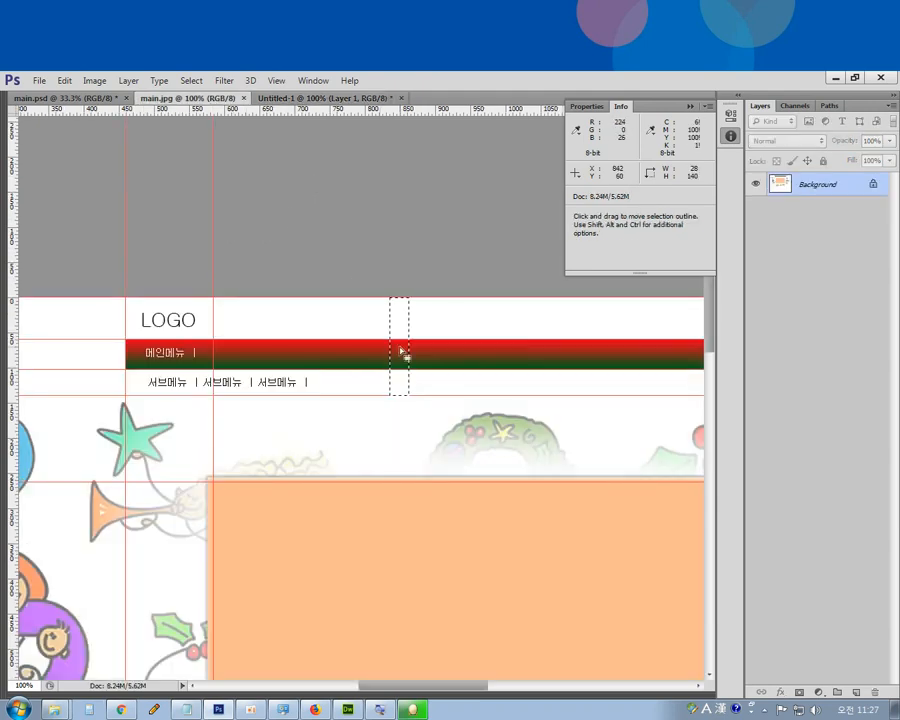
drag(422, 339, 436, 395)
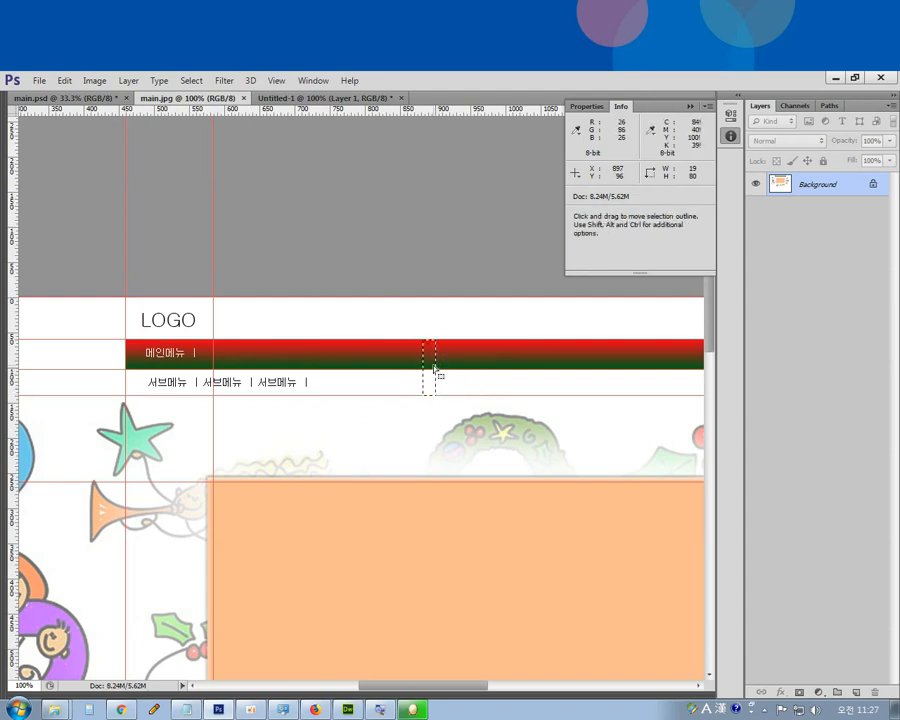
key(ctrl+c)
key(ctrl+n)
key(Return)
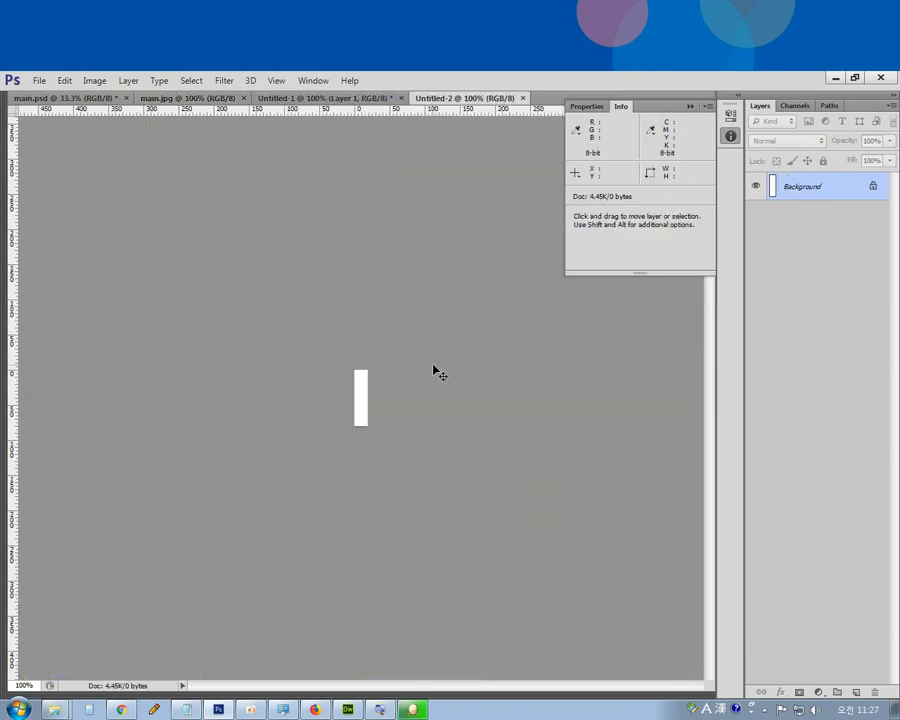
key(ctrl+v)
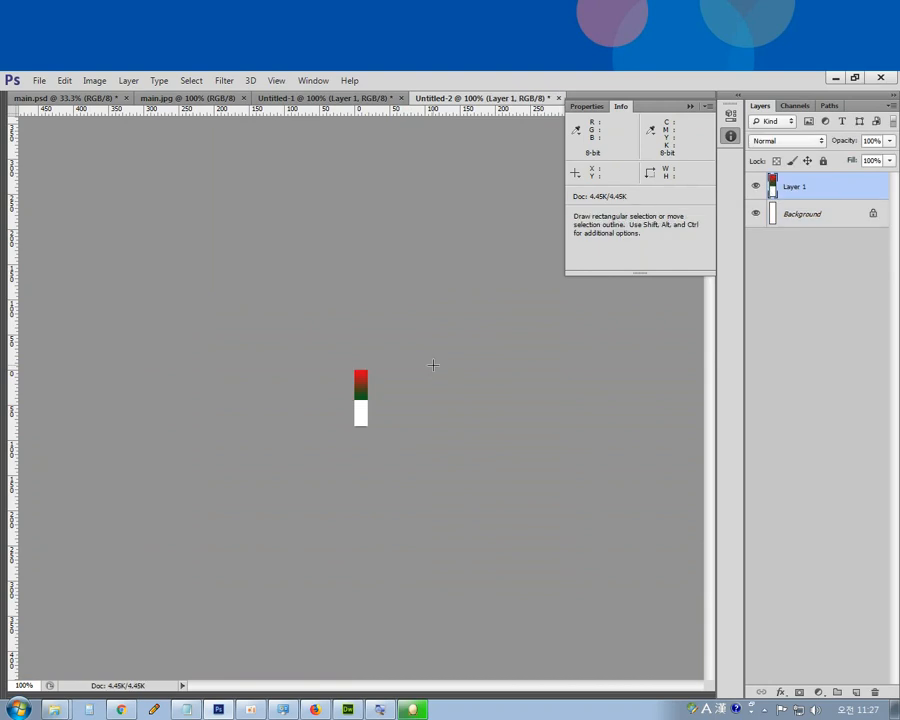
Step: Start saving the new menu strip document in the Crop folder
key(v)
key(ctrl+s)
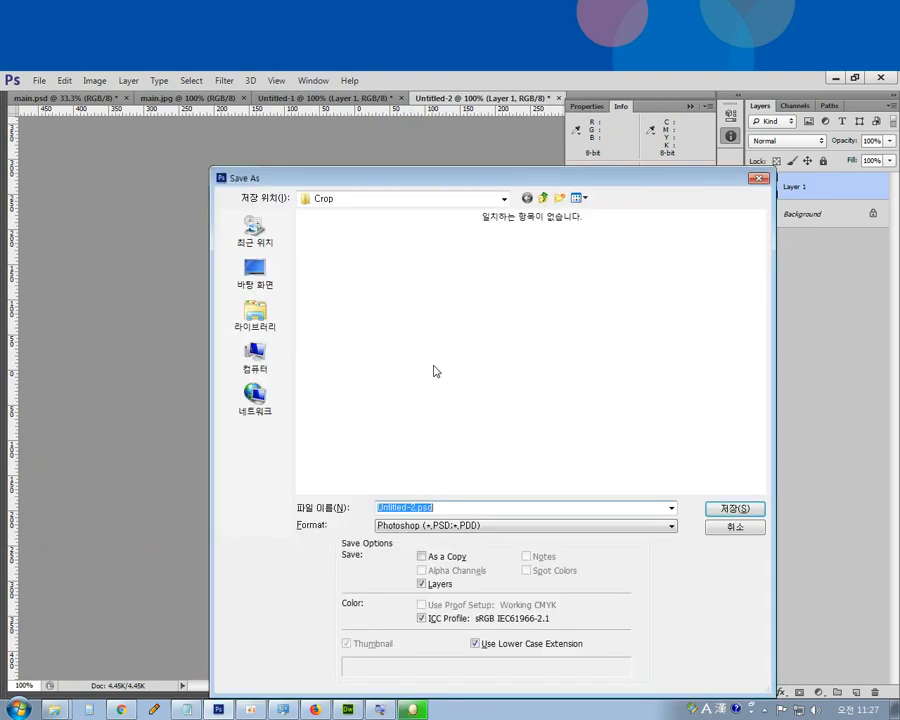